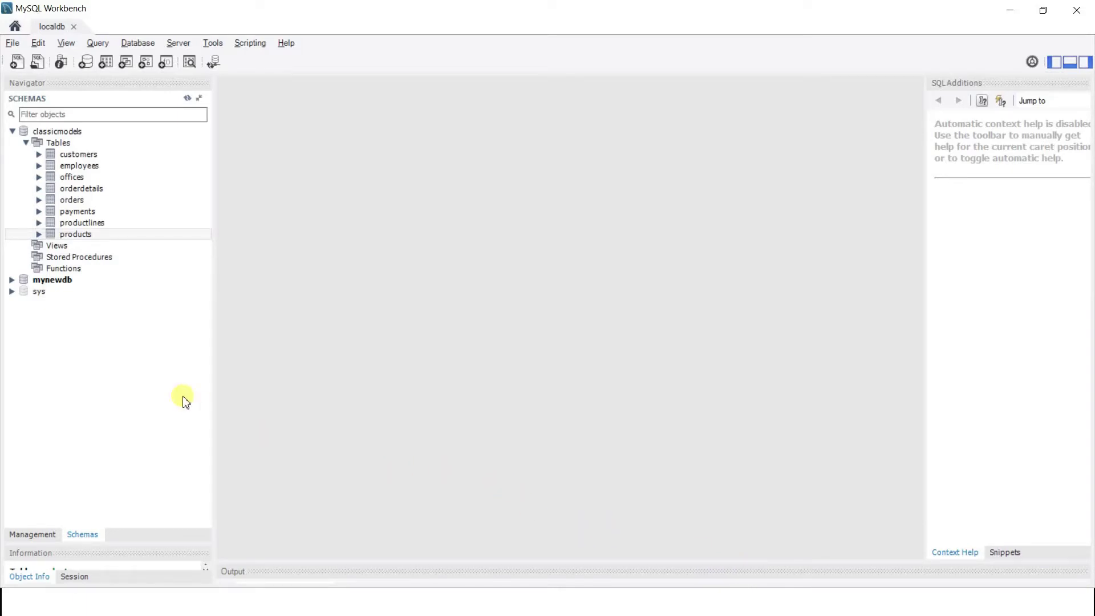
Step: Open the classicmodels employees table in the Alter Table editor from the Navigator
mouse_move(92, 170)
click(198, 165)
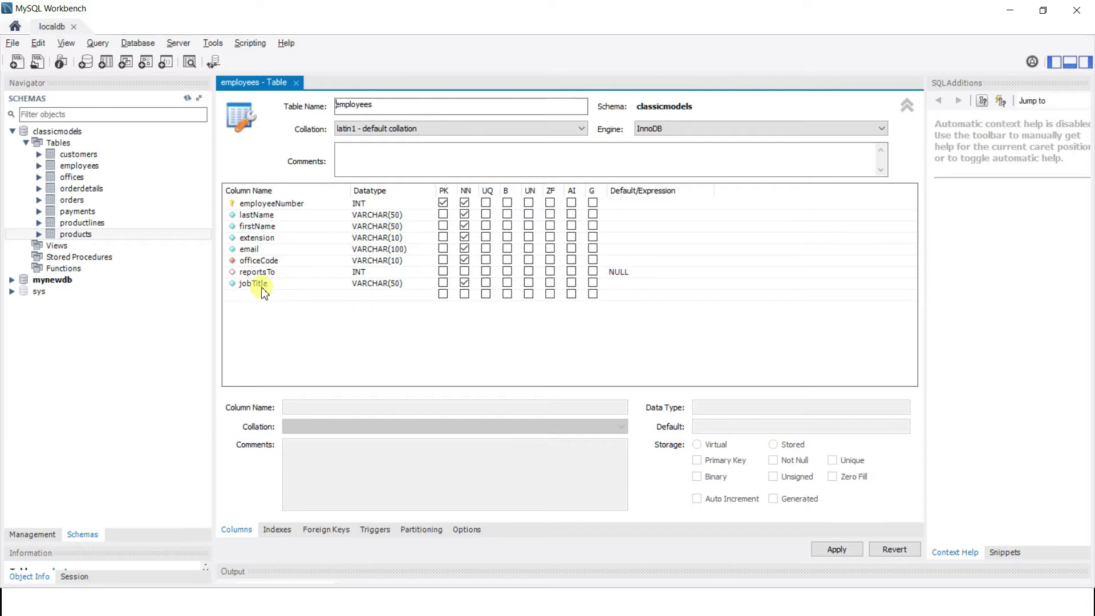
Step: Give jobTitle the default 'sales executive' and apply the ALTER TABLE script
double_click(621, 284)
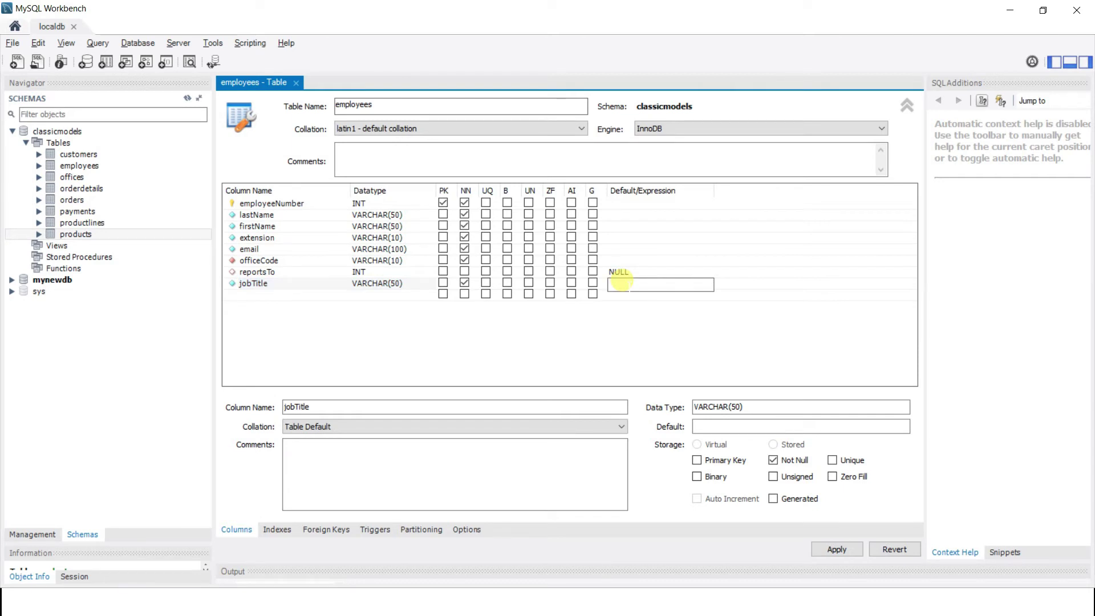
text(sales executive)
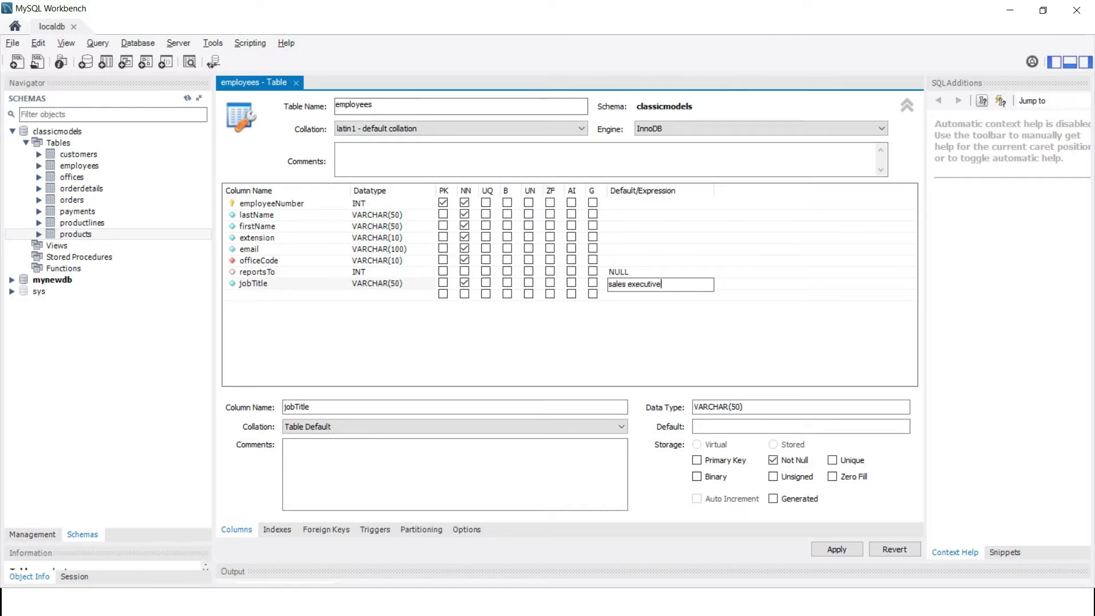
click(635, 320)
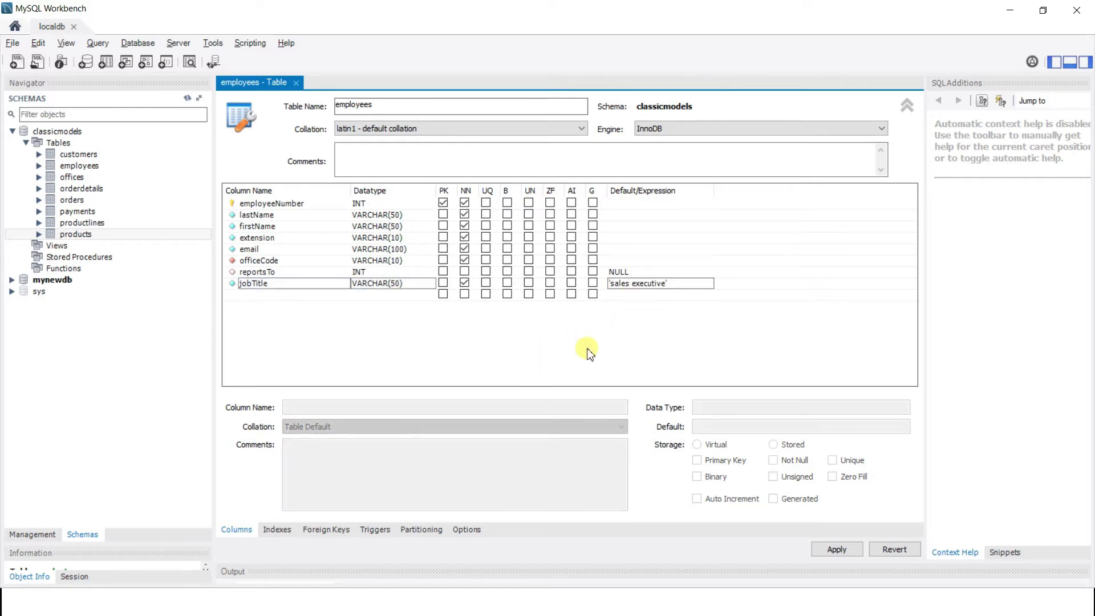
click(834, 549)
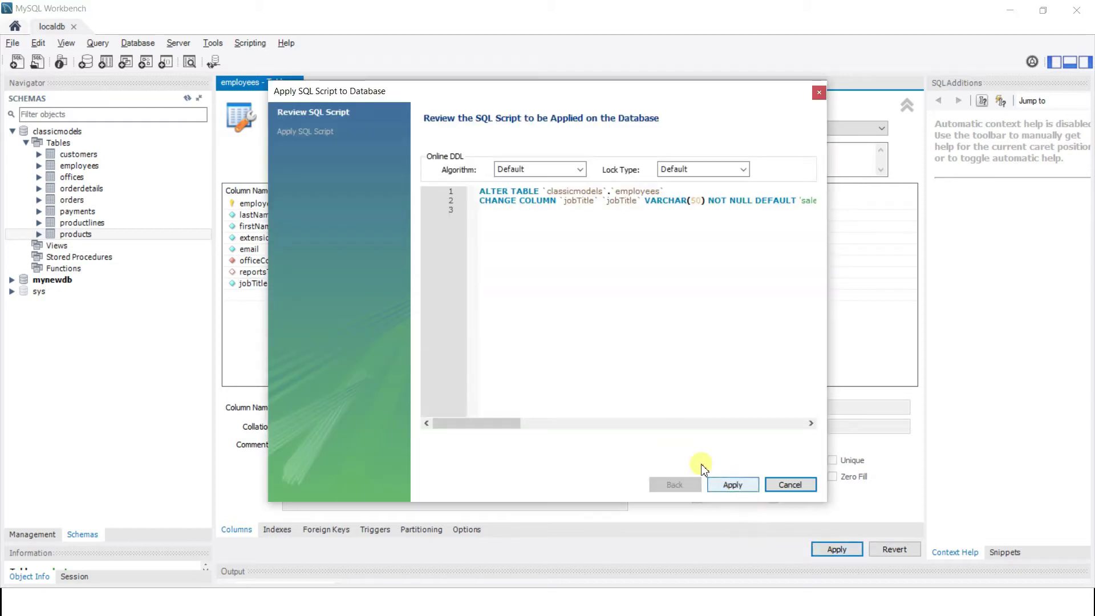
drag(494, 427, 464, 399)
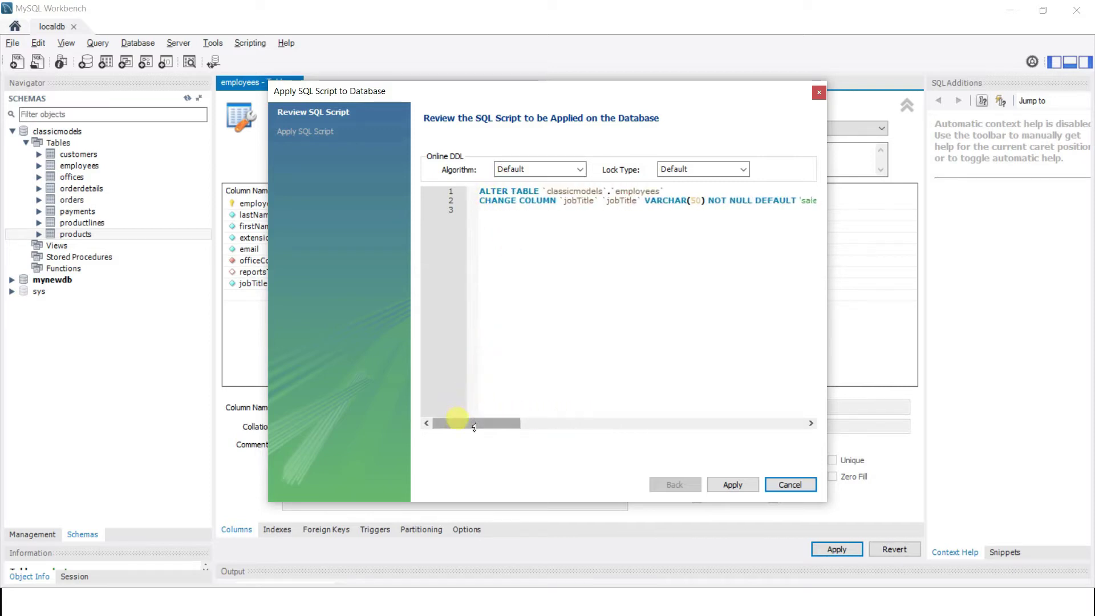
mouse_move(455, 421)
mouse_down()
mouse_move(481, 421)
mouse_move(434, 422)
mouse_up()
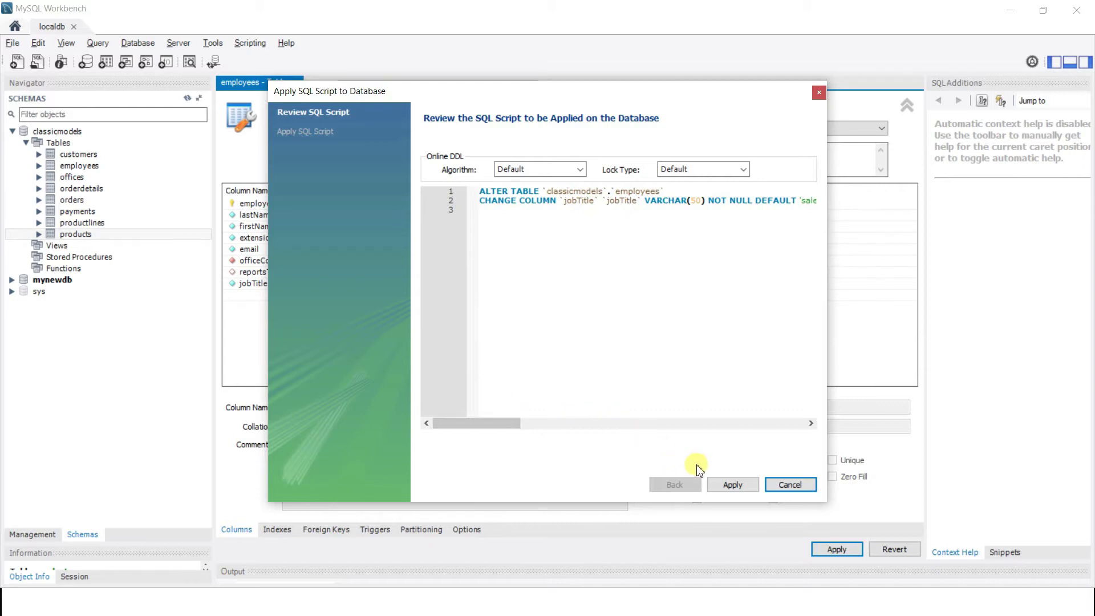
drag(499, 422, 448, 416)
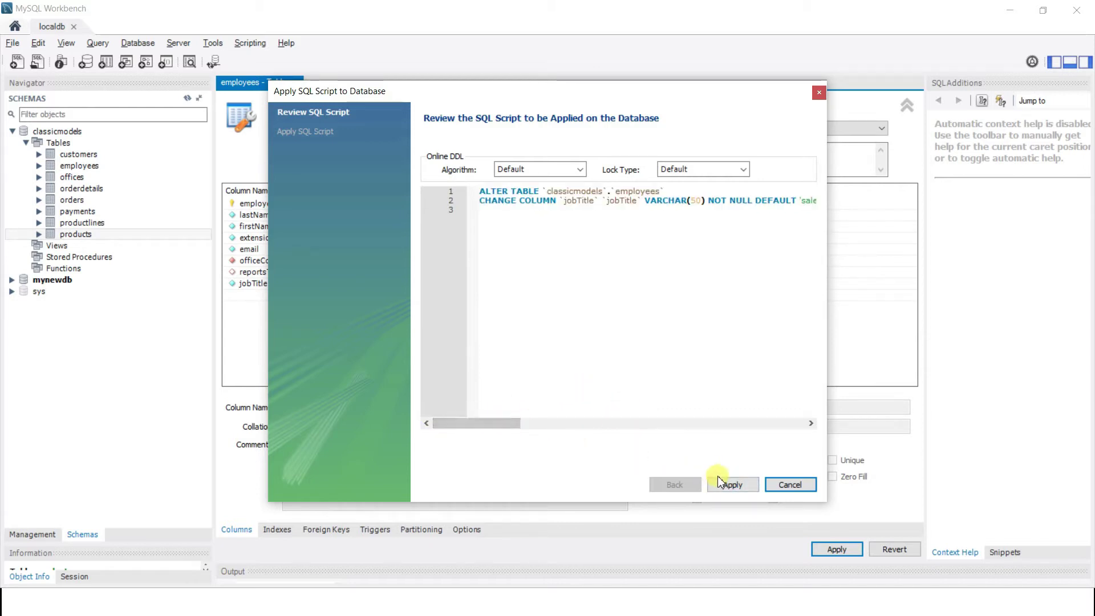
click(734, 486)
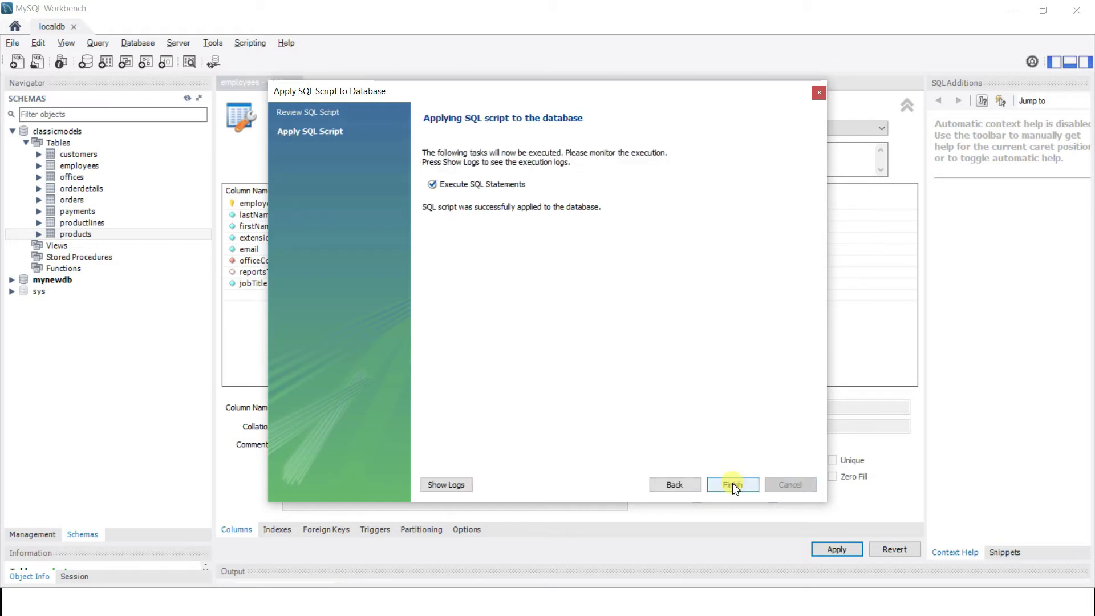
click(735, 485)
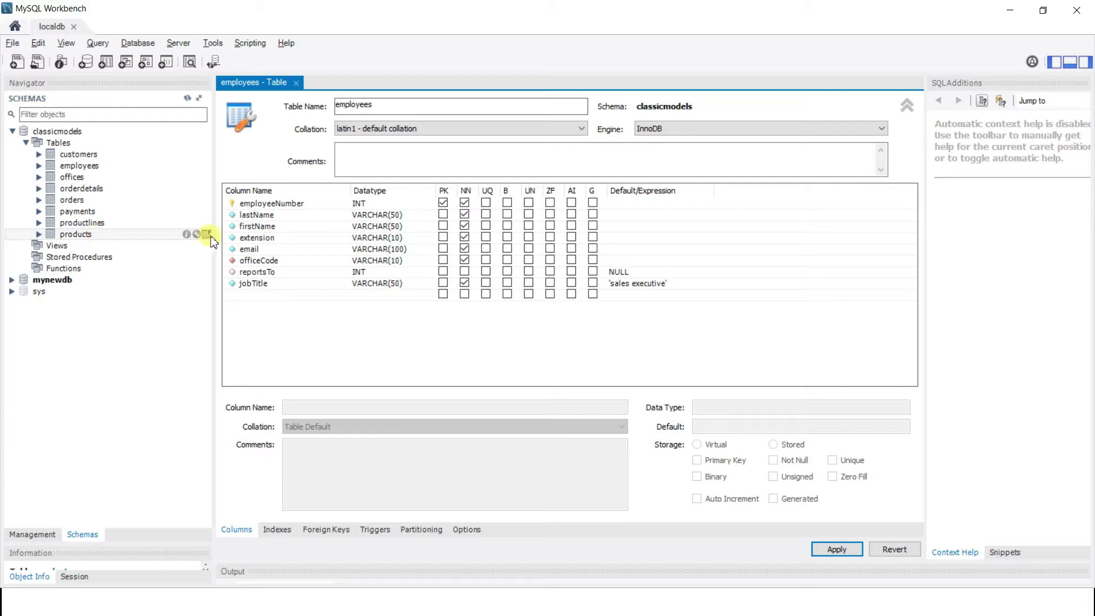
click(207, 234)
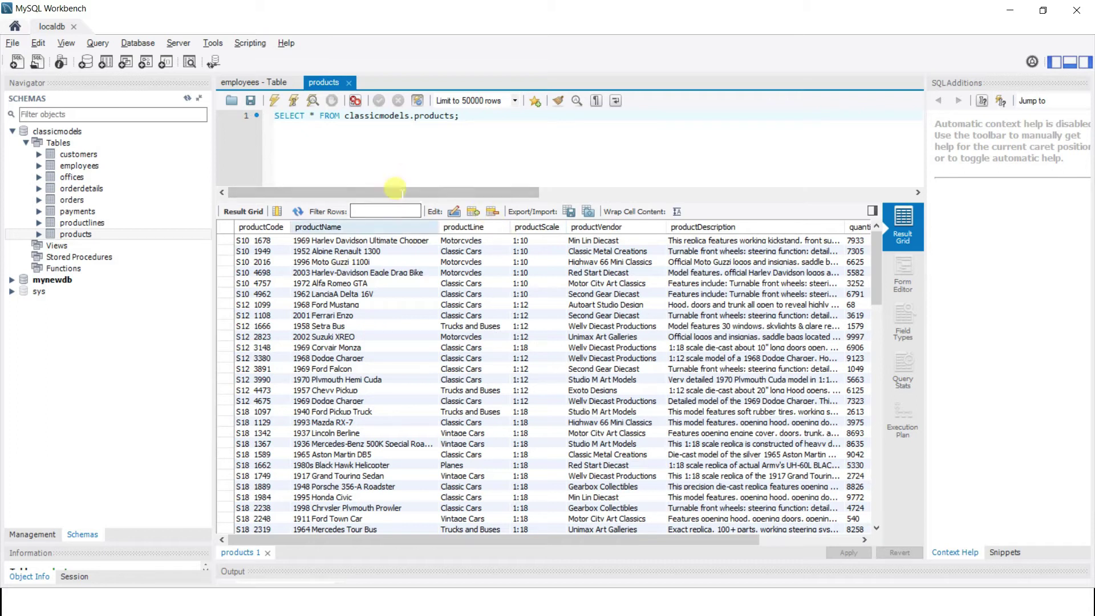
key(ctrl+a)
text(insert)
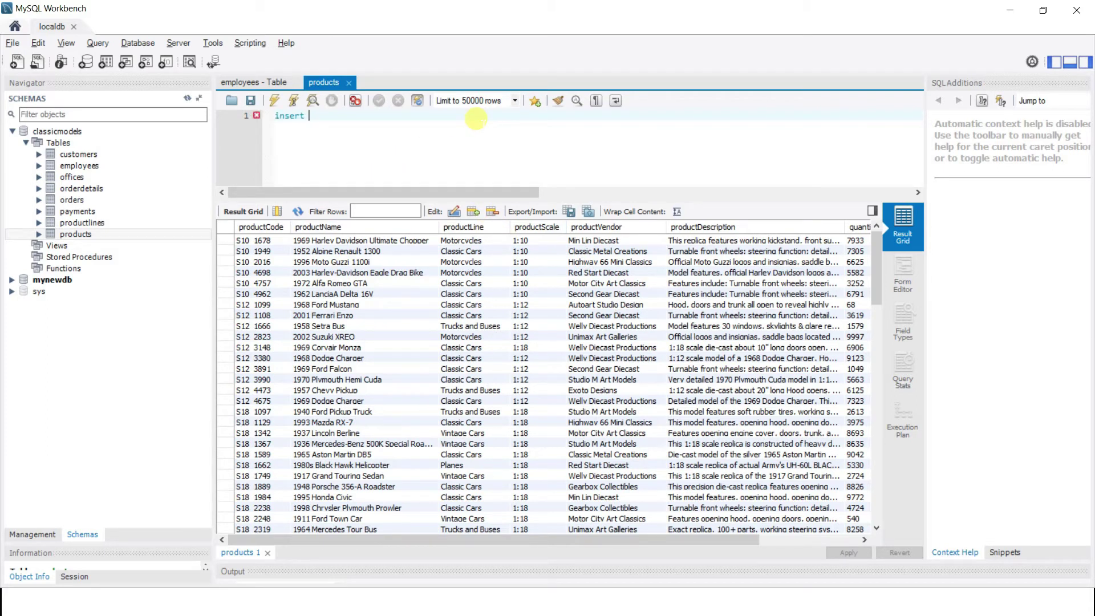
text( into products (productCode)
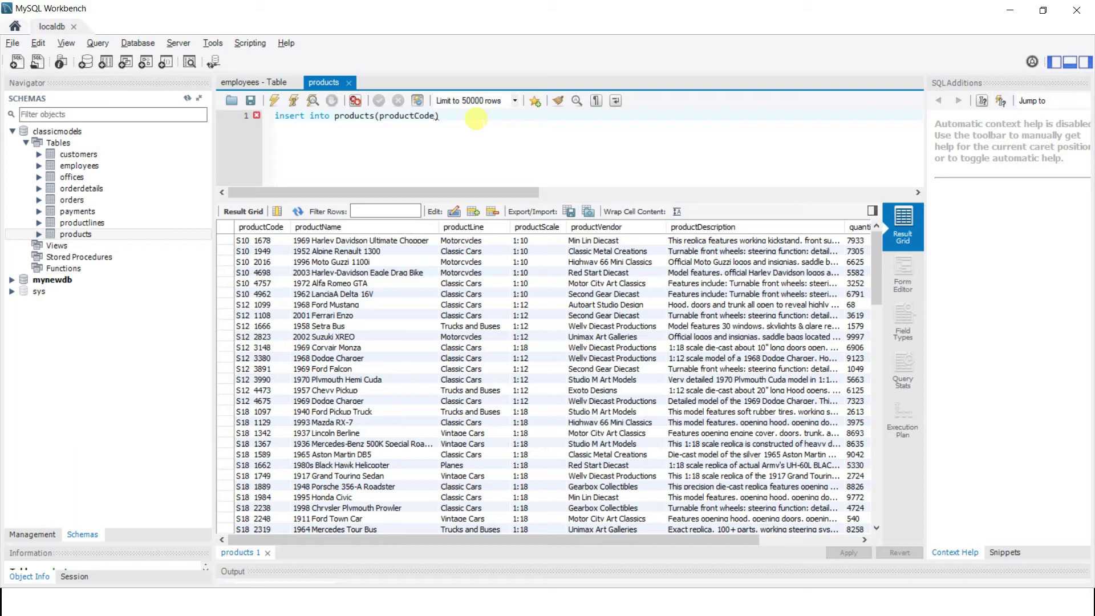
click(351, 84)
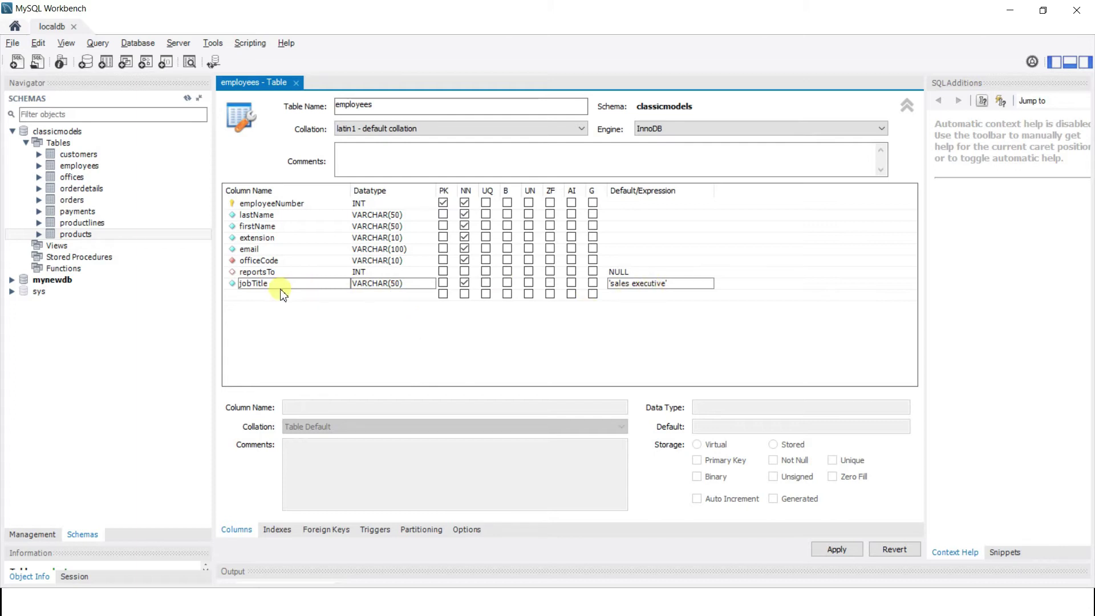
Step: Replace the employees SELECT with 'insert into employees(' listing employeeNumber through jobTitle
click(206, 168)
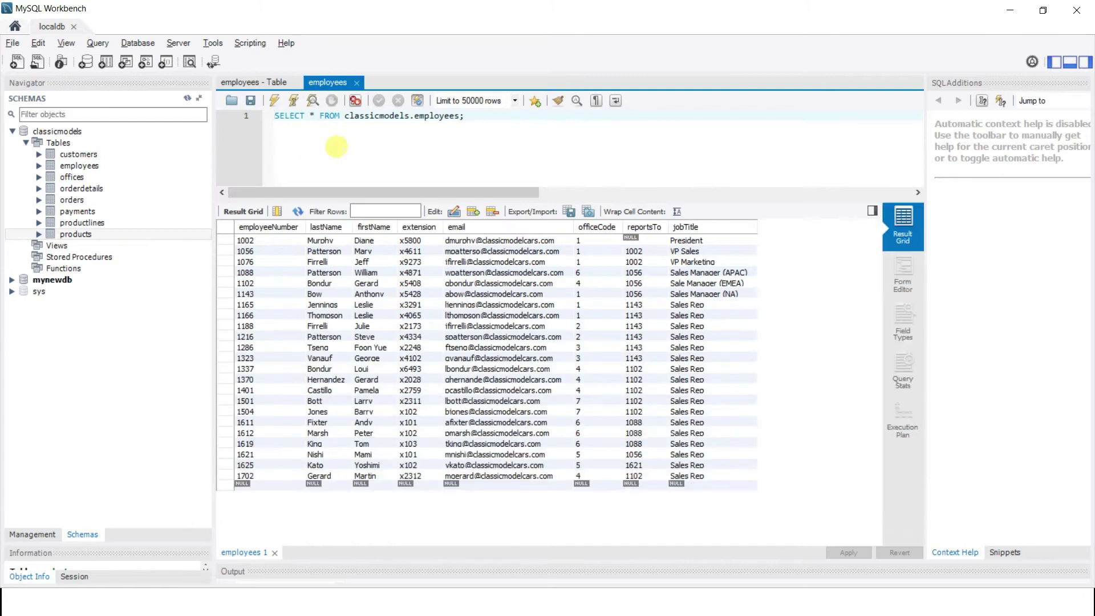
key(ctrl+a)
text(ent)
key(BackSpace)
key(BackSpace)
key(BackSpace)
text(insert in)
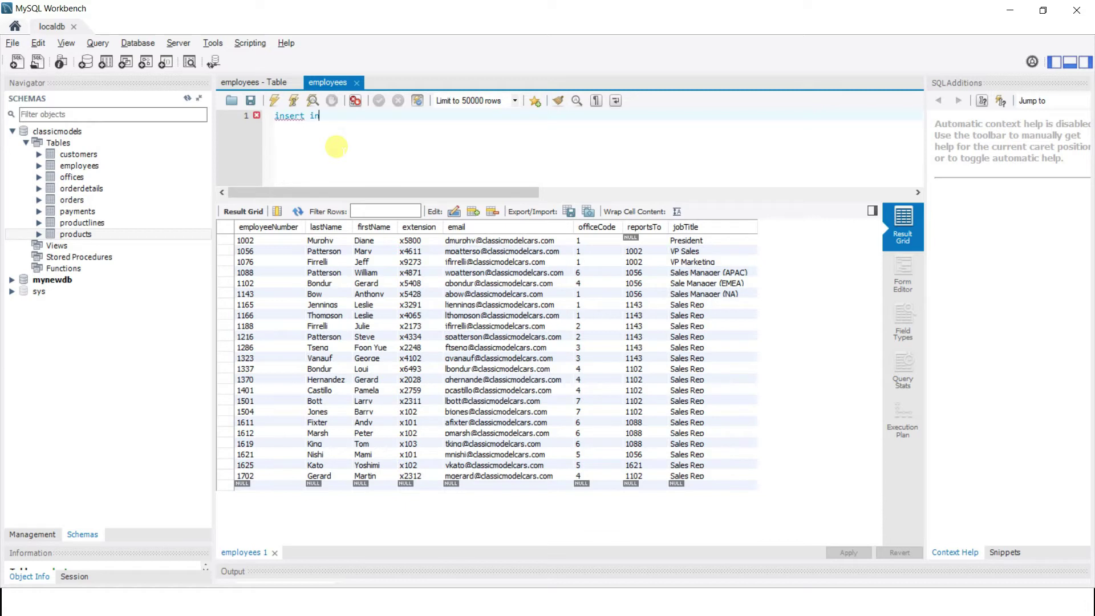
text(to employees()
text(emloyee)
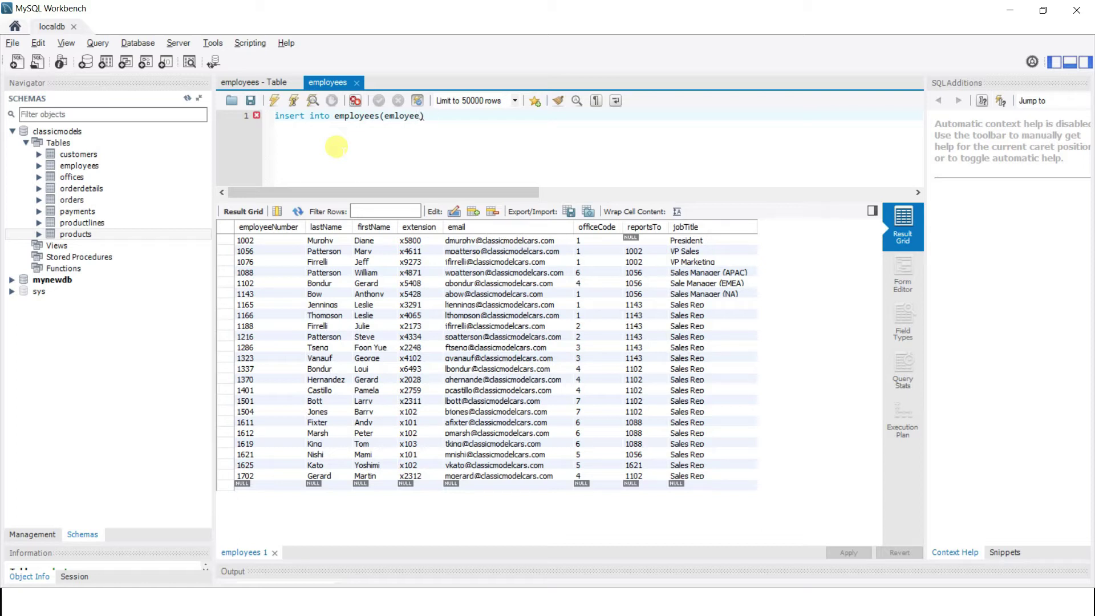
key(BackSpace)
key(BackSpace)
key(BackSpace)
key(BackSpace)
key(BackSpace)
text(p)
text(loyeeNumb)
text(er, lastNam)
text(e, firstName,)
text( extens)
text(tion, em)
text(ail, o)
text(fficeCode,)
text( reports)
text(To)
text(, jobTit)
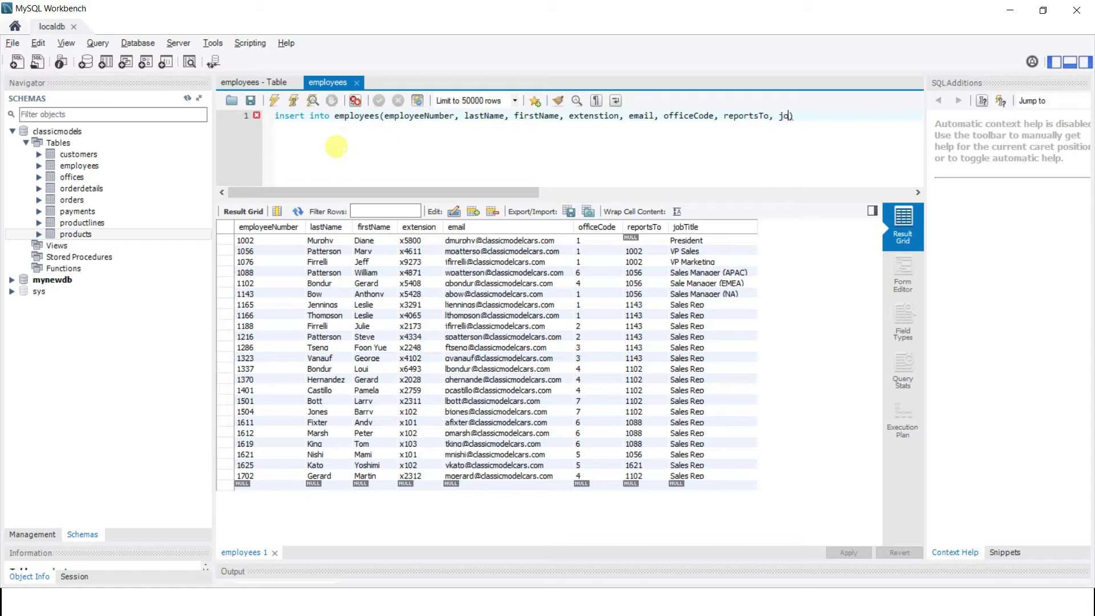
text(le))
Step: Write the VALUES list for employee 1111: names, extension, e-mail, officeCode, 1, 1002, default
key(BackSpace)
text(V)
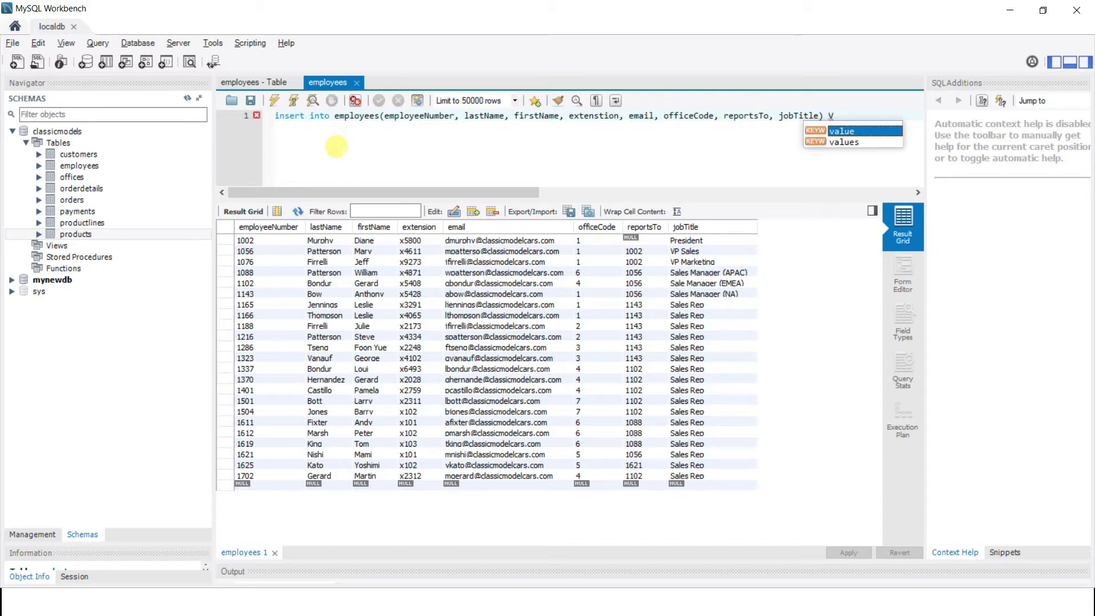
key(Down)
key(Return)
text(())
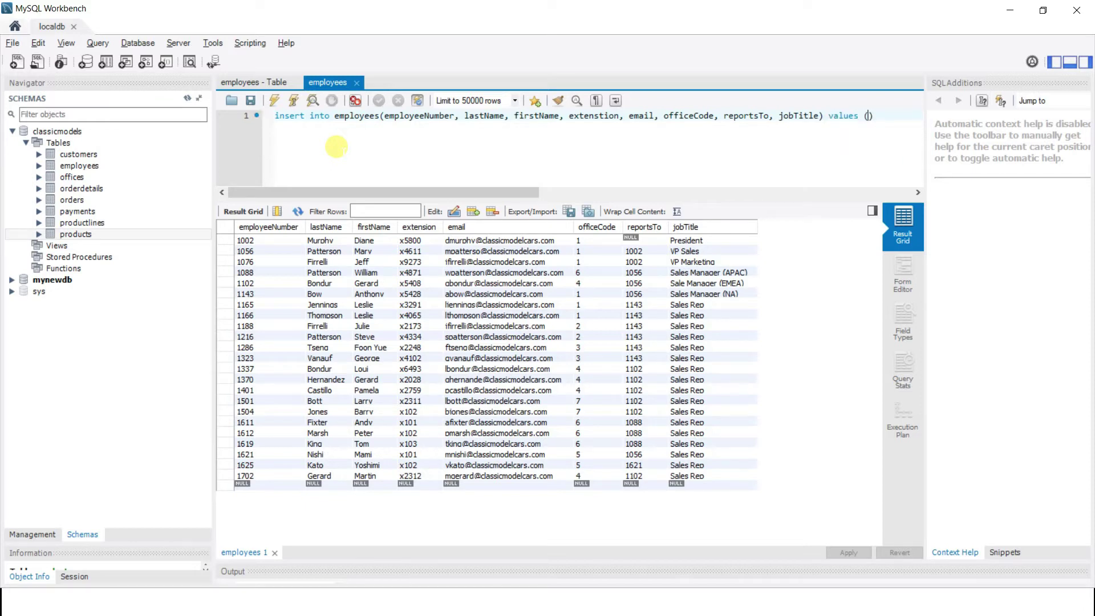
text(1111)
text(, )
text(per)
key(BackSpace)
key(BackSpace)
key(BackSpace)
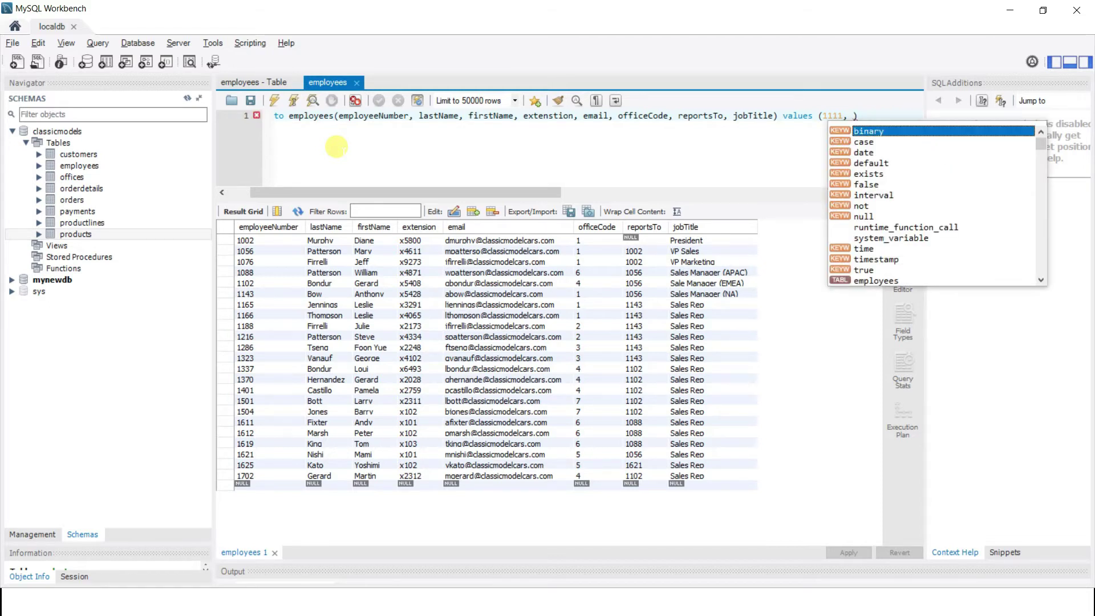
text('perry', )
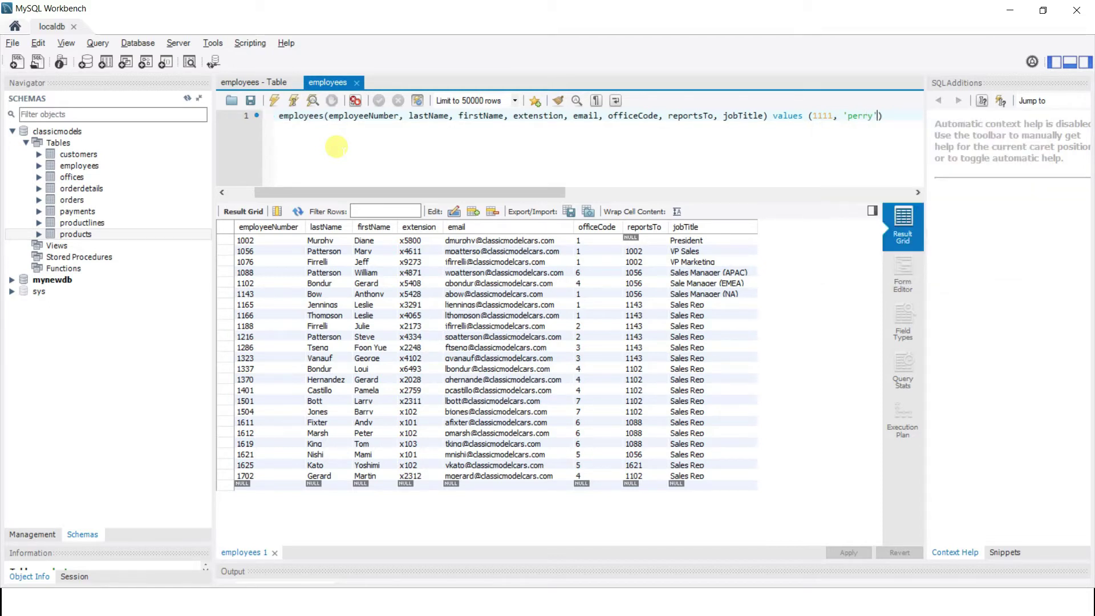
text('matt)
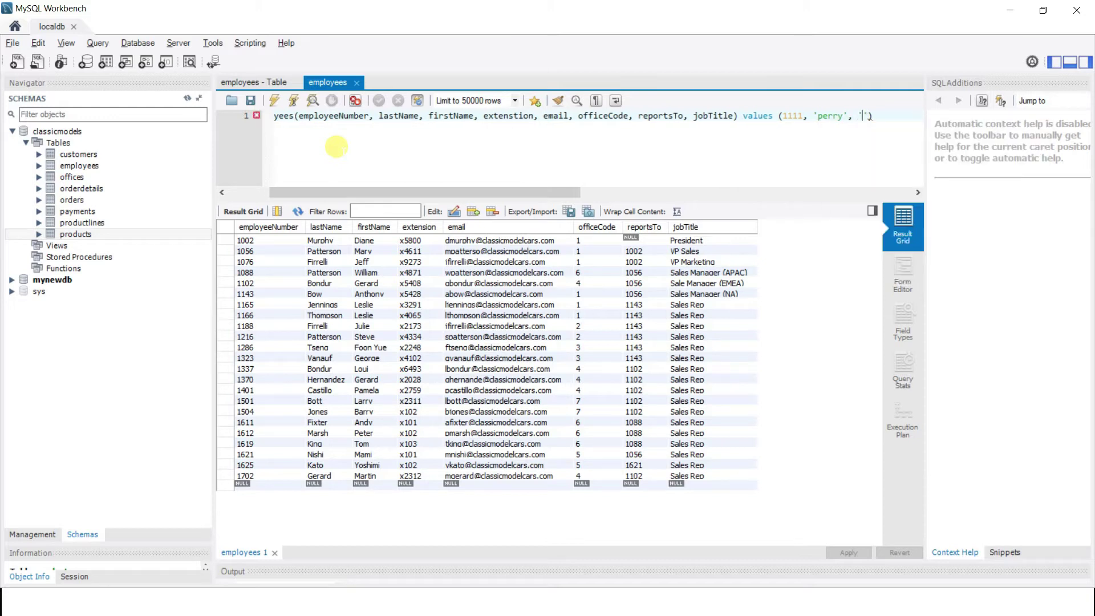
text(hew')
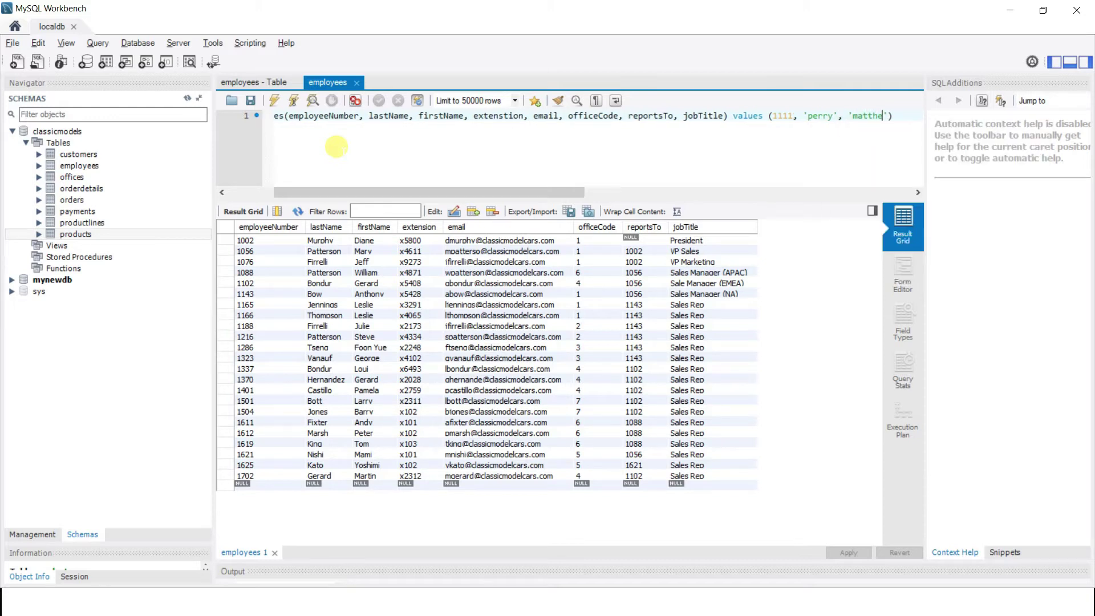
text(, )
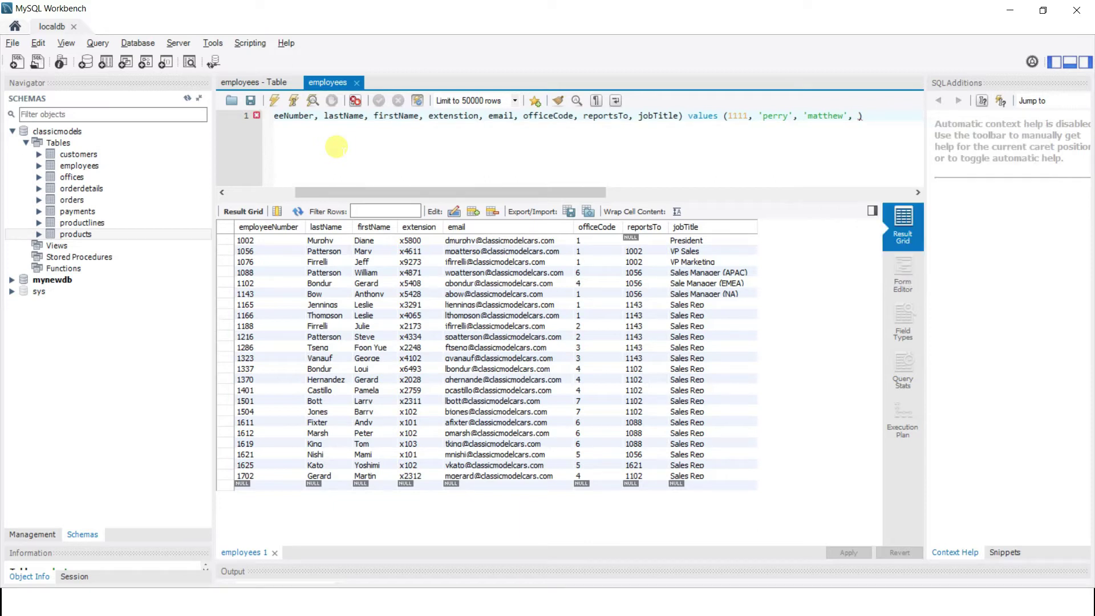
text(43434)
text(3)
key(BackSpace)
key(BackSpace)
key(BackSpace)
key(BackSpace)
key(BackSpace)
key(BackSpace)
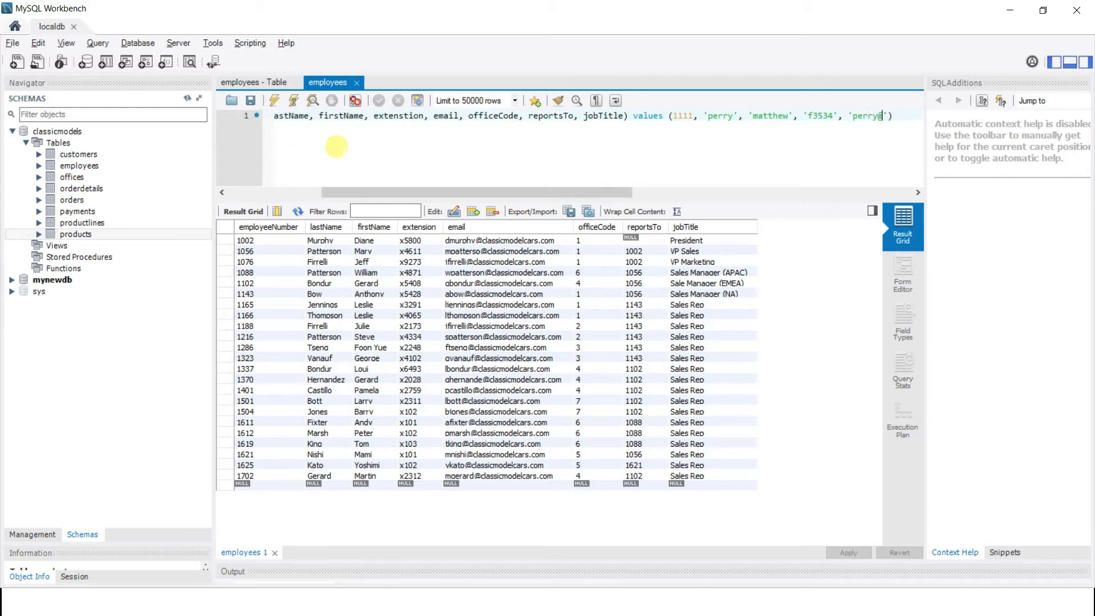
text(', offi)
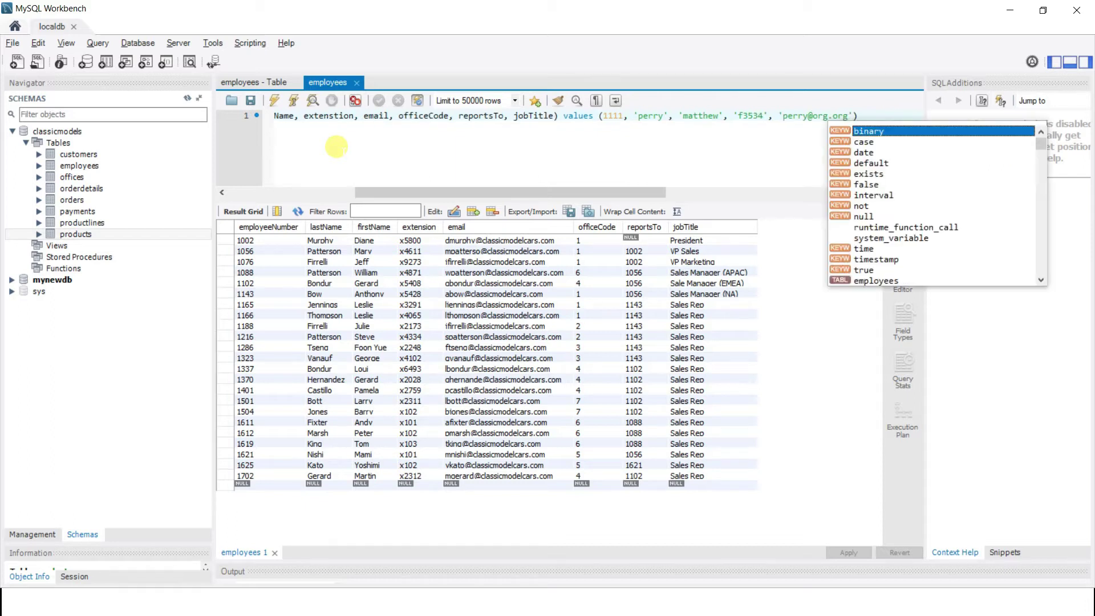
text(ceCode)
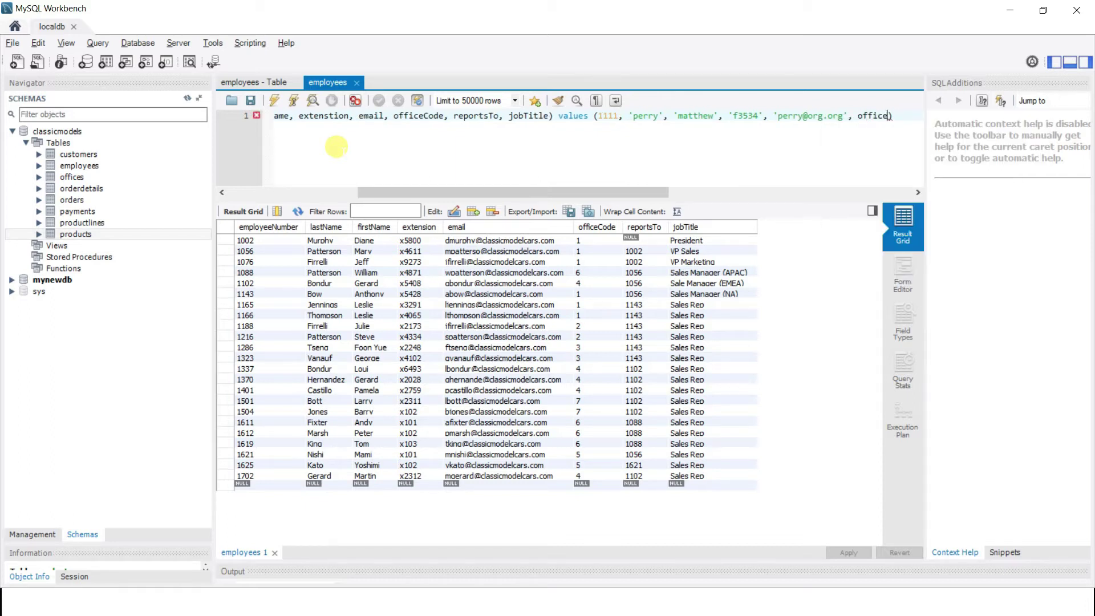
text(, 1, )
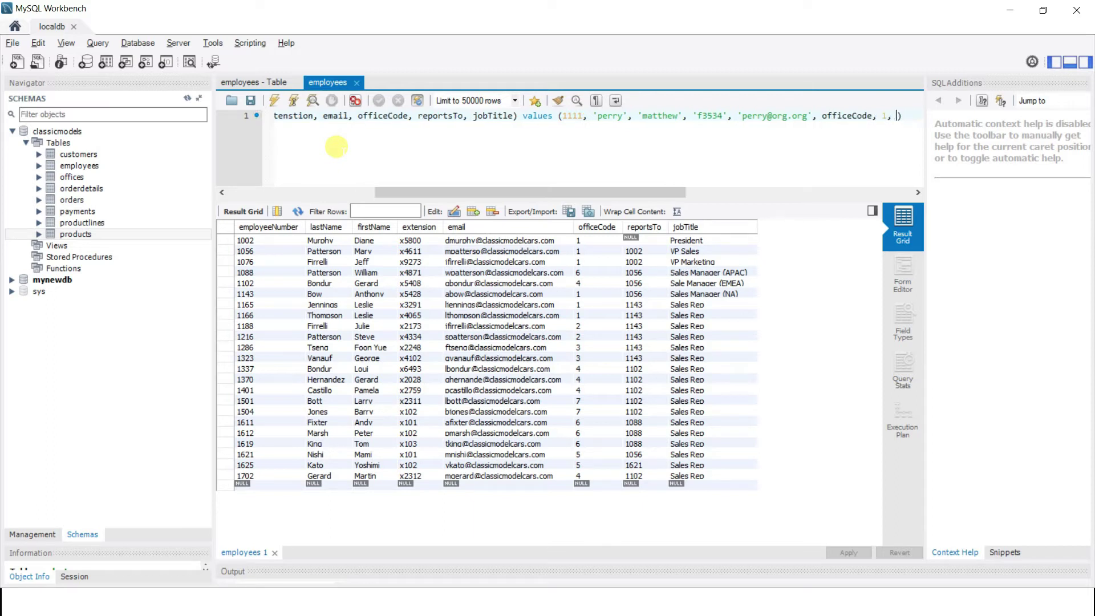
text(1002,)
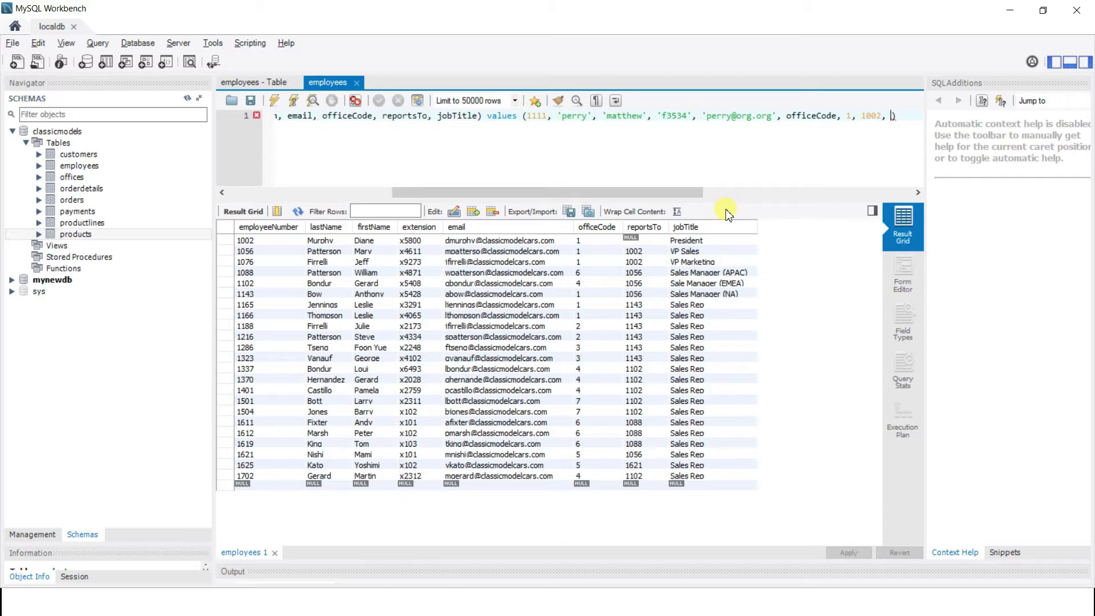
text(DE)
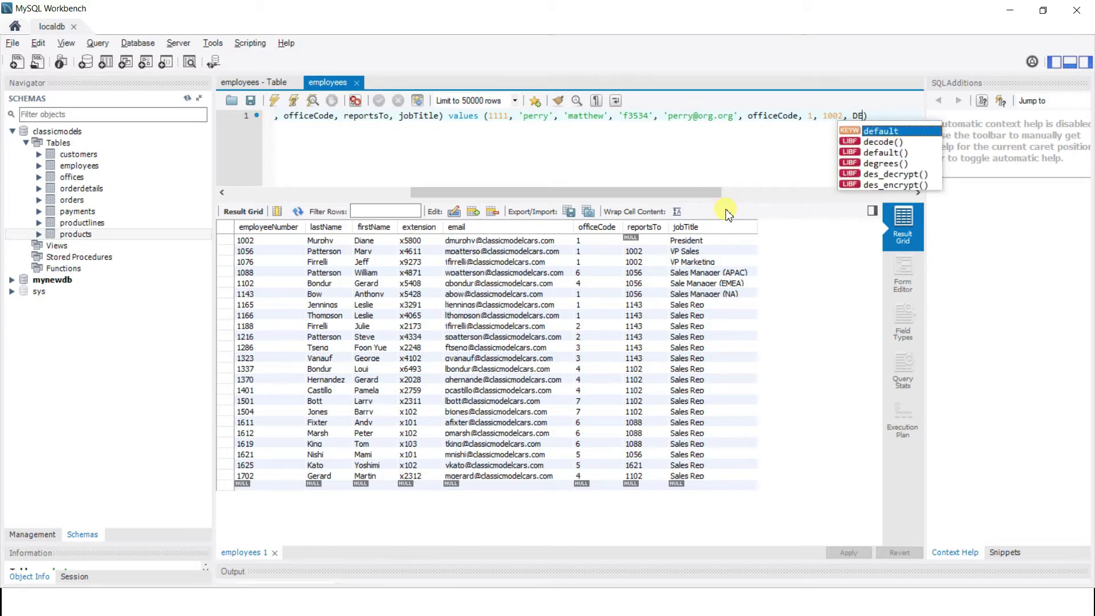
key(Return)
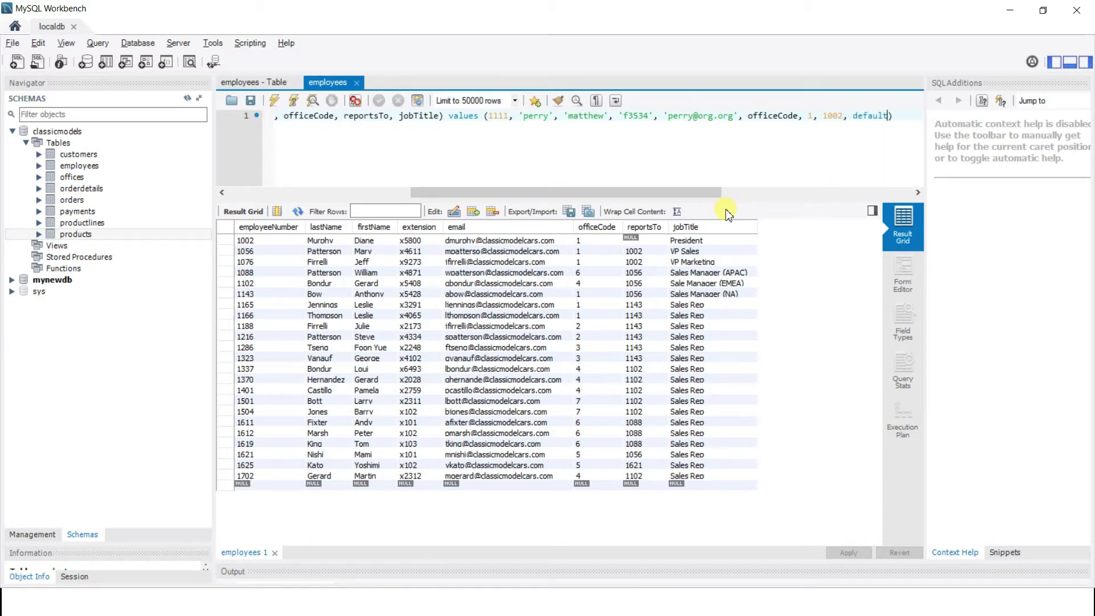
Step: End the INSERT statement with a semicolon and execute it
key(ctrl+a)
key(End)
key(ctrl+a)
key(End)
text(;)
key(ctrl+Return)
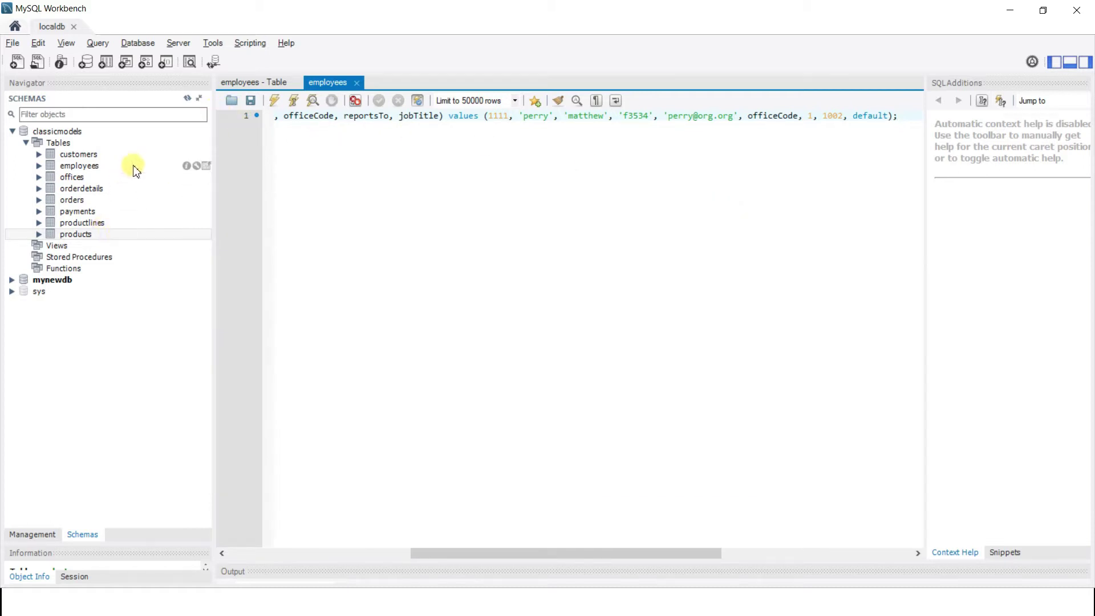
Step: Open SELECT * FROM classicmodels.employees in a new tab, rerun it, and return to the INSERT tab
click(206, 166)
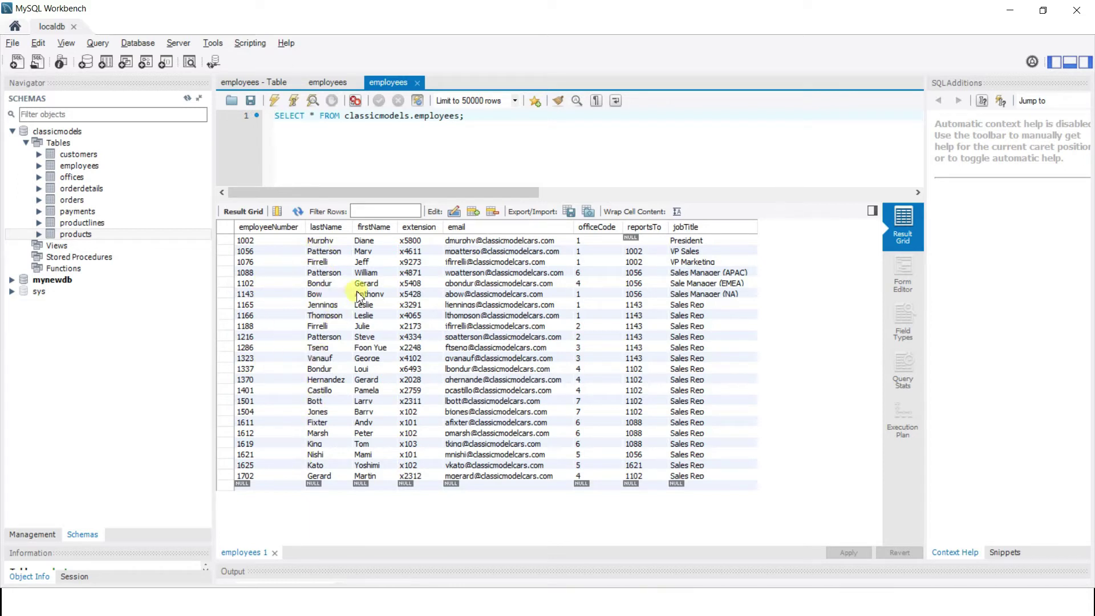
click(318, 81)
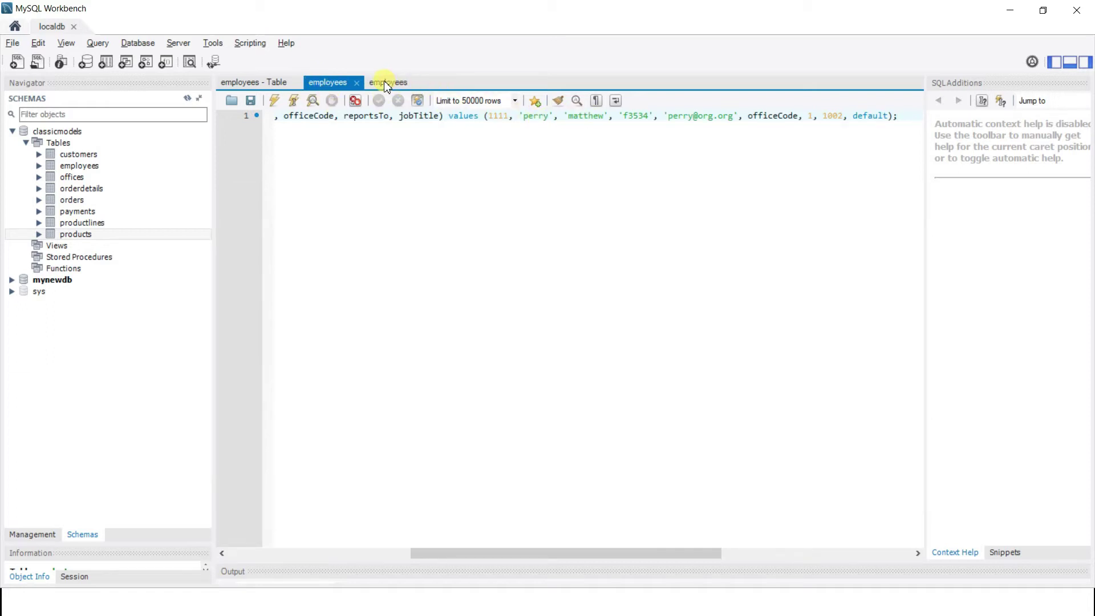
click(386, 85)
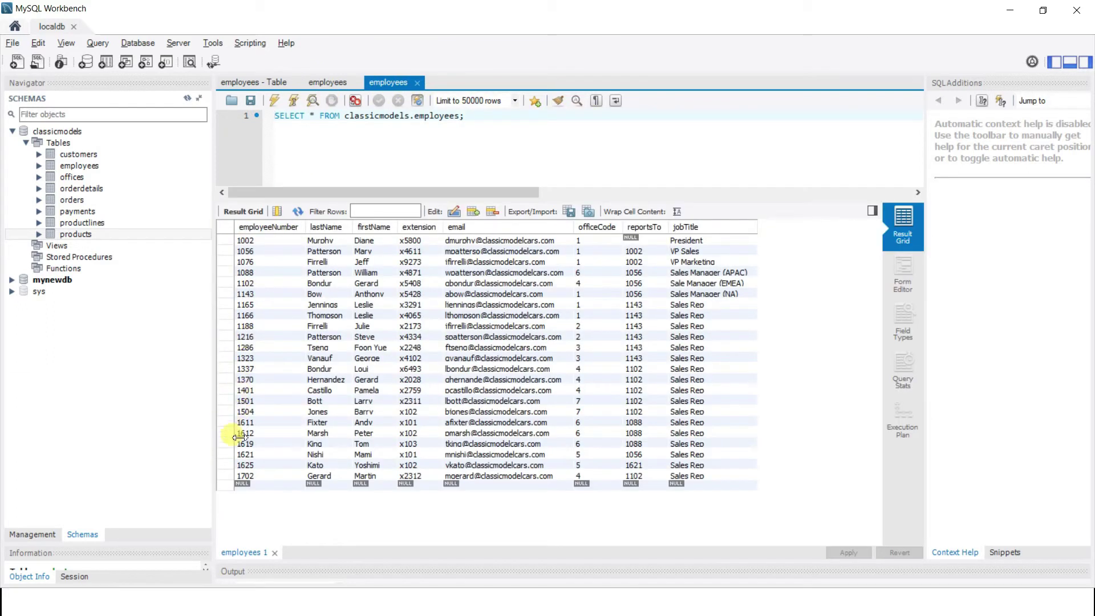
click(327, 83)
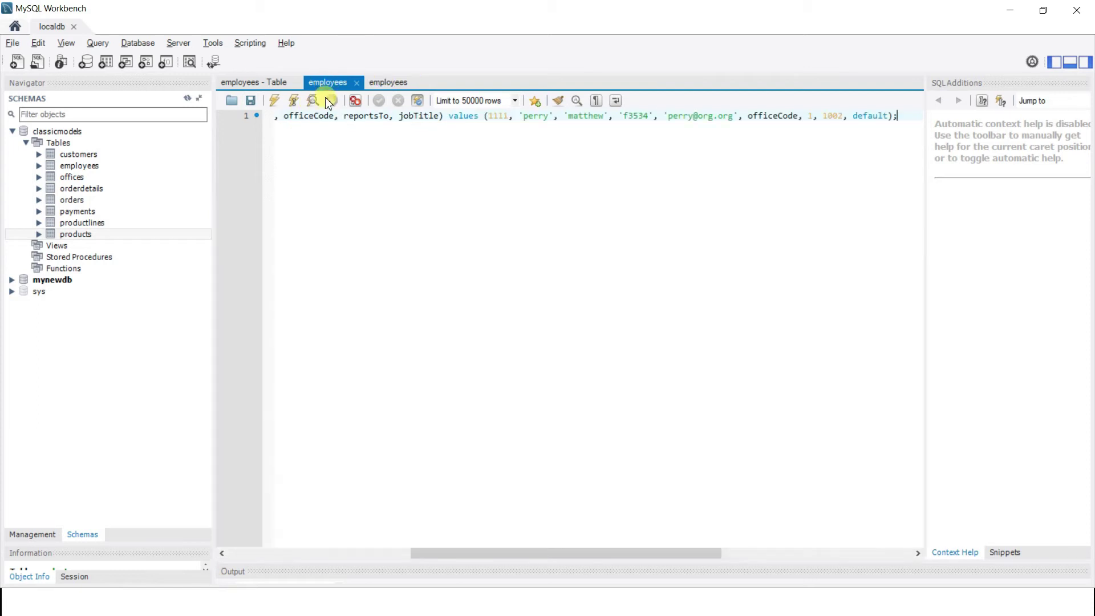
key(ctrl+a)
key(ctrl+s)
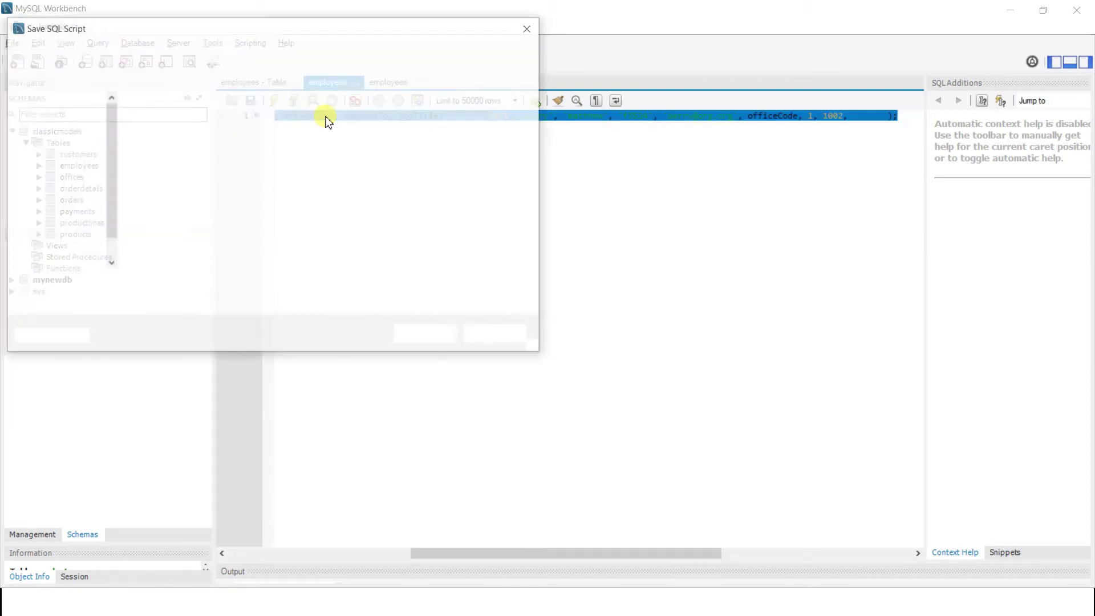
click(531, 29)
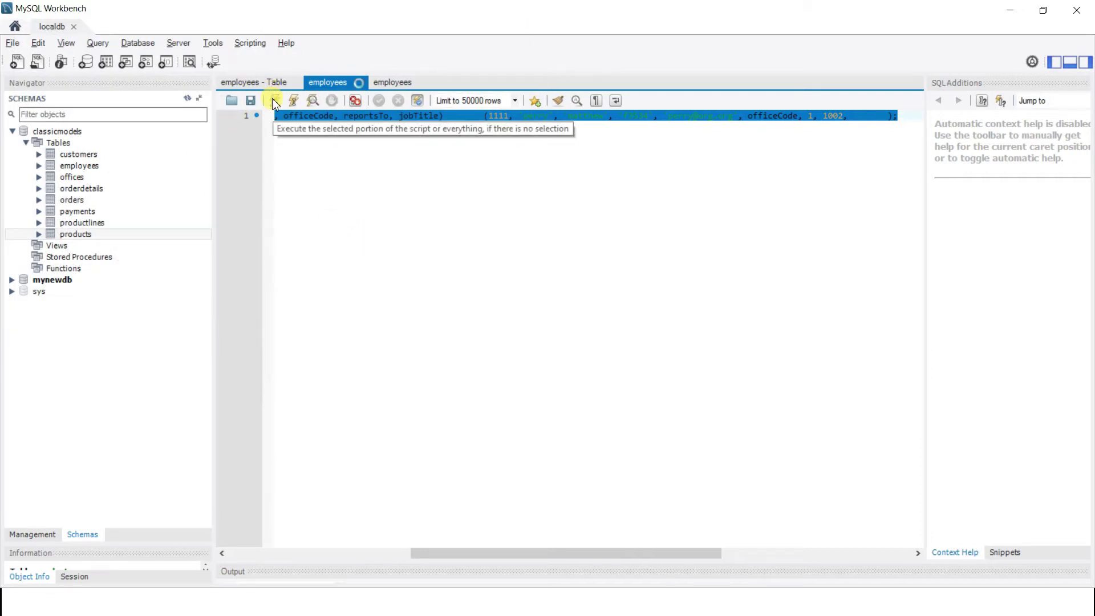
click(388, 82)
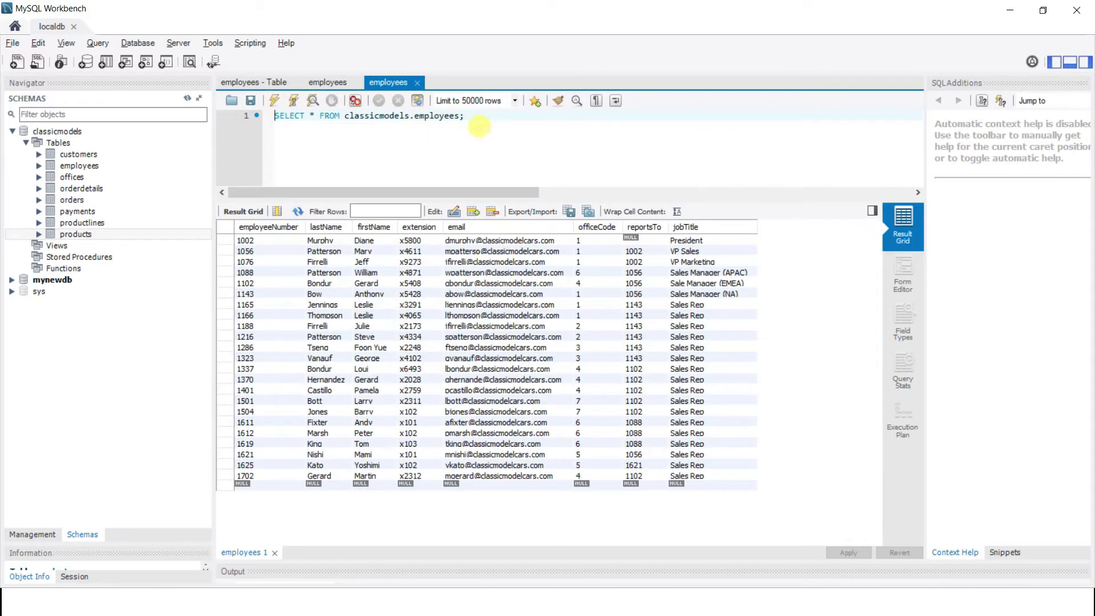
click(277, 102)
click(336, 82)
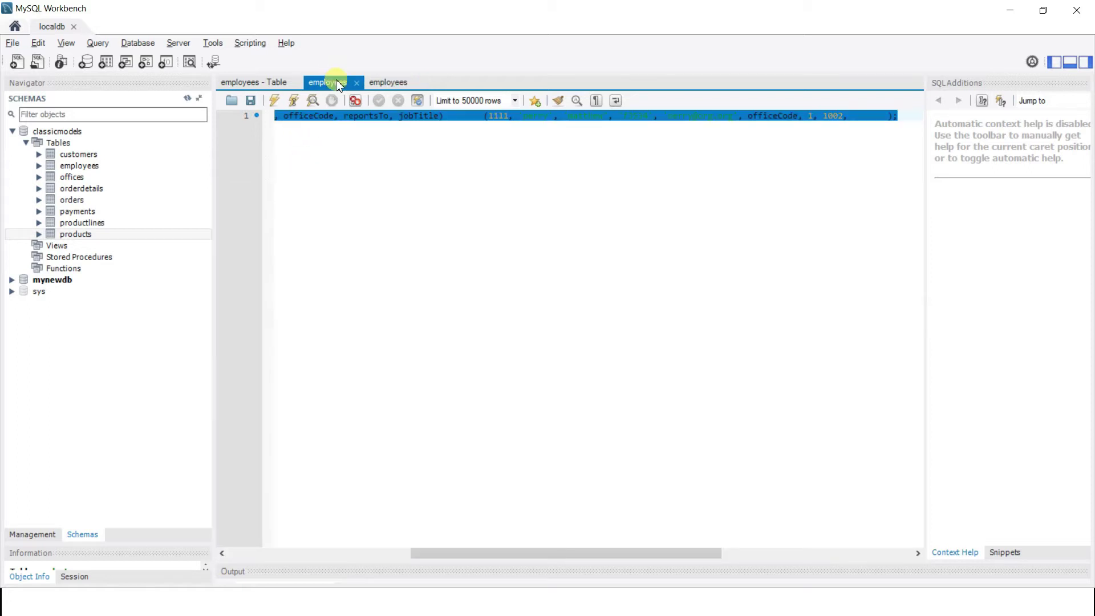
Step: In the employees grid's empty row, enter employeeNumber 1111, the last and first names, and extension xr6384
click(387, 82)
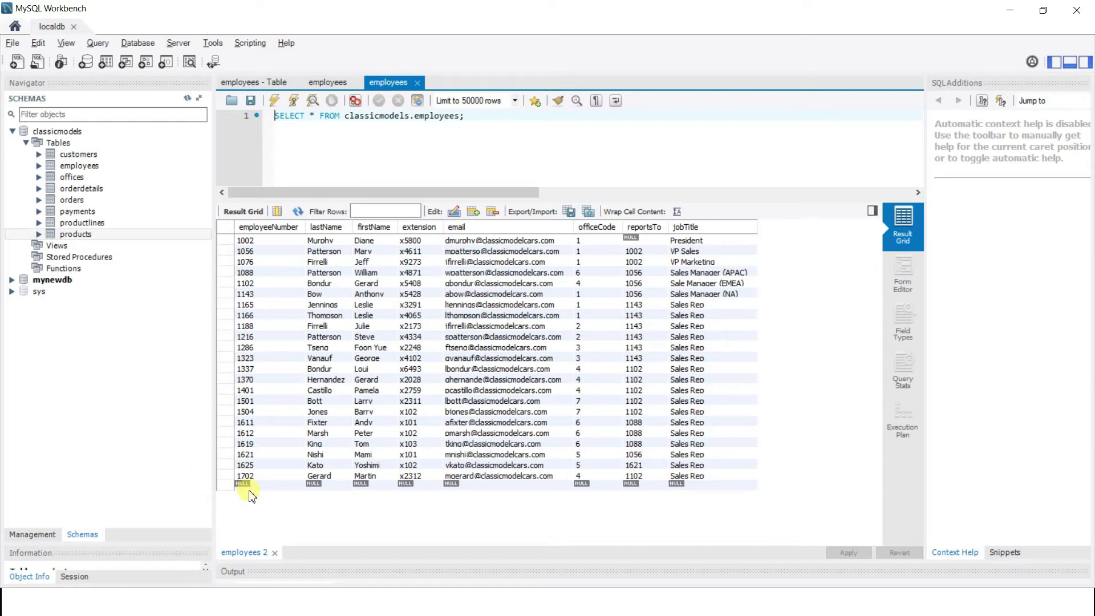
click(257, 485)
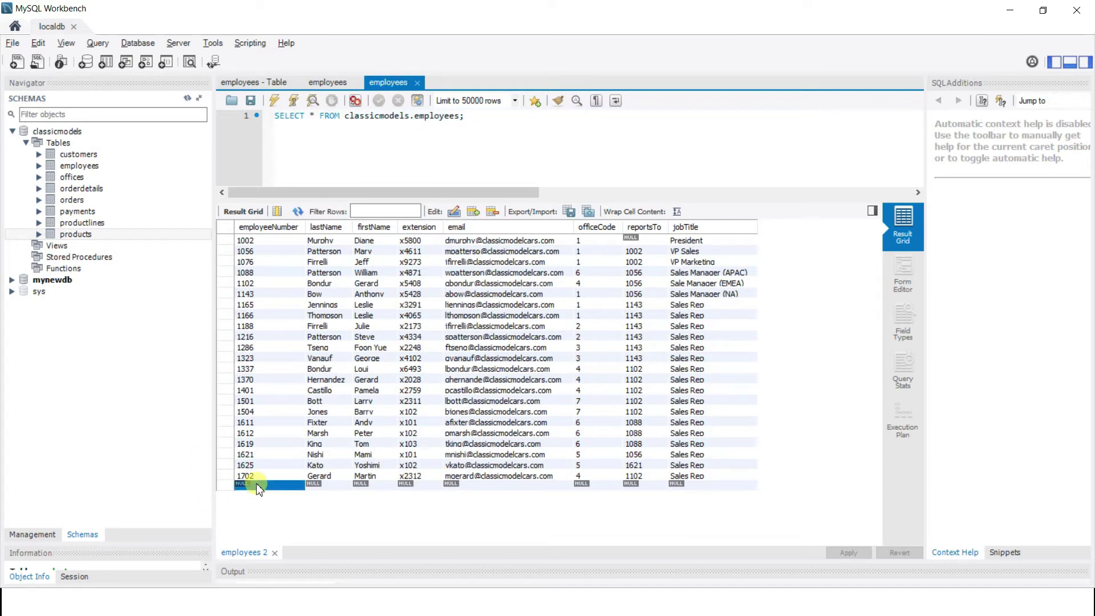
double_click(251, 484)
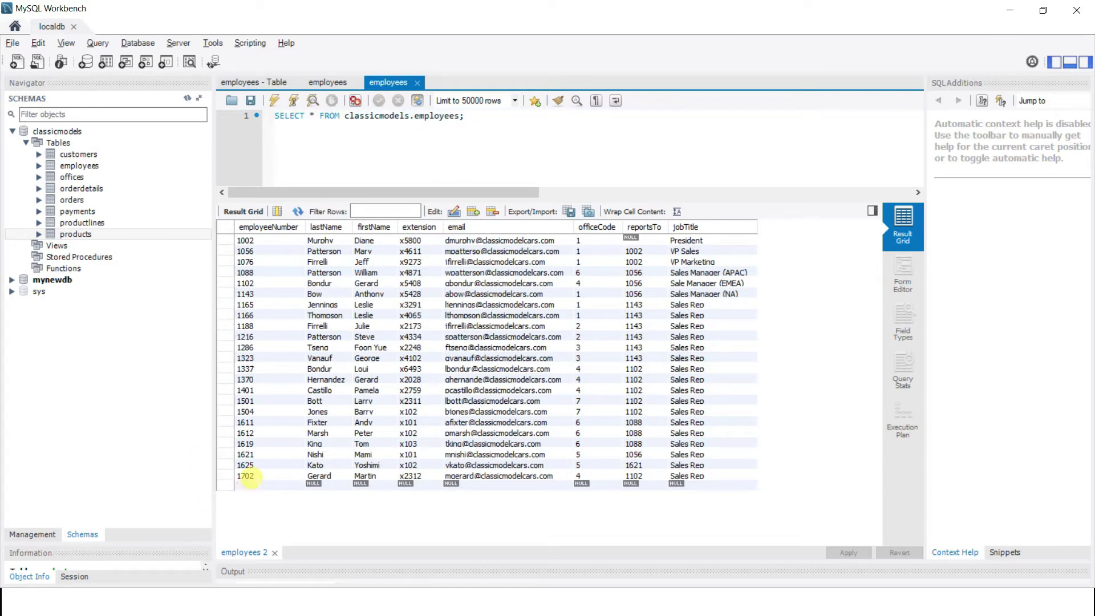
text(1111)
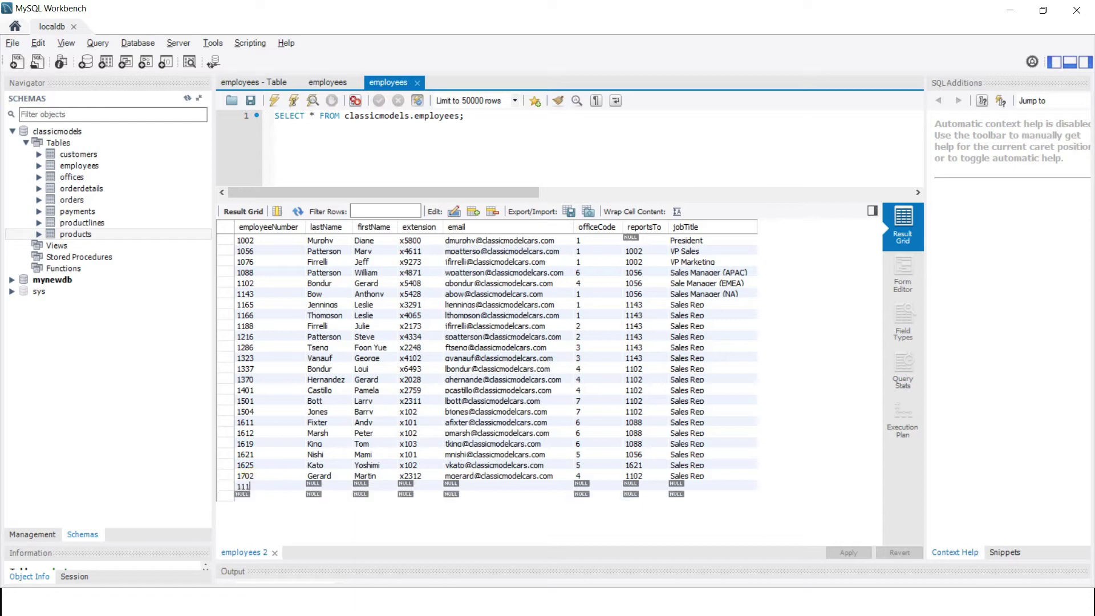
double_click(313, 484)
text(perry)
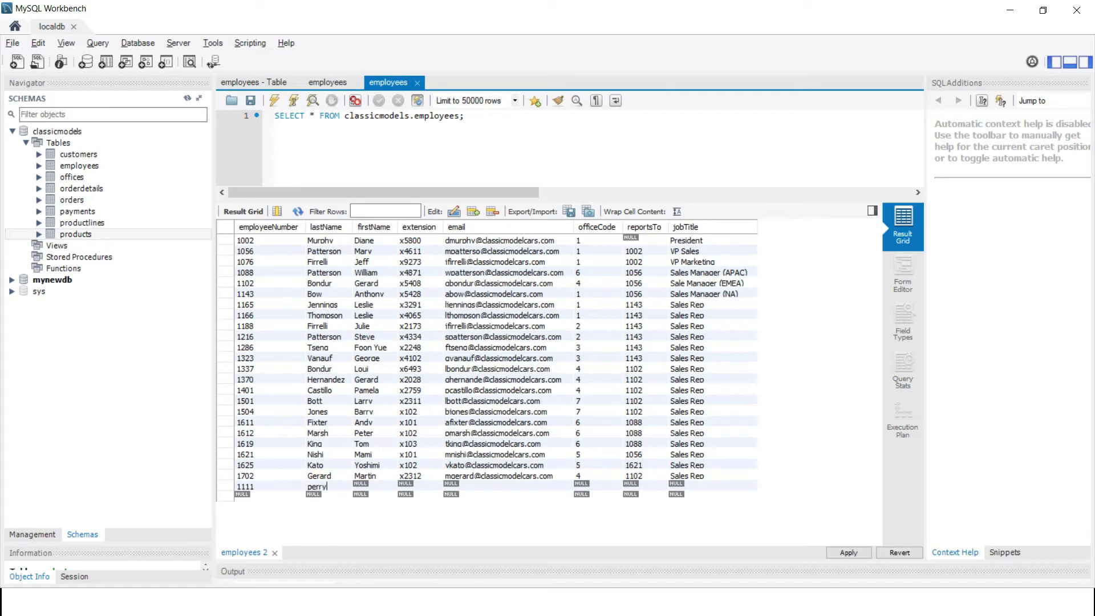
double_click(357, 485)
text(matthew)
double_click(407, 485)
text(xr6384)
Step: Fill in the row's e-mail address, office code 1, reportsTo 1002 and job title default
click(450, 489)
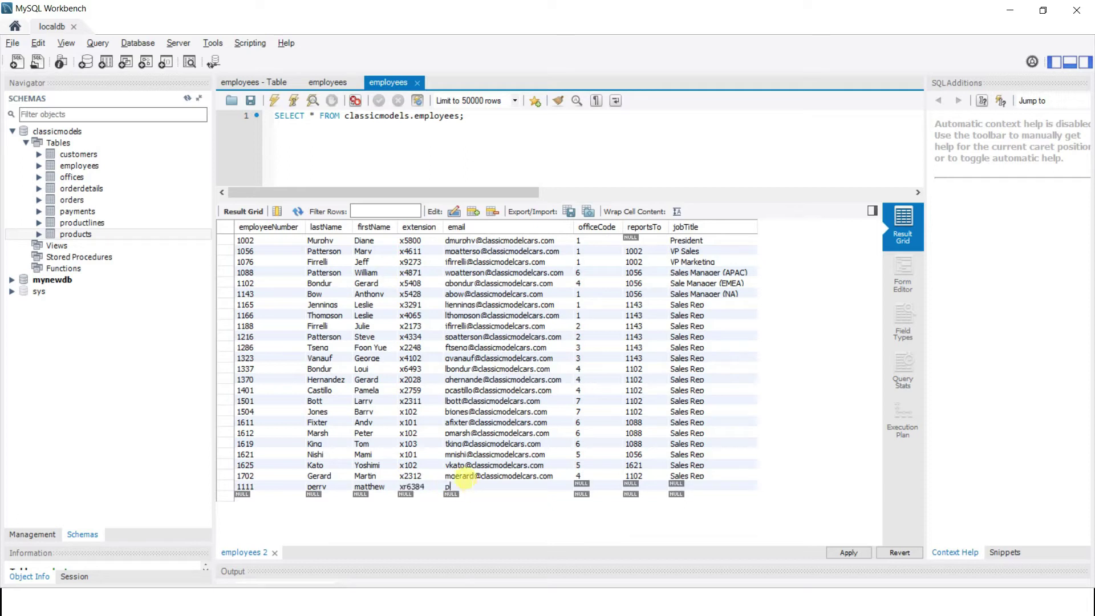
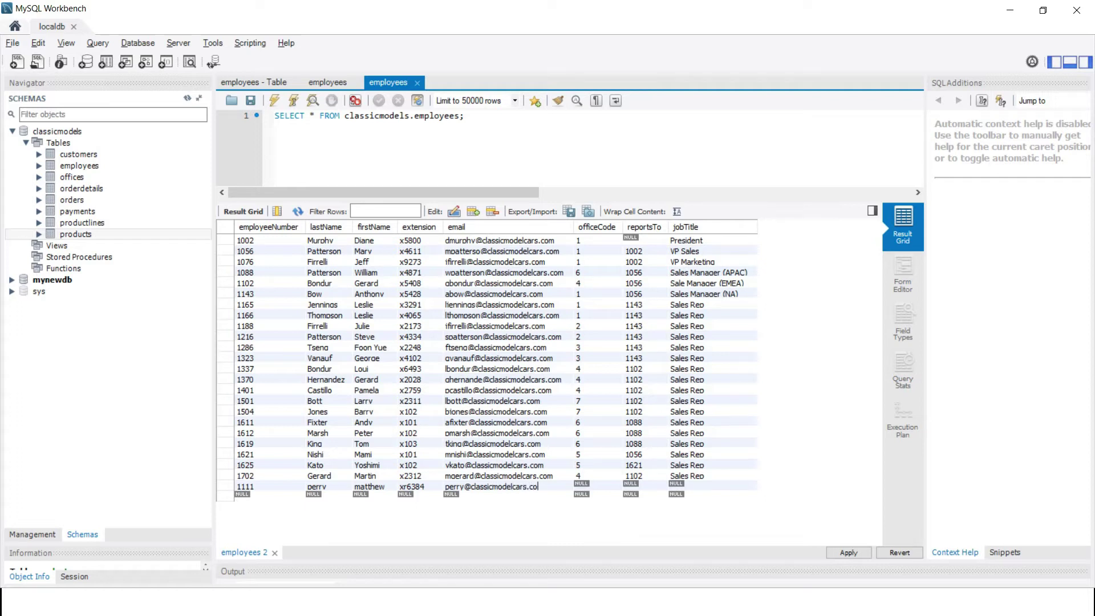
click(578, 476)
click(631, 486)
click(627, 486)
text(1002)
click(689, 484)
text(default)
Step: Review and copy the generated INSERT script for row 1111, then cancel without applying it
click(843, 551)
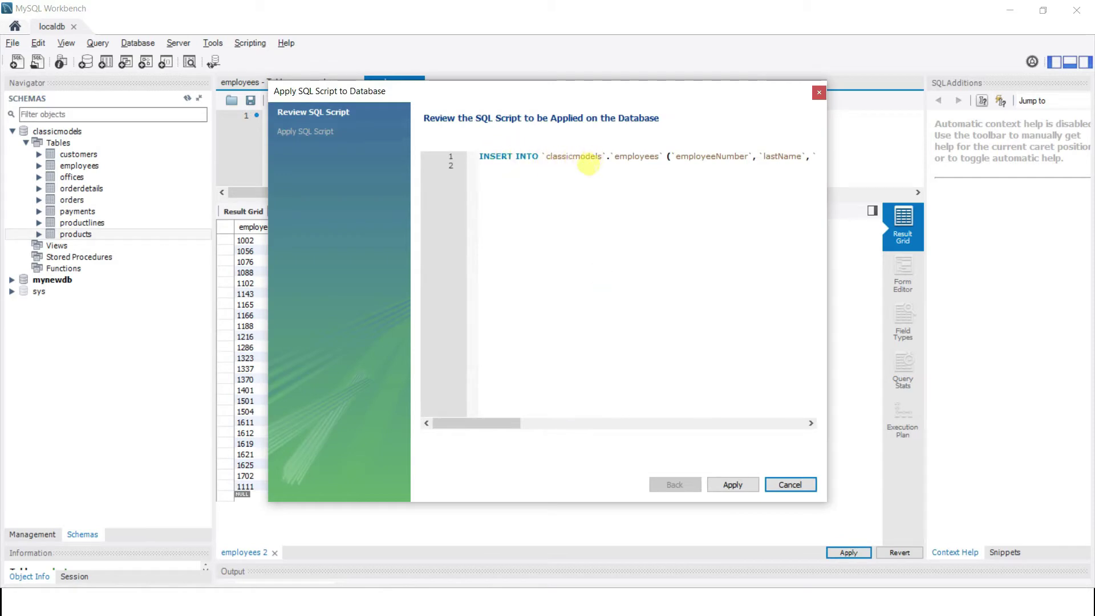
drag(471, 429, 707, 420)
click(632, 210)
key(ctrl+a)
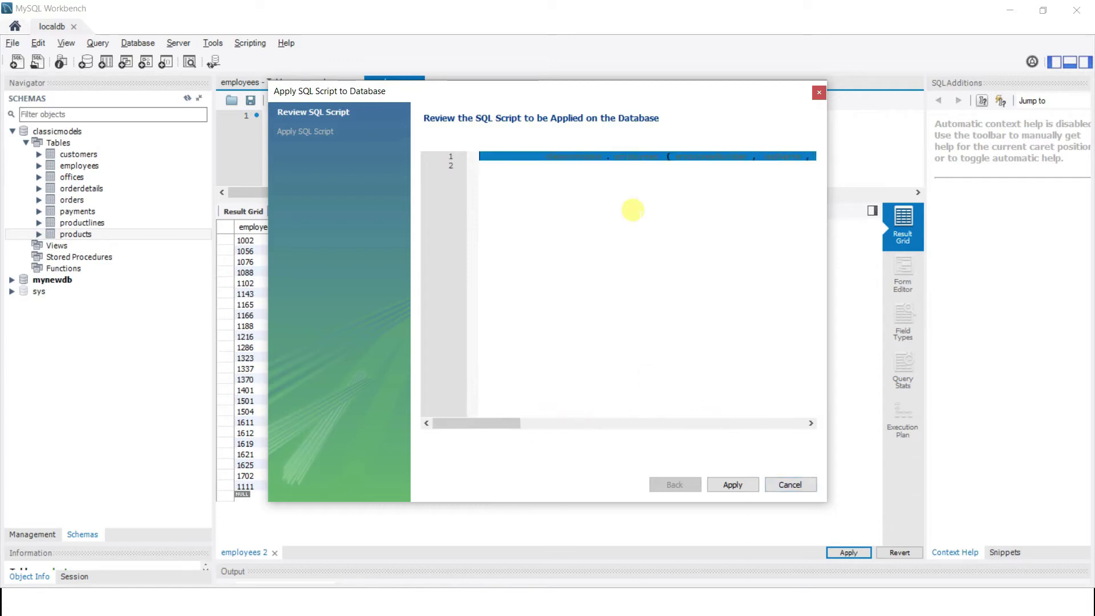
click(789, 486)
Step: Paste the generated INSERT INTO `classicmodels`.`employees` statement on a new line below the handwritten one
click(337, 82)
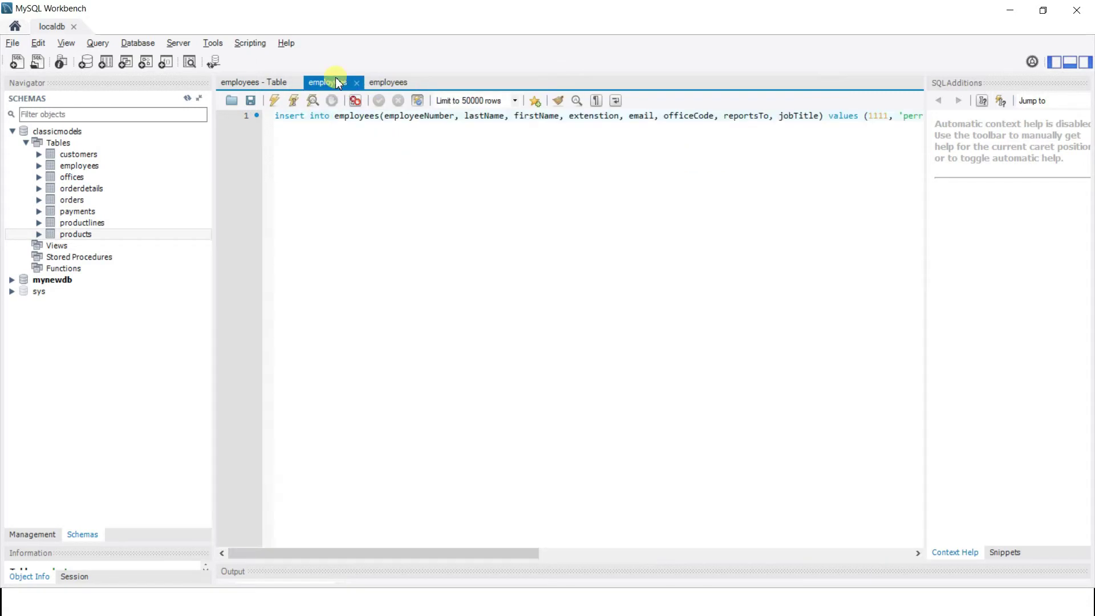
key(End)
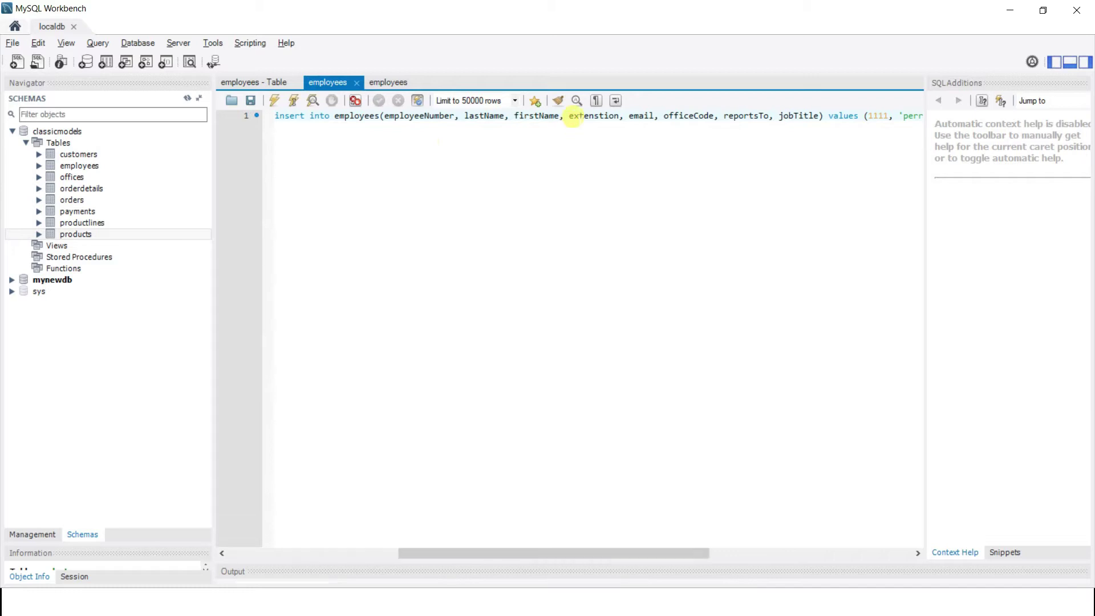
key(Return)
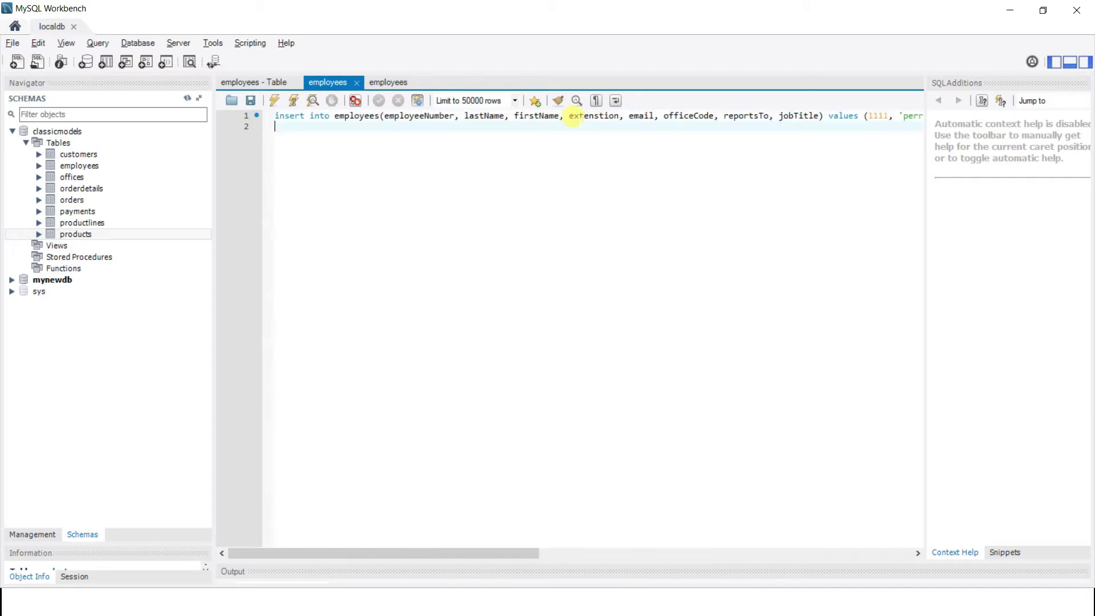
key(ctrl+v)
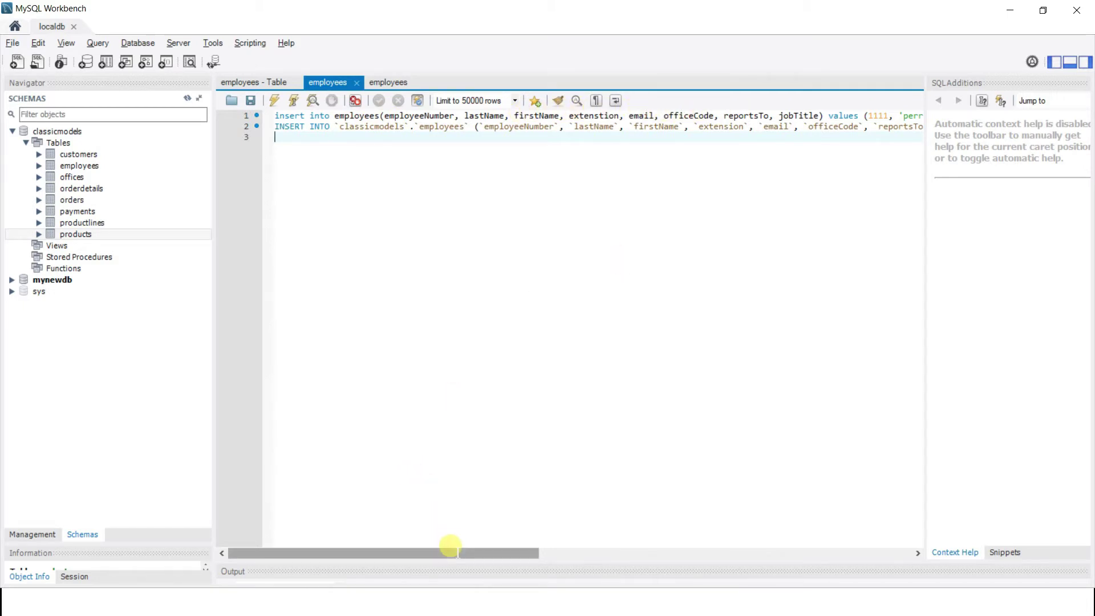
Step: Highlight matching parts of both INSERT statements, like the schema prefix and officeCode, to compare them
drag(458, 553, 668, 529)
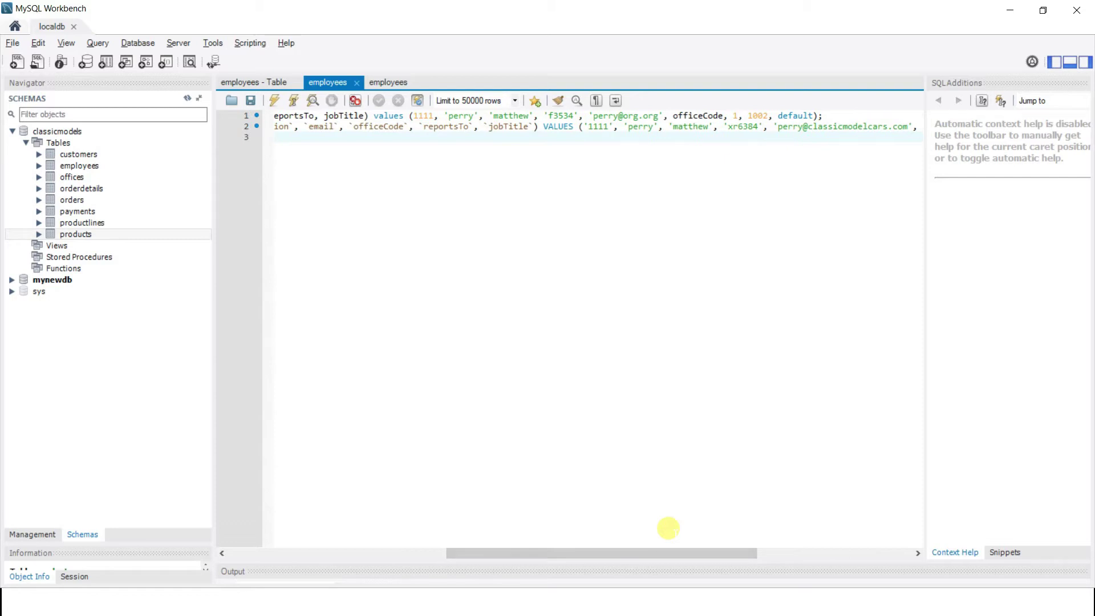
drag(685, 552, 386, 529)
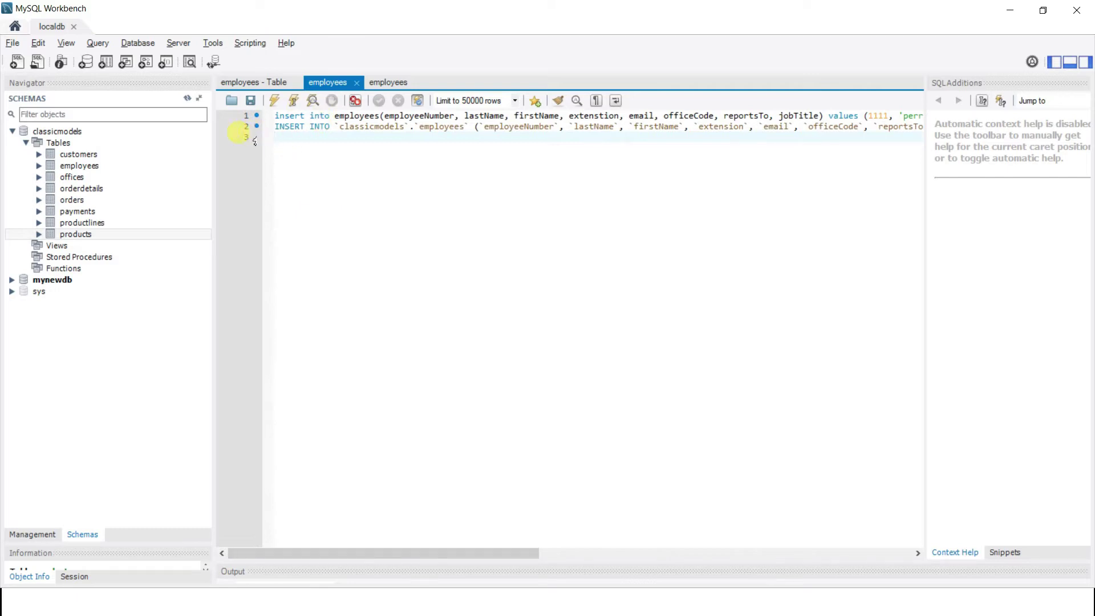
click(334, 127)
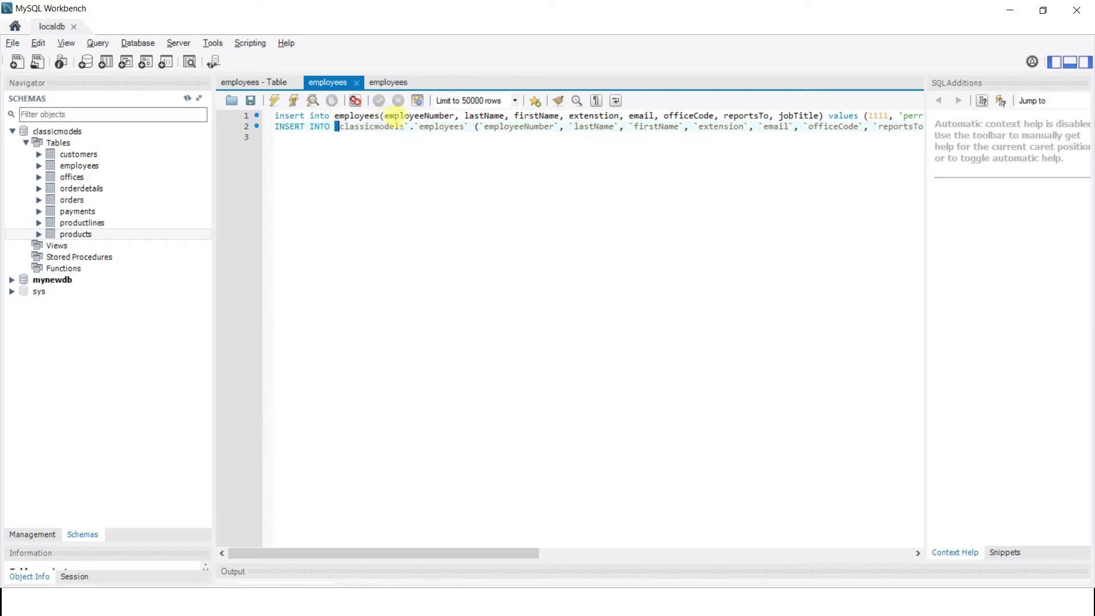
click(406, 125)
key(Down)
drag(468, 126, 274, 115)
click(464, 427)
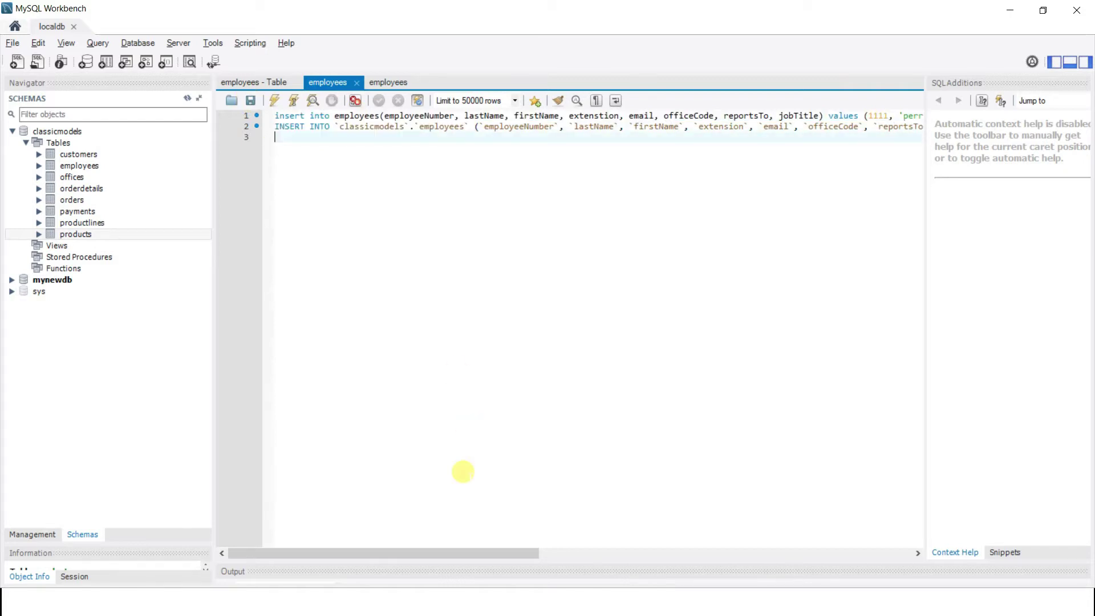
drag(466, 553, 729, 553)
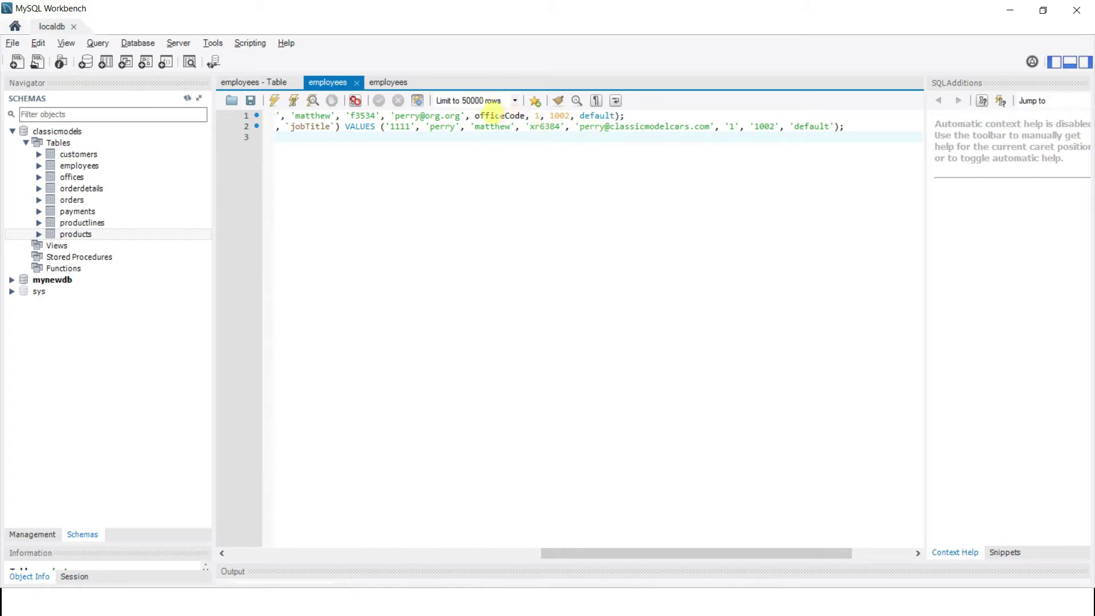
double_click(495, 115)
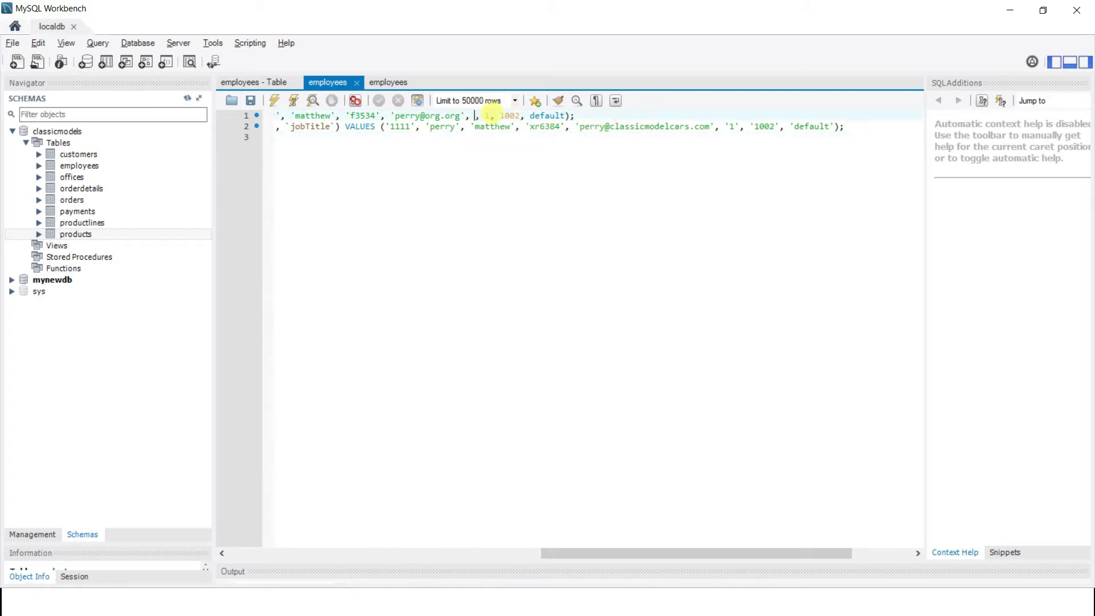
triple_click(491, 115)
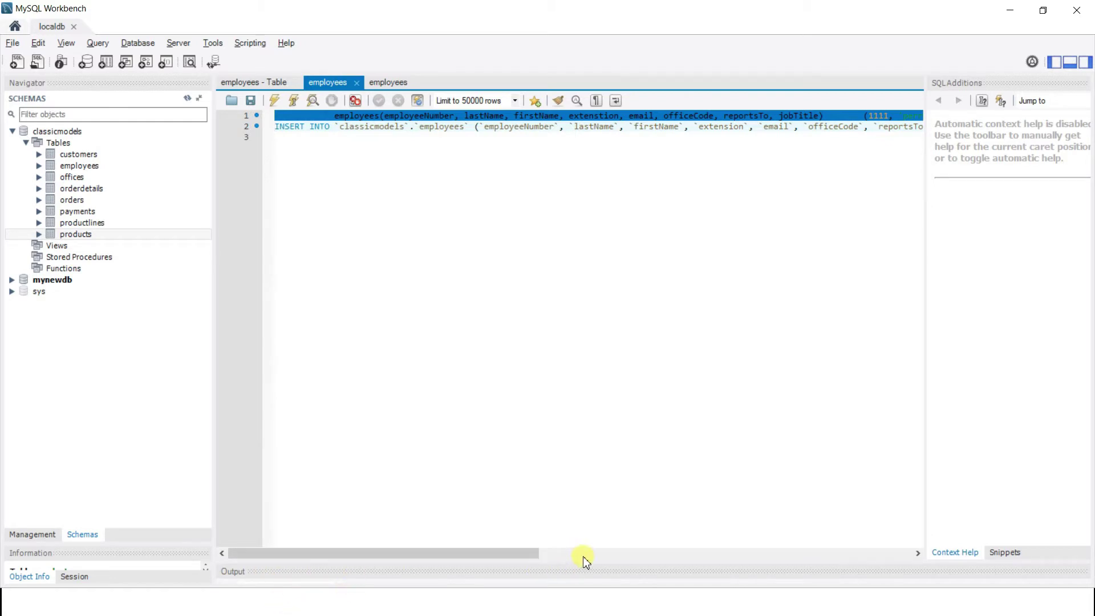
Step: Enlarge the output log, collapse and select the classicmodels schema, and return to the insert statement
drag(581, 563, 586, 365)
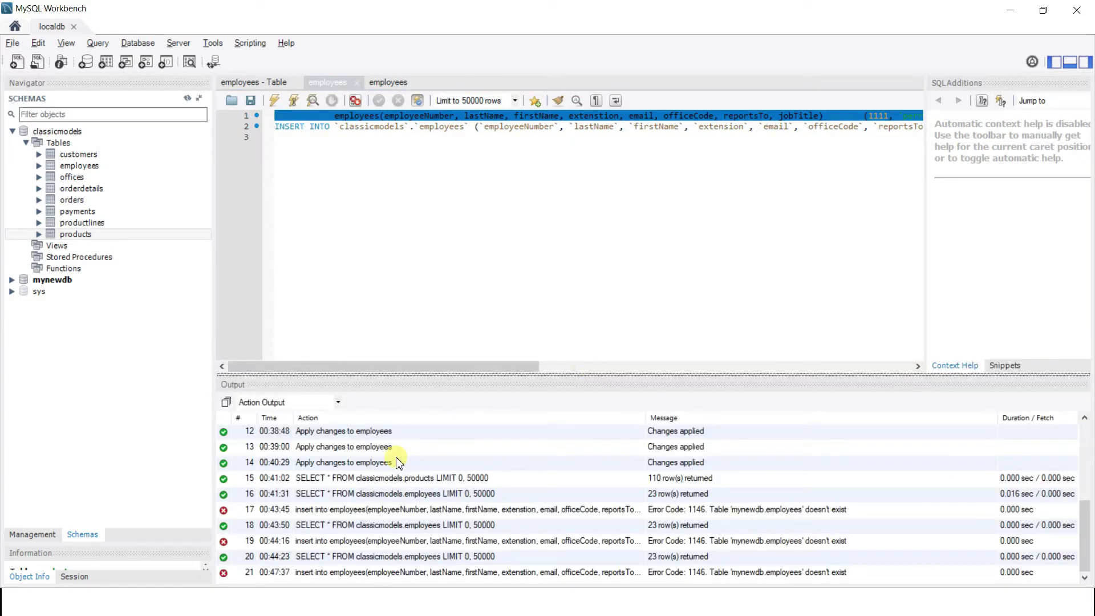
scroll(391, 455, up, 3)
scroll(268, 502, up, 1)
scroll(269, 504, down, 4)
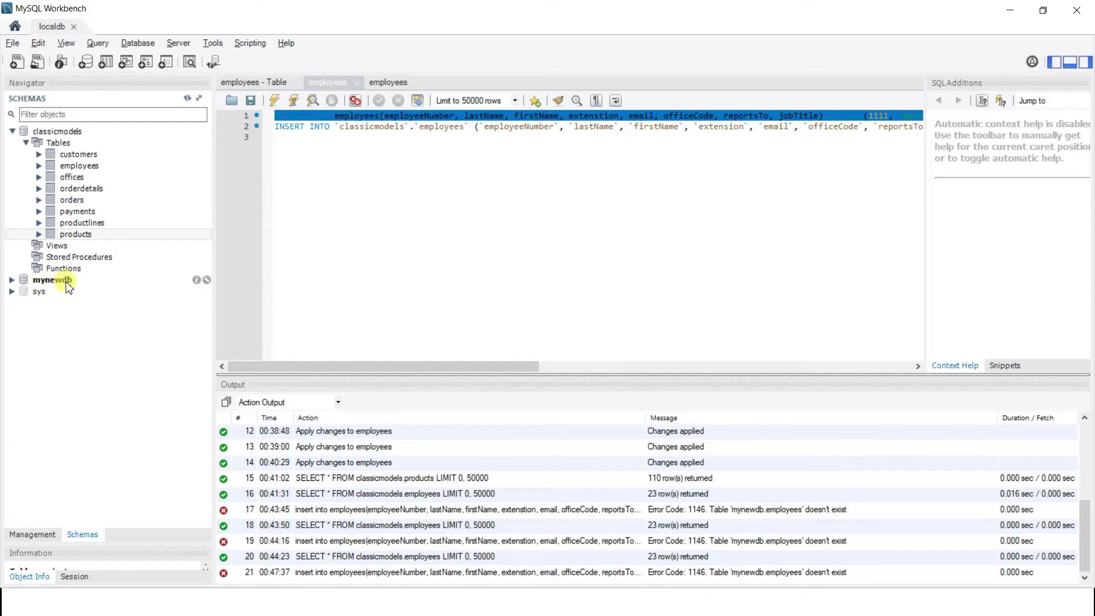
click(12, 131)
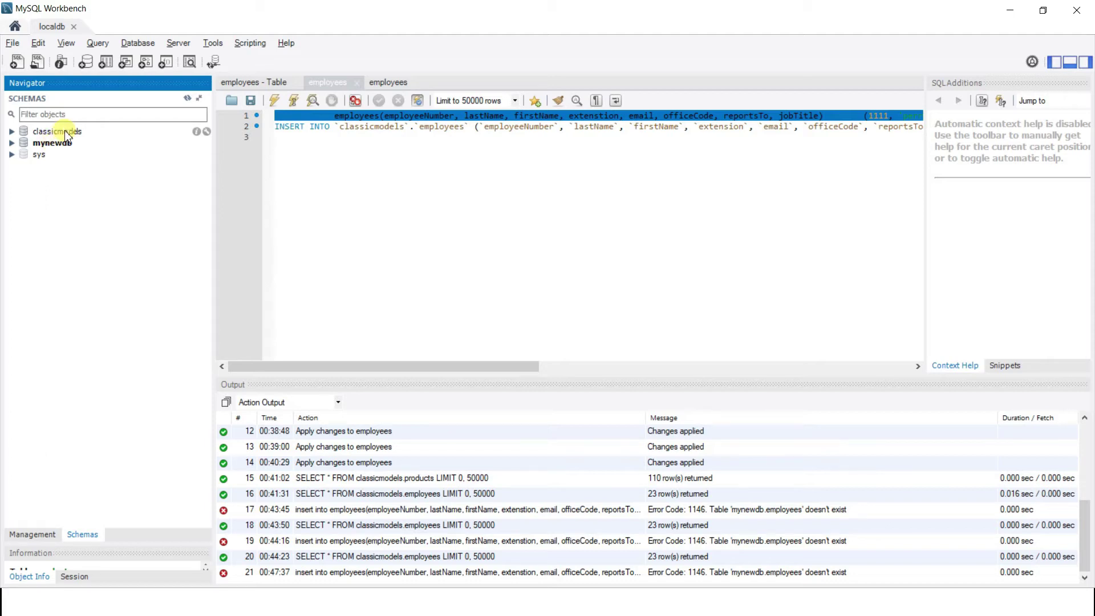
click(66, 134)
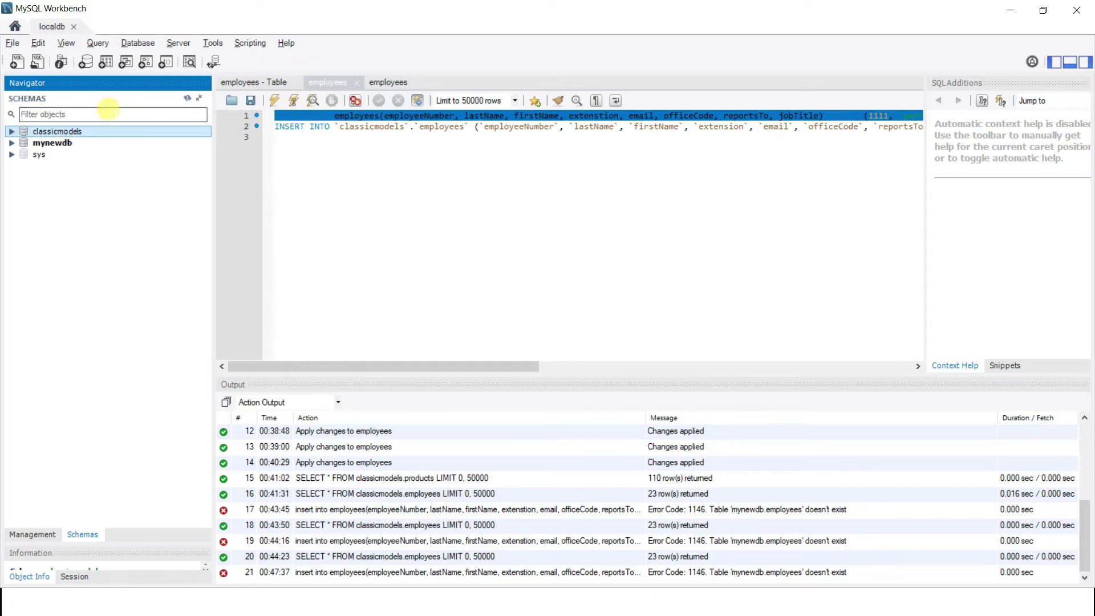
click(337, 126)
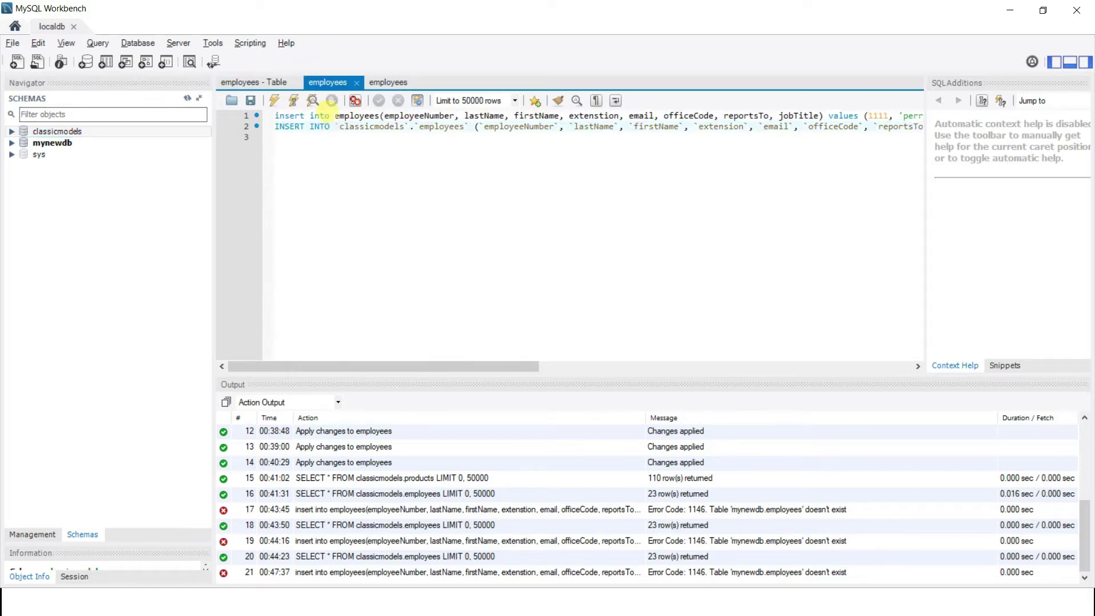
Step: Qualify the table as classicmodels.employees and run the line-1 INSERT
key(Up)
key(ctrl+Delete)
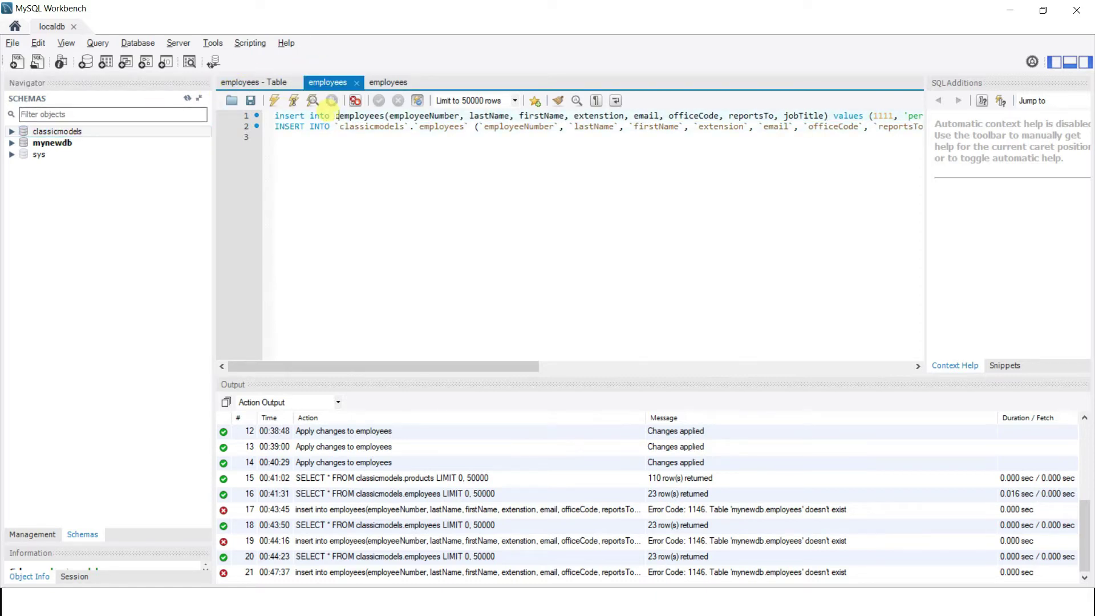
text(classicmodels)
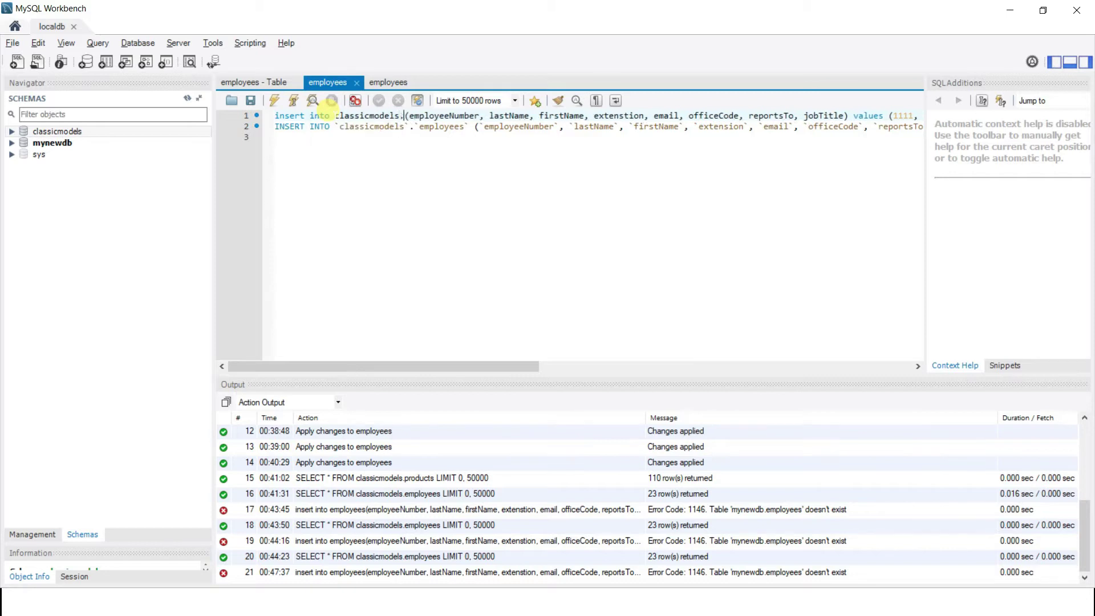
text(.)
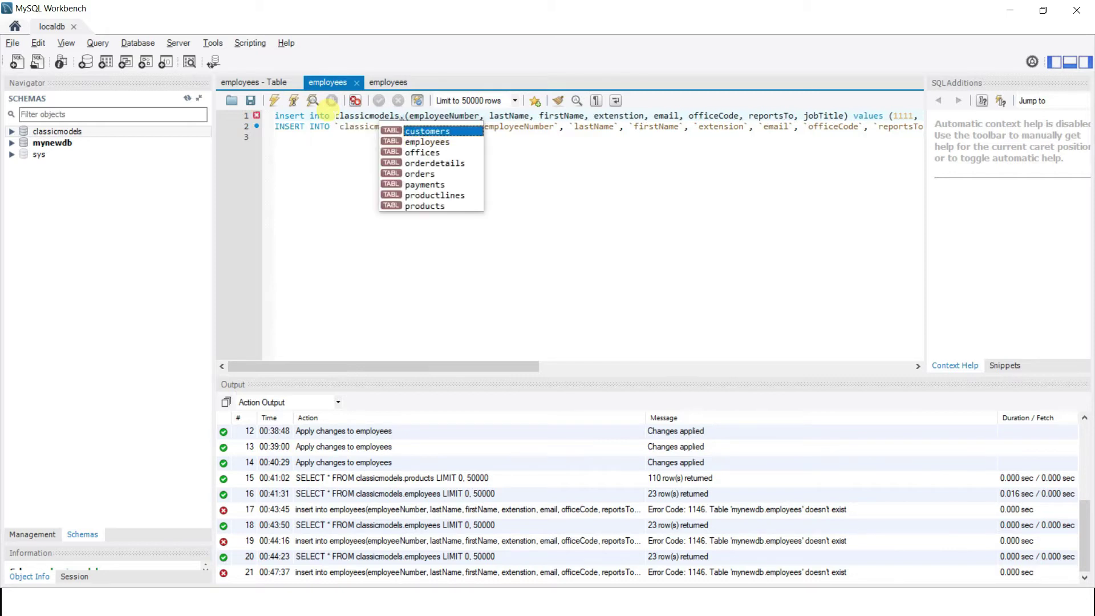
key(Escape)
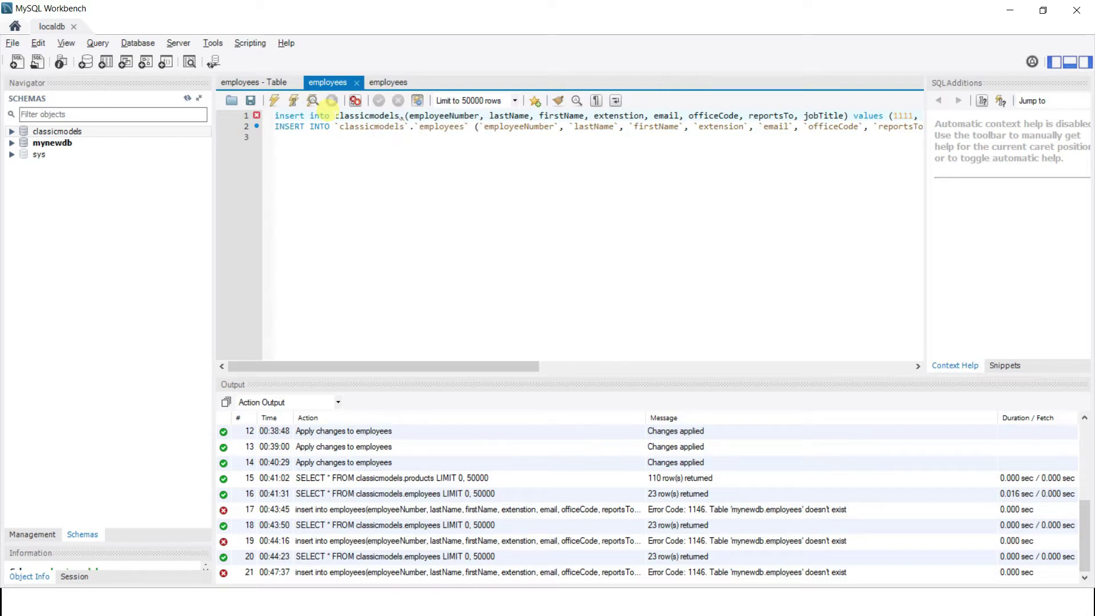
text(employ)
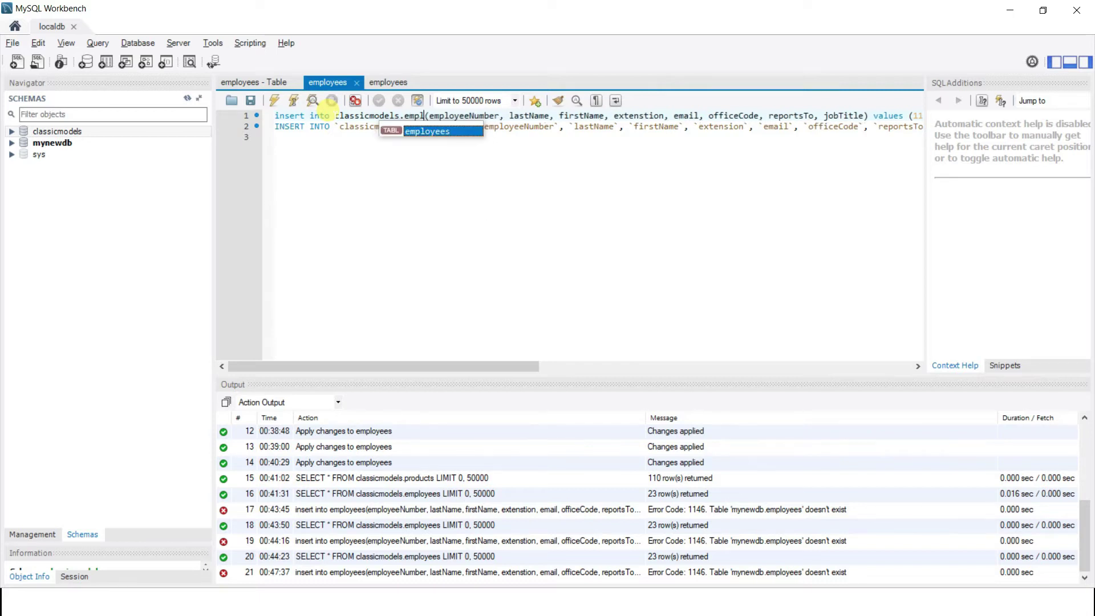
key(Return)
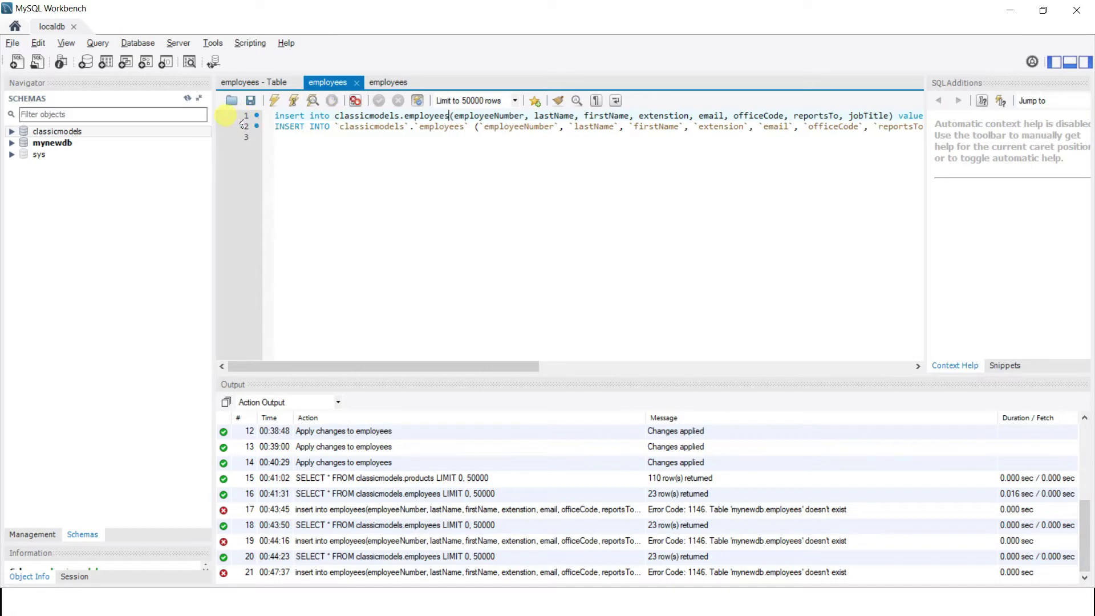
click(242, 120)
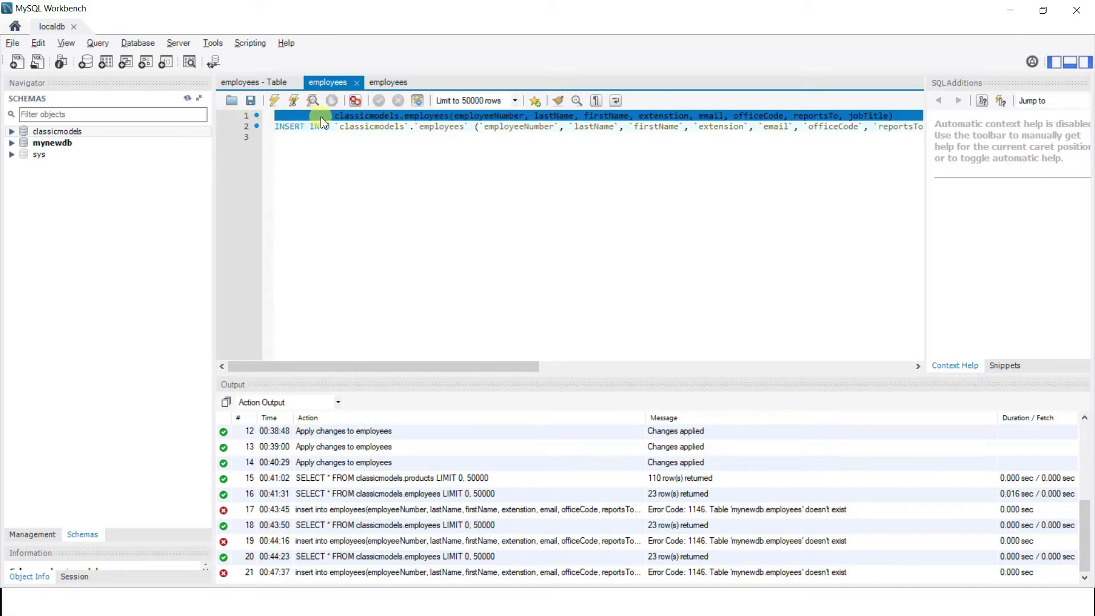
click(276, 107)
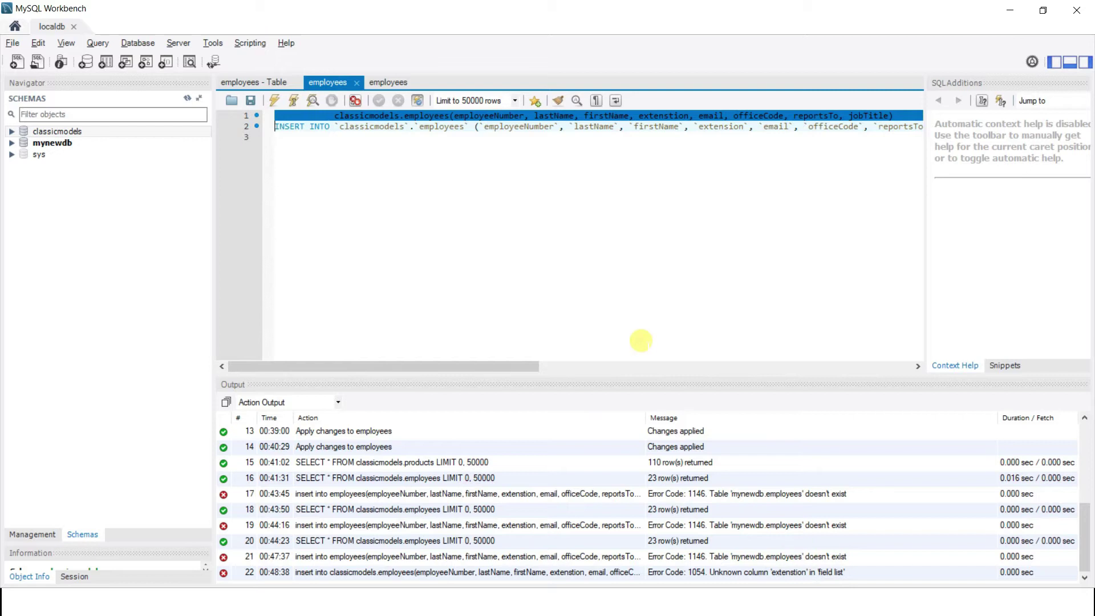
Step: Correct the column name 'extenstion' to 'extension' and run the INSERT again
click(641, 341)
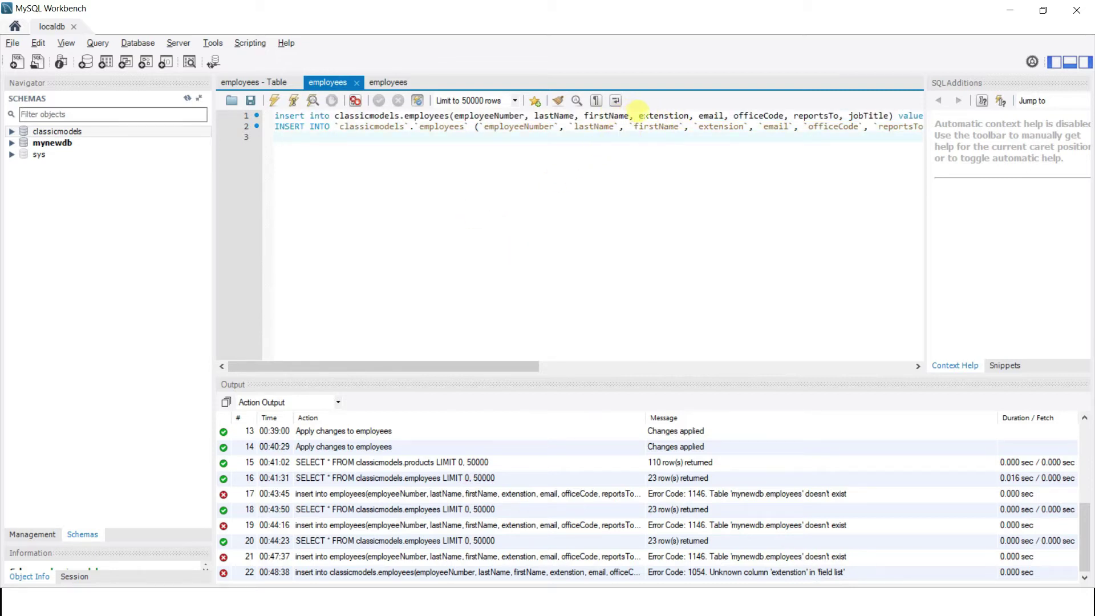
click(669, 115)
key(BackSpace)
key(BackSpace)
text(s)
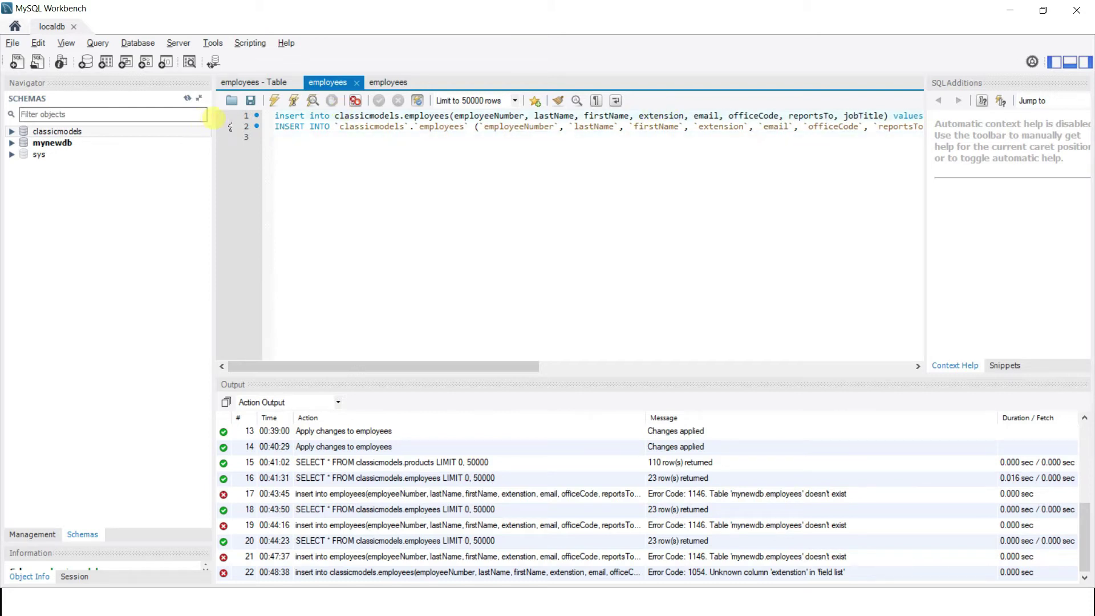
click(243, 120)
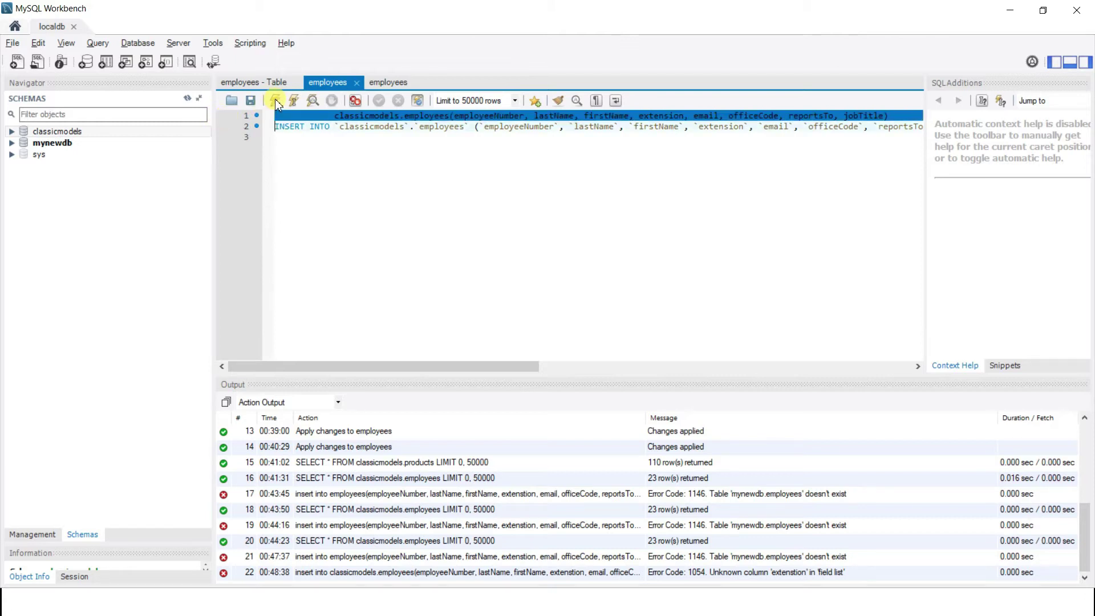
click(275, 101)
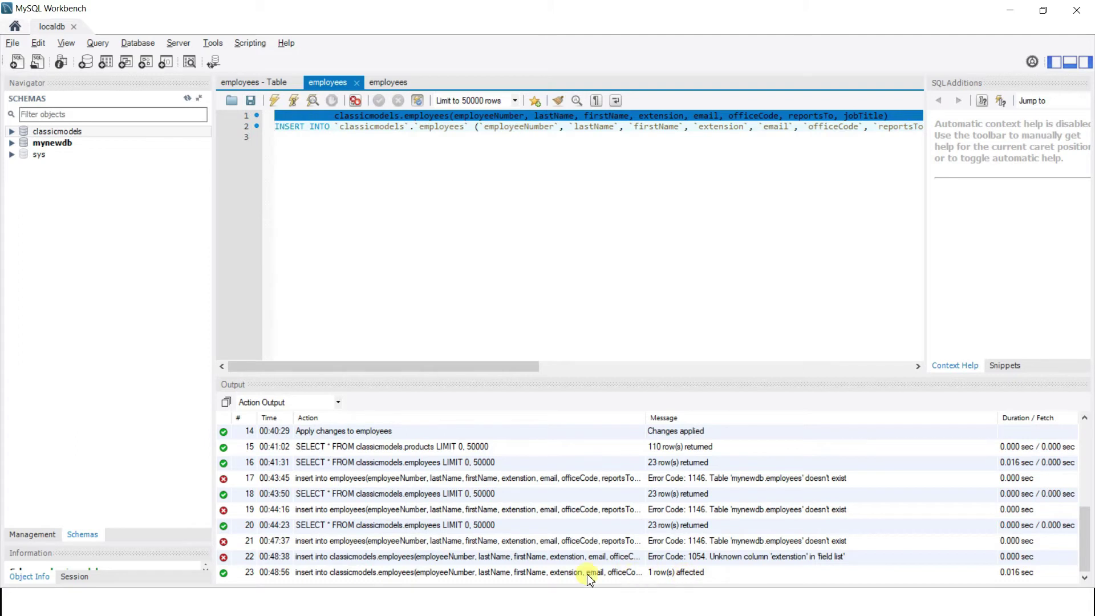
Step: Rerun SELECT * FROM classicmodels.employees and check new employee 1111's sales executive job title among 24 rows
click(382, 85)
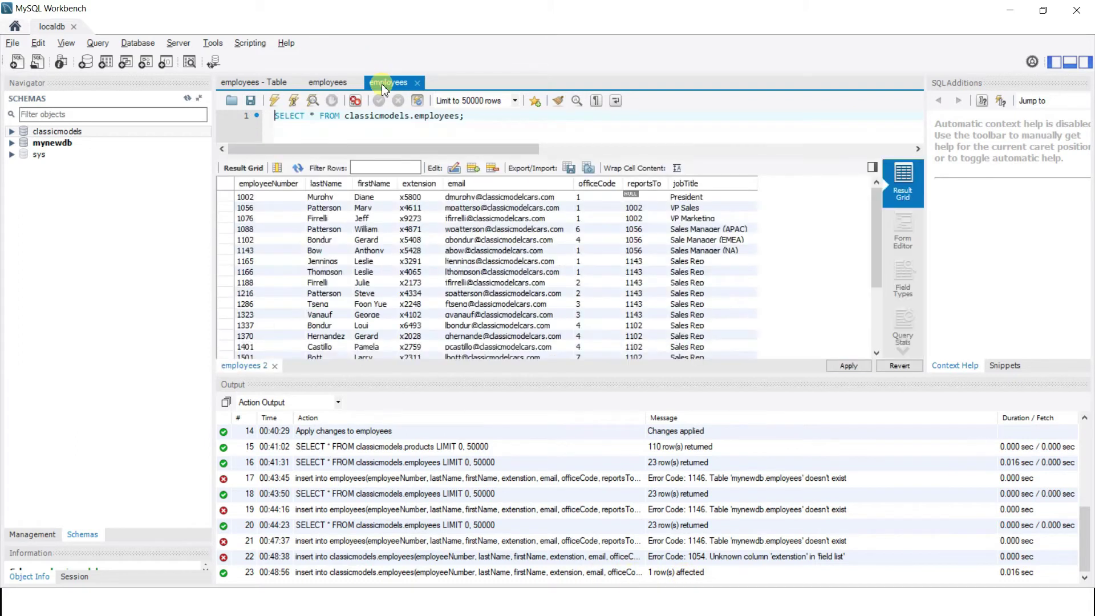
click(274, 101)
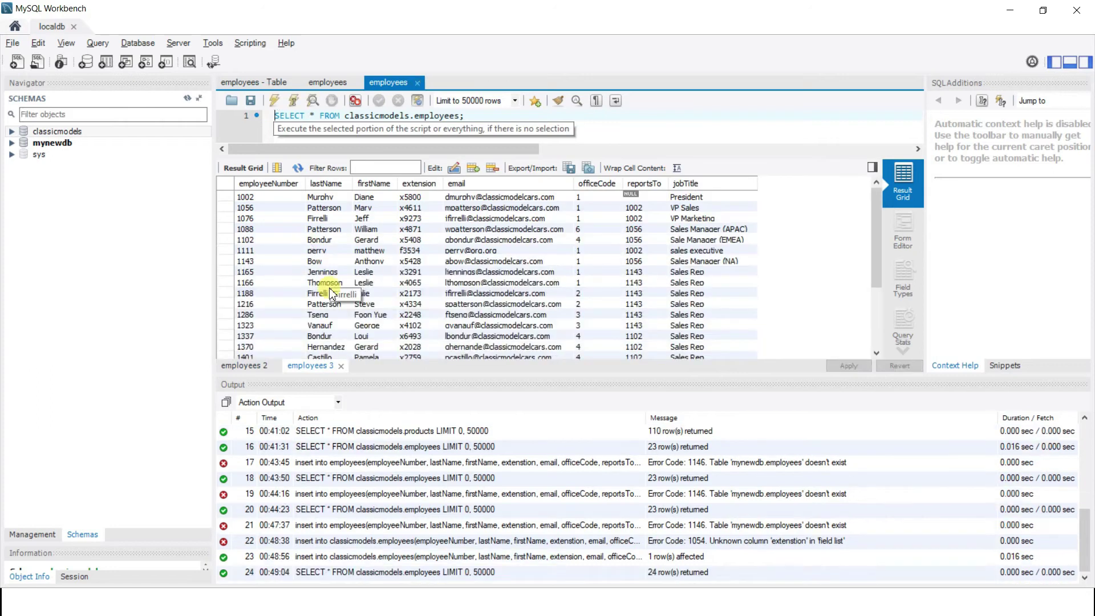
scroll(318, 283, down, 4)
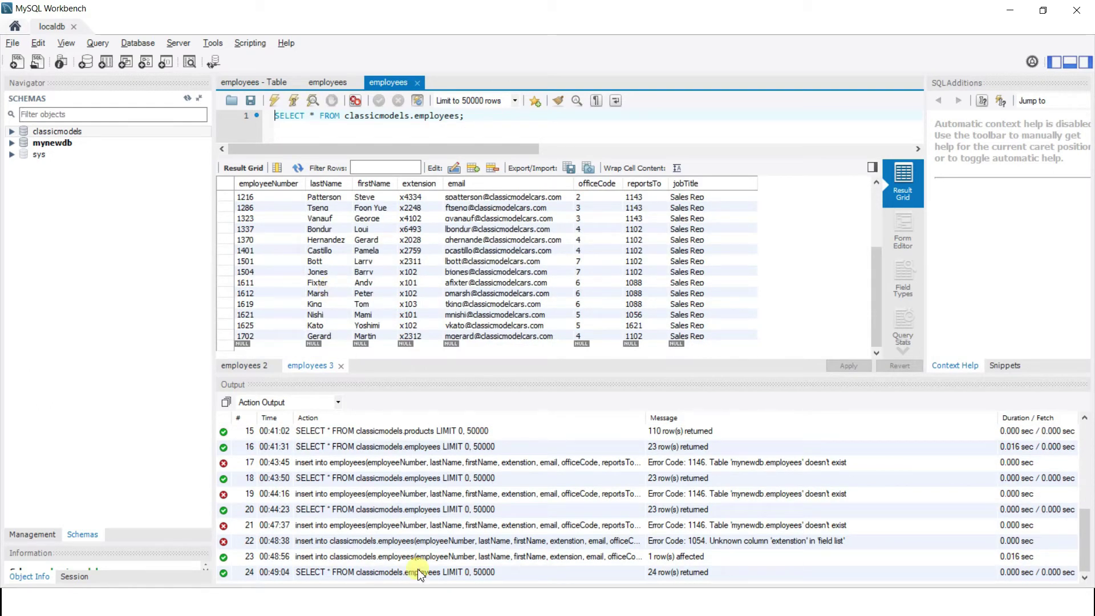
click(667, 561)
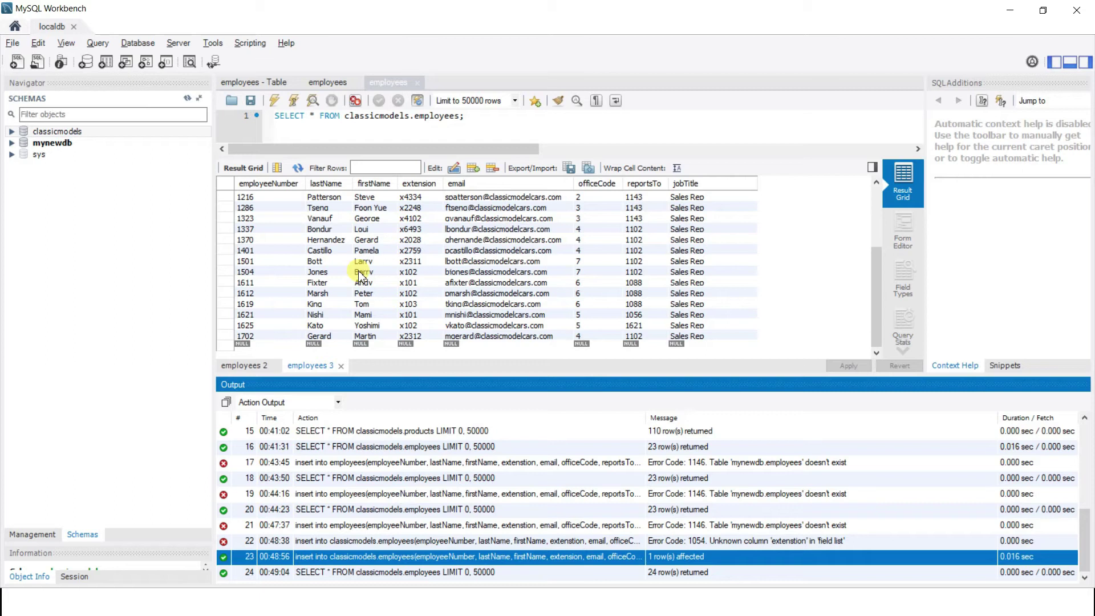
scroll(358, 271, up, 2)
scroll(360, 275, up, 2)
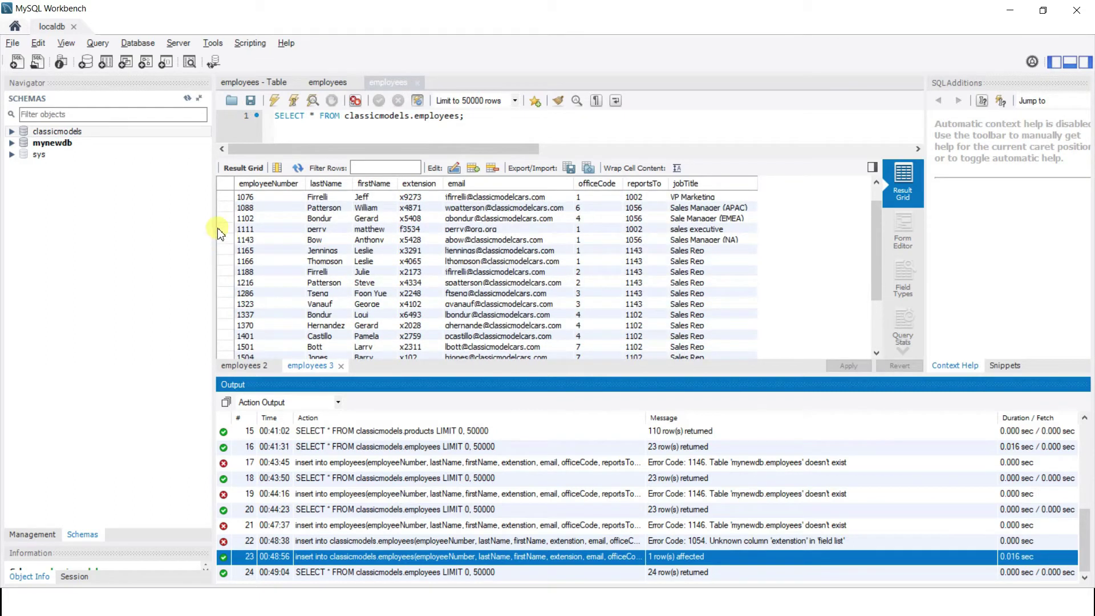
click(223, 229)
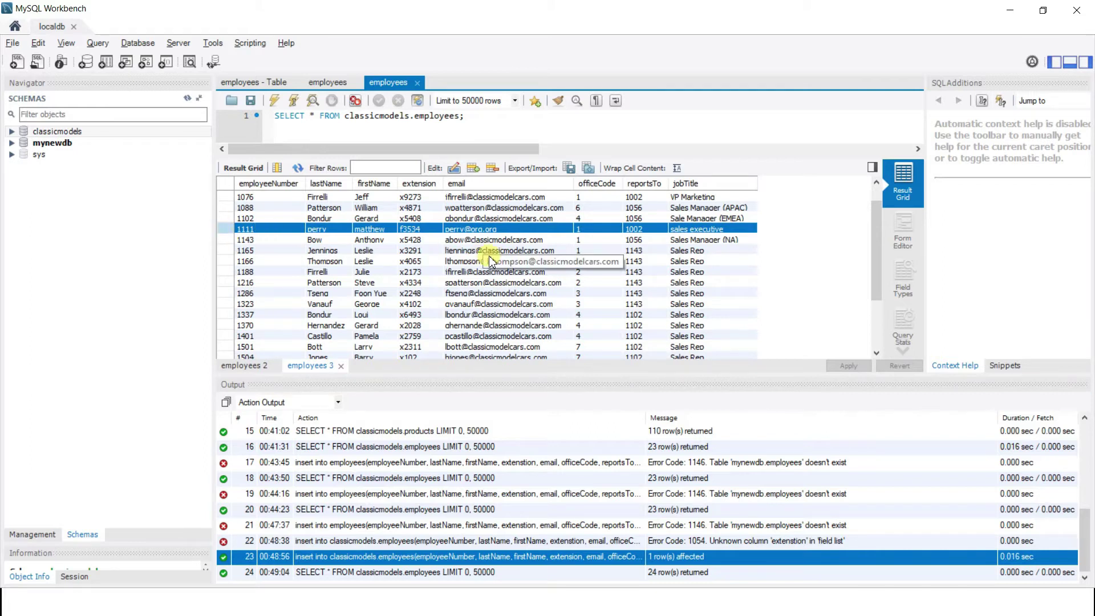
click(688, 232)
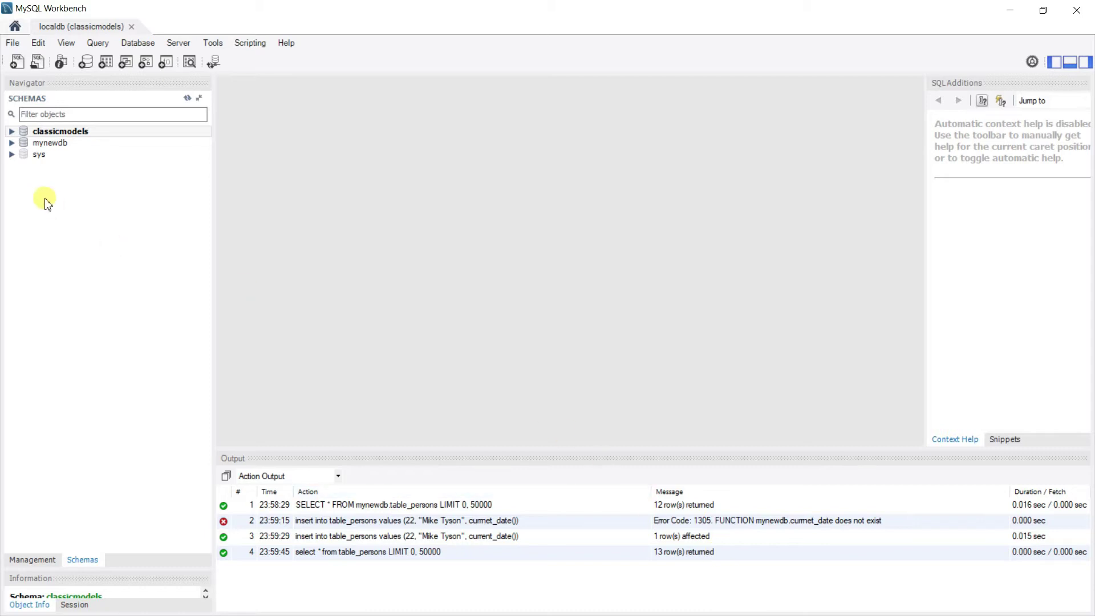
Step: Expand mynewdb's tables and query all rows of table_persons
click(13, 146)
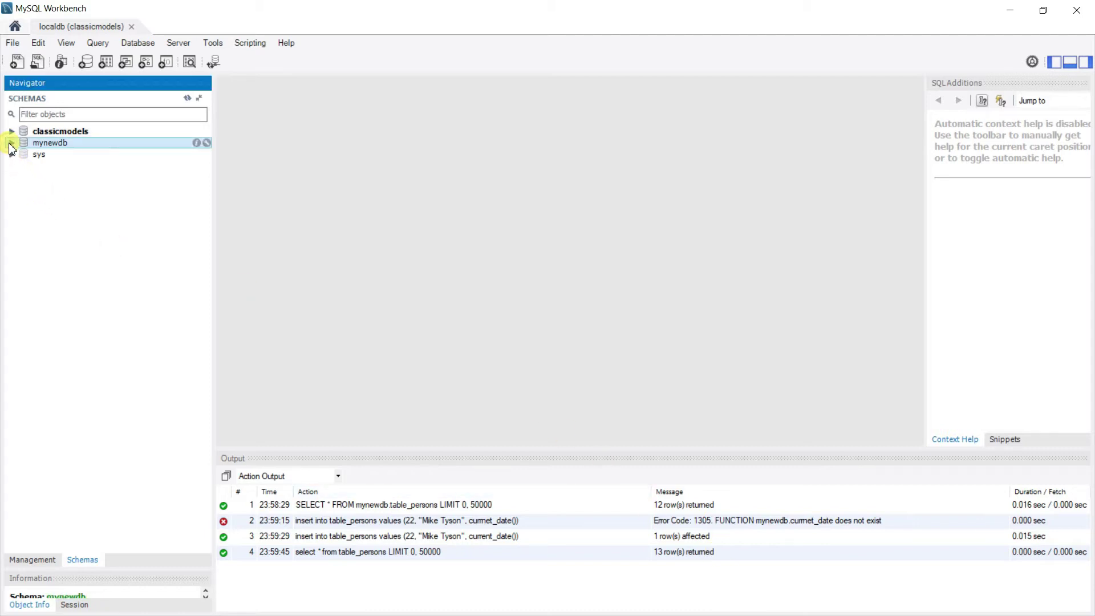
click(12, 144)
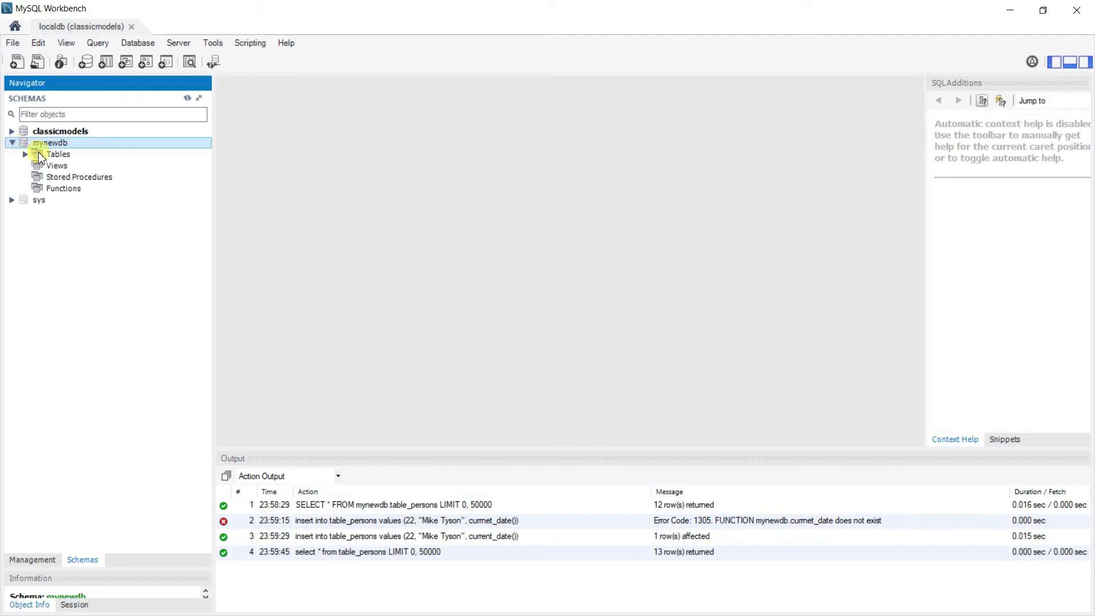
click(25, 155)
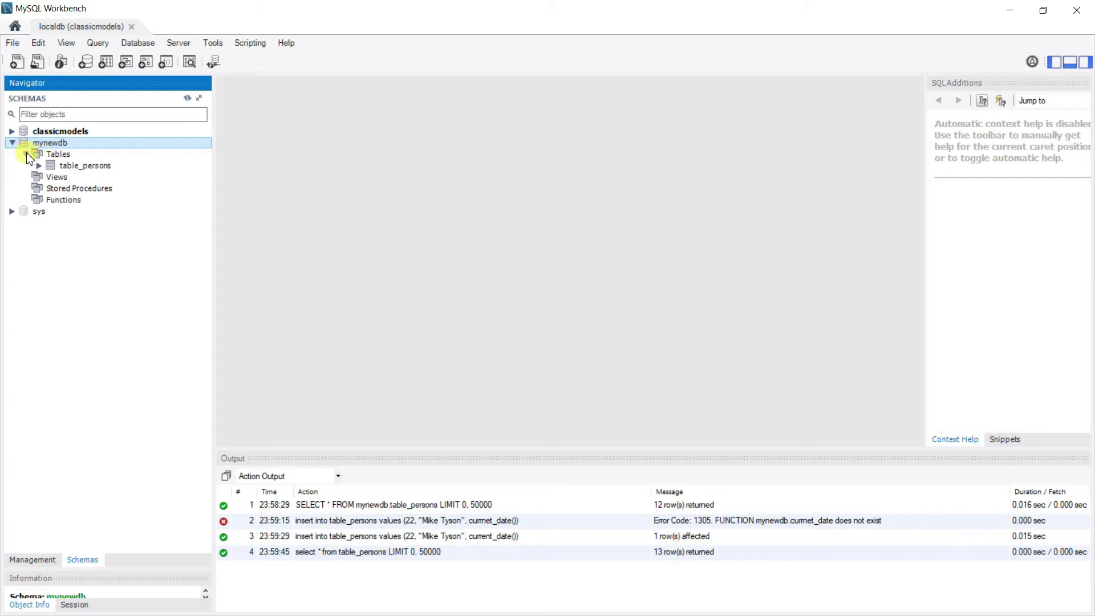
double_click(73, 165)
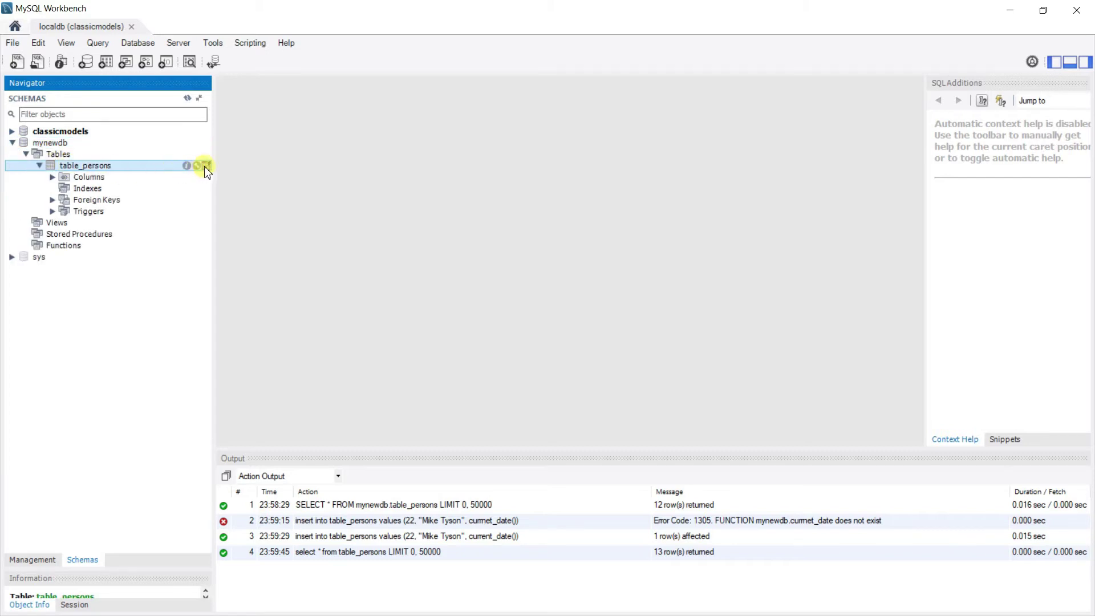
click(205, 165)
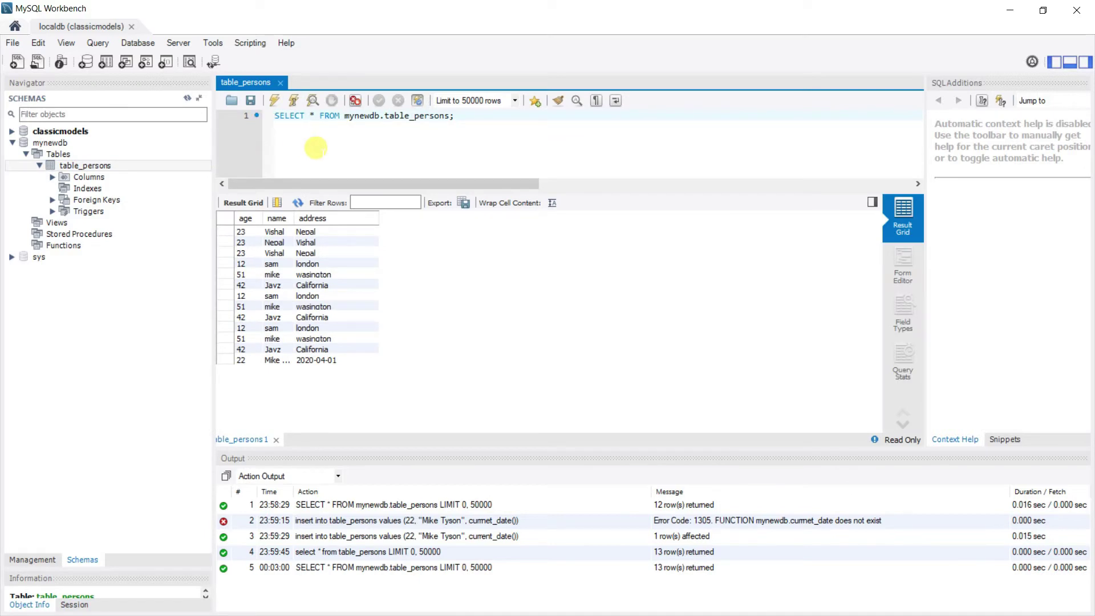
Step: Replace the SELECT query with a partial 'insert into tabl' statement
key(ctrl+a)
key(BackSpace)
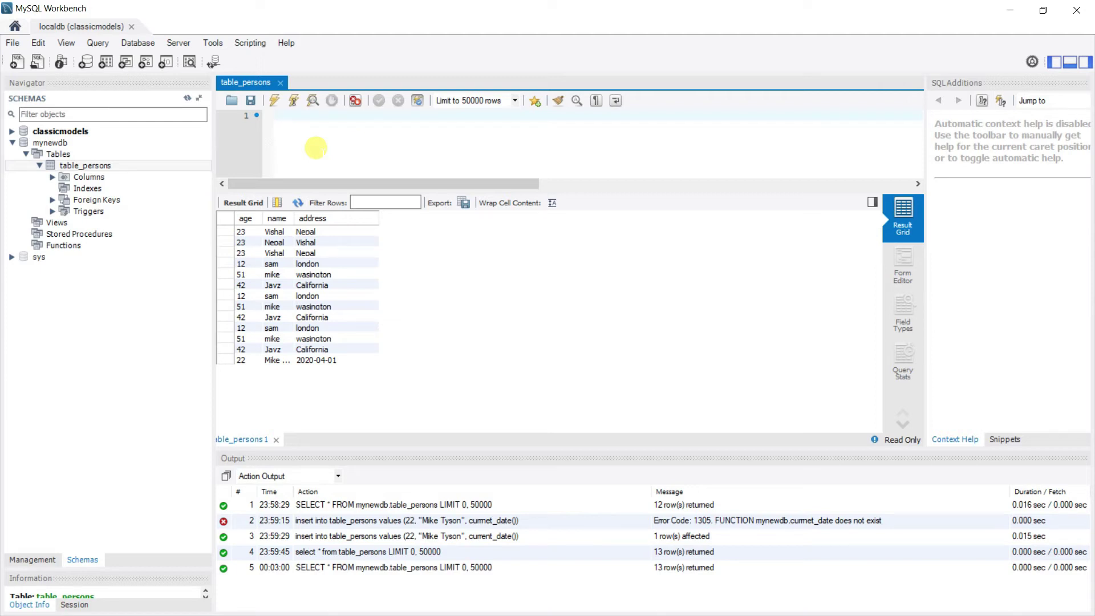
text(select)
key(ctrl+a)
key(BackSpace)
text(insert into tabl)
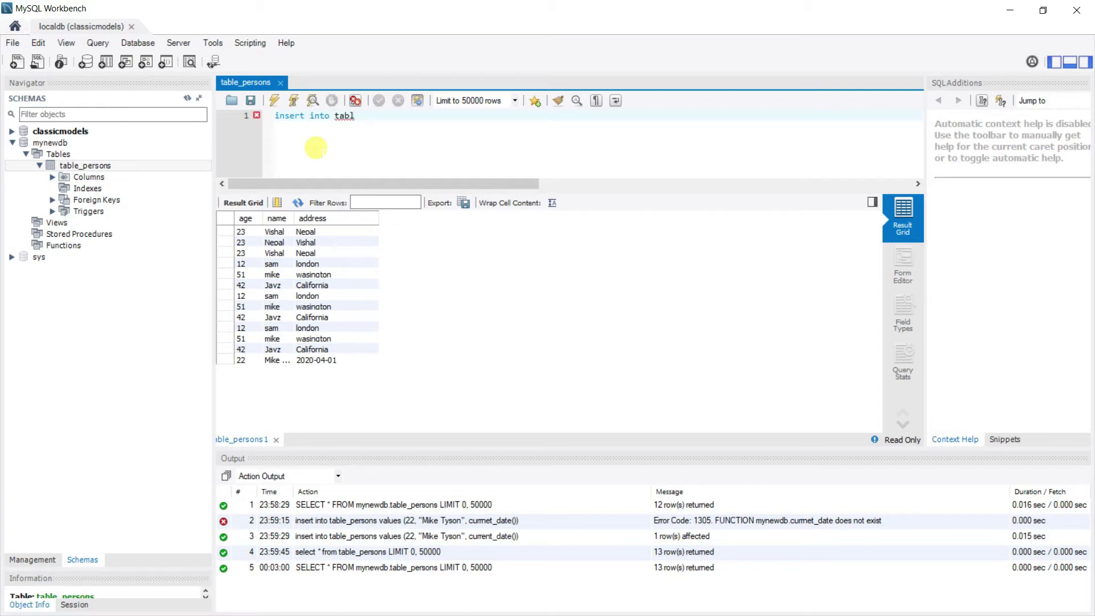
key(BackSpace)
key(BackSpace)
key(BackSpace)
key(BackSpace)
key(BackSpace)
key(BackSpace)
key(BackSpace)
key(BackSpace)
key(BackSpace)
text(in)
key(Return)
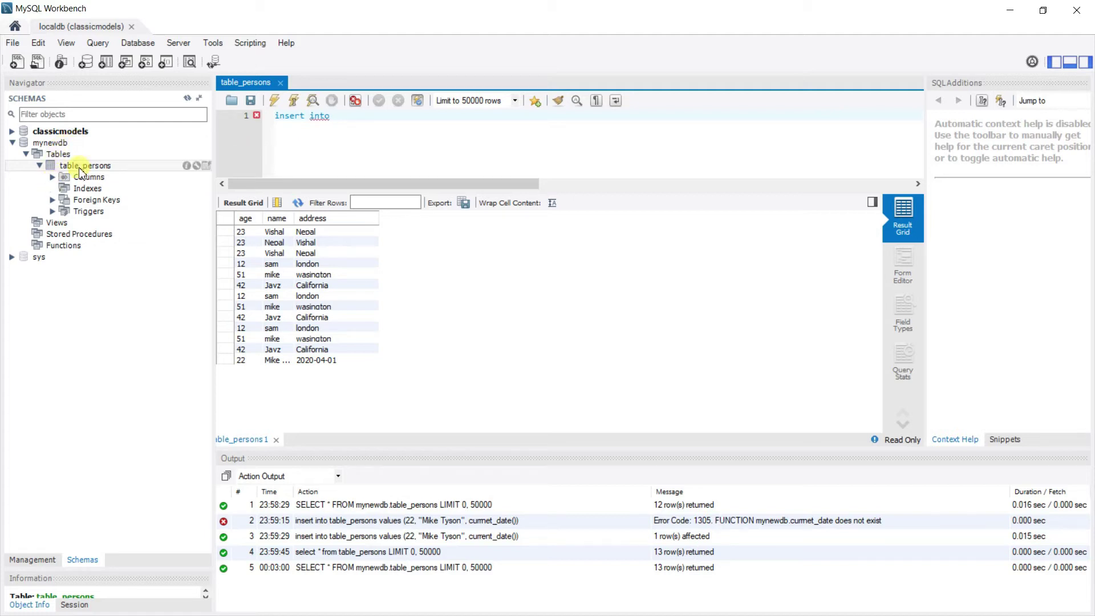
text(tabl)
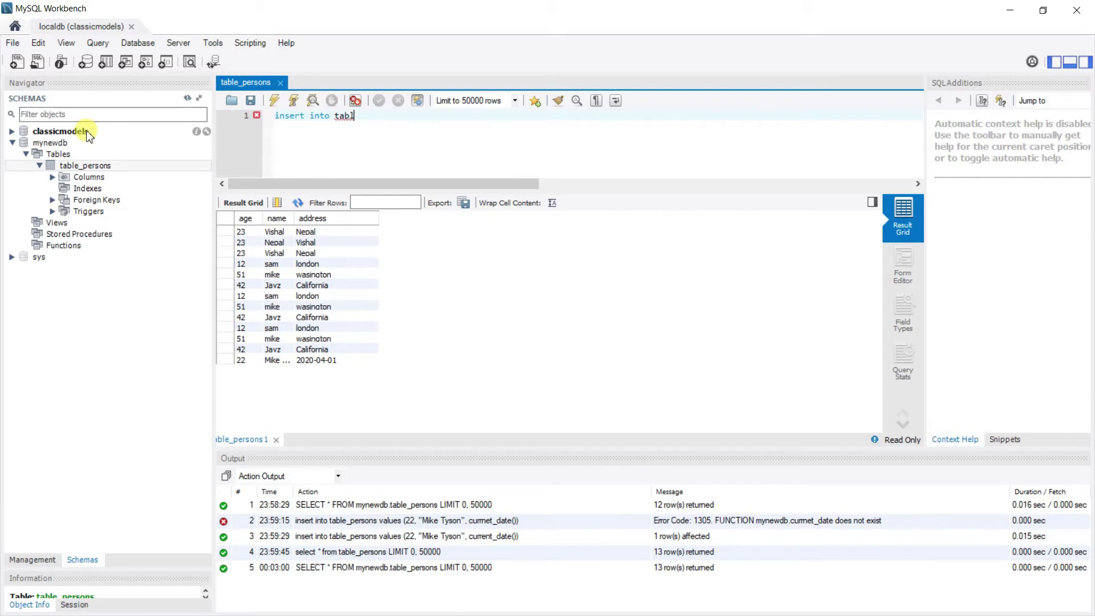
Step: Expand classicmodels and retype the table-name prefix to browse table suggestions
click(12, 131)
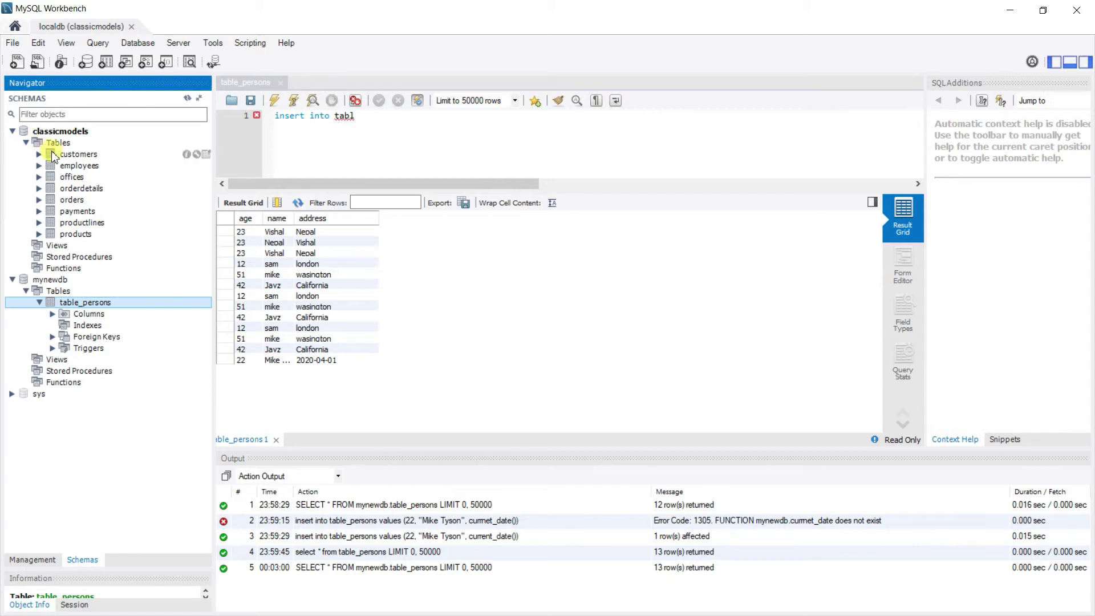
click(354, 116)
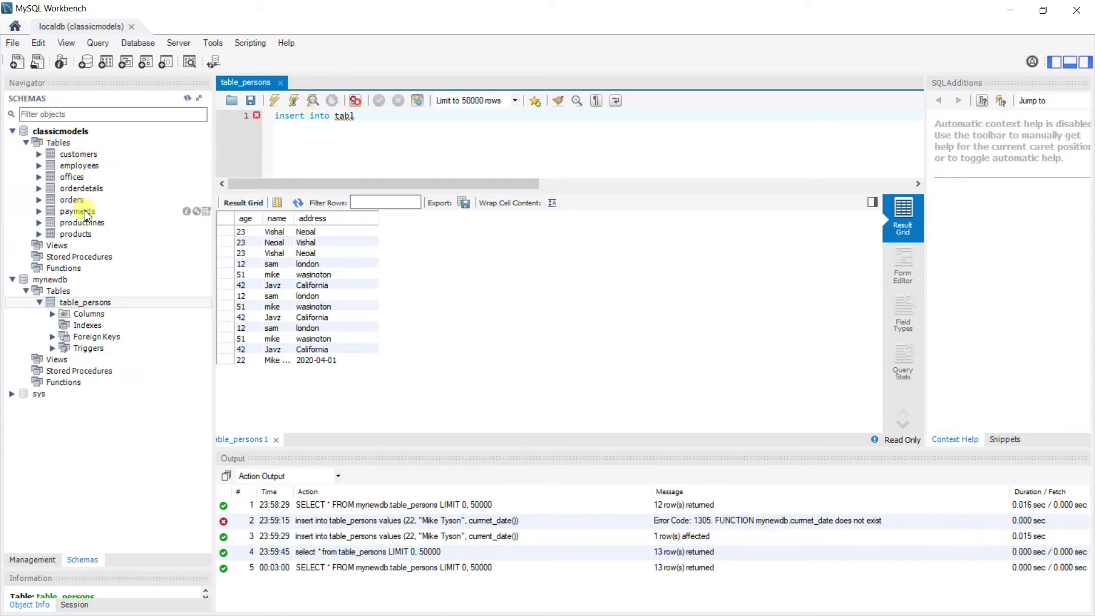
key(BackSpace)
key(BackSpace)
key(BackSpace)
key(BackSpace)
text(cu)
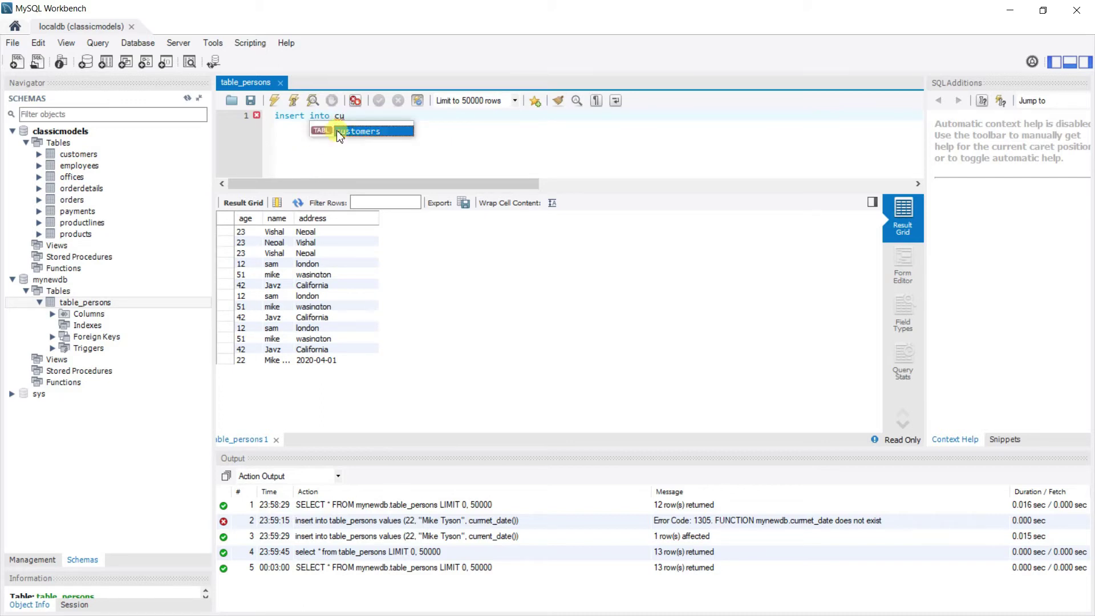
key(BackSpace)
key(BackSpace)
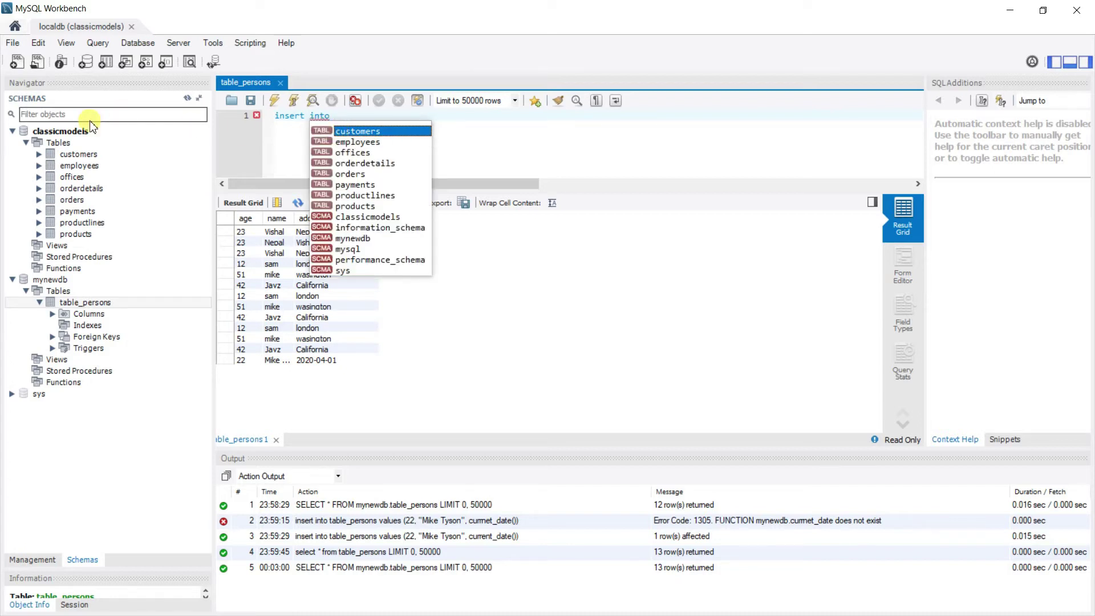
Step: Collapse classicmodels, mynewdb and sys in the navigator and select the unfinished statement
click(13, 131)
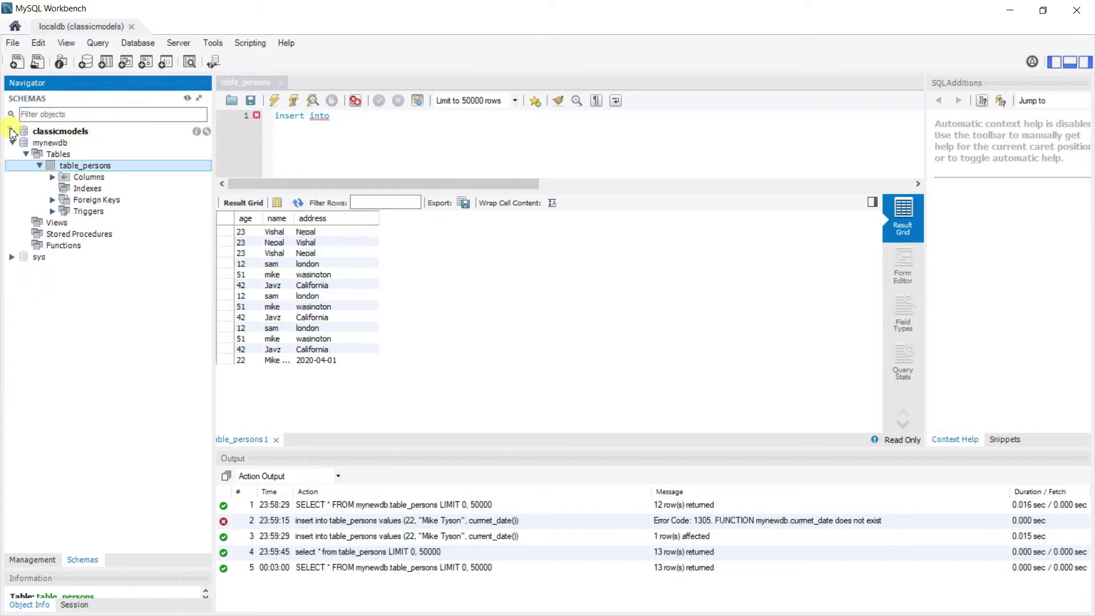
click(12, 131)
click(13, 131)
click(13, 142)
click(343, 147)
key(ctrl+a)
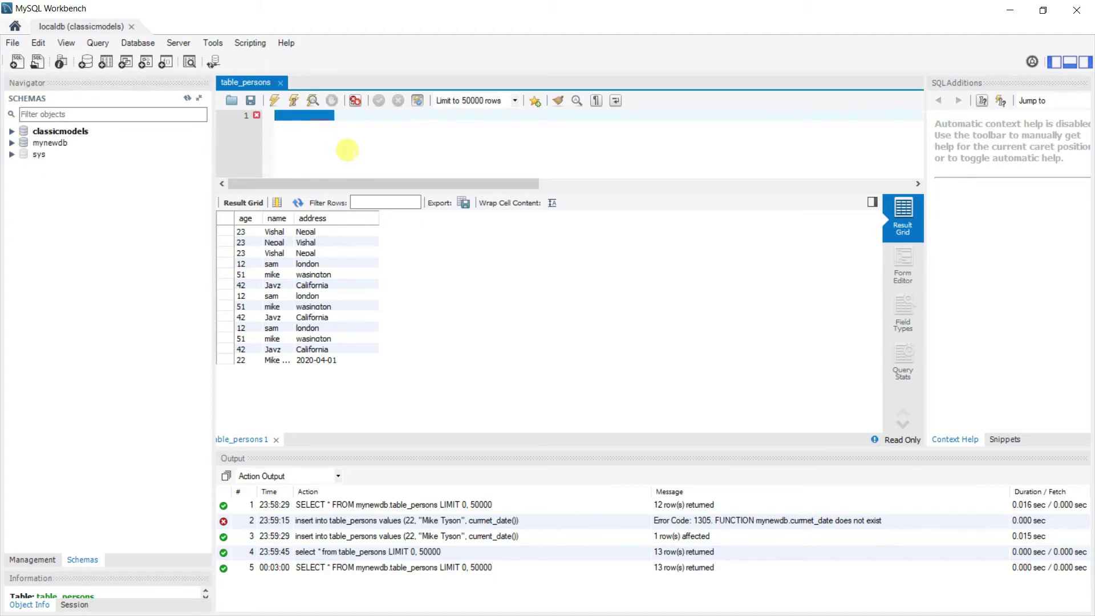
Step: Run 'use mynewdb;' and then 'use classicmodels;' to switch the default database
text(use )
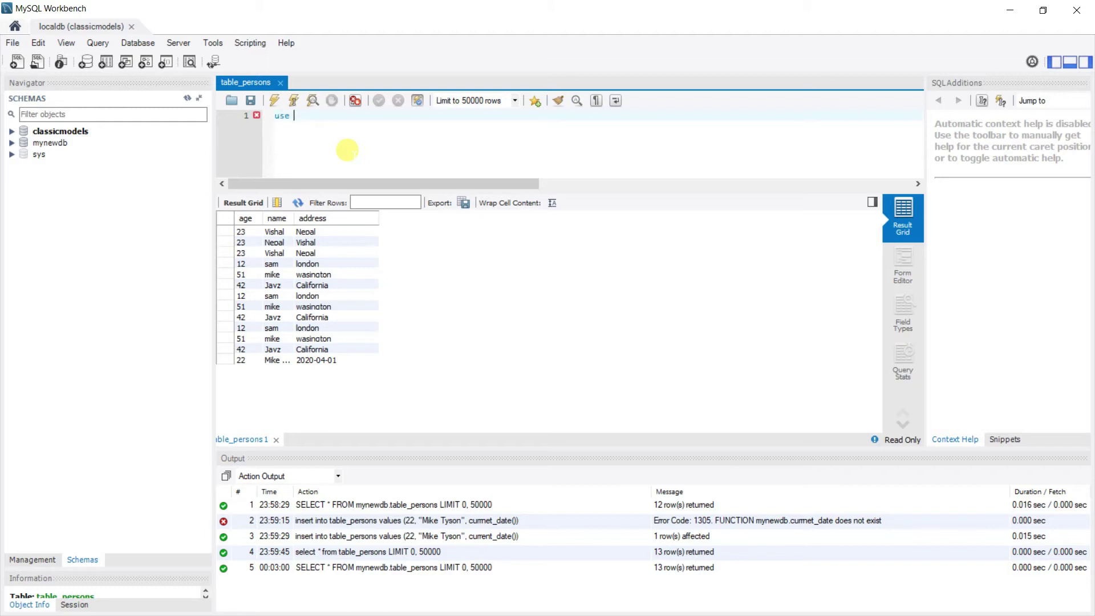
text(mynewdb;)
key(ctrl+Return)
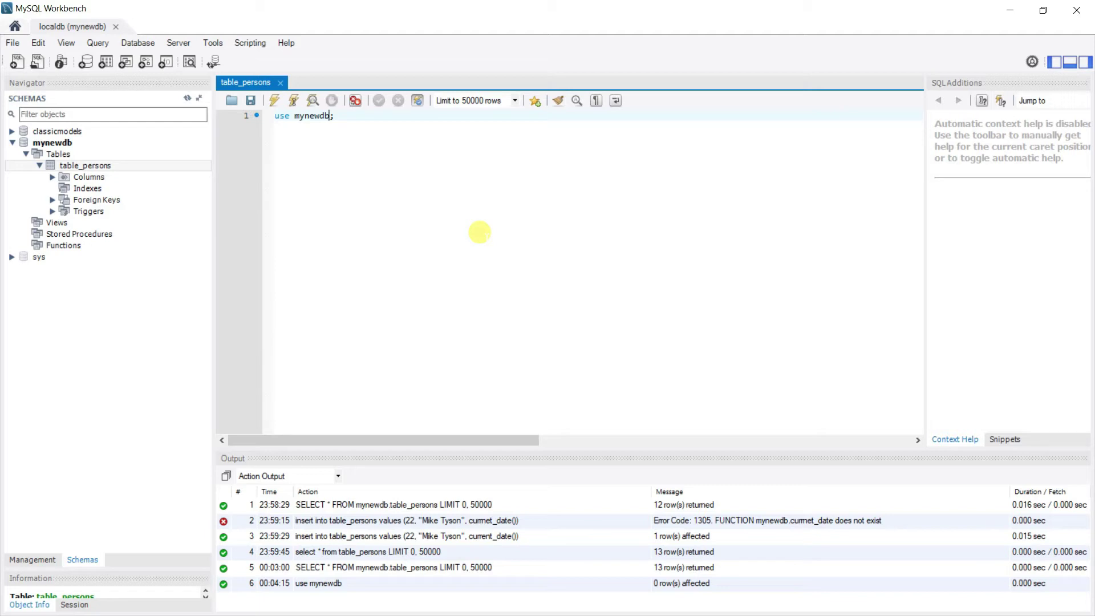
key(ctrl+shift+Left)
text(claa)
key(BackSpace)
text(ssicmodels)
key(ctrl+Return)
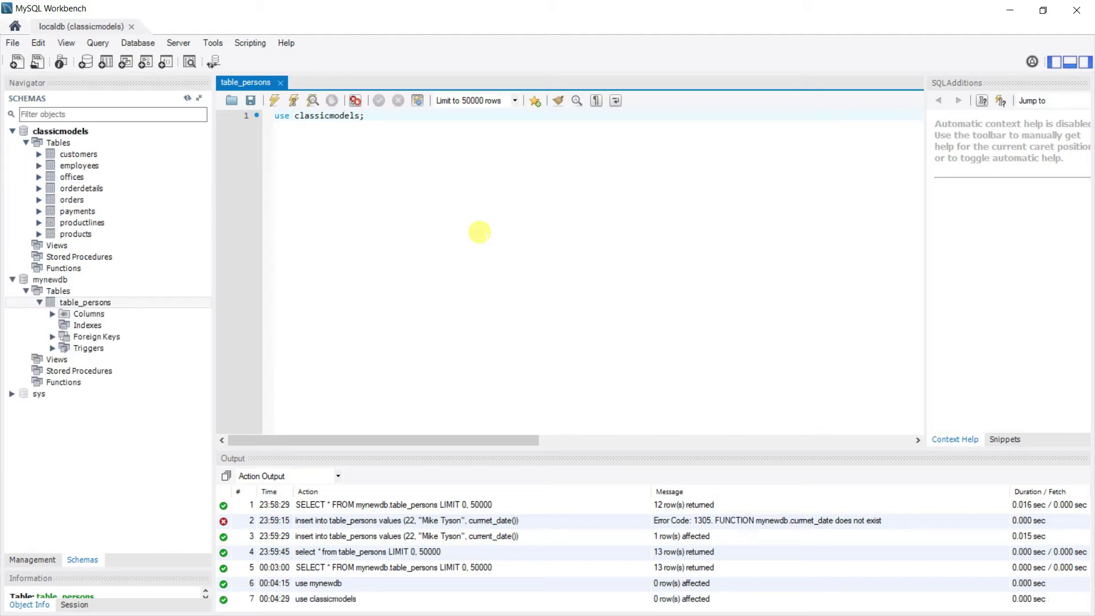
Step: Collapse classicmodels and delete the use statement from the editor
click(12, 130)
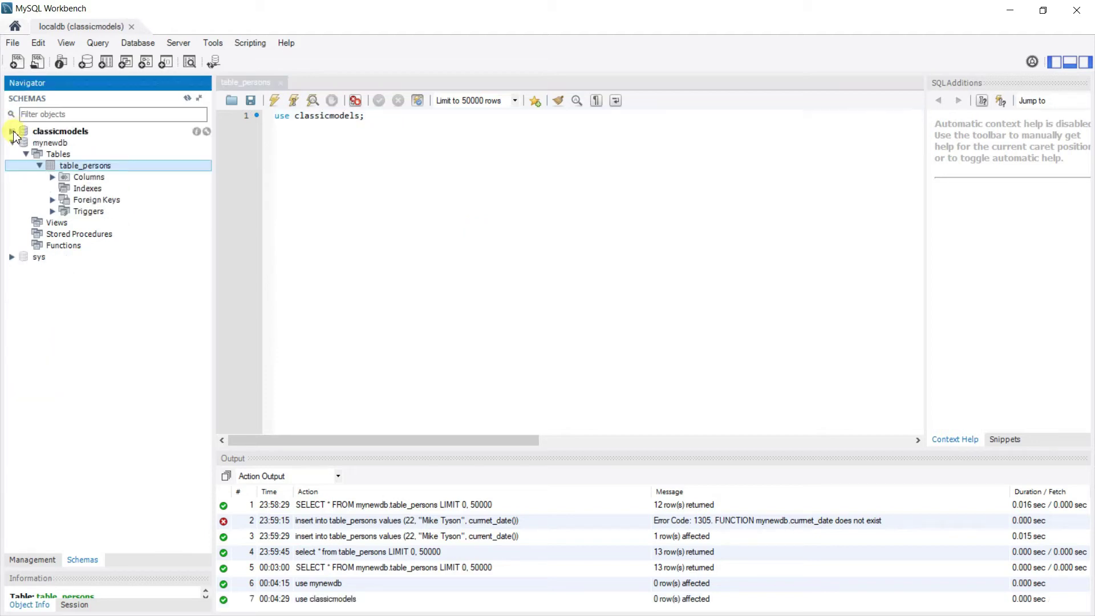
click(349, 117)
triple_click(346, 117)
key(Delete)
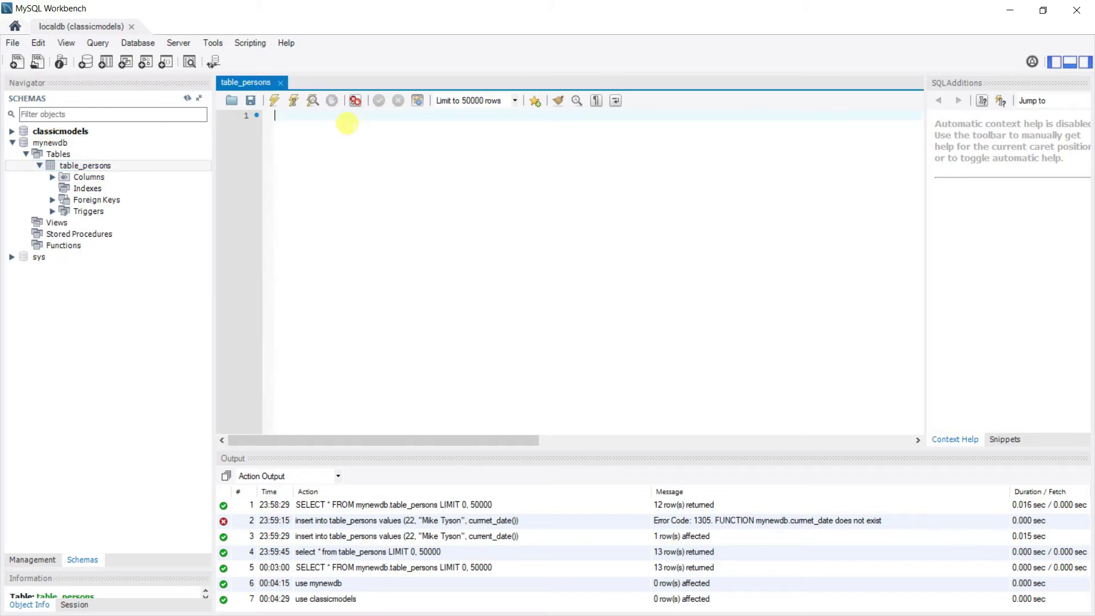
Step: Make mynewdb the default schema and start an 'insert into table_persons values' statement
double_click(52, 142)
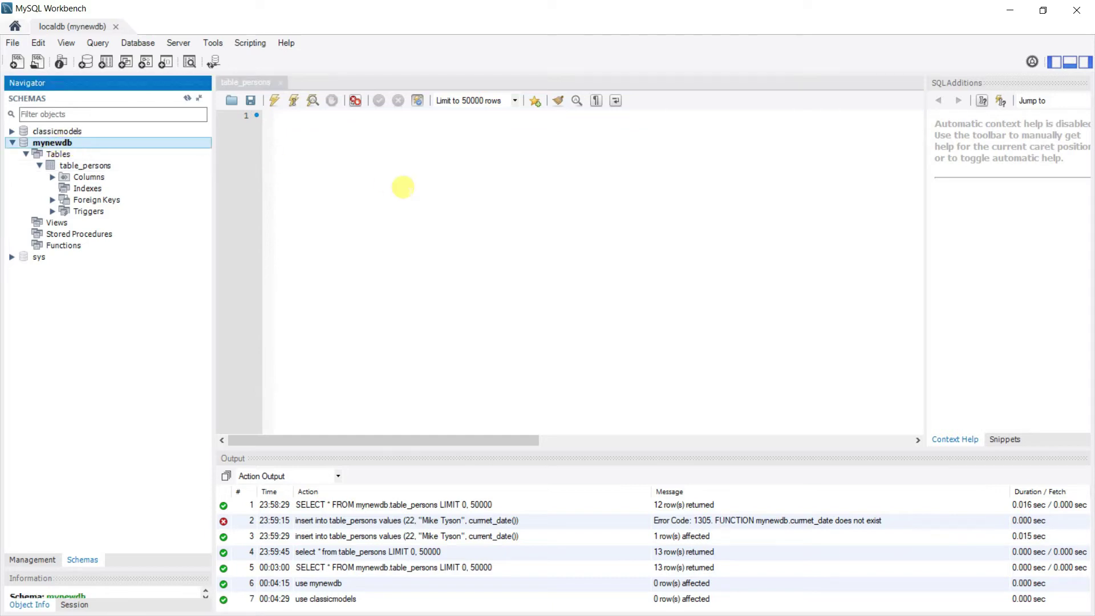
click(403, 188)
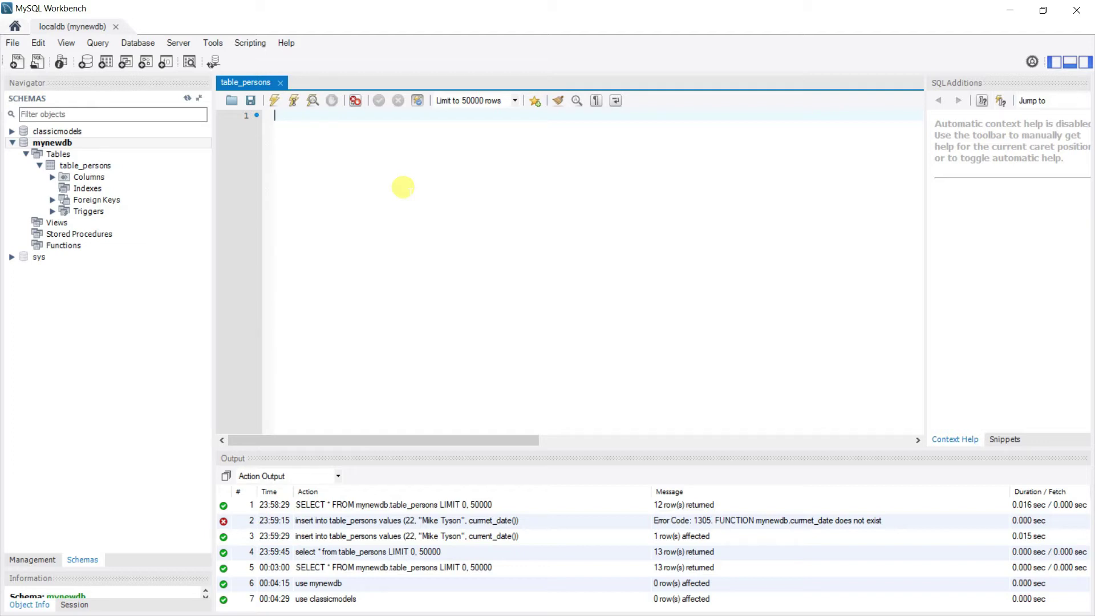
text(insert into ta)
key(Return)
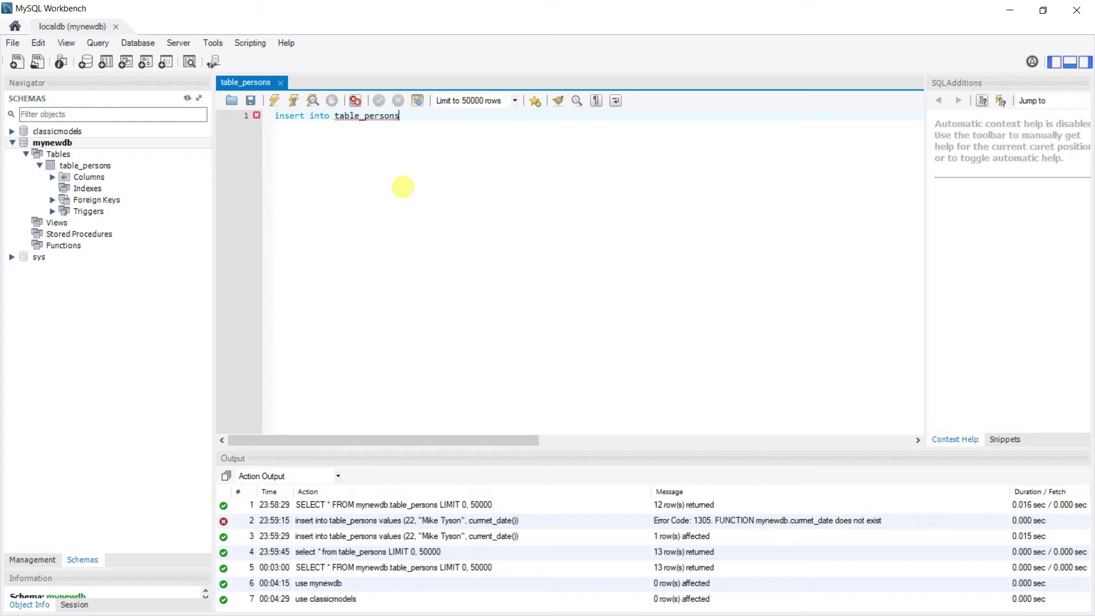
click(52, 176)
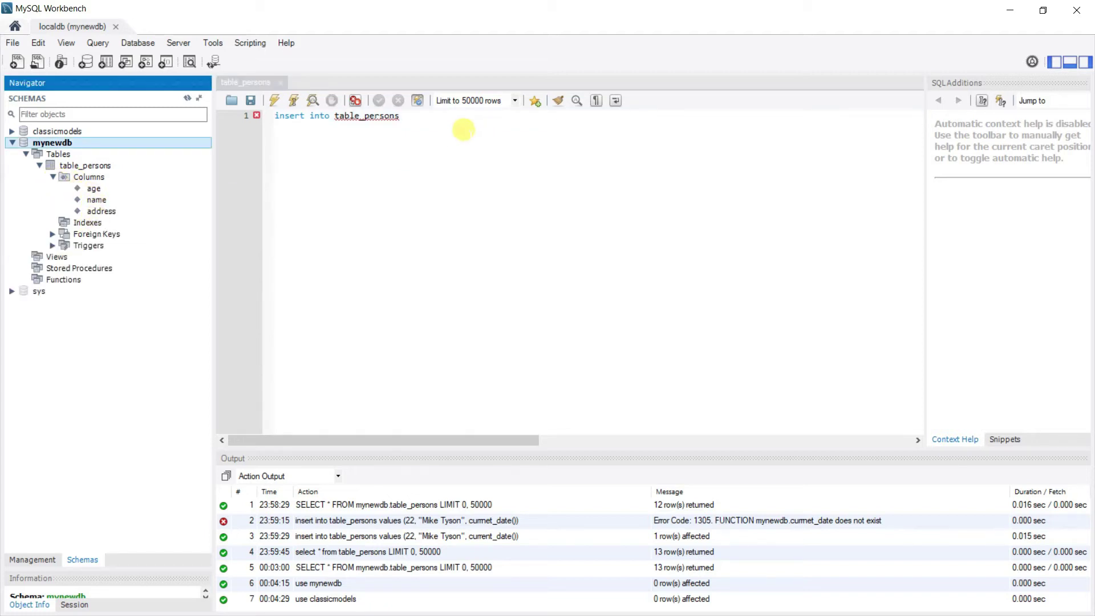
click(463, 130)
text(VAL)
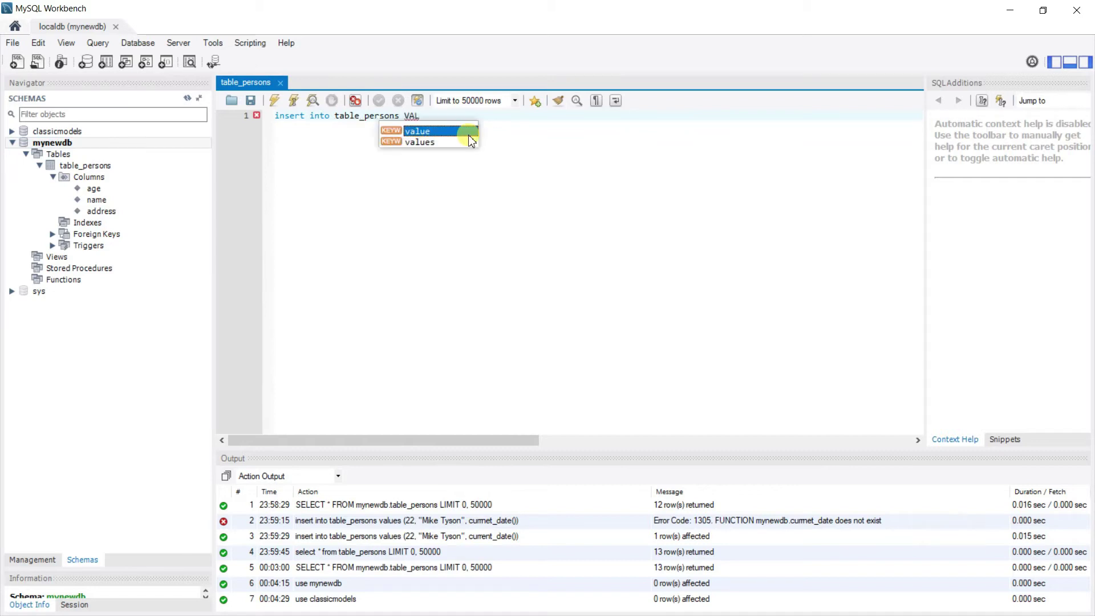
double_click(470, 141)
Step: Complete the values (51, a name, current_date()), run the insert and dismiss the password prompt
text(()
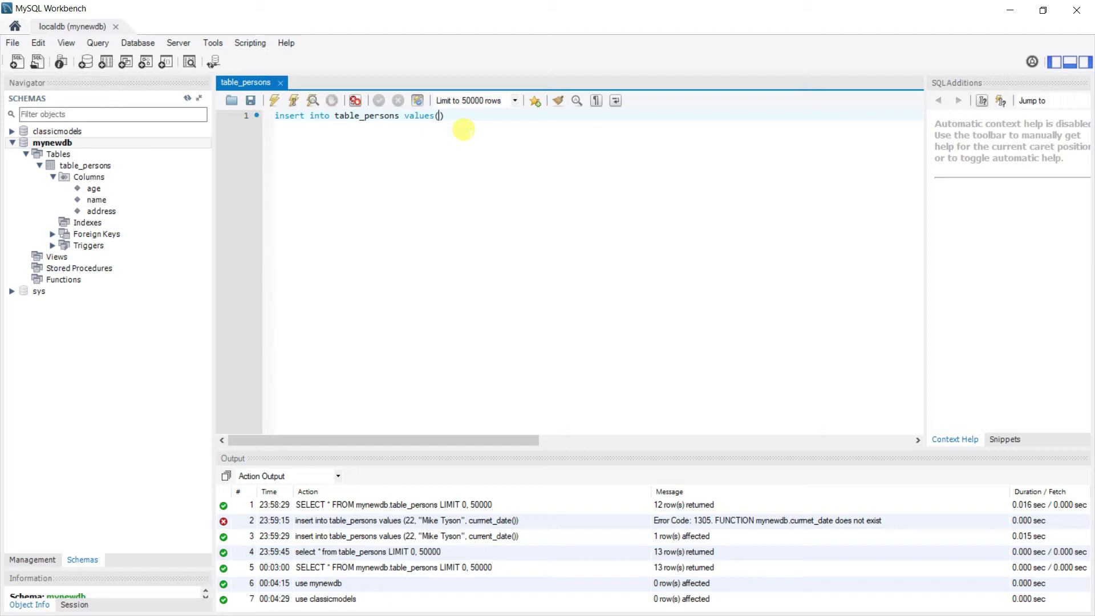
text(51, ')
text(Mie)
key(BackSpace)
key(BackSpace)
text(ke Tyson', curr)
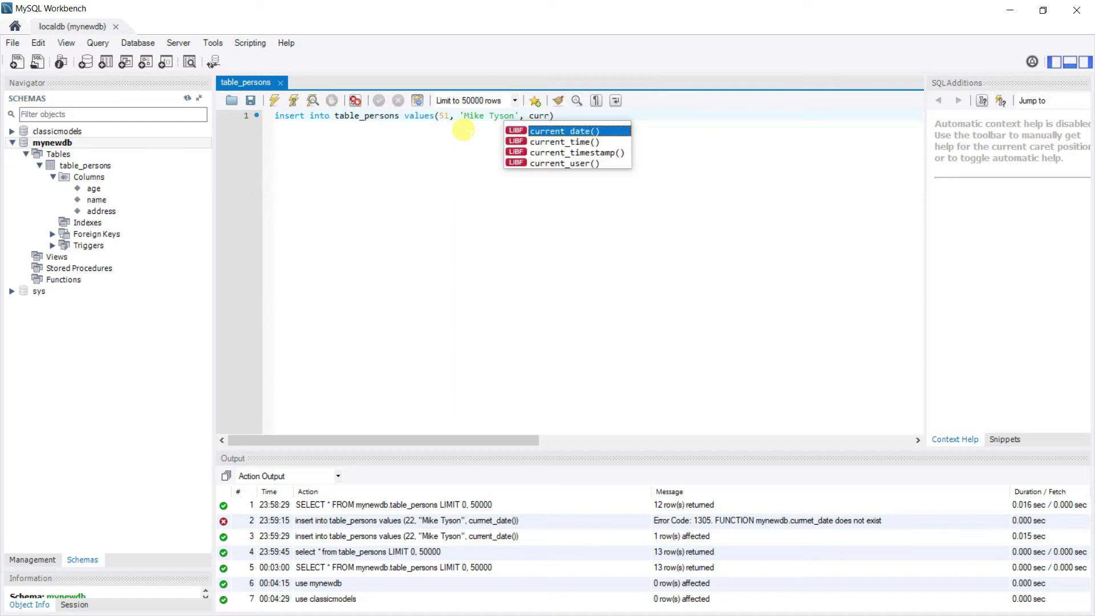
key(Down)
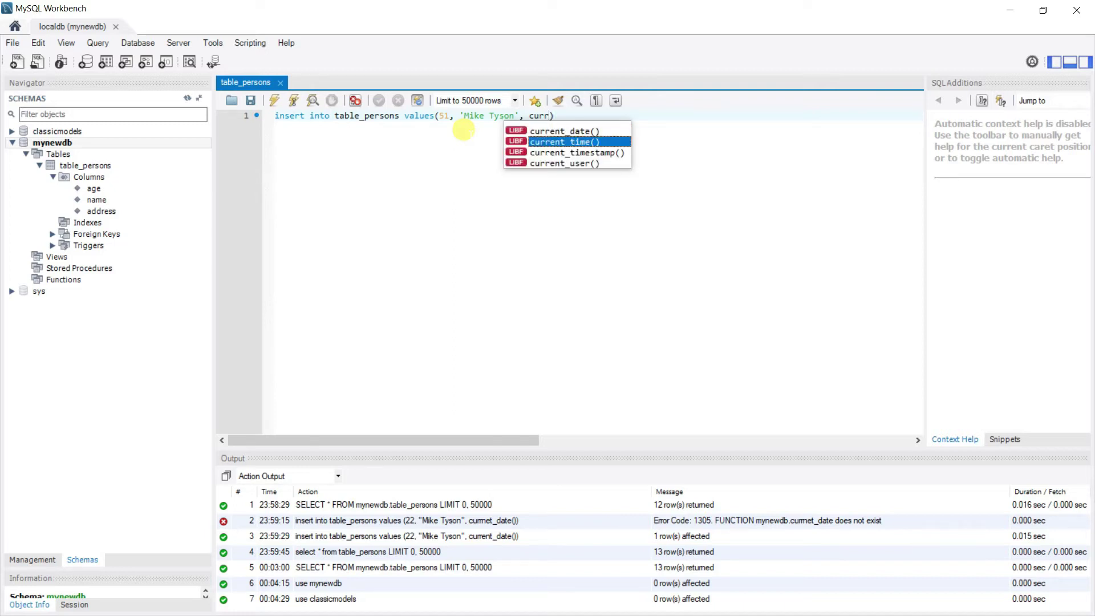
key(Up)
key(Return)
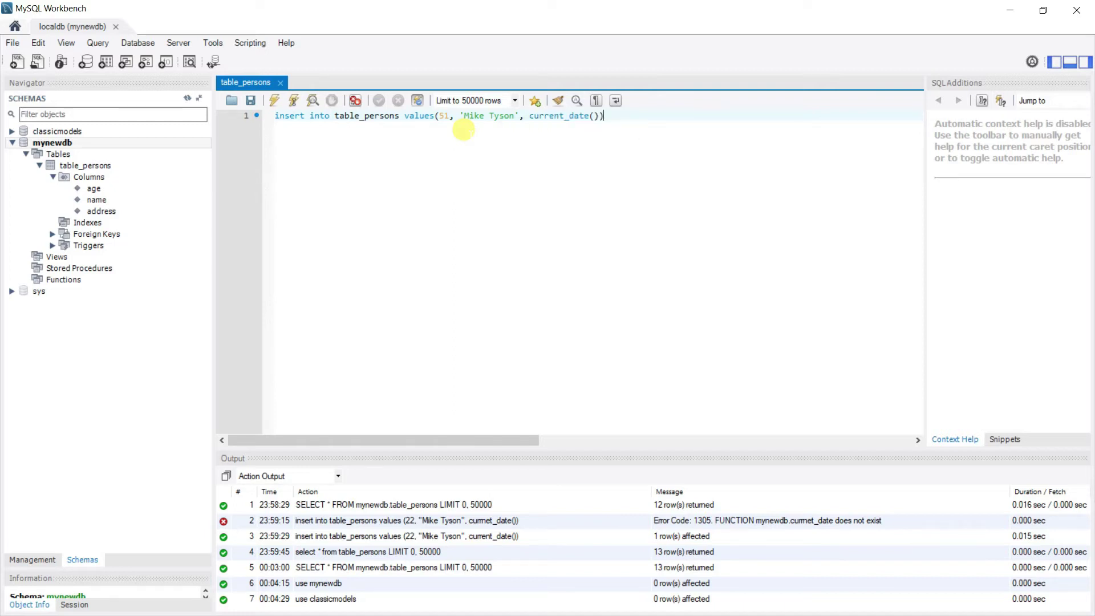
key(ctrl+Return)
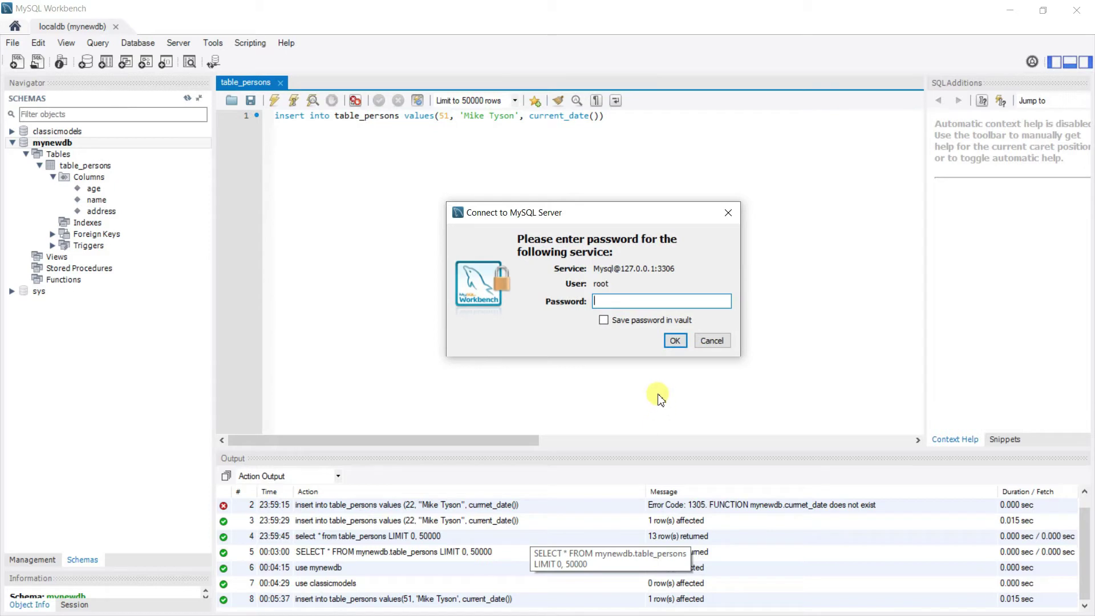
click(712, 341)
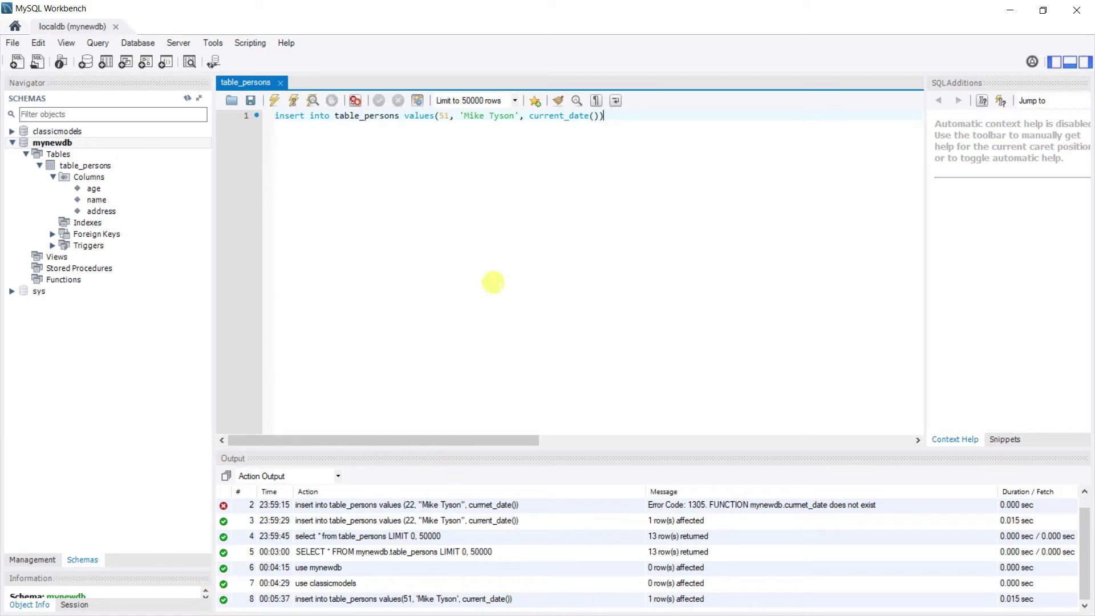
key(ctrl+a)
Step: Run 'select * from table_persons' to list all 14 rows, including the age-51 entry
key(BackSpace)
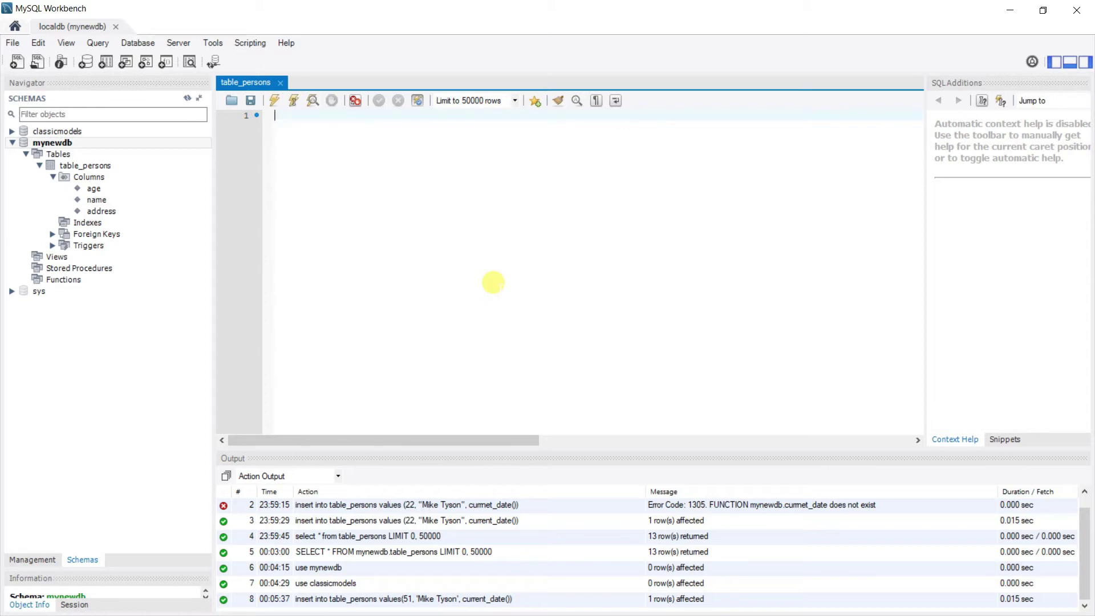
mouse_move(190, 170)
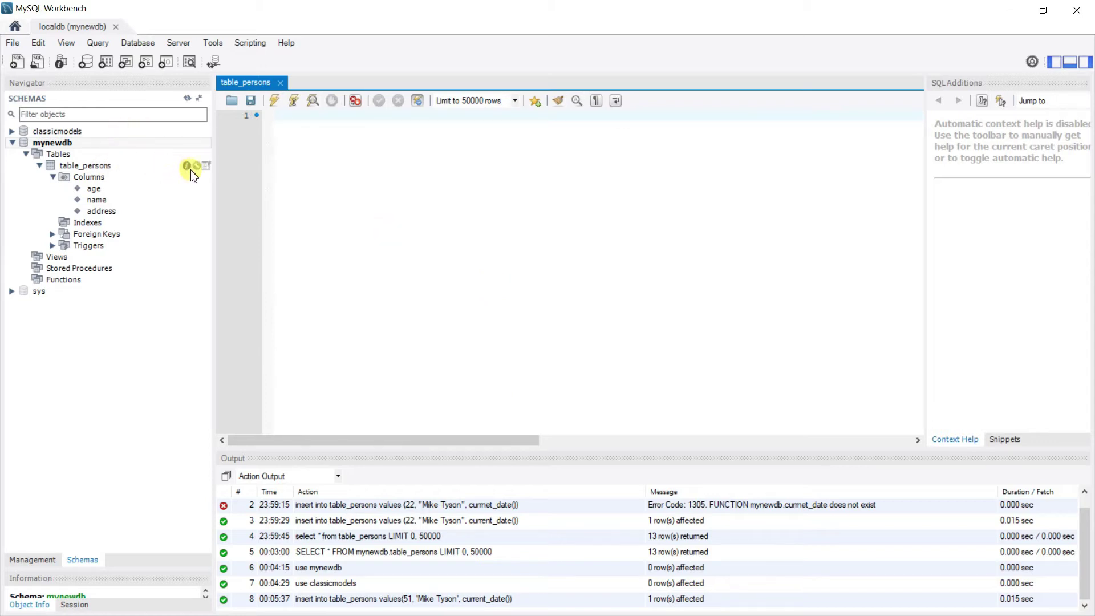
text(select )
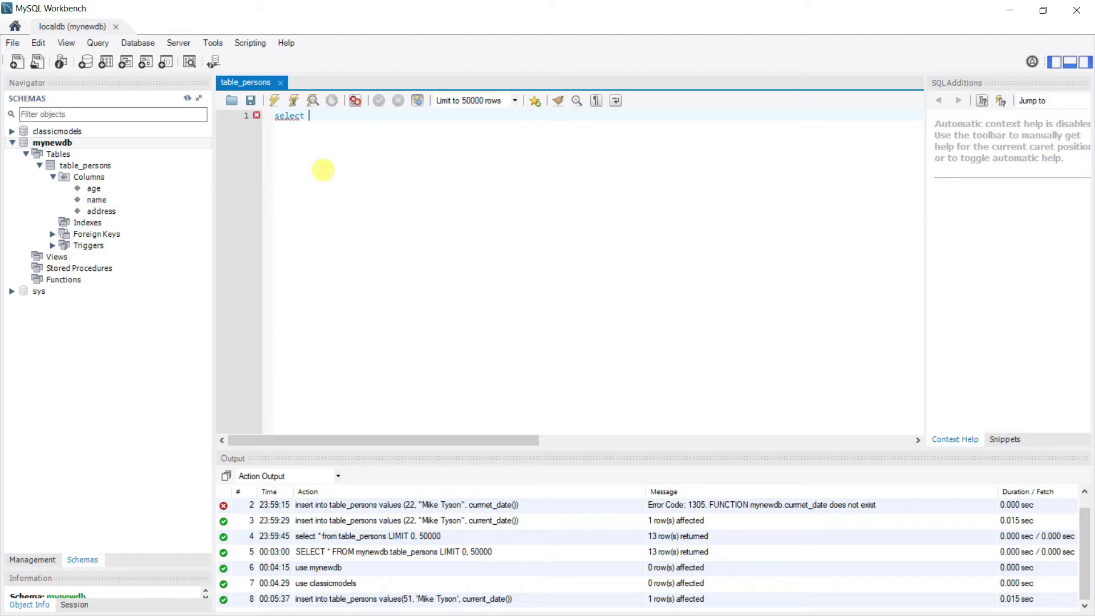
text(* from table_persons)
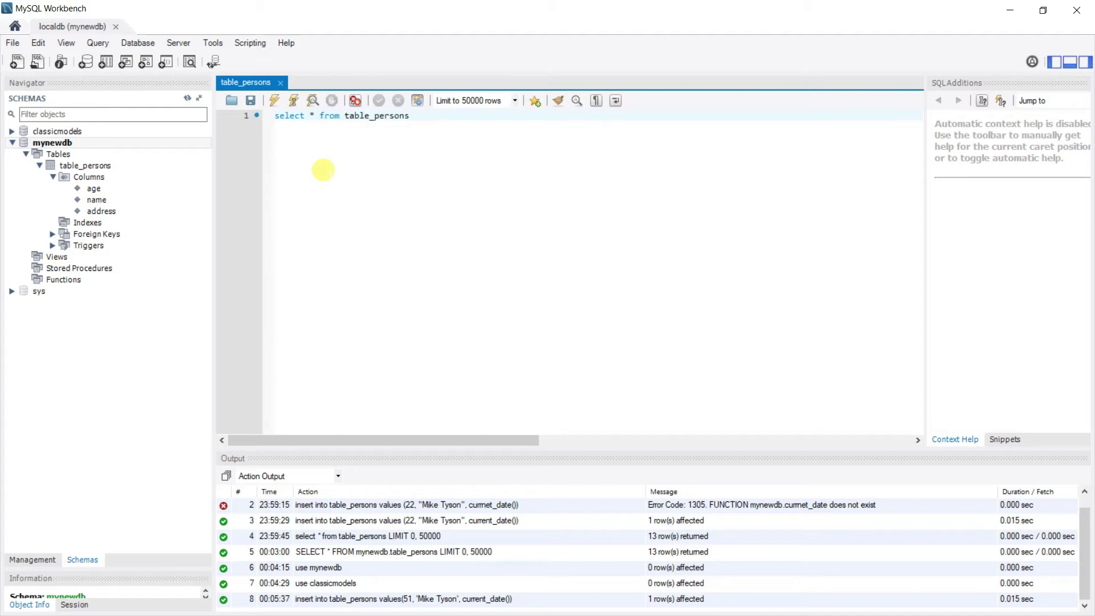
key(ctrl+Return)
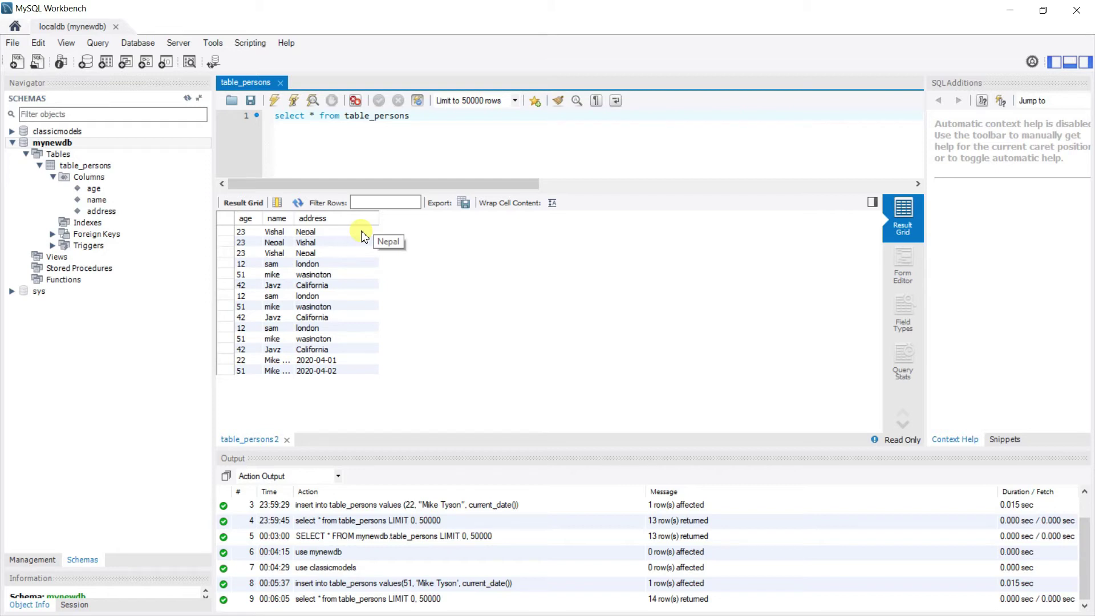
key(ctrl+a)
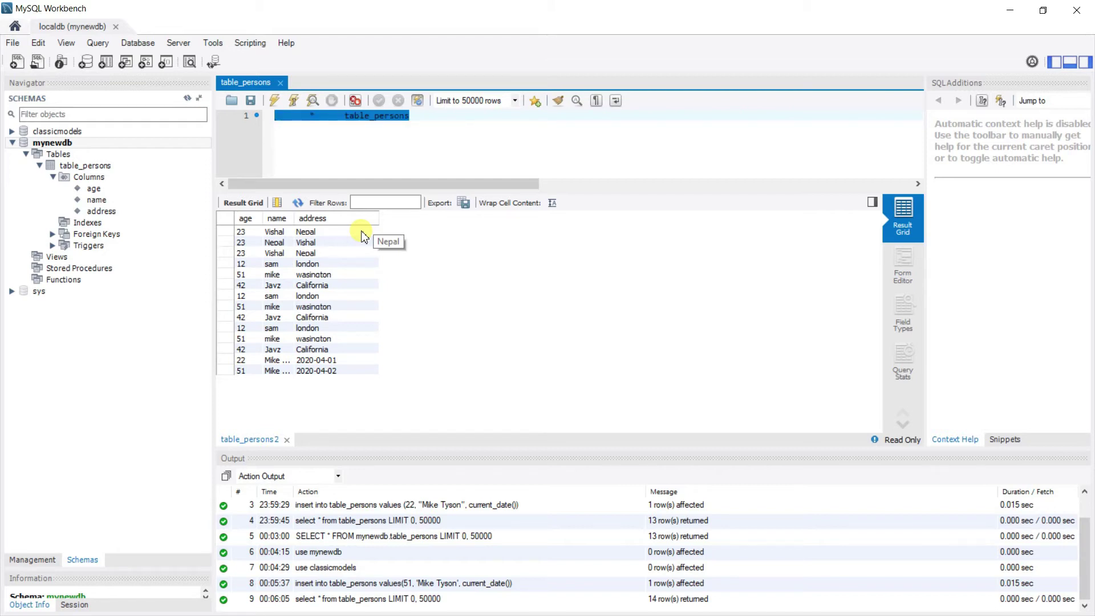
Step: Insert (43, a name, current_time()) into table_persons and show the table's rows
text(ins)
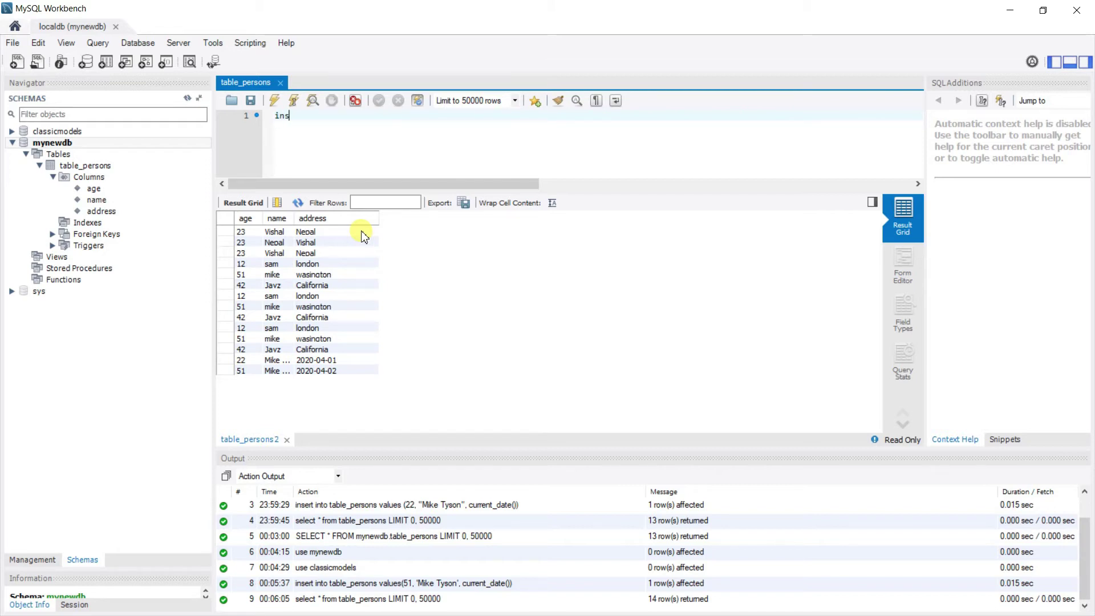
text(ert into table_persons val)
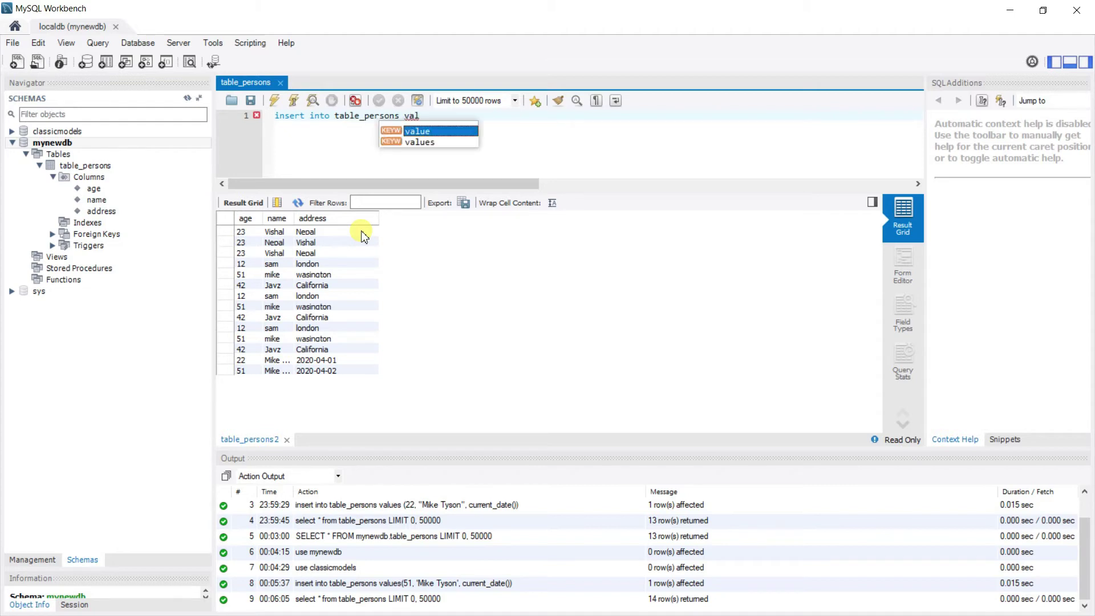
text(ues())
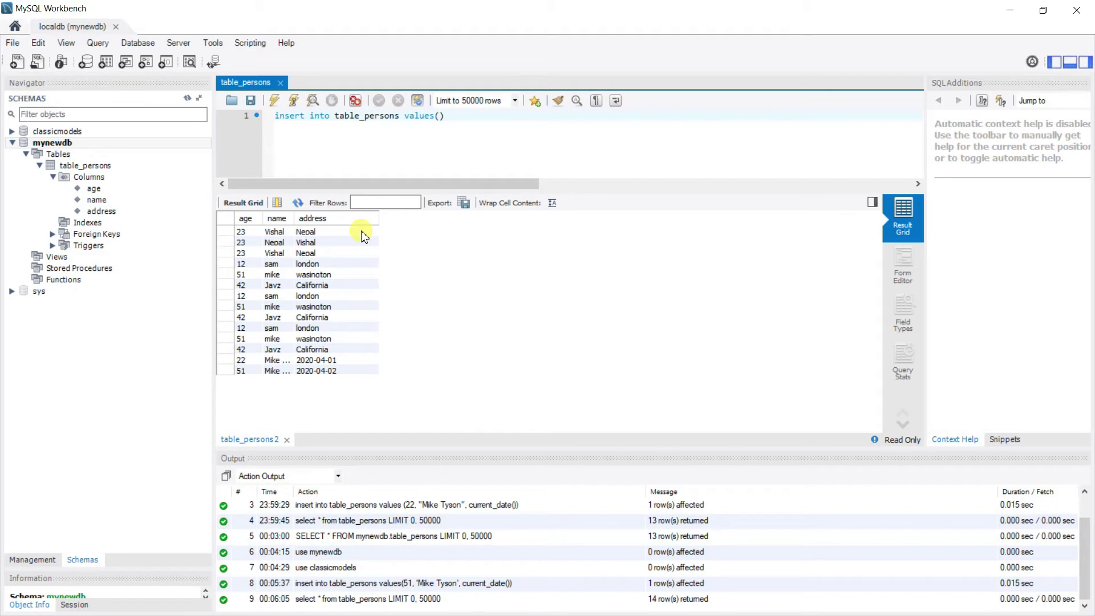
text(43, '')
text(Tom Hardy', curr)
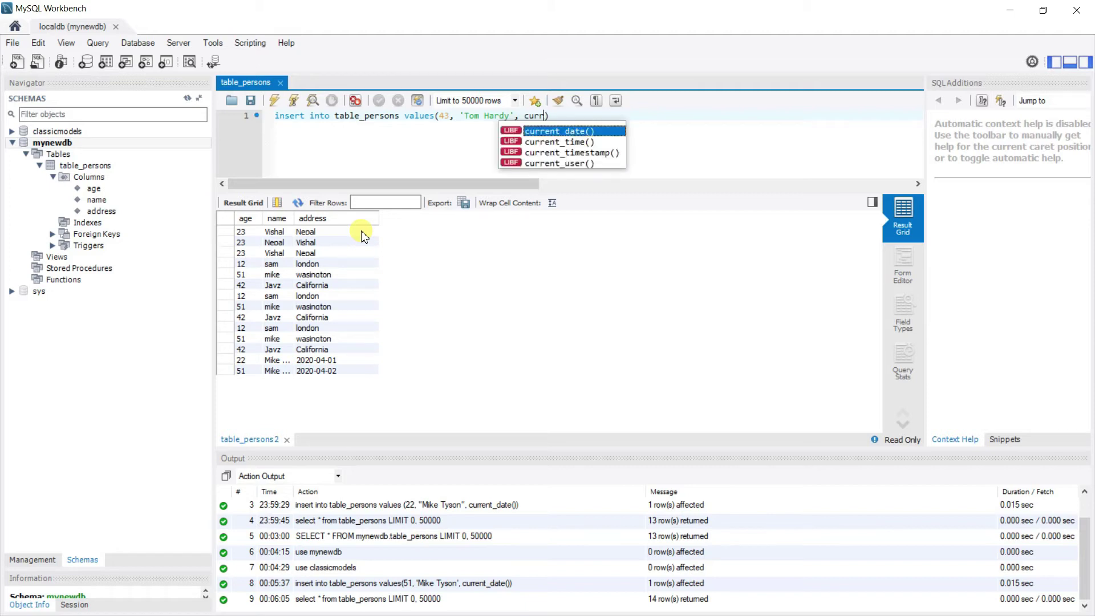
key(Down)
key(Return)
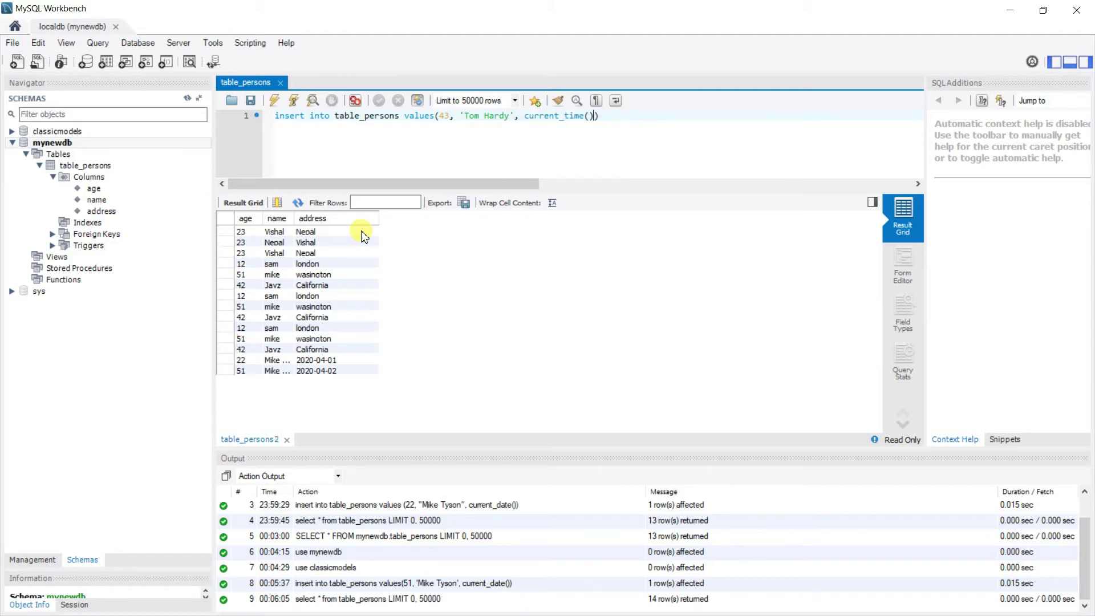
key(ctrl+Return)
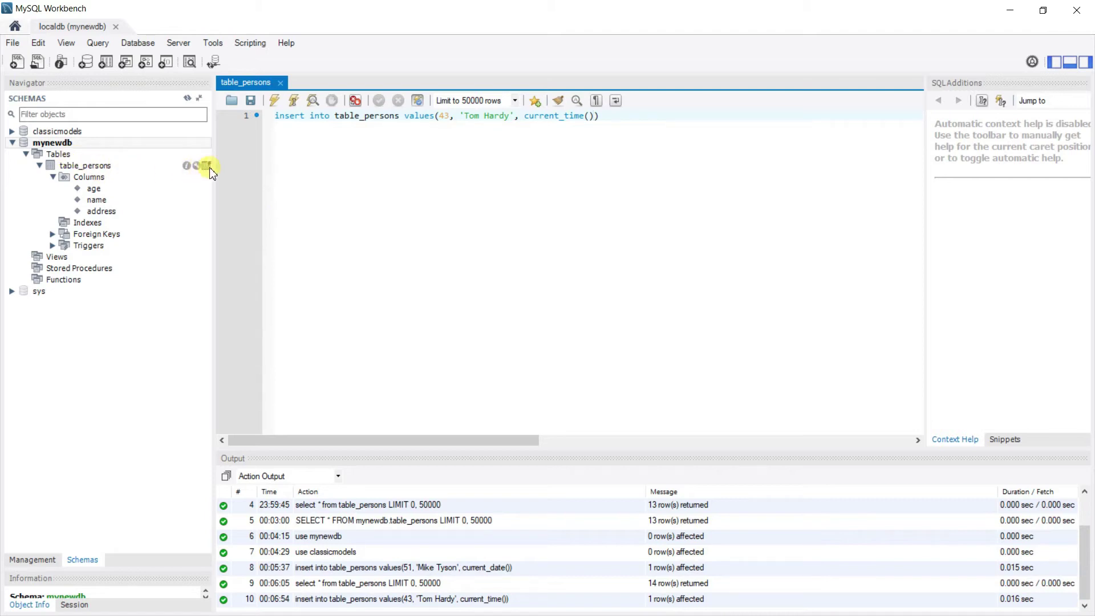
click(205, 167)
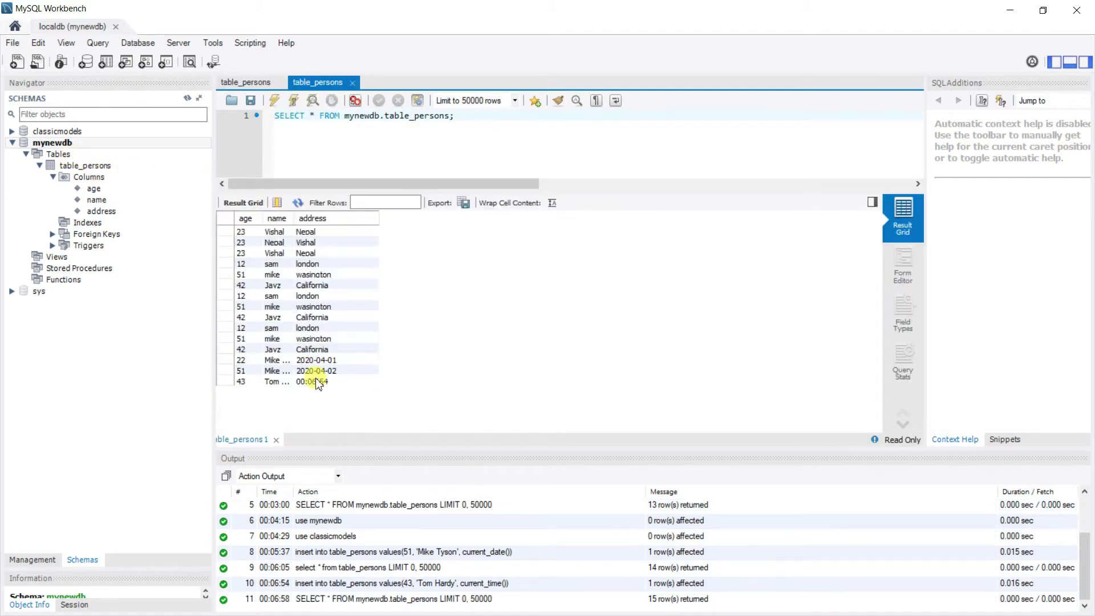
Step: Check the time value in the new row's address cell and return to the editor
click(313, 381)
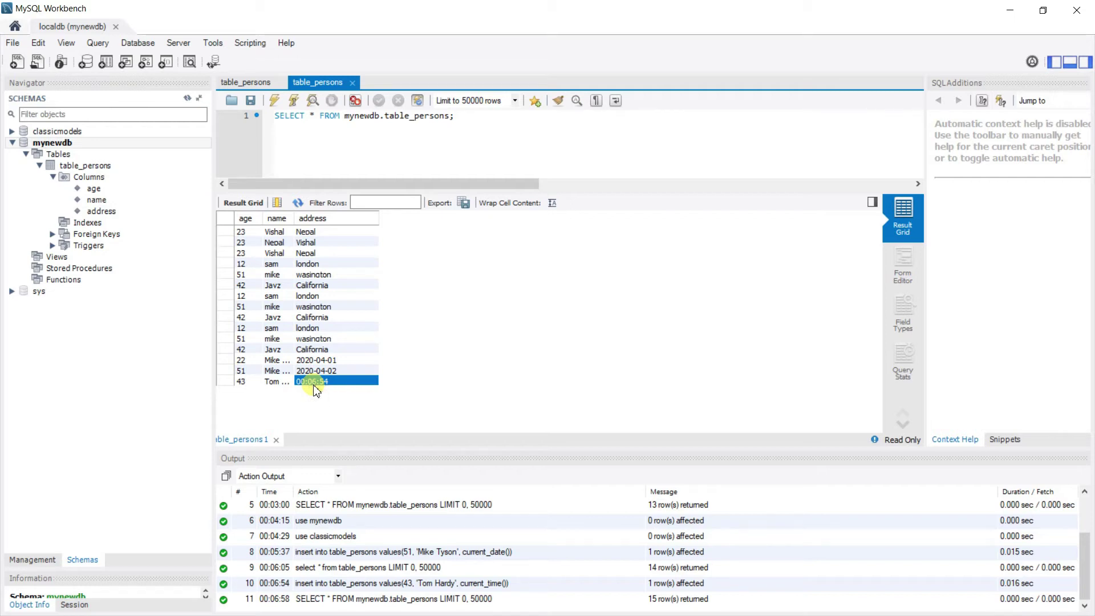
click(450, 150)
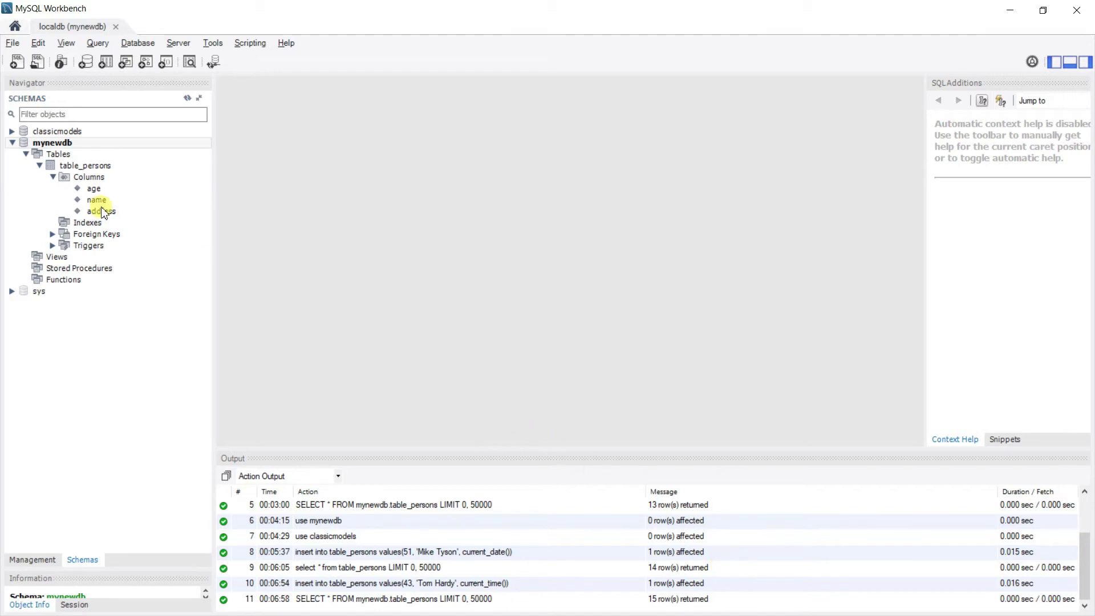
Step: Collapse mynewdb, set classicmodels as the default schema and browse its customers table details
click(12, 143)
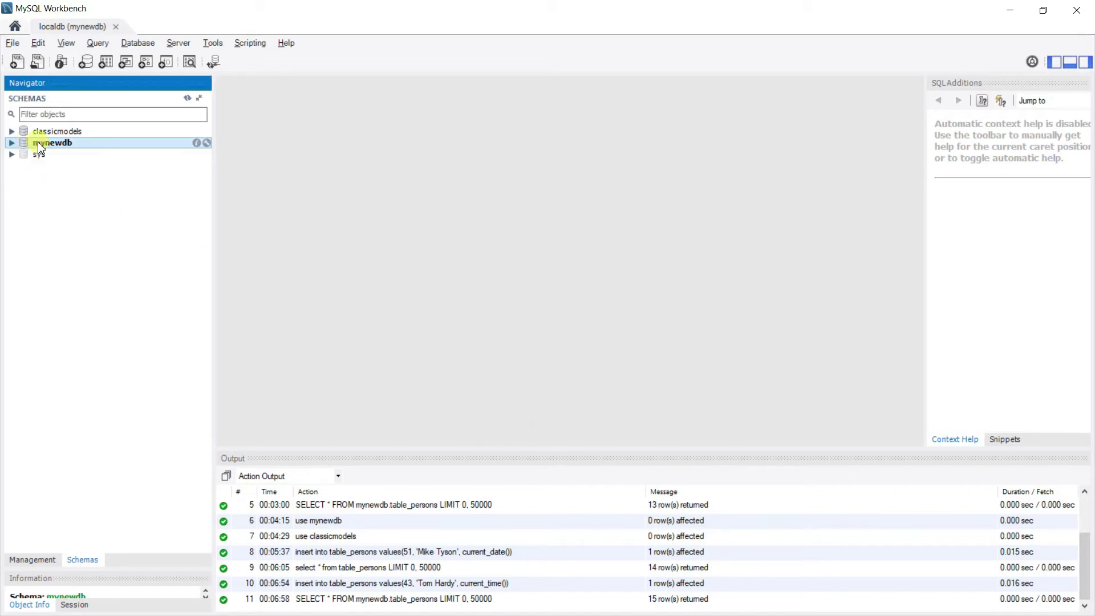
click(57, 134)
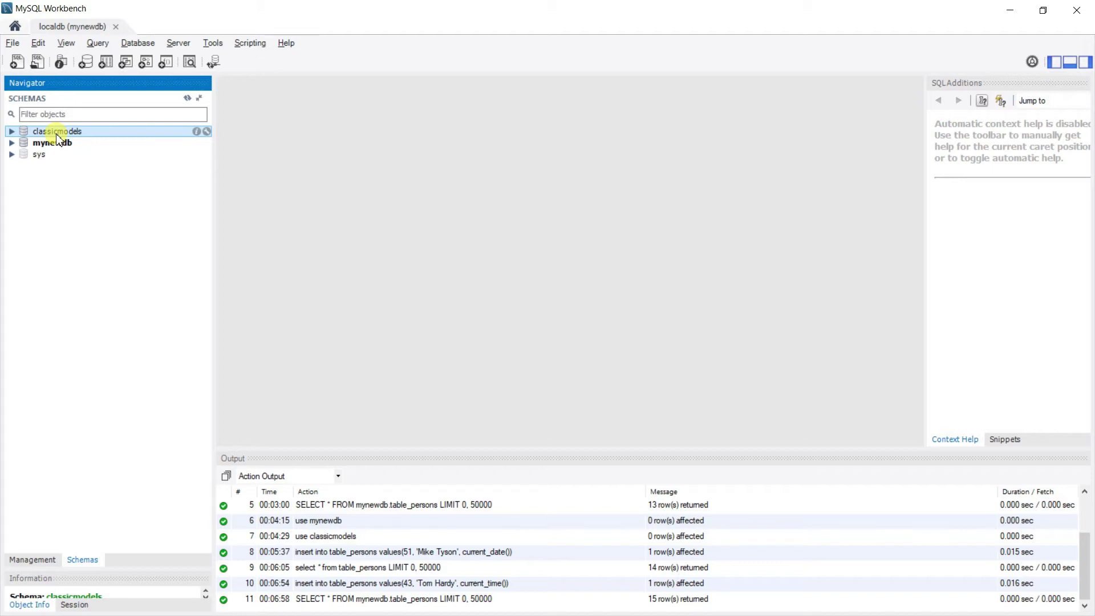
double_click(57, 136)
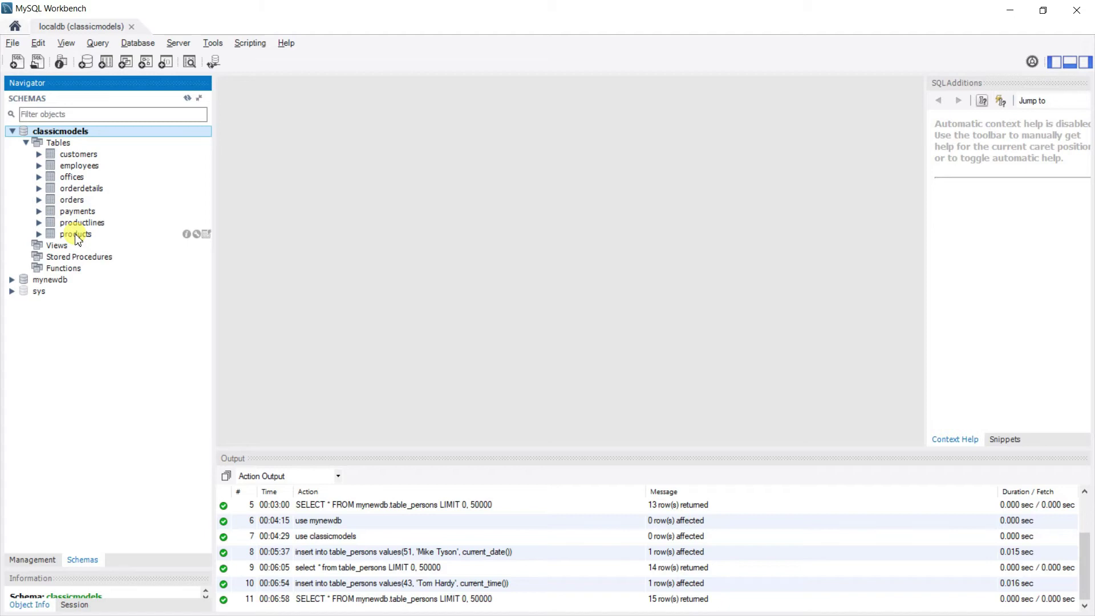
double_click(83, 156)
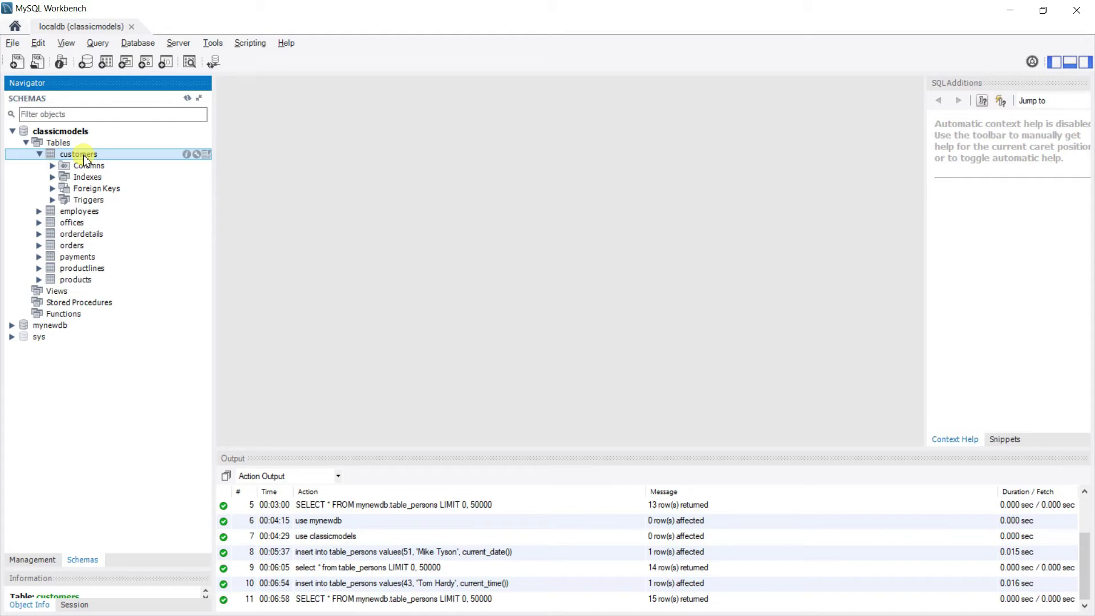
click(39, 155)
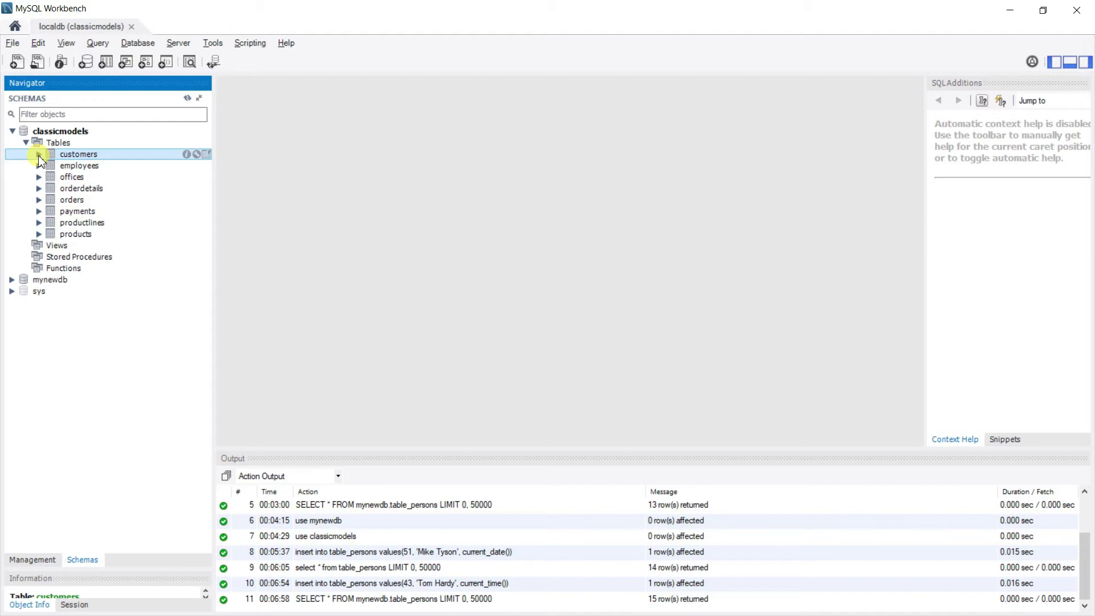
click(38, 155)
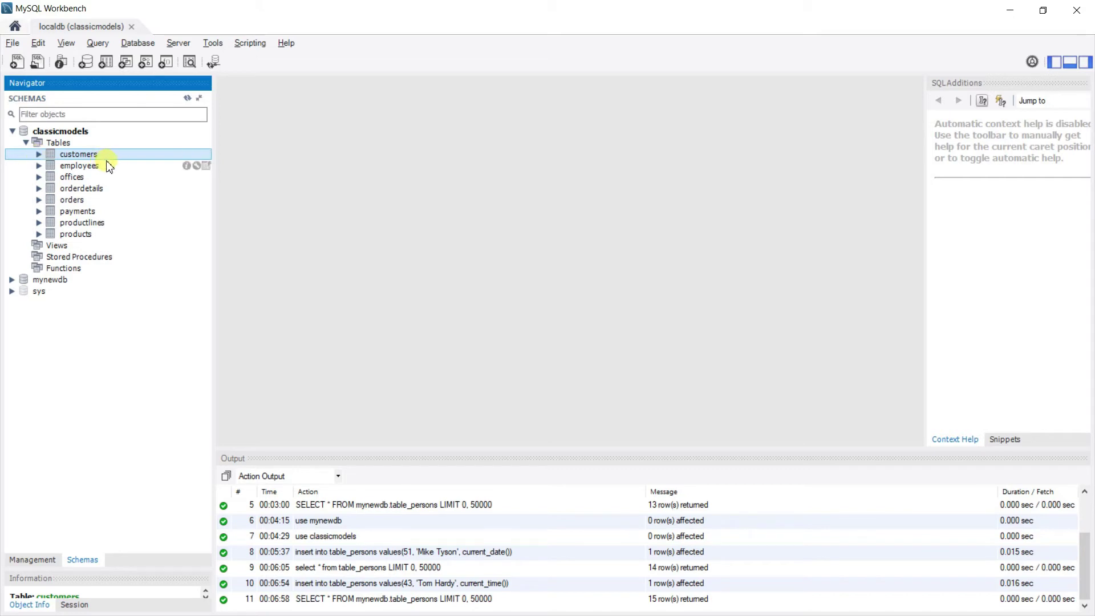
click(74, 133)
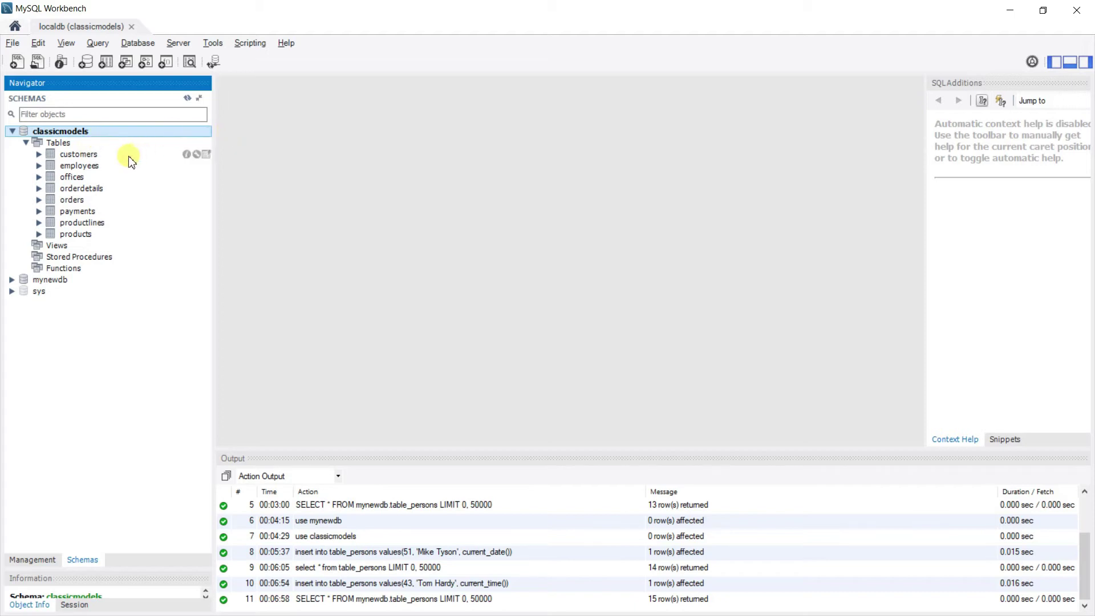
Step: Show the customers rows, replace the SELECT with 'create table suppliers()', and list customers' columns
click(206, 154)
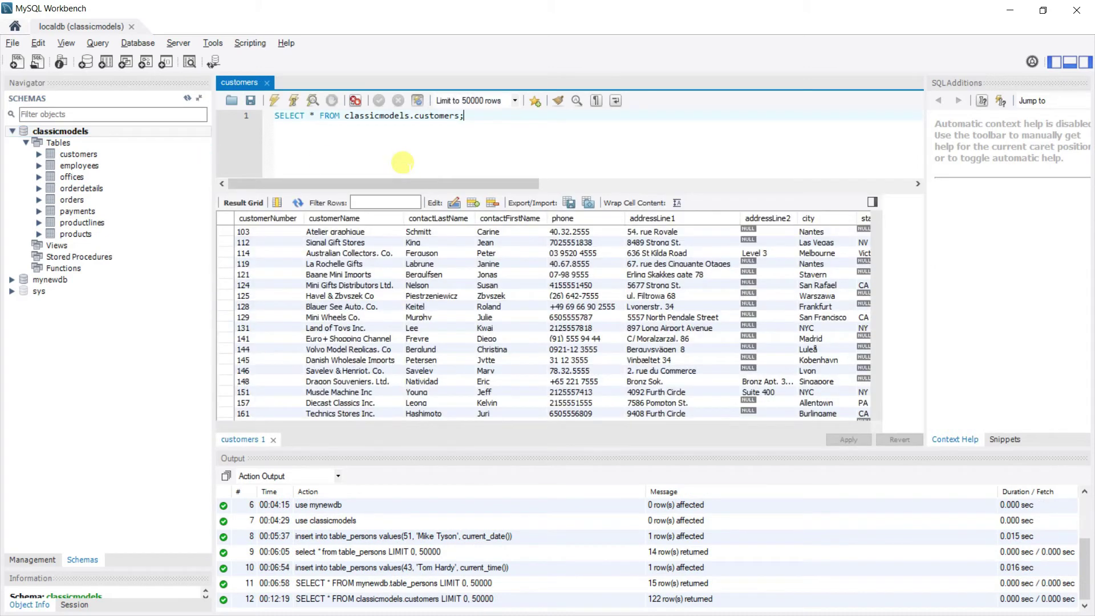
key(Delete)
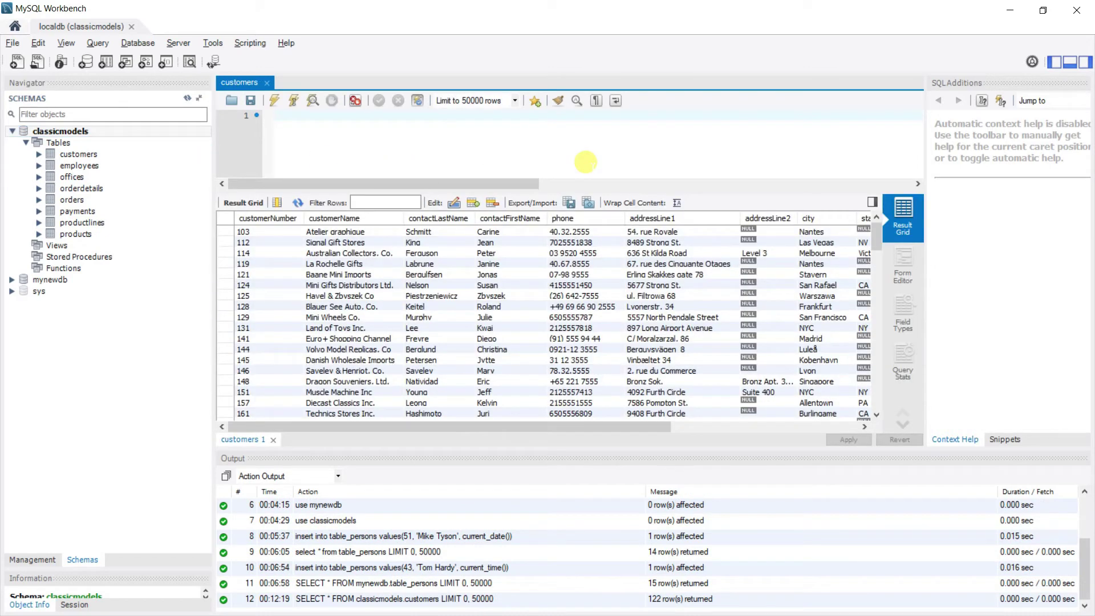
key(Caps_Lock)
key(Caps_Lock)
text(create table)
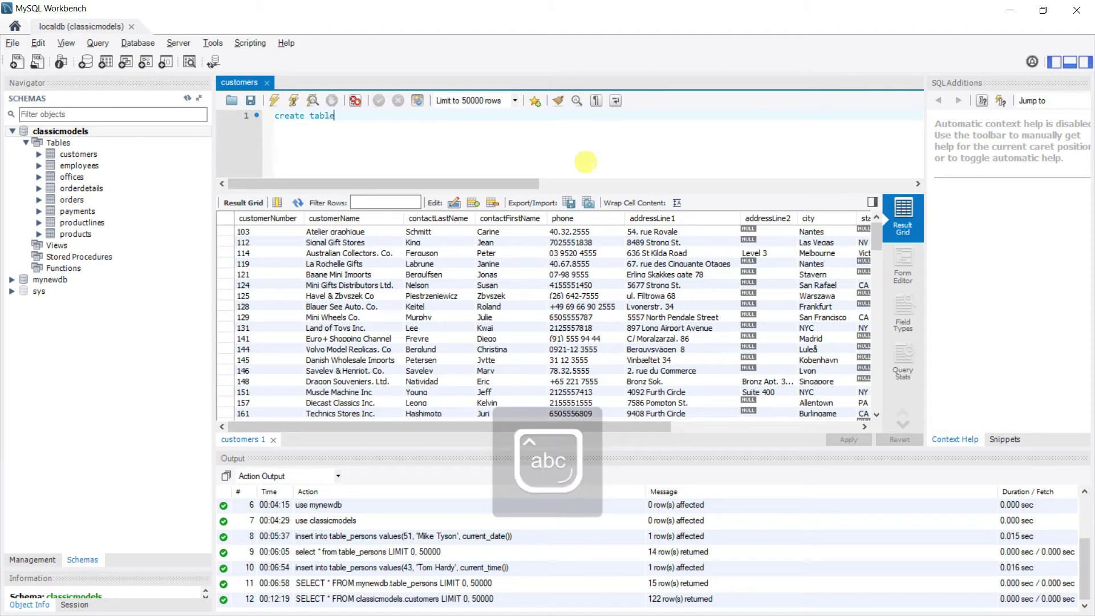
text( supplier)
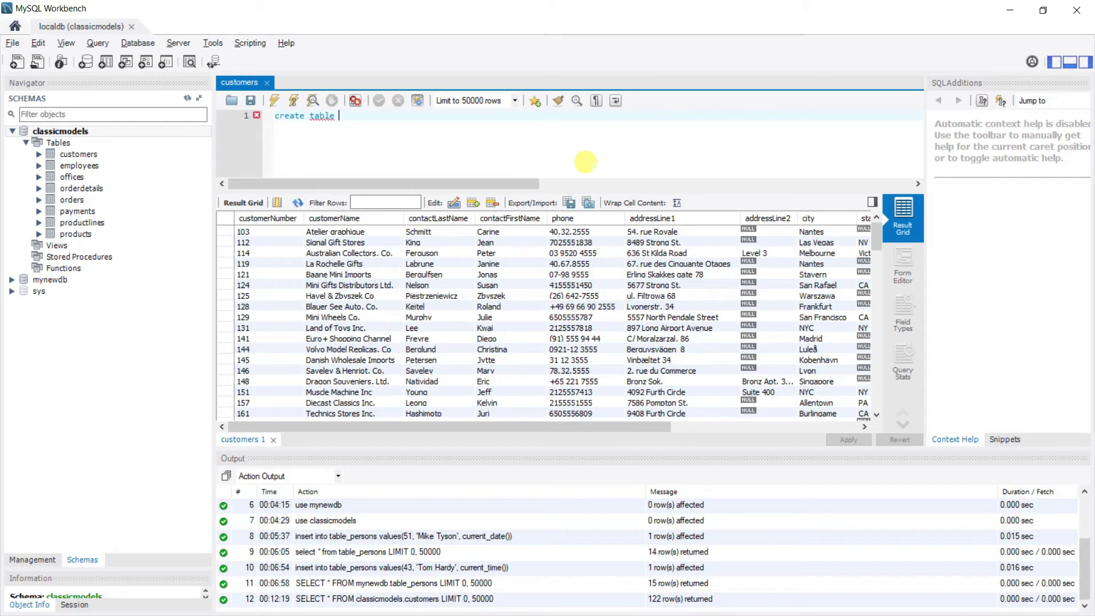
text(s())
key(Left)
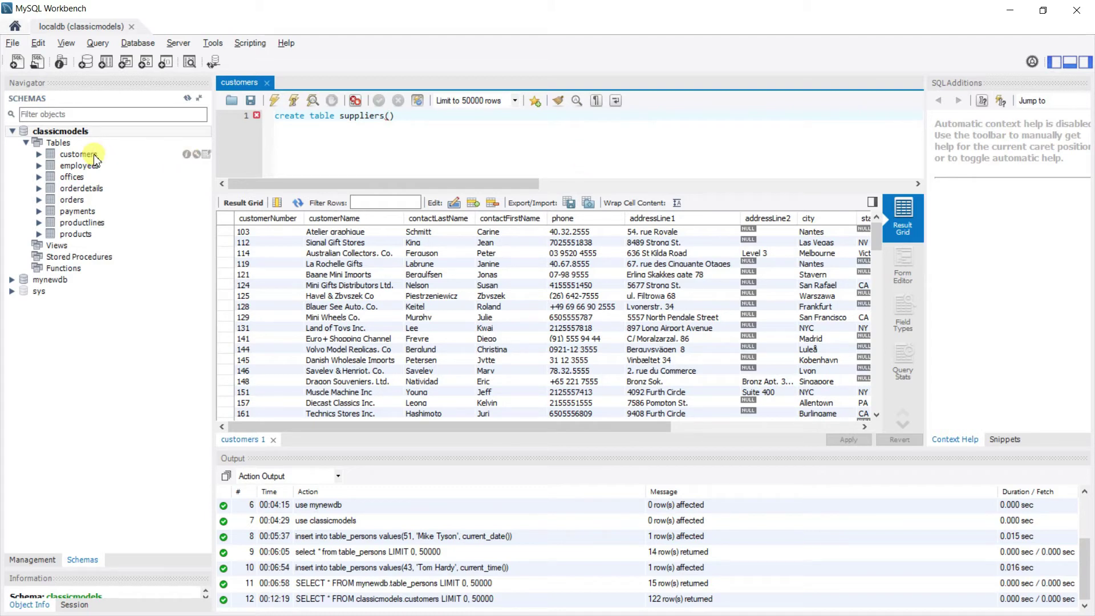
click(38, 154)
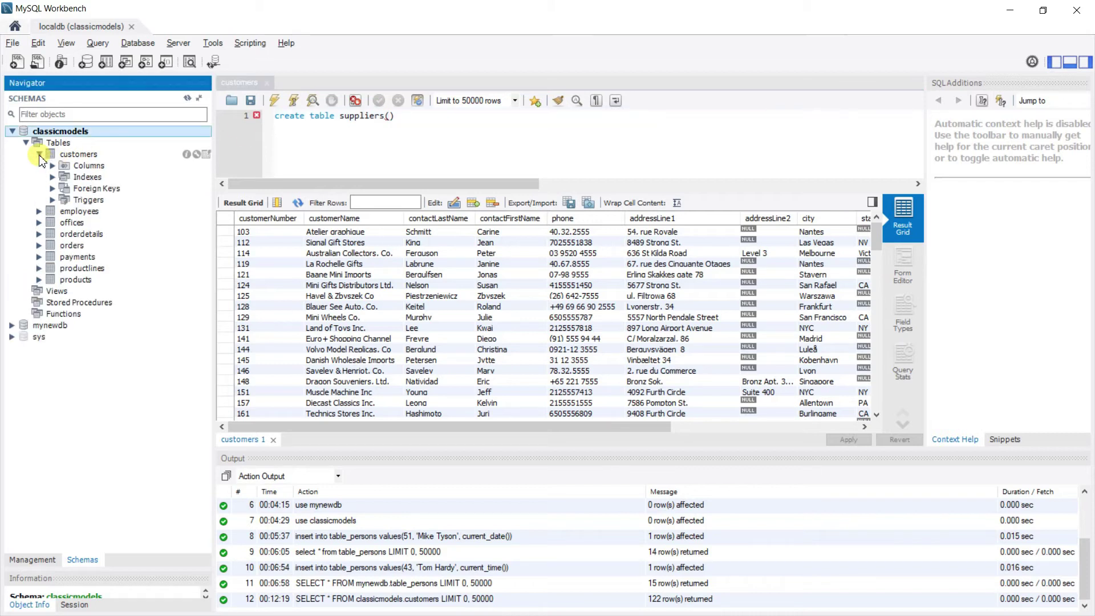
click(388, 116)
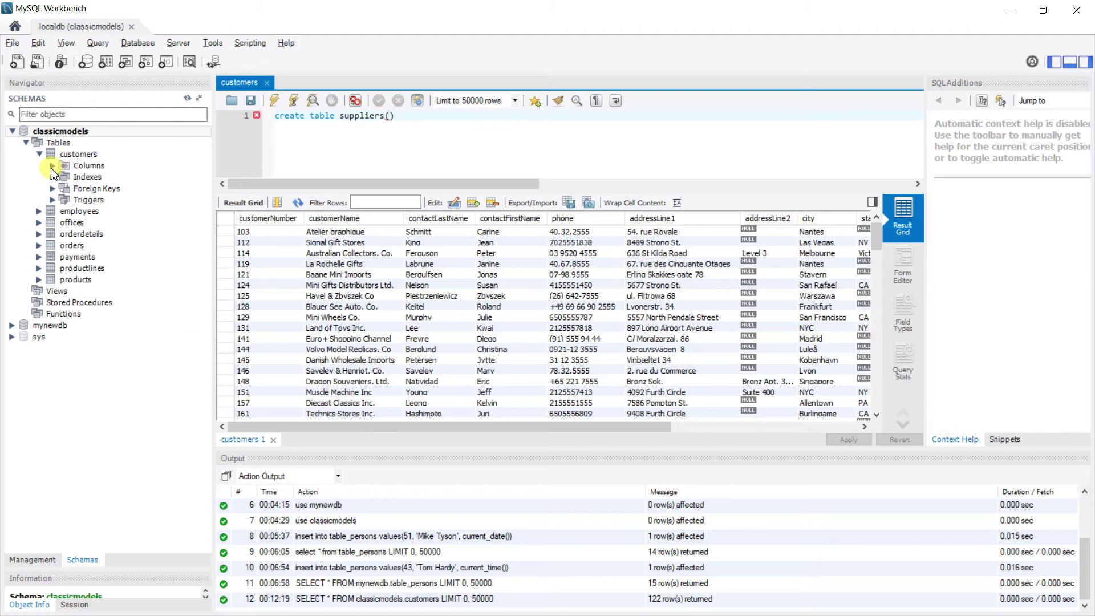
click(53, 165)
Step: Define the supplierNumber varchar(15) and supplierName varchar(100) columns inside suppliers()
click(393, 116)
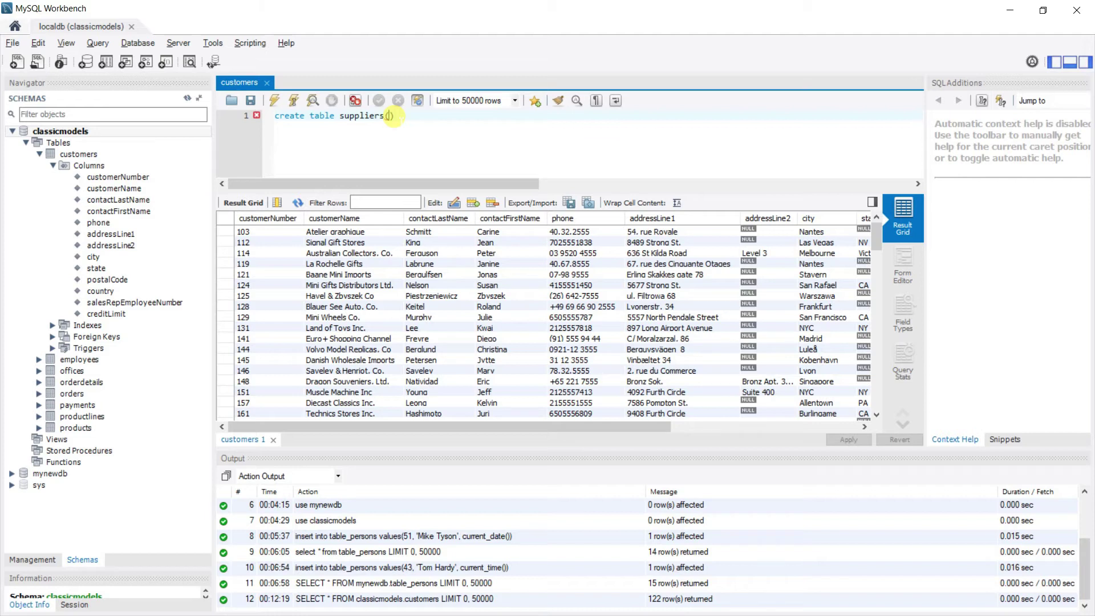
text(supplierNumber varc)
key(Return)
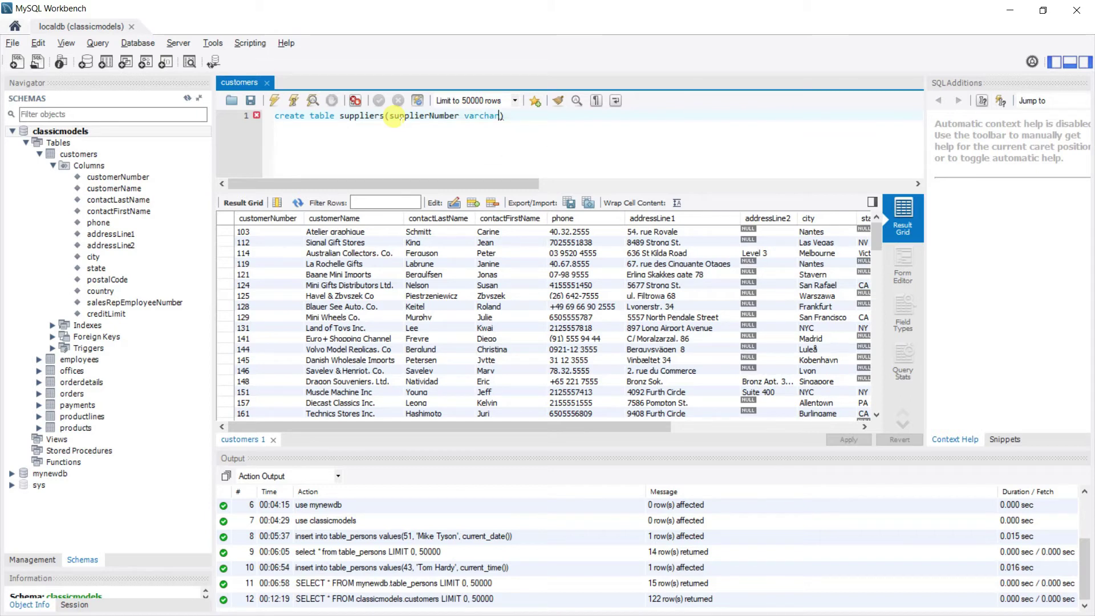
text(())
text(15))
text(, su)
text(pplierName)
text(())
key(Left)
key(Left)
text(var)
key(Escape)
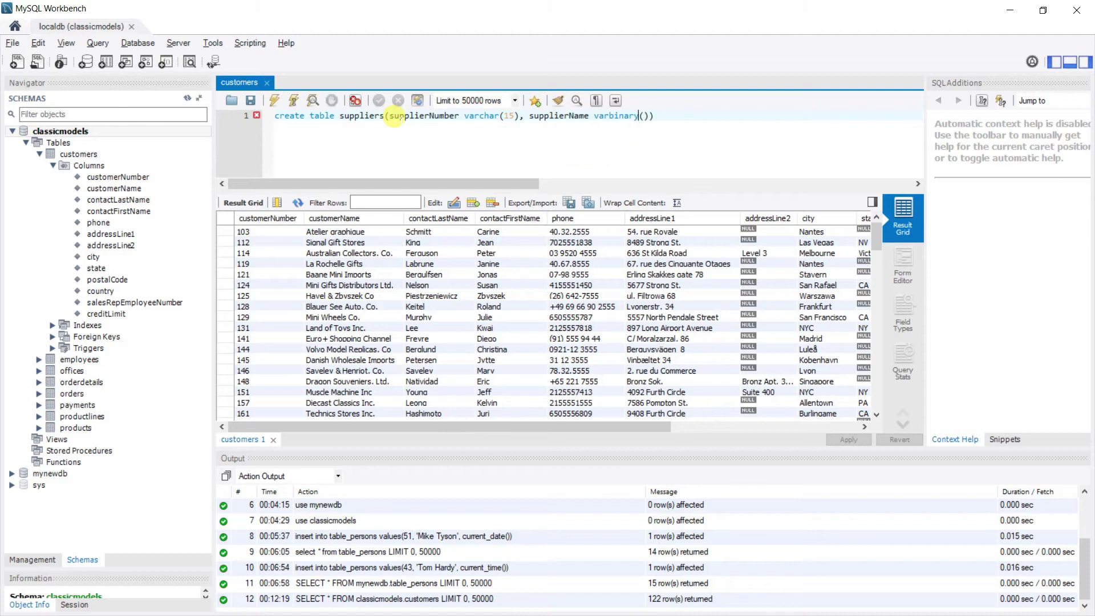
text(char)
key(Right)
text(100),)
Step: Add supplierAddress varchar(500) as the final column of the suppliers definition
text(supplierAddress()
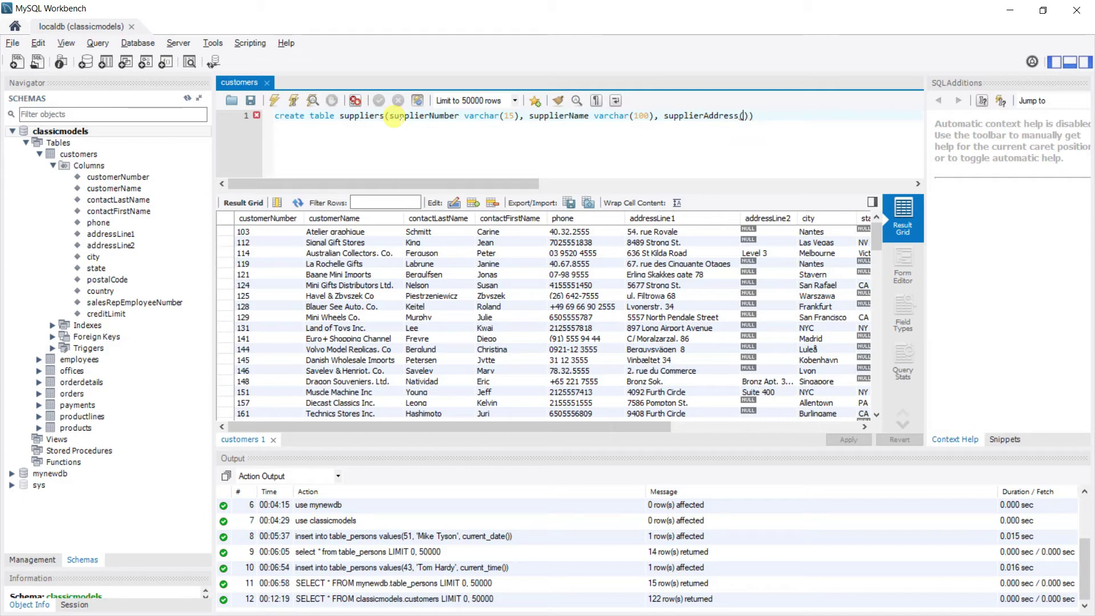
text(500)
double_click(720, 115)
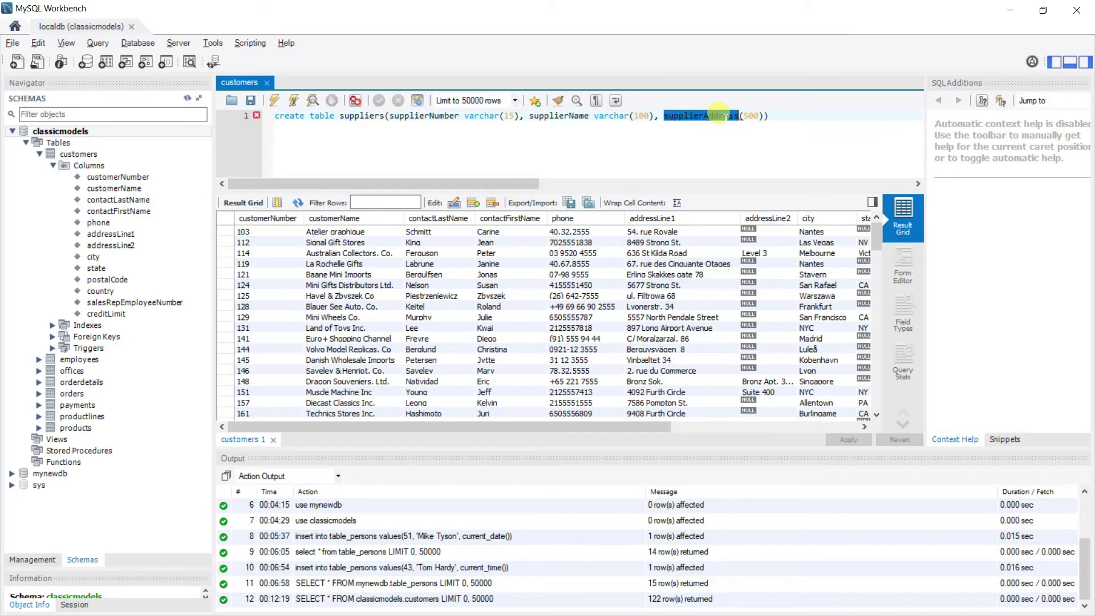
key(Right)
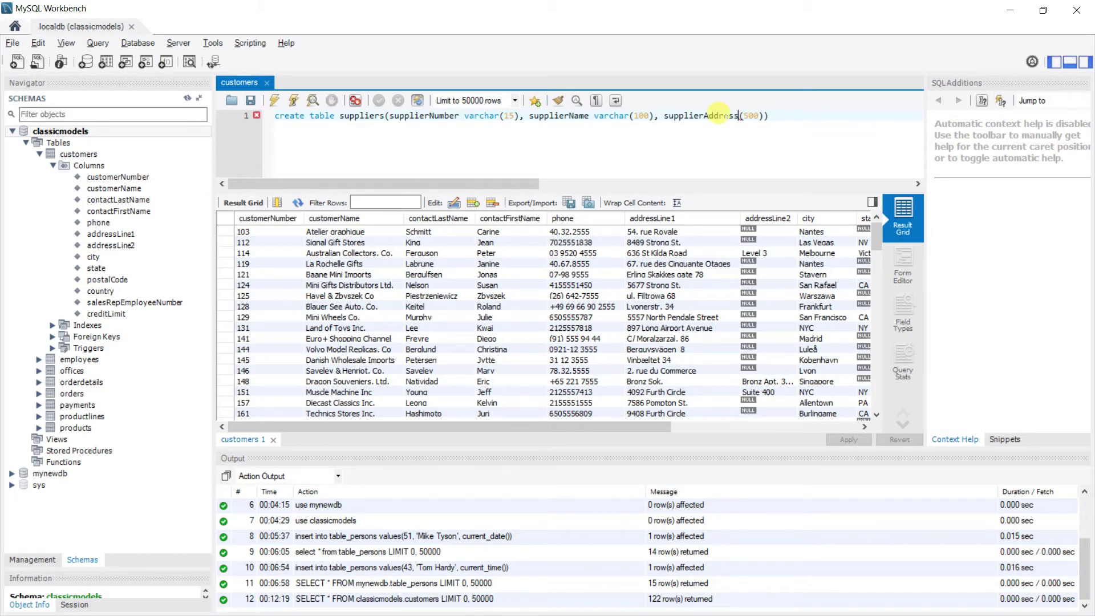
text(varchar)
key(Escape)
drag(743, 116, 668, 116)
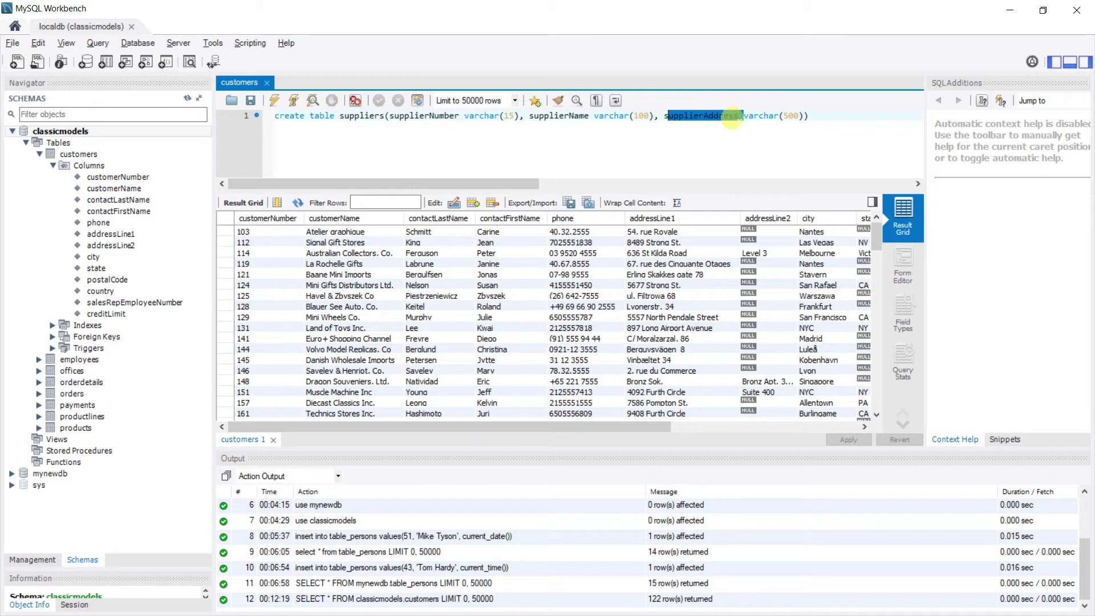
key(End)
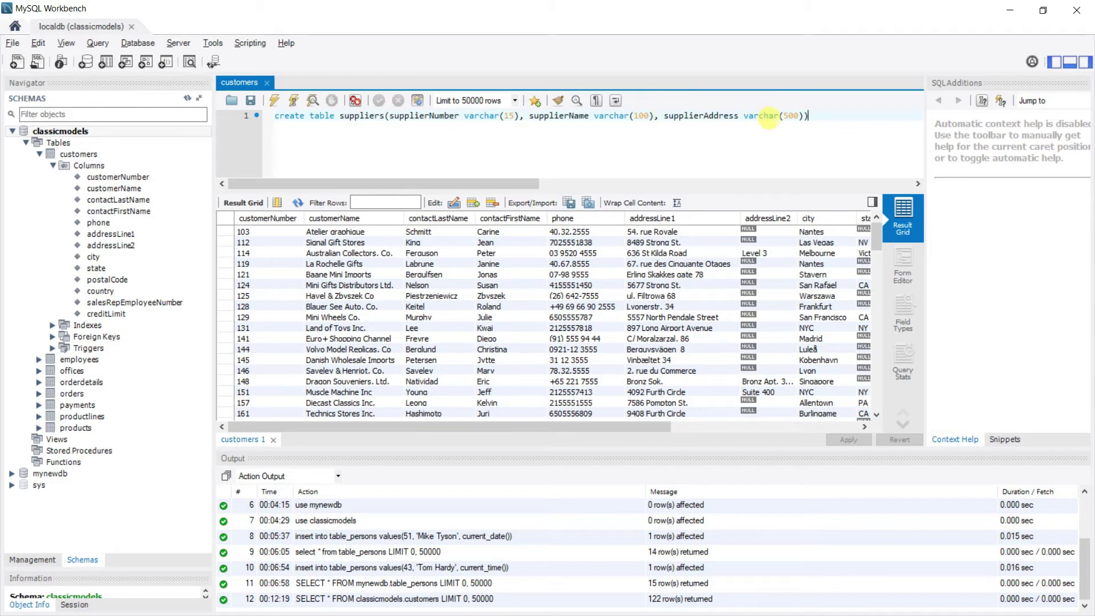
click(756, 114)
click(811, 114)
Step: Run the CREATE TABLE suppliers statement and check its result in the output log
text(;)
key(ctrl+Return)
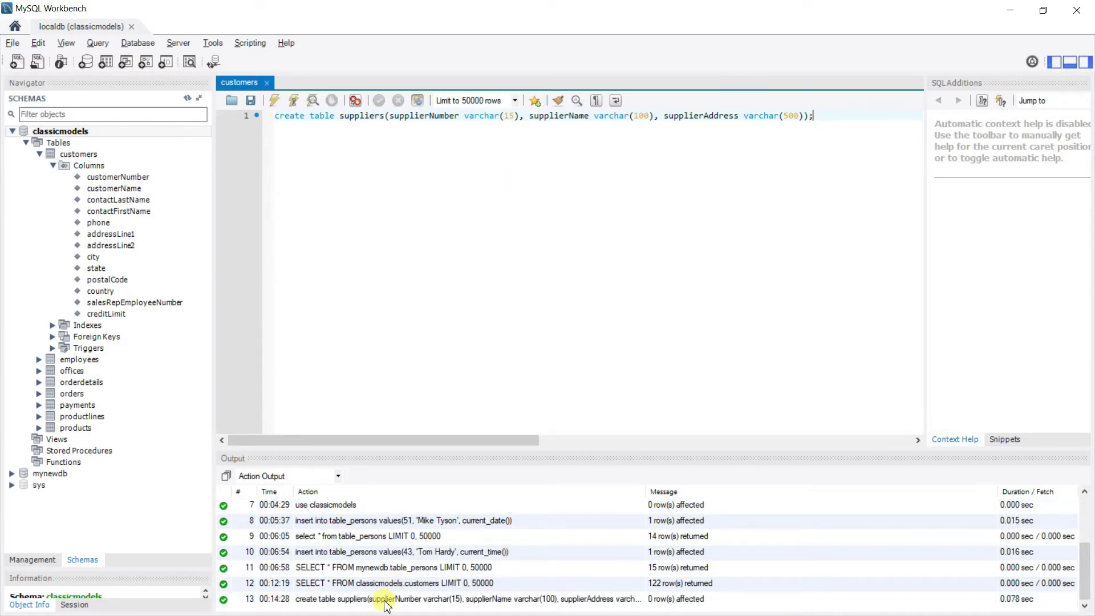
click(378, 609)
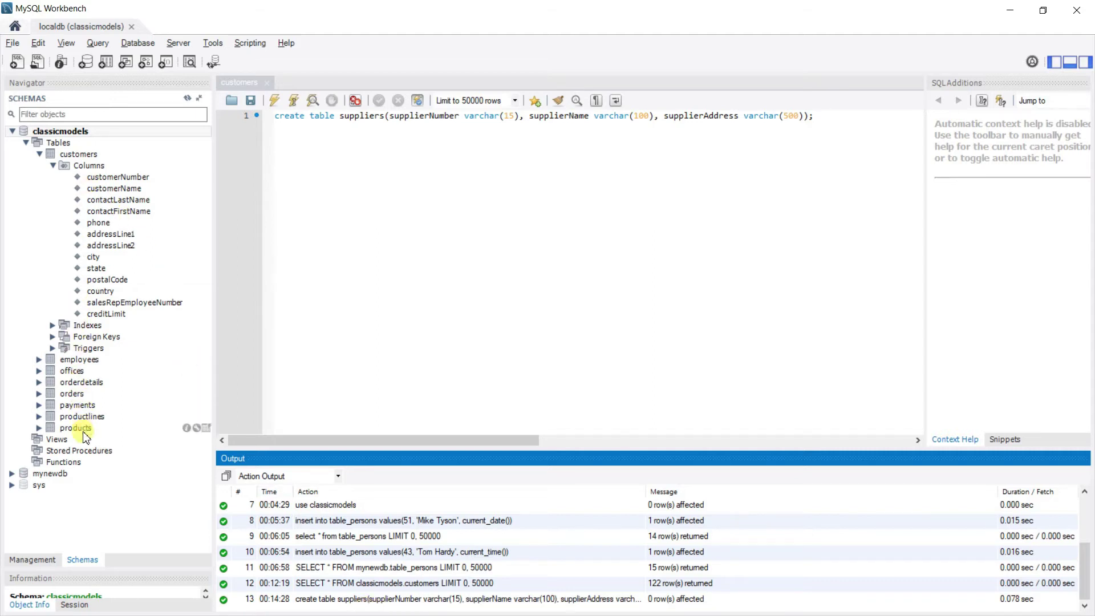
Step: Refresh the classicmodels tables, preview the empty suppliers table, then select all text in the customers query
click(45, 157)
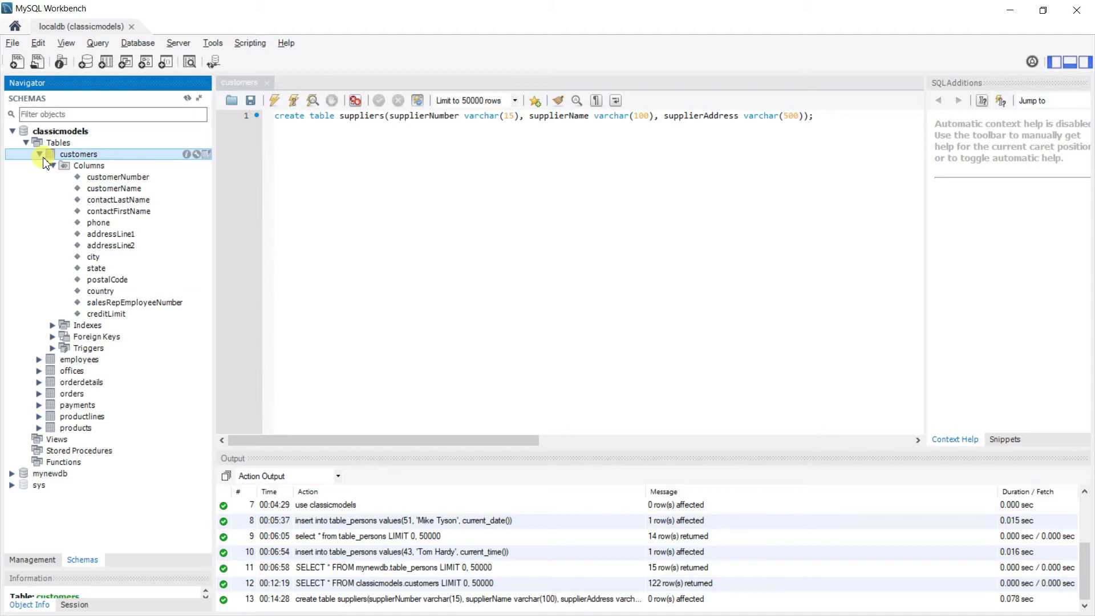
click(40, 154)
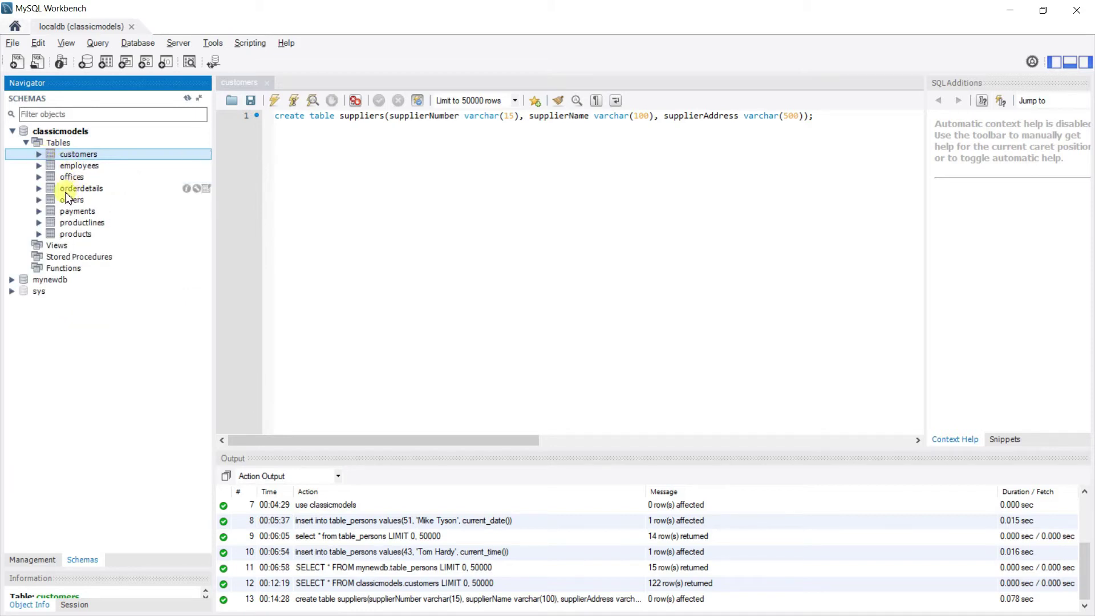
right_click(60, 145)
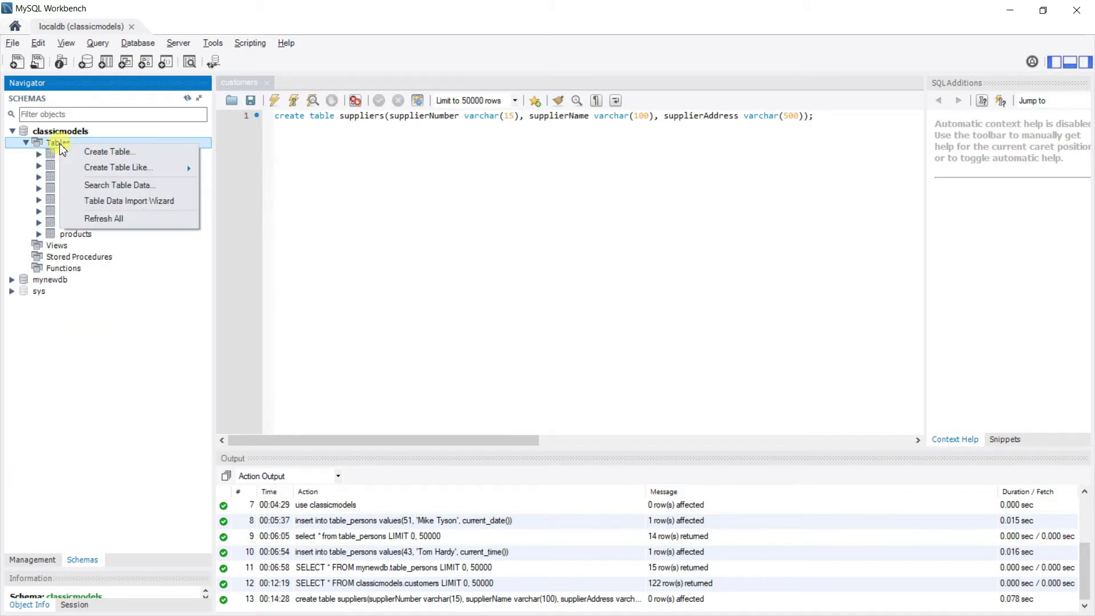
click(138, 218)
click(85, 245)
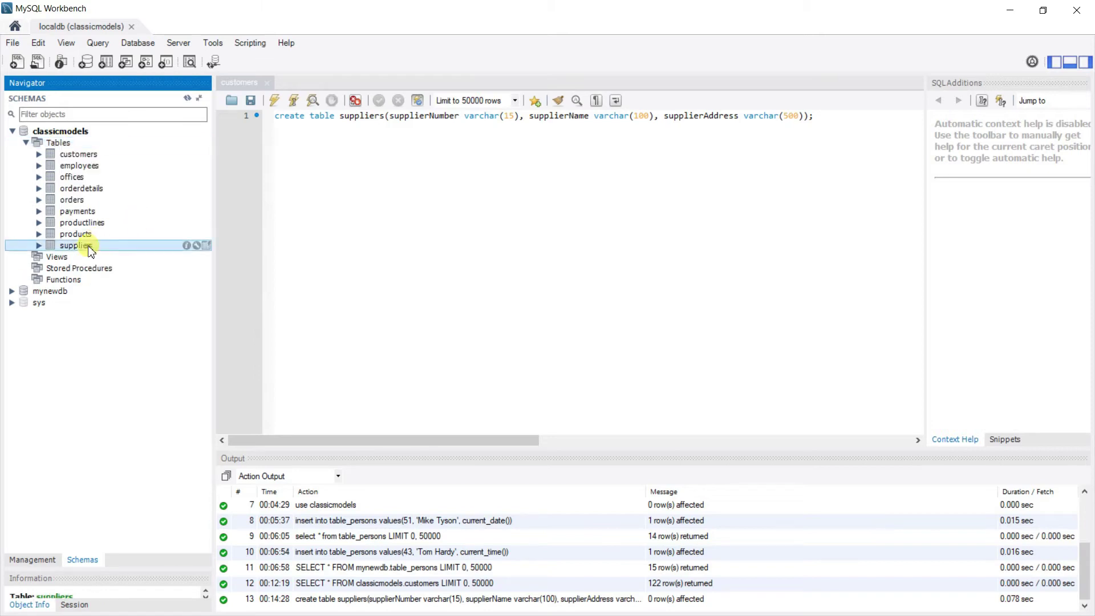
click(206, 246)
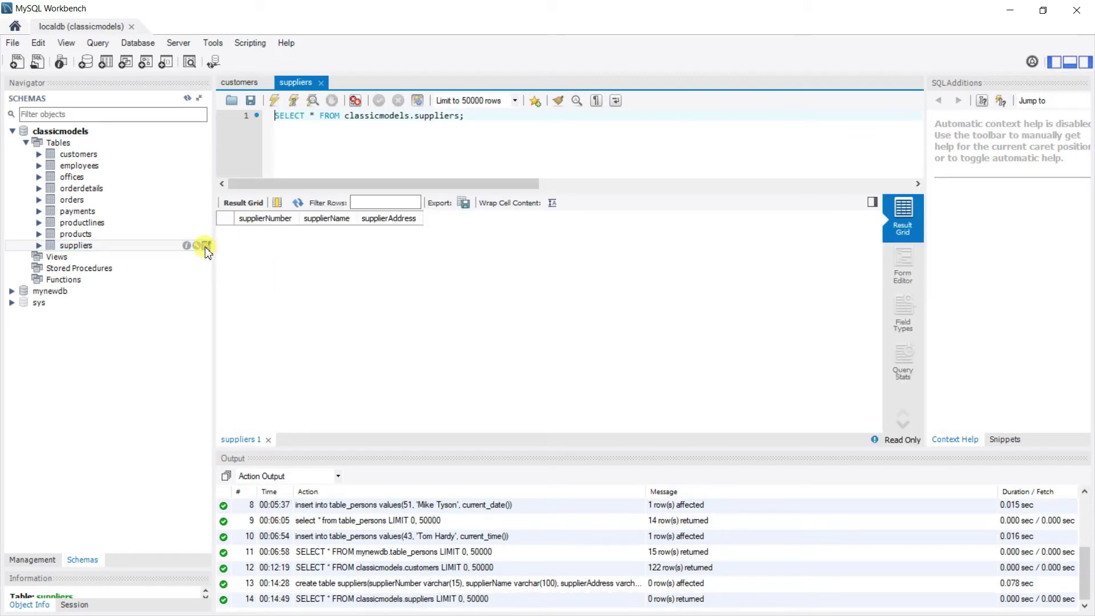
click(250, 83)
key(ctrl+a)
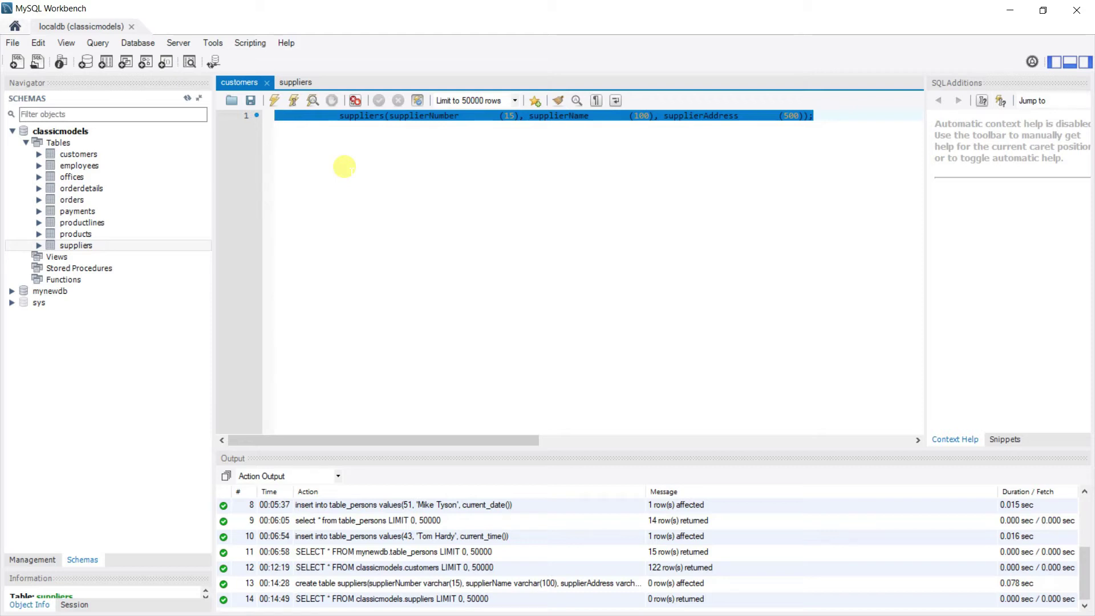
text(selec)
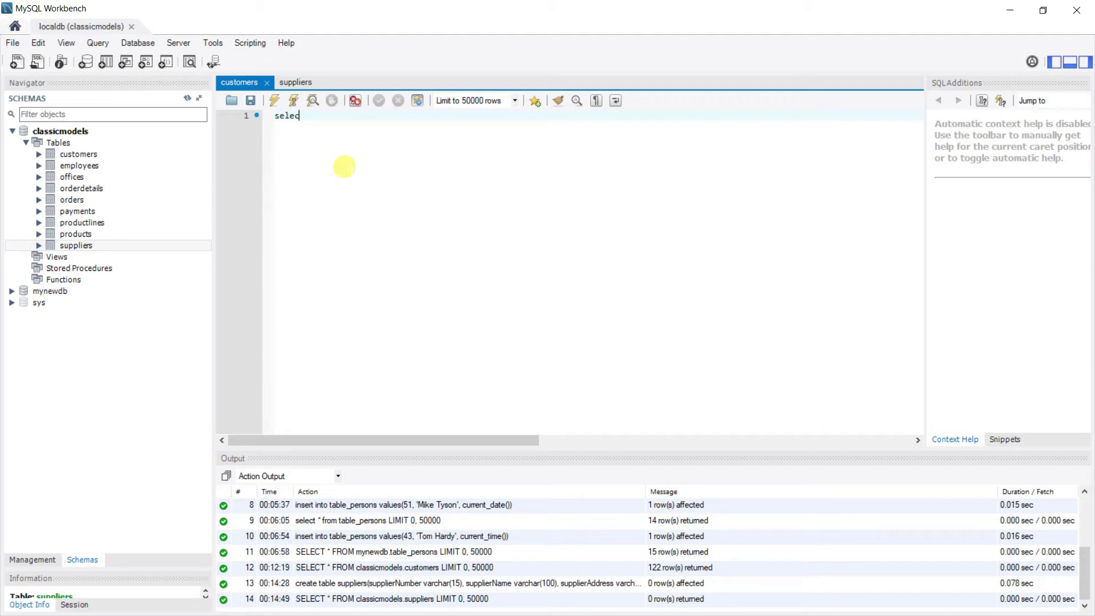
text(t * from customers)
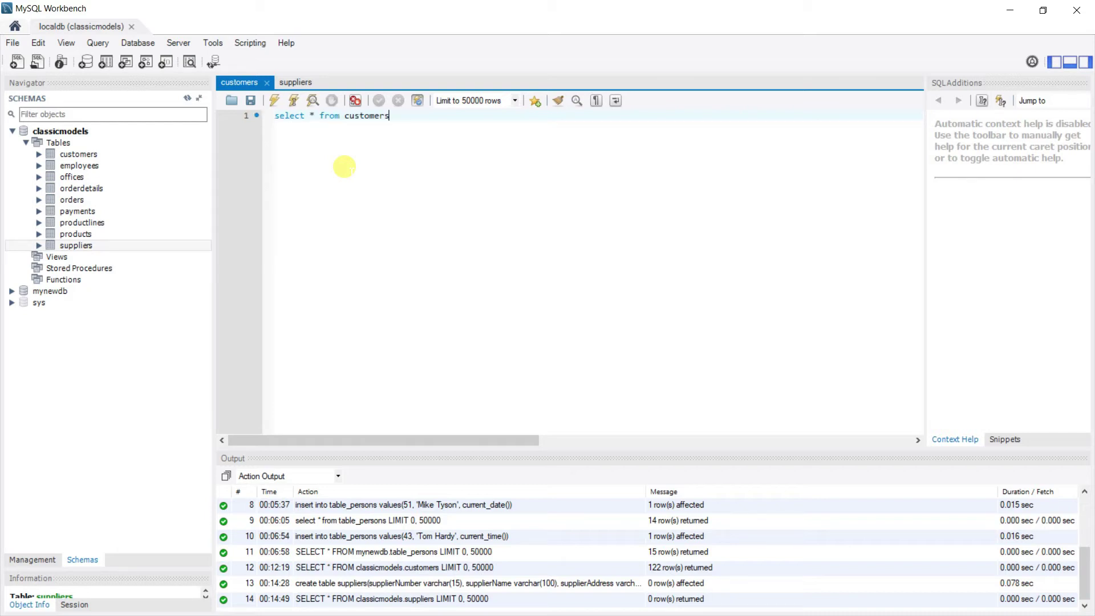
key(ctrl+Return)
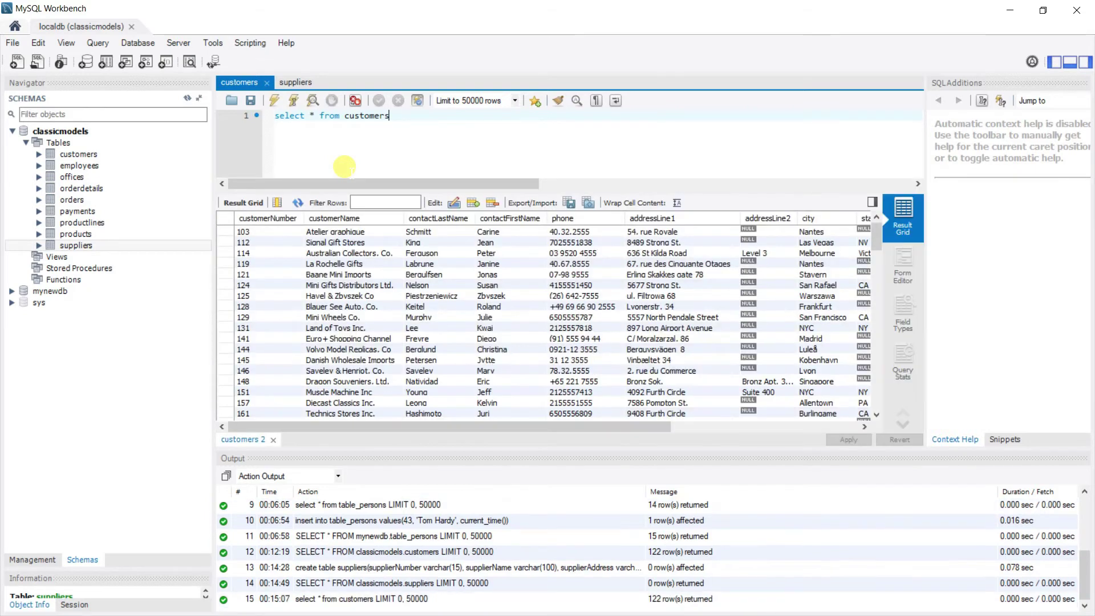
scroll(377, 358, down, 1)
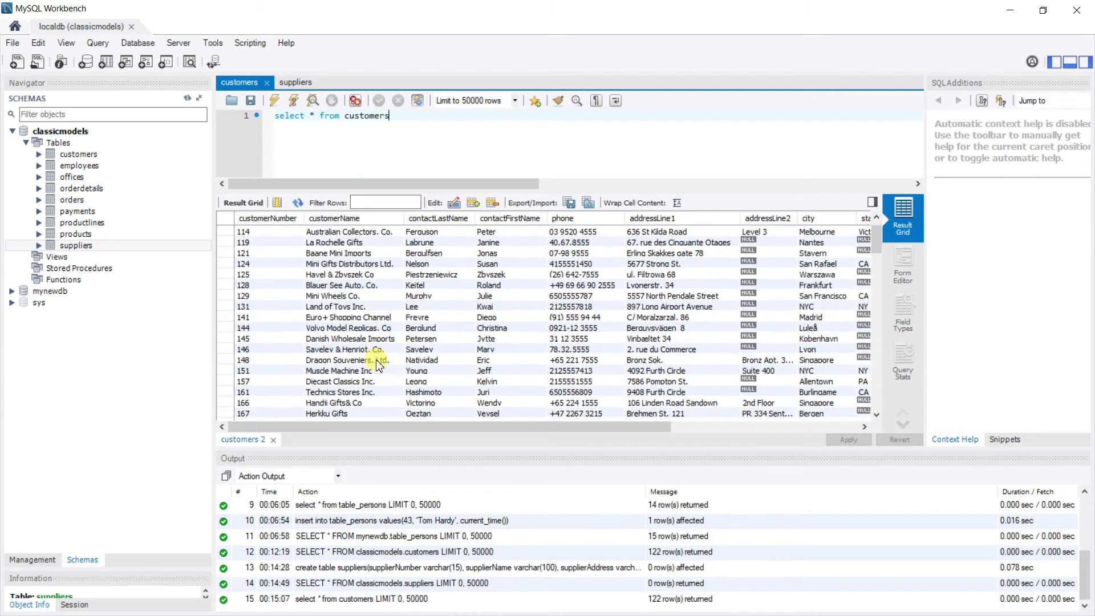
scroll(376, 358, up, 1)
drag(488, 422, 747, 441)
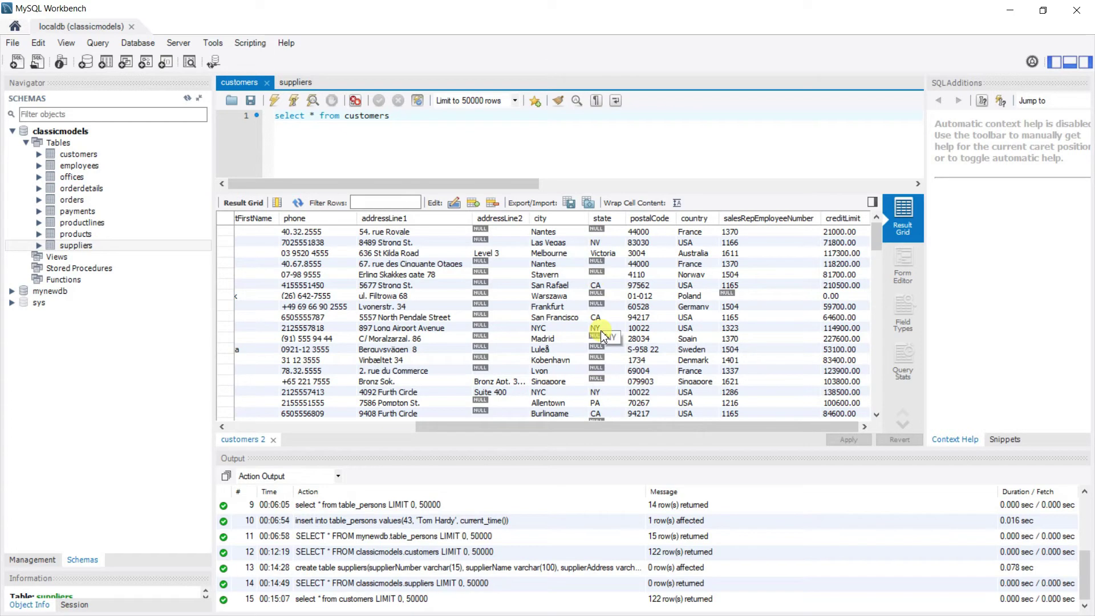
scroll(586, 344, down, 1)
scroll(586, 345, down, 5)
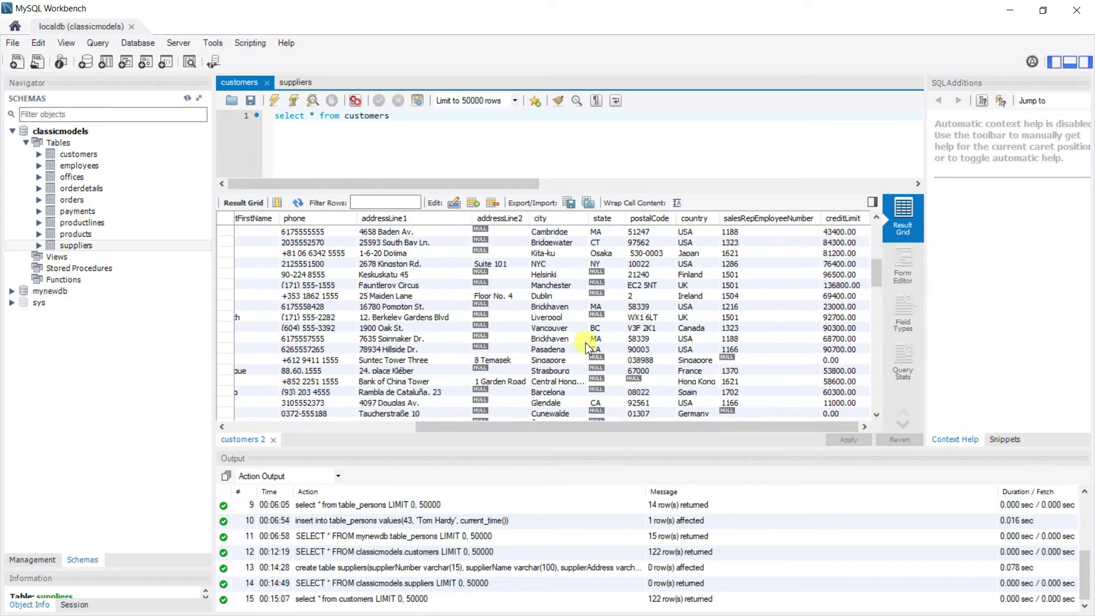
scroll(588, 346, down, 1)
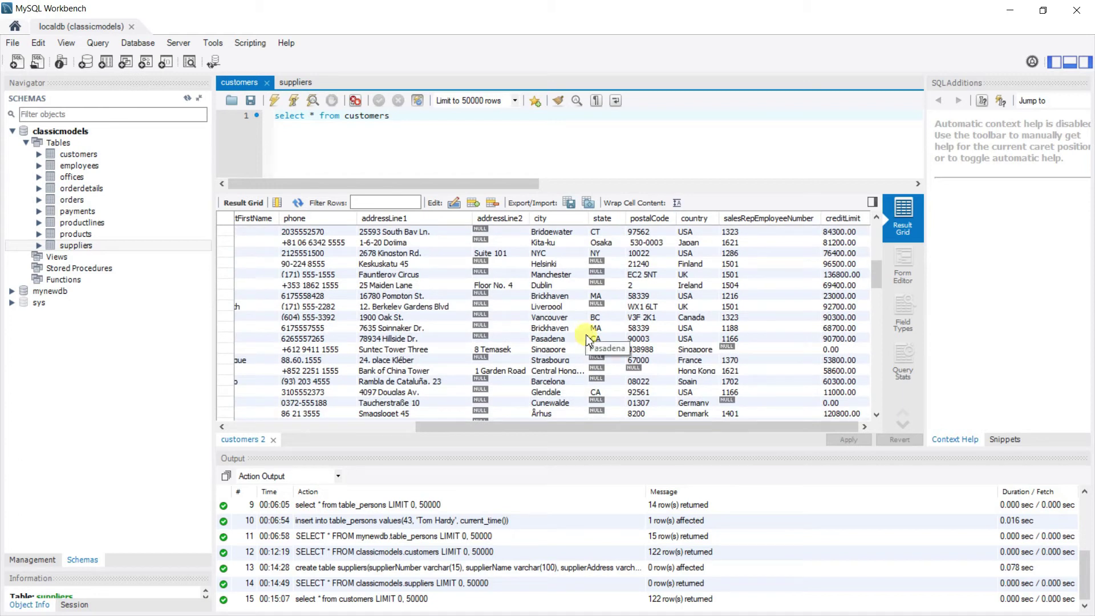
click(595, 320)
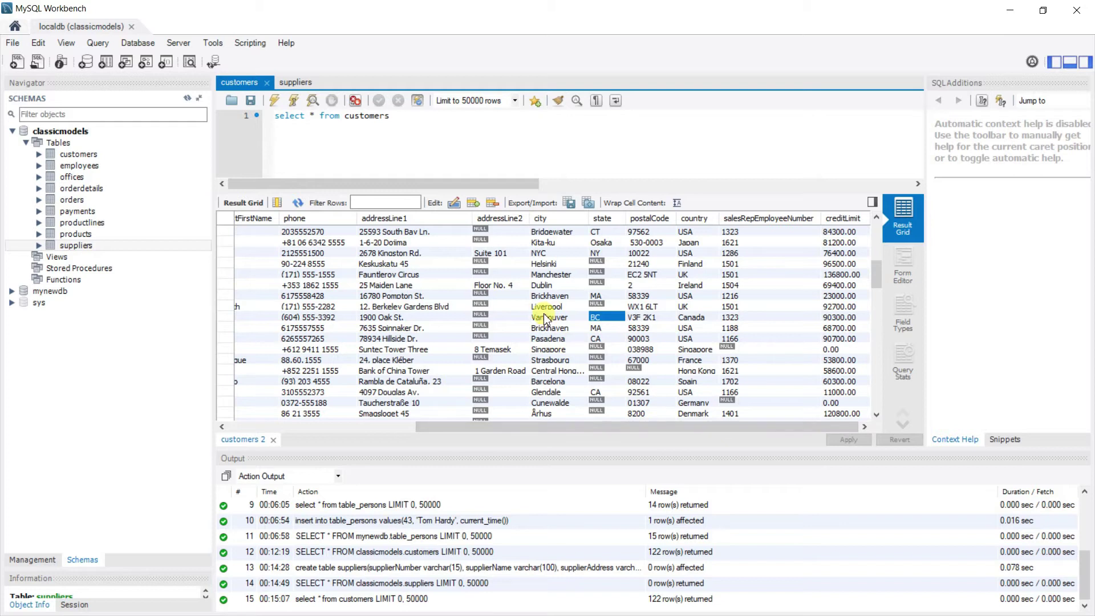
drag(592, 426, 397, 428)
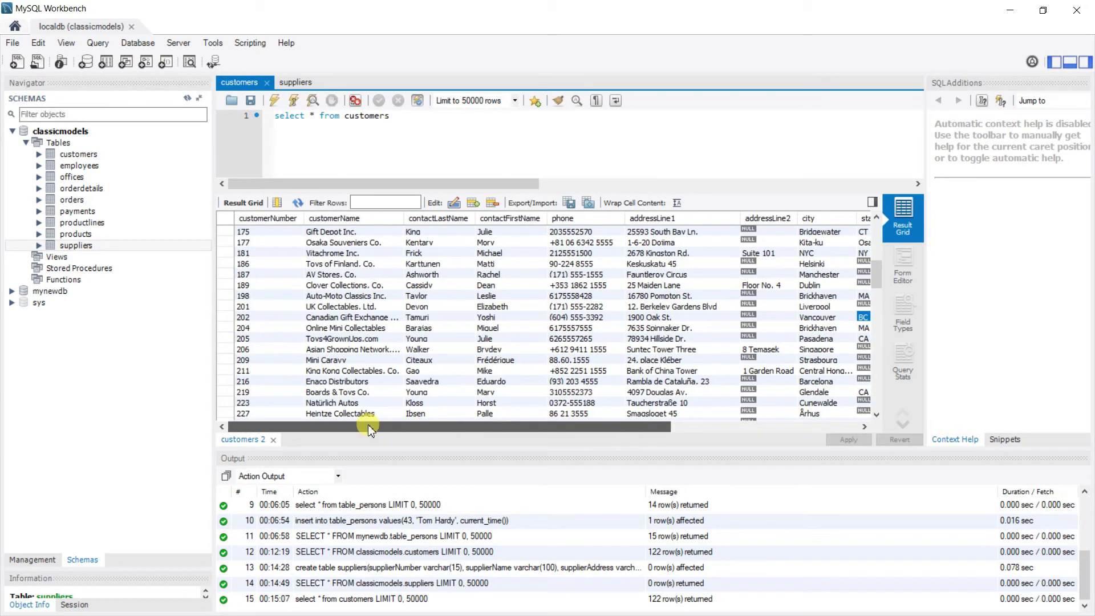
click(662, 318)
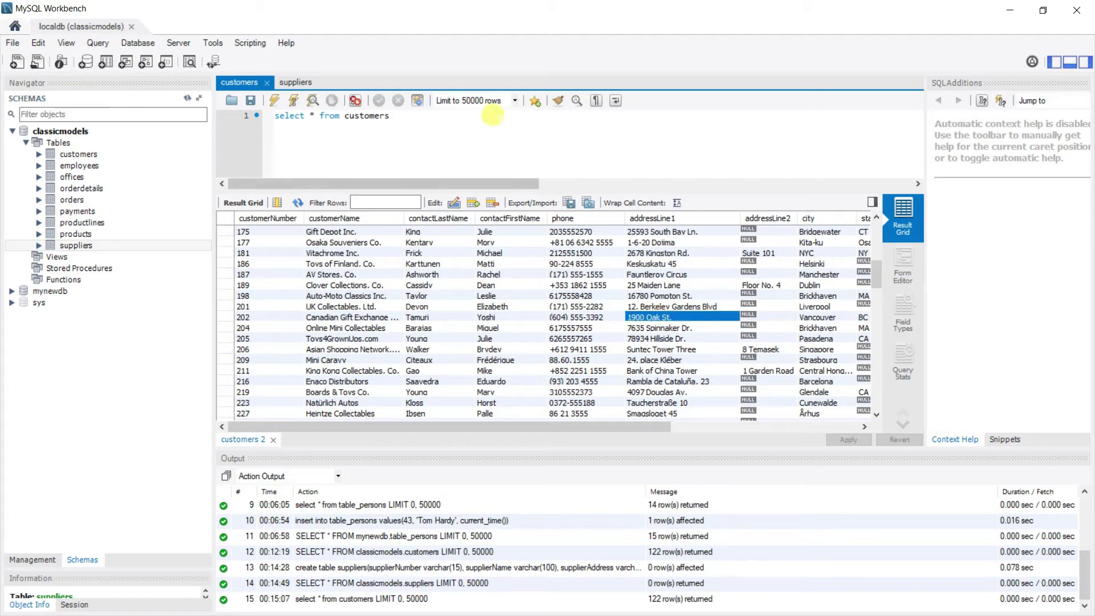
Step: Select customer 202's row, dismiss the server password prompt, and select the query line for replacement
click(394, 119)
key(ctrl+a)
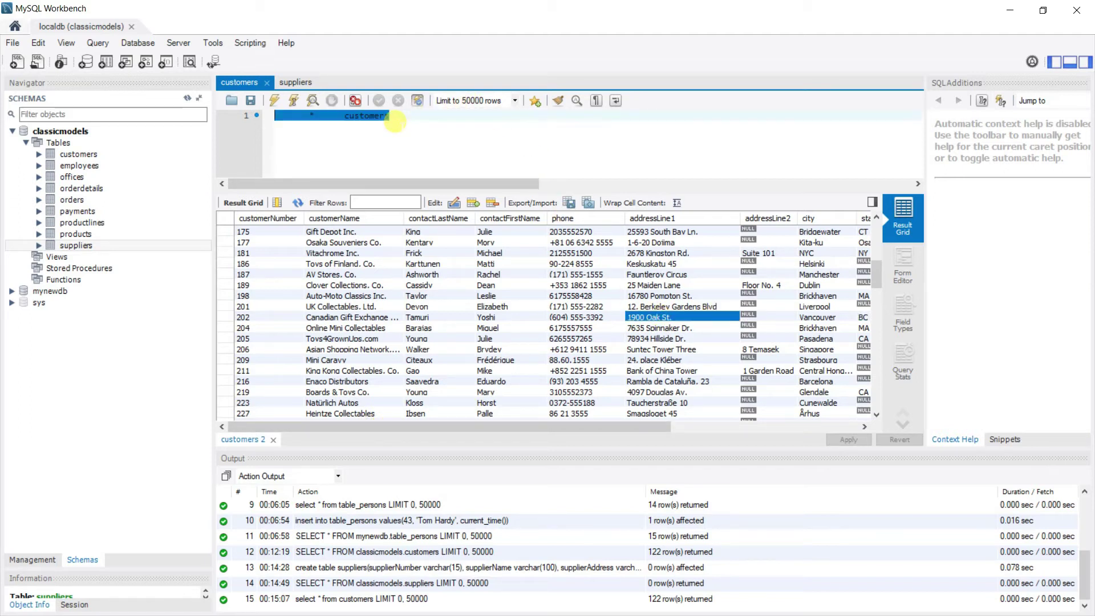
click(223, 319)
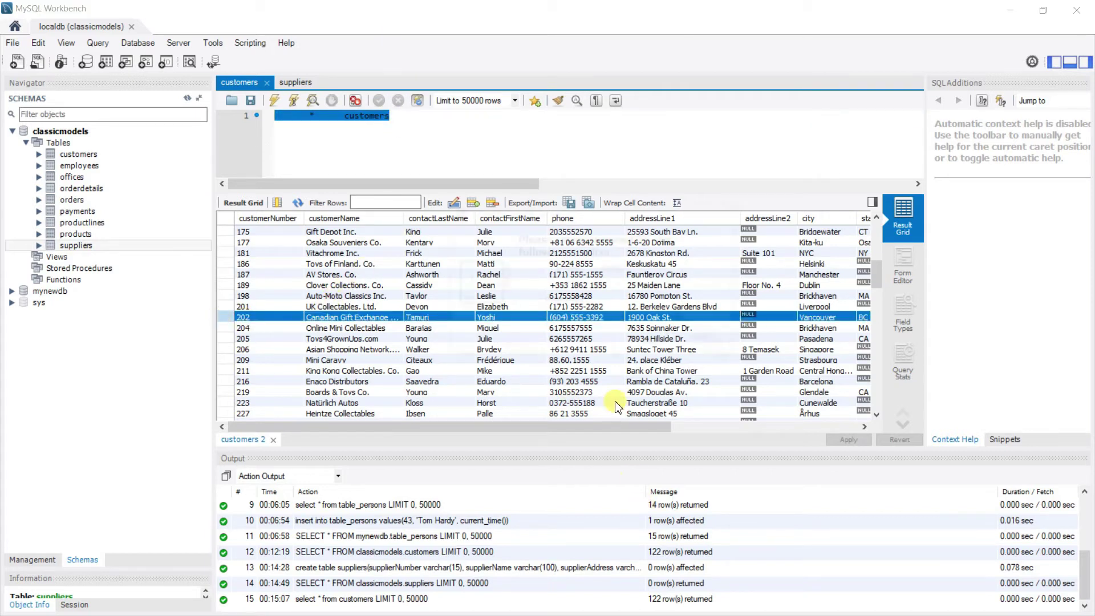
click(705, 342)
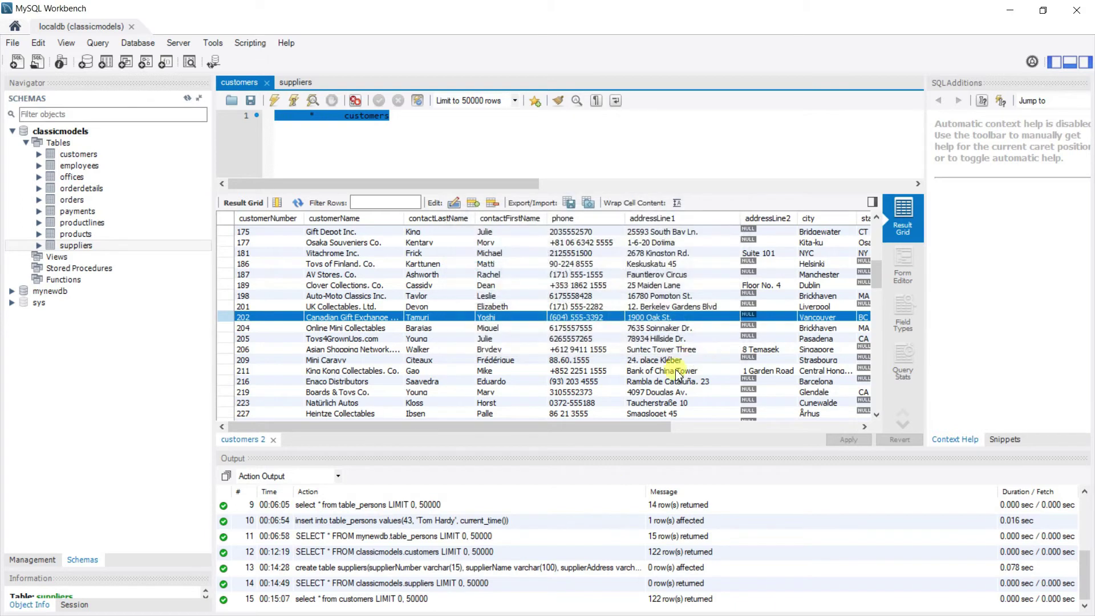
drag(653, 429, 840, 429)
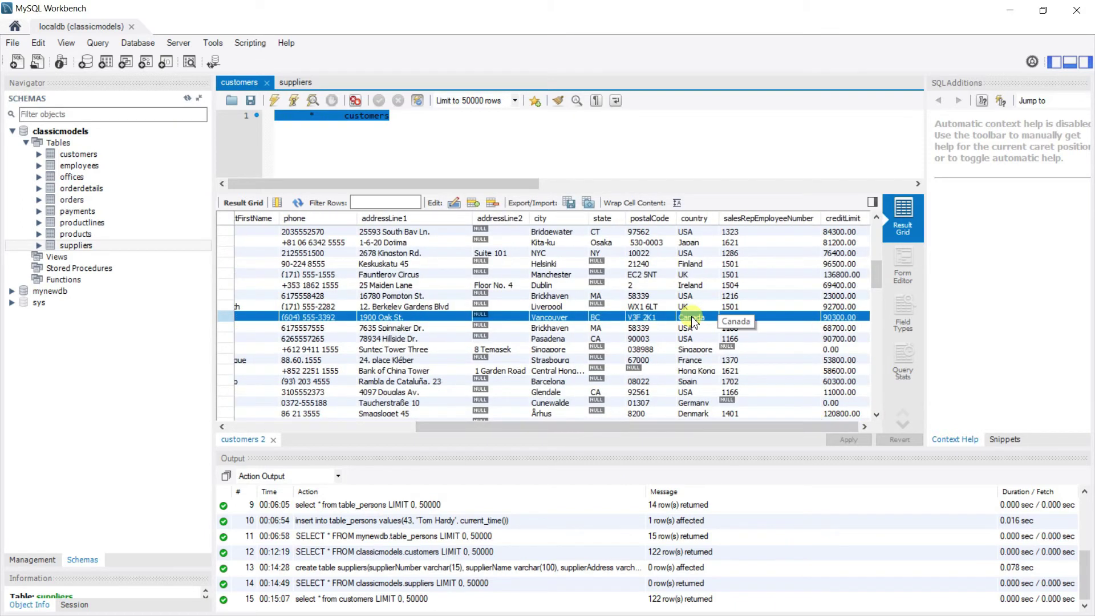
scroll(693, 320, down, 2)
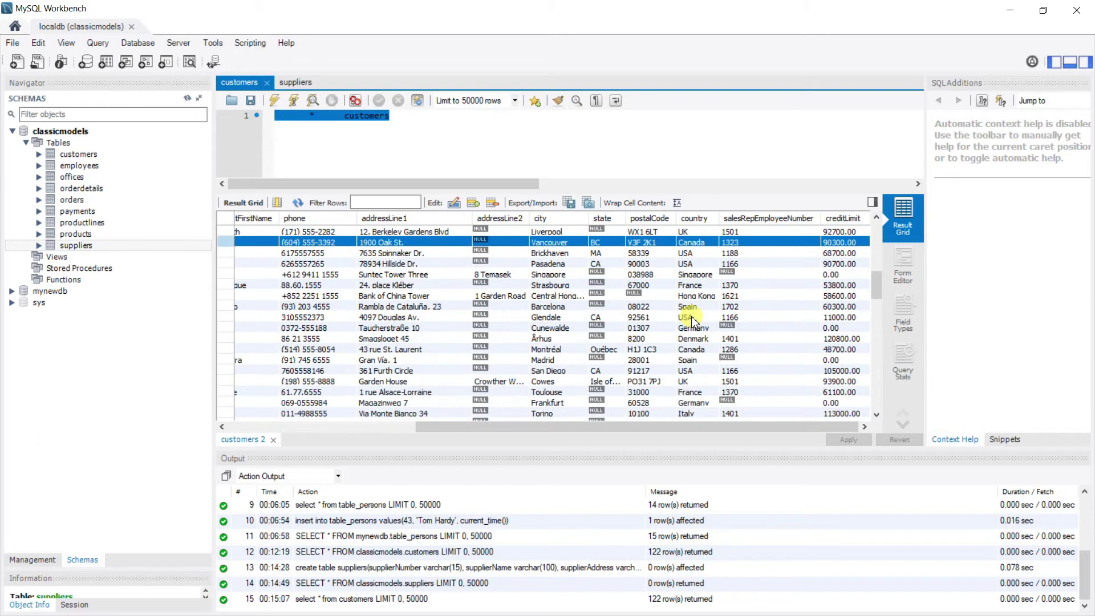
click(448, 165)
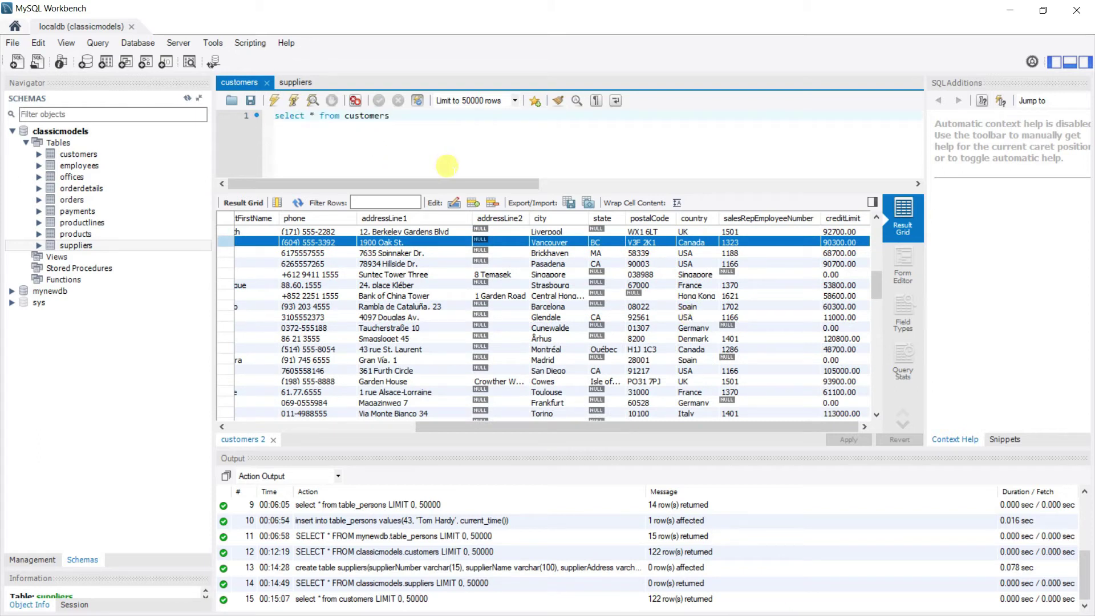
key(ctrl+a)
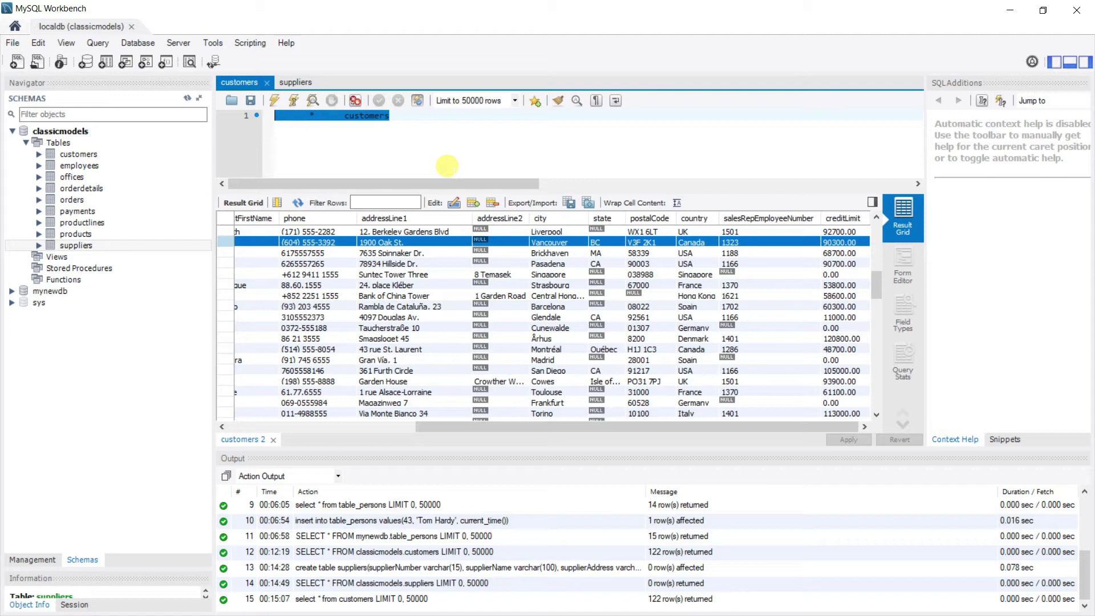
Step: Type insert into suppliers followed by empty parentheses, using autocomplete for the table name
text(INSERt)
key(BackSpace)
key(BackSpace)
key(BackSpace)
key(BackSpace)
key(BackSpace)
key(BackSpace)
text(insert into supp)
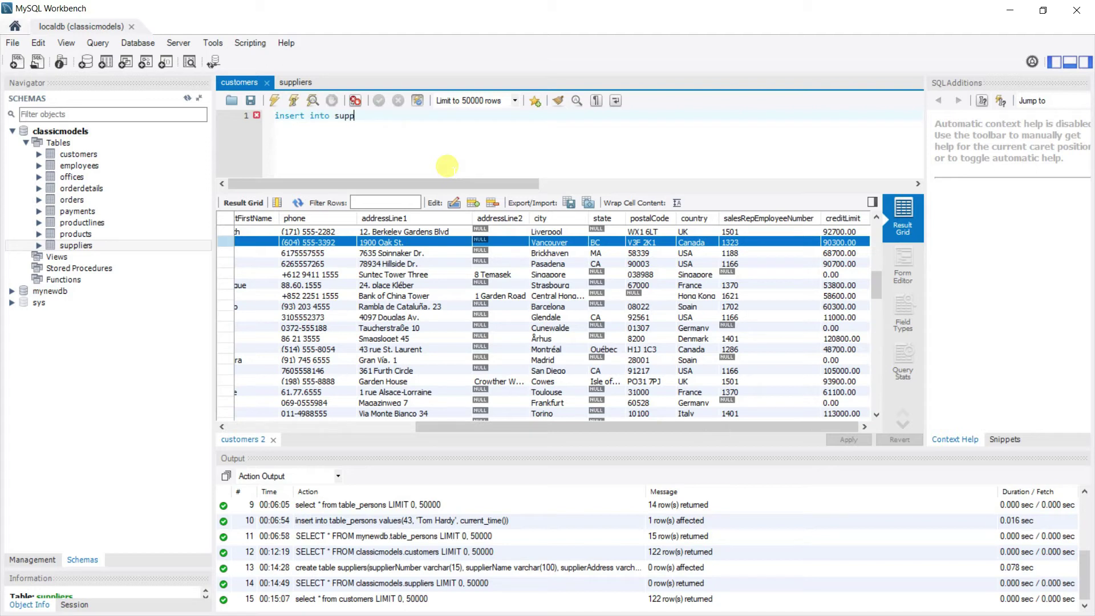
key(Return)
text(())
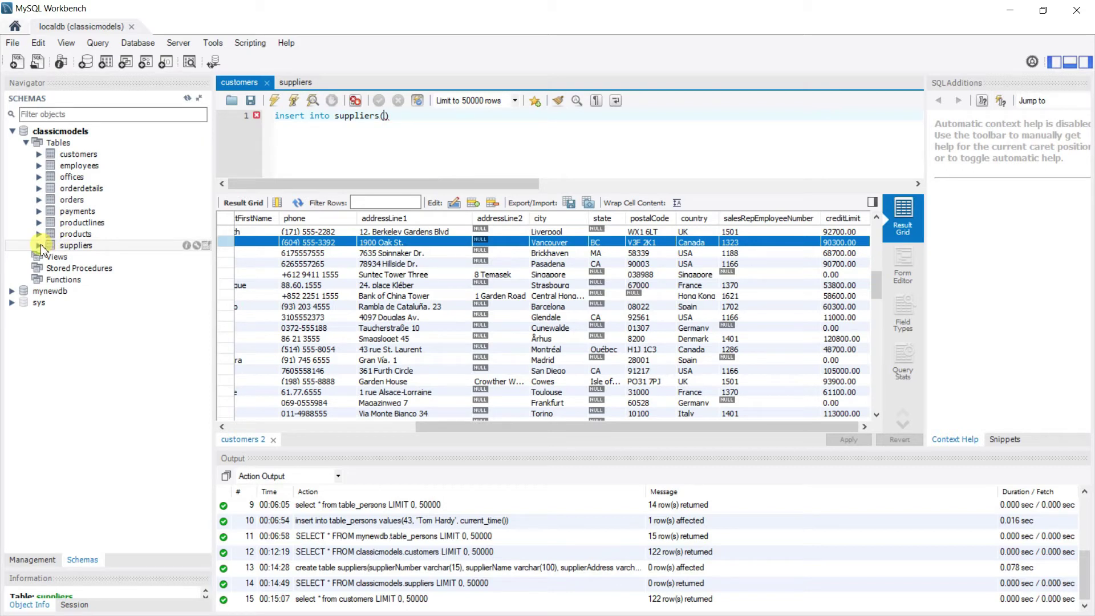
Step: Check the suppliers columns, then list supplierNumber, supplierName, supplierAddress in the parentheses and select them
click(40, 246)
click(53, 257)
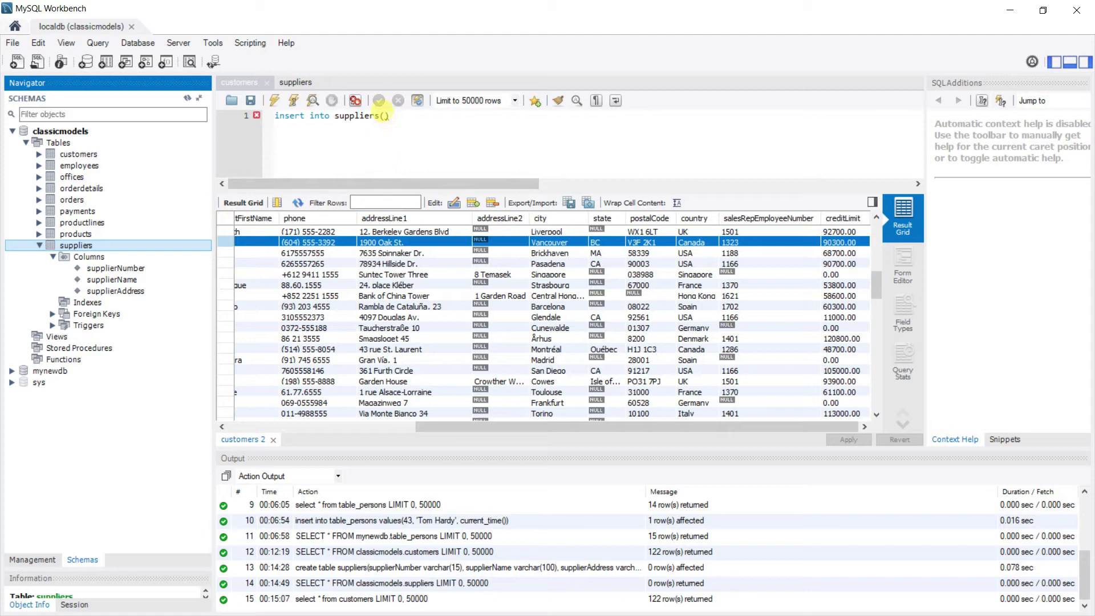
click(384, 116)
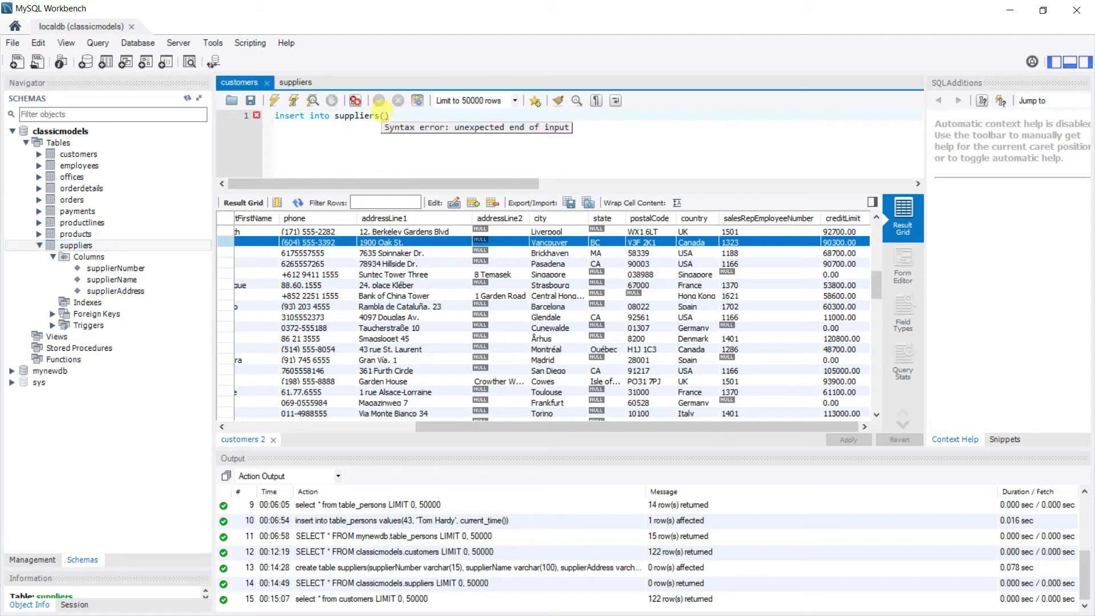
text(suppliers)
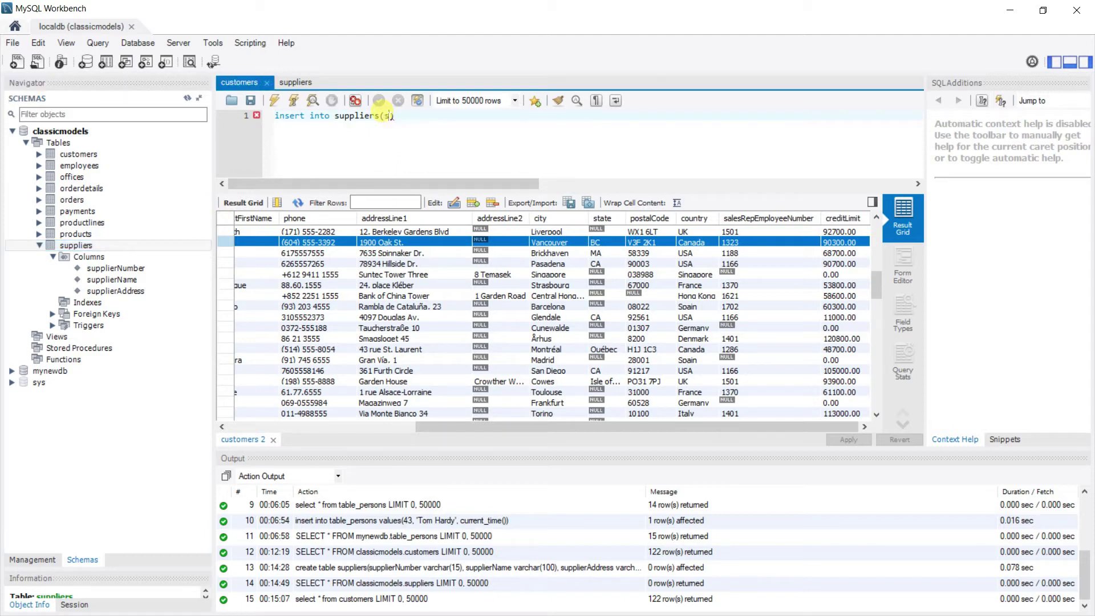
key(Return)
key(BackSpace)
text(Number, supp)
text(lierName, )
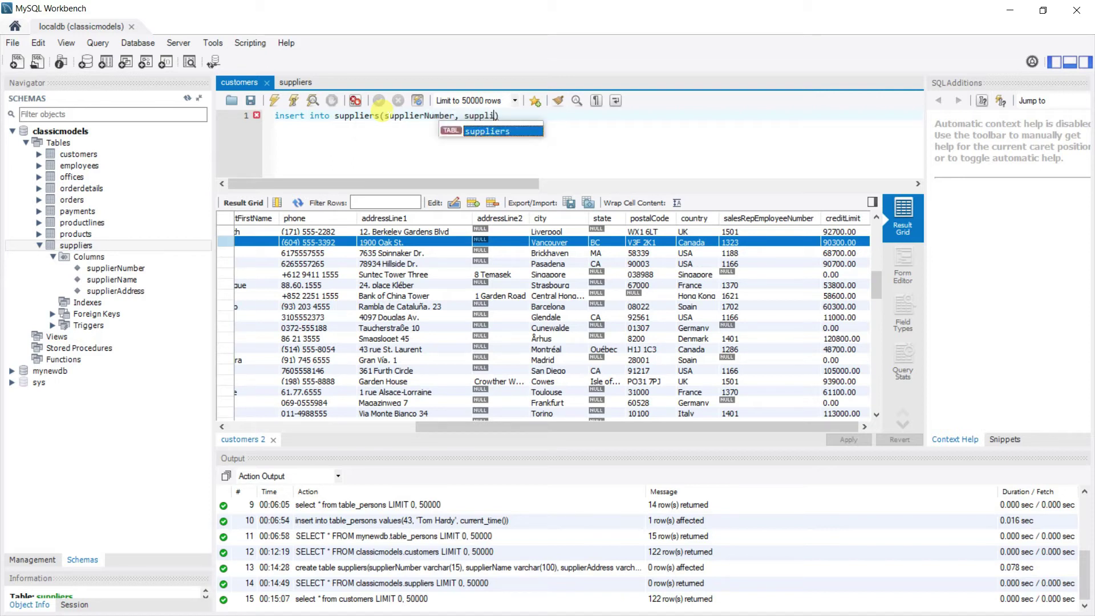
text(supp)
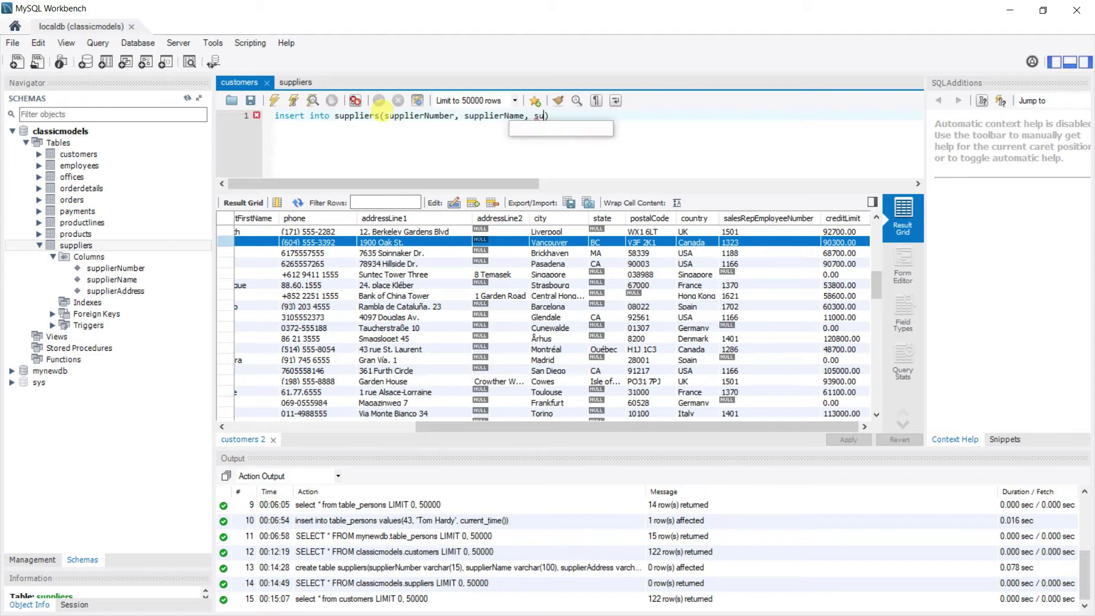
text(lier)
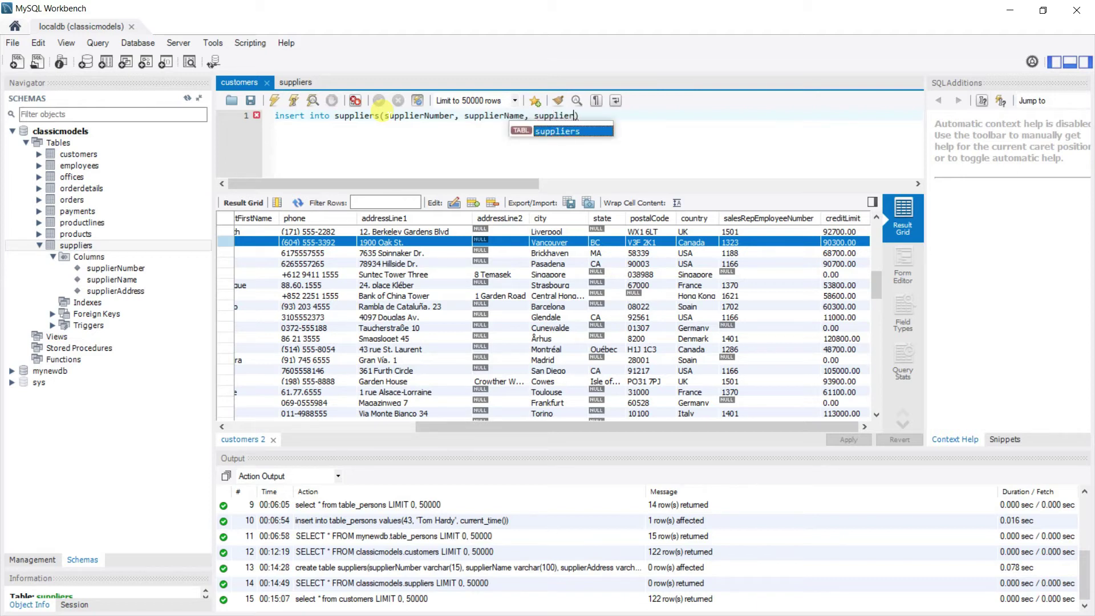
text(Address)
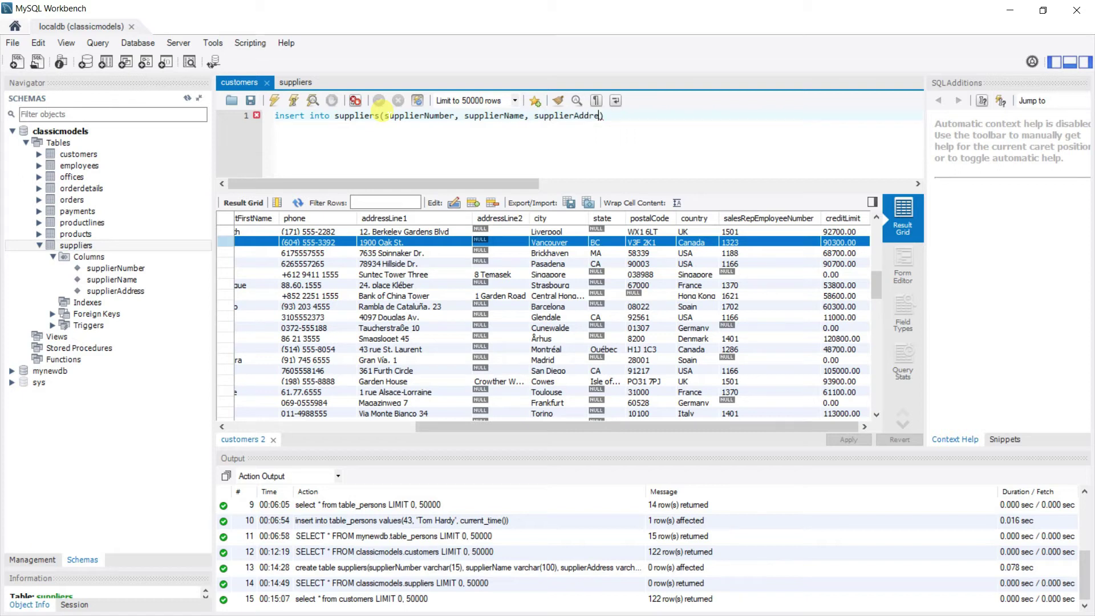
click(380, 116)
drag(378, 115, 616, 115)
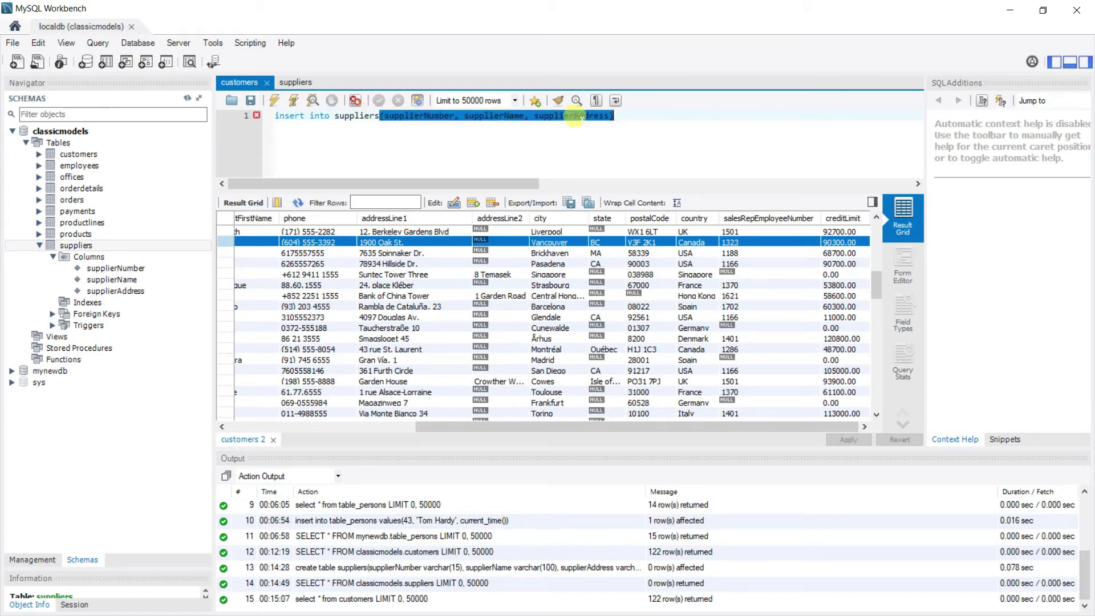
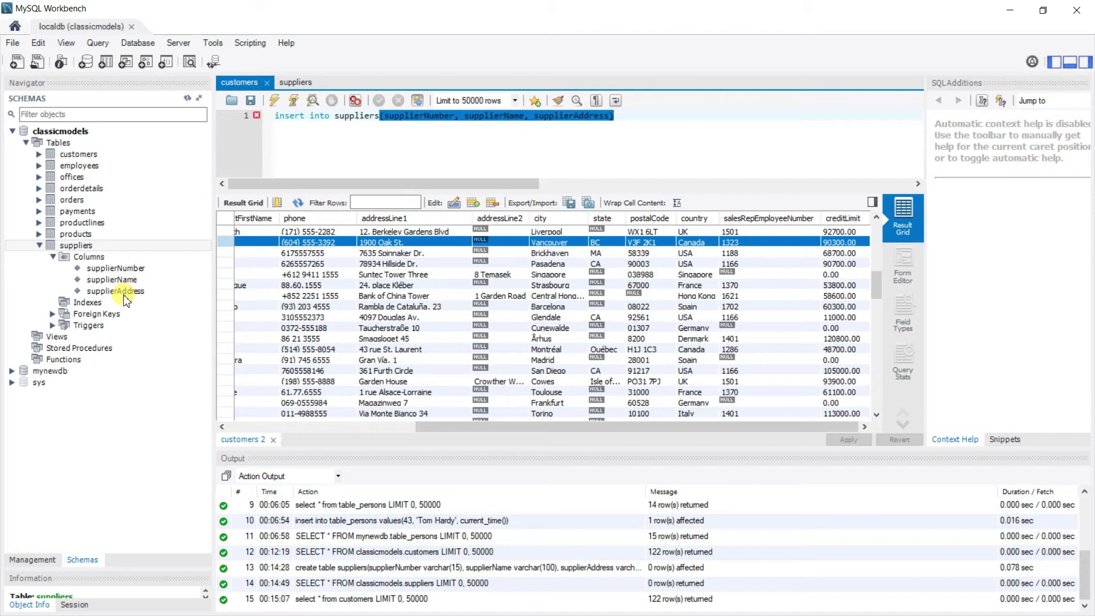
Step: Append 'select *' after the suppliers column list (supplierNumber, supplierName, supplierAddress)
click(416, 127)
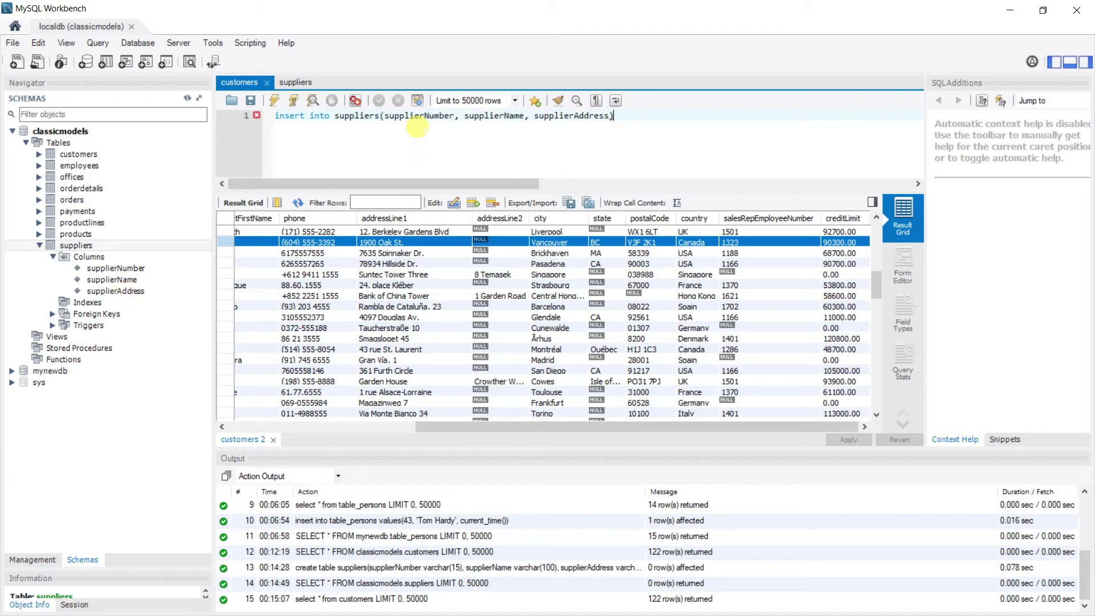
drag(385, 116, 626, 108)
click(622, 113)
key(ctrl+space)
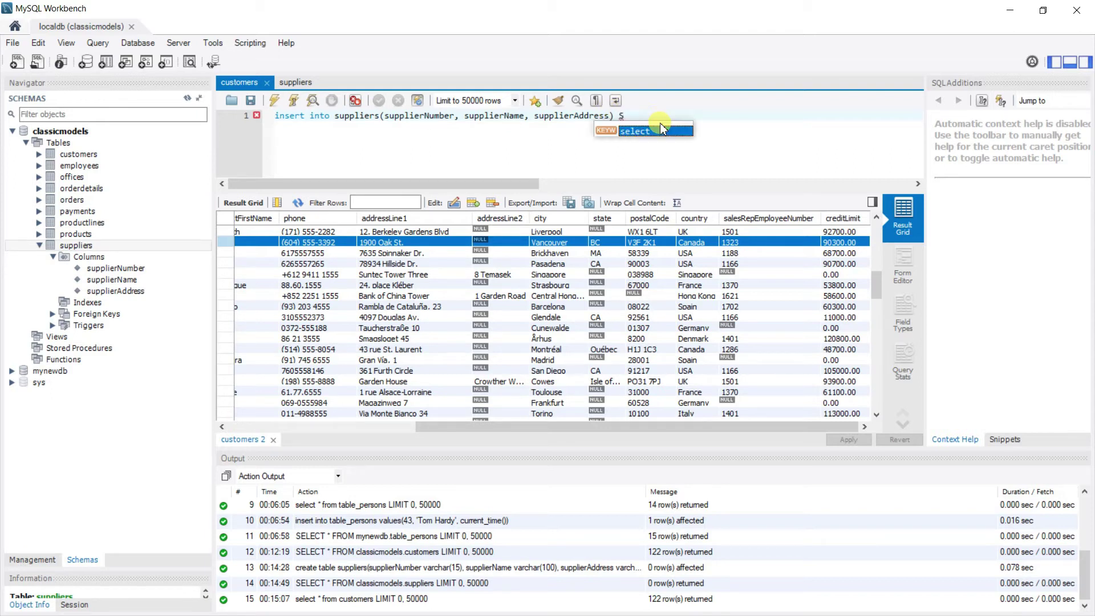
text(select)
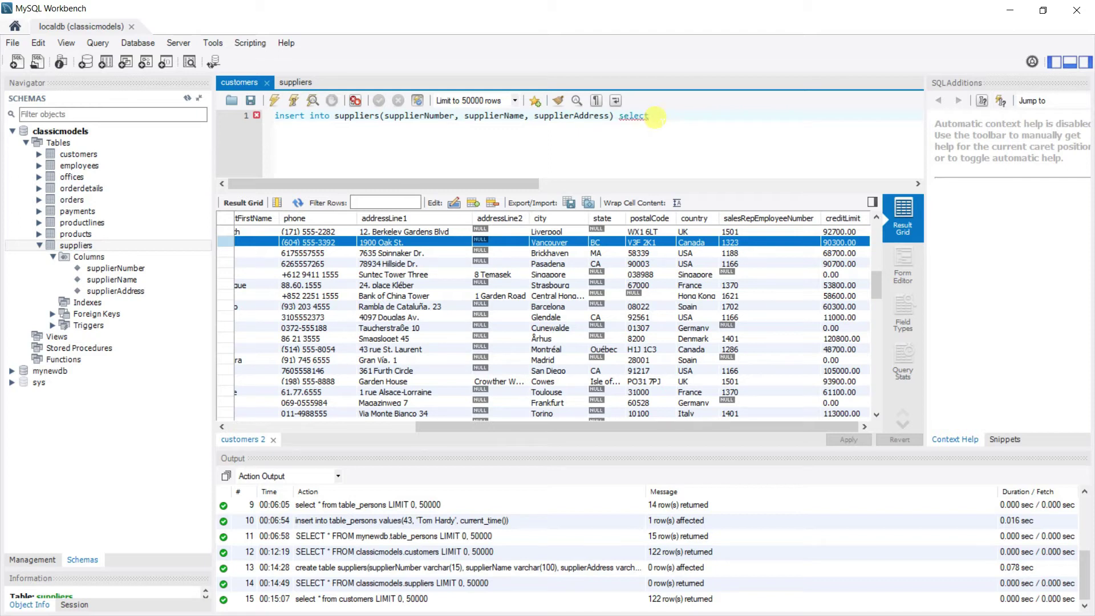
text( *)
drag(503, 428, 197, 407)
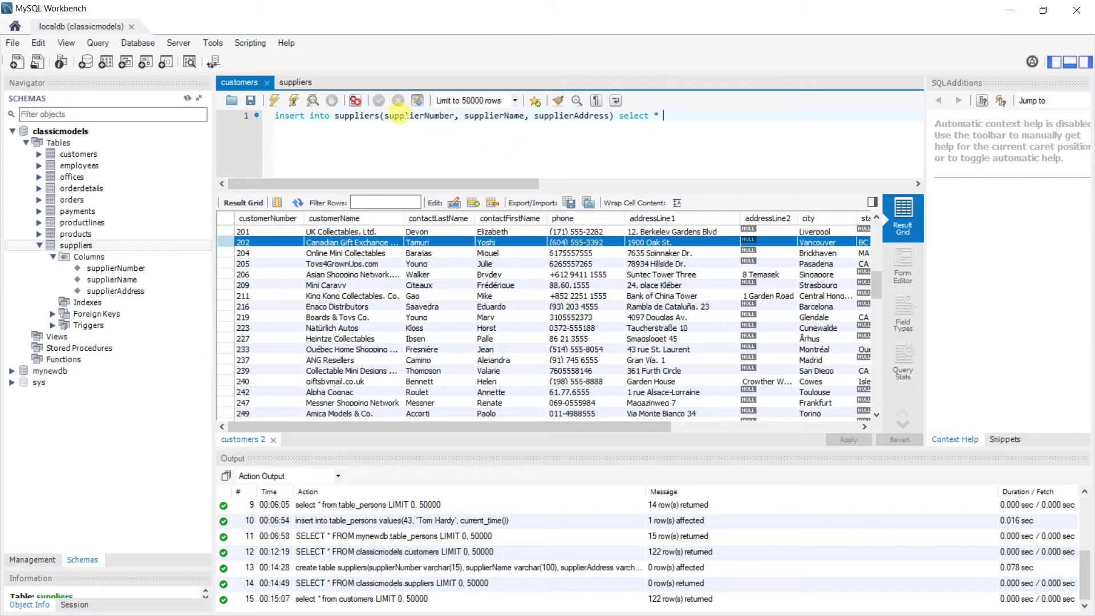
Step: Replace the asterisk with customerName as the first selected column
key(BackSpace)
text(cur)
key(BackSpace)
text(stomerName, conc)
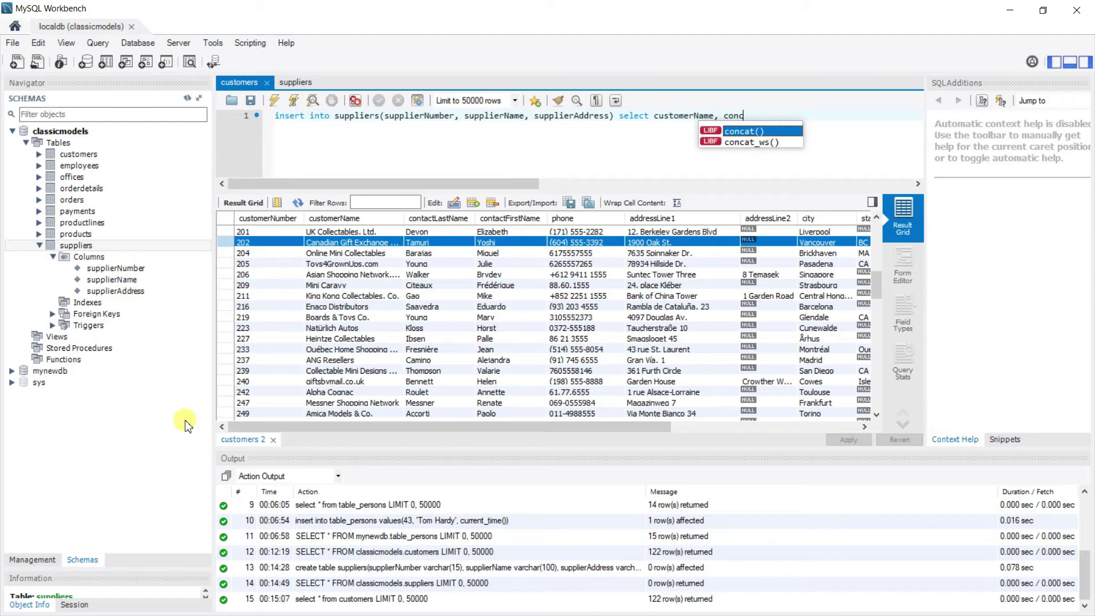
drag(440, 430, 364, 429)
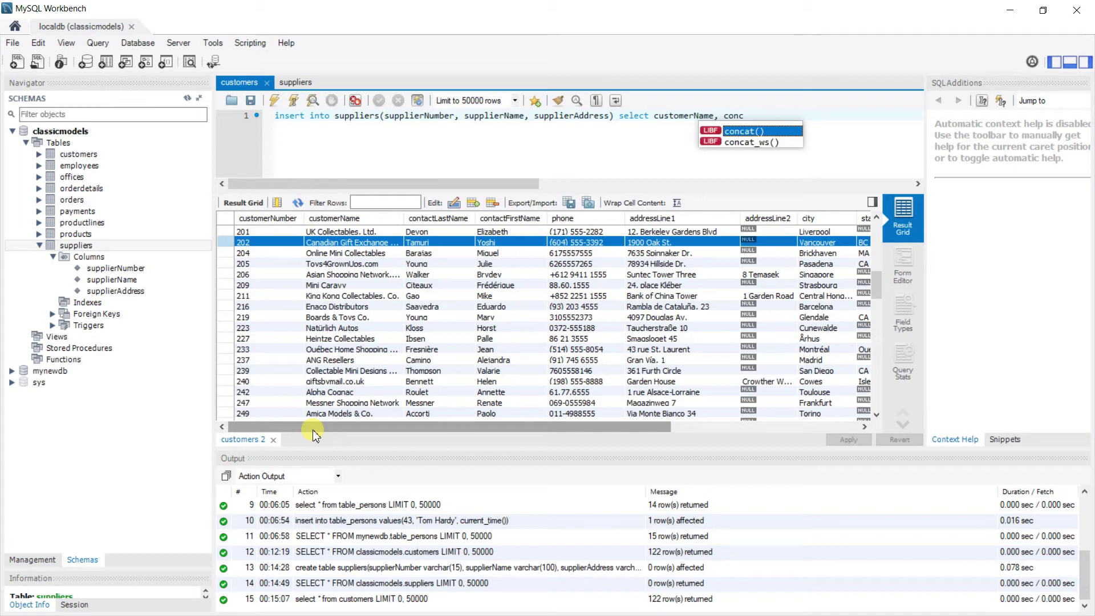
key(Escape)
key(BackSpace)
text(ta)
Step: Add contactFirstName and addressLine1 to the select list, followed by FROM
key(BackSpace)
key(BackSpace)
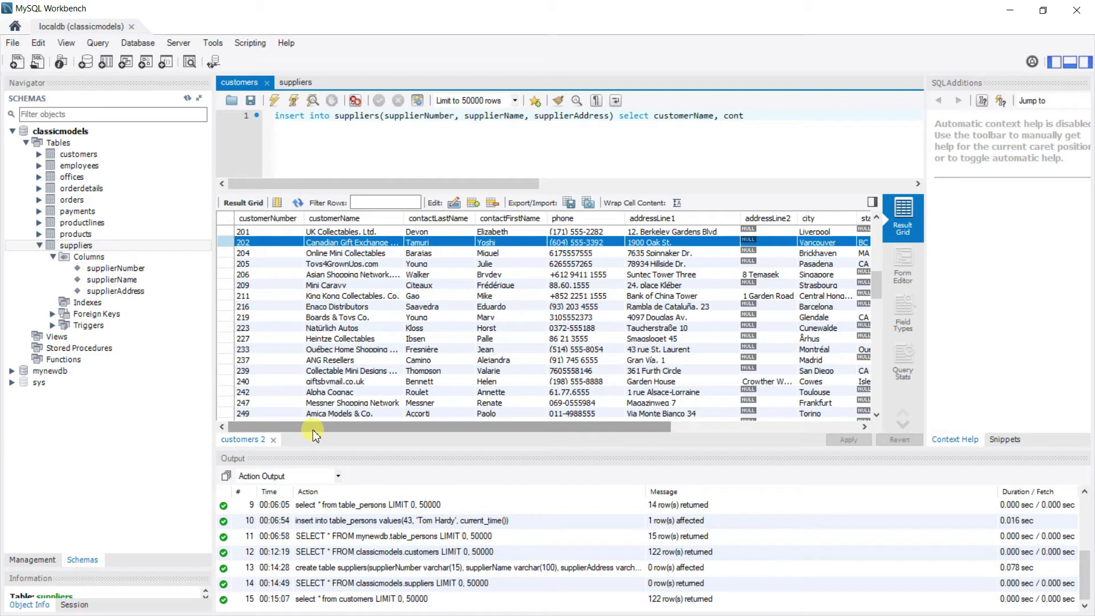
key(ctrl+space)
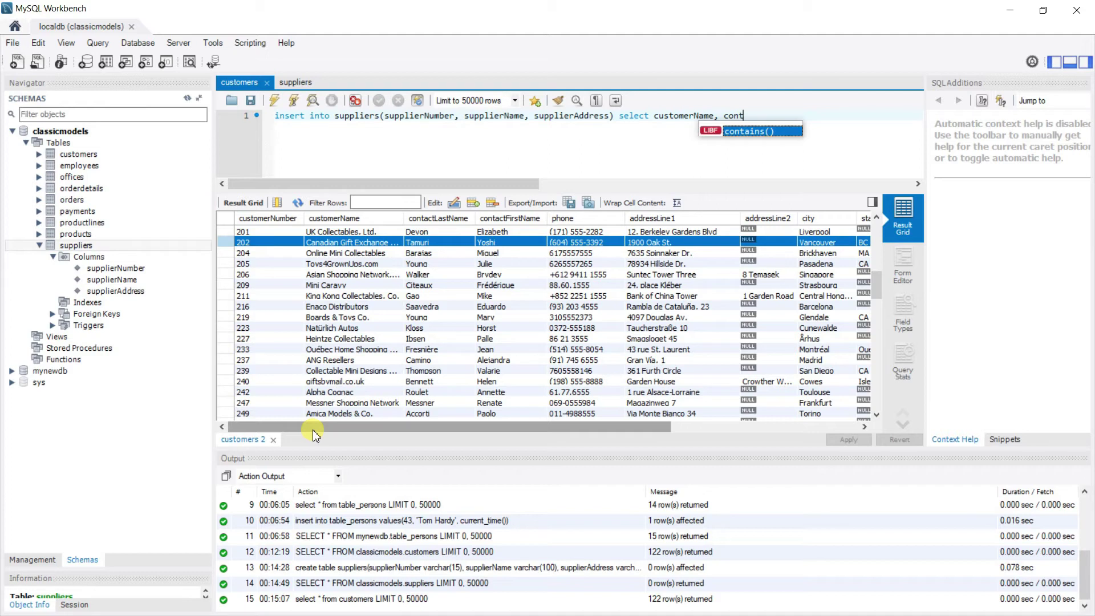
key(BackSpace)
key(BackSpace)
key(BackSpace)
key(BackSpace)
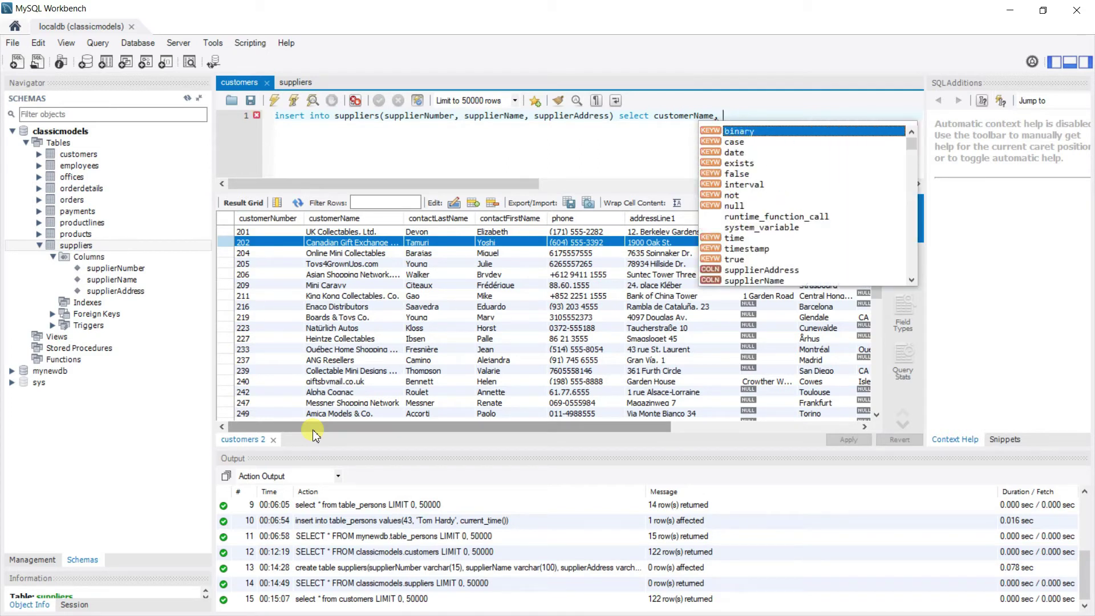
text(contact)
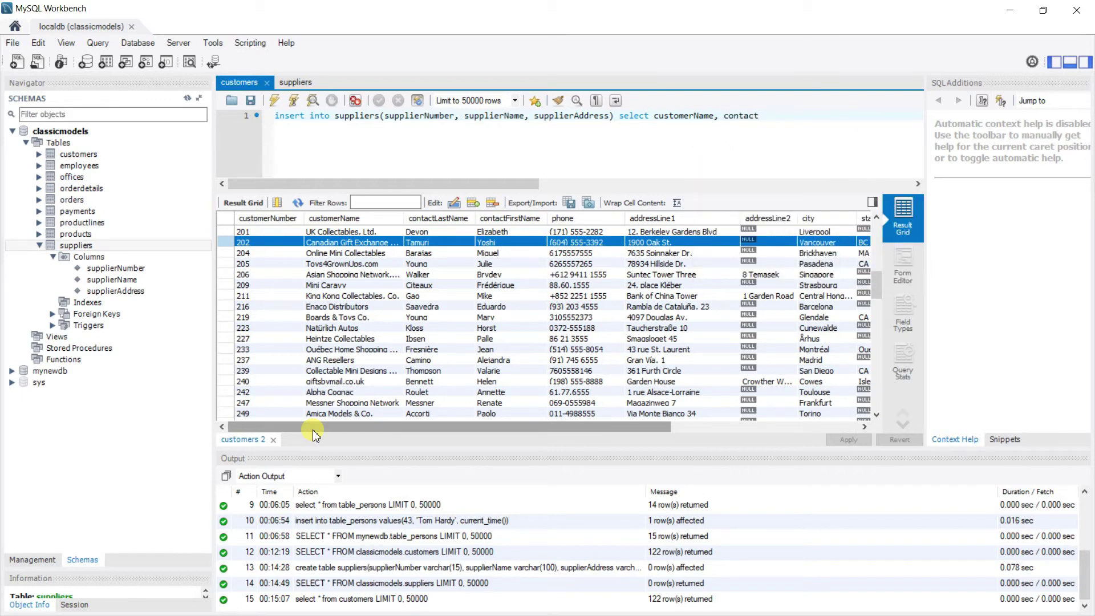
text(FirstName, ad)
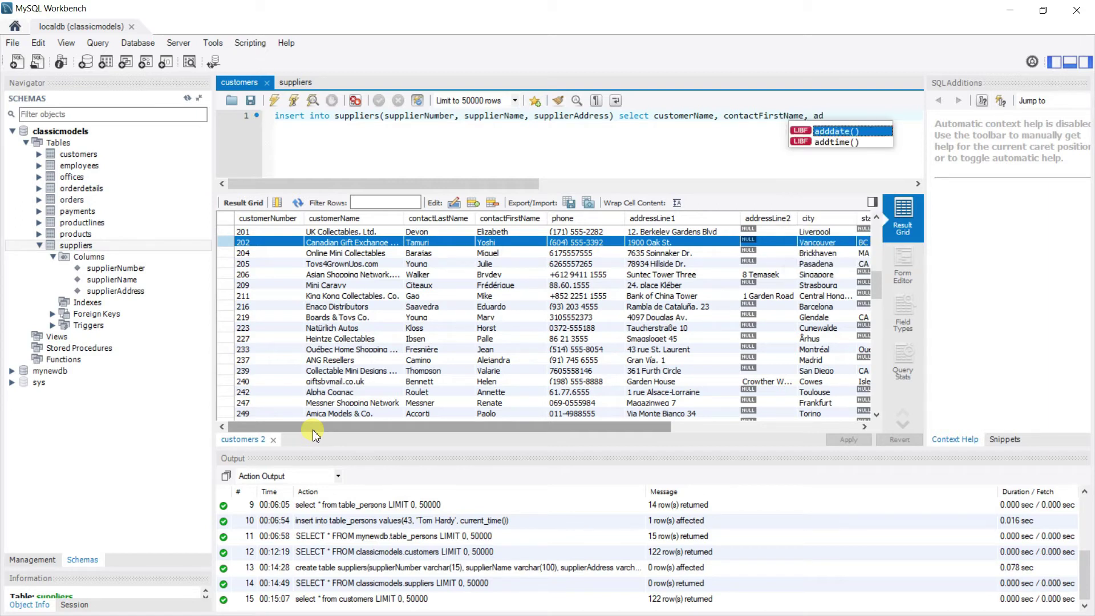
text(ressLine)
key(BackSpace)
key(BackSpace)
key(BackSpace)
key(BackSpace)
key(BackSpace)
key(BackSpace)
key(BackSpace)
key(BackSpace)
text(dressLine1)
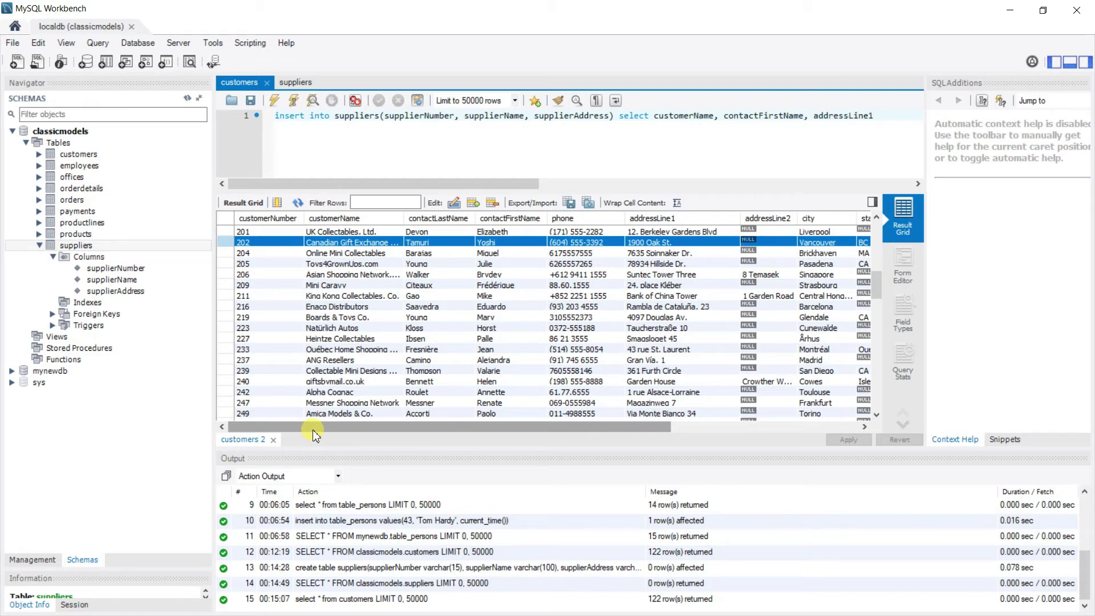
text( FROM)
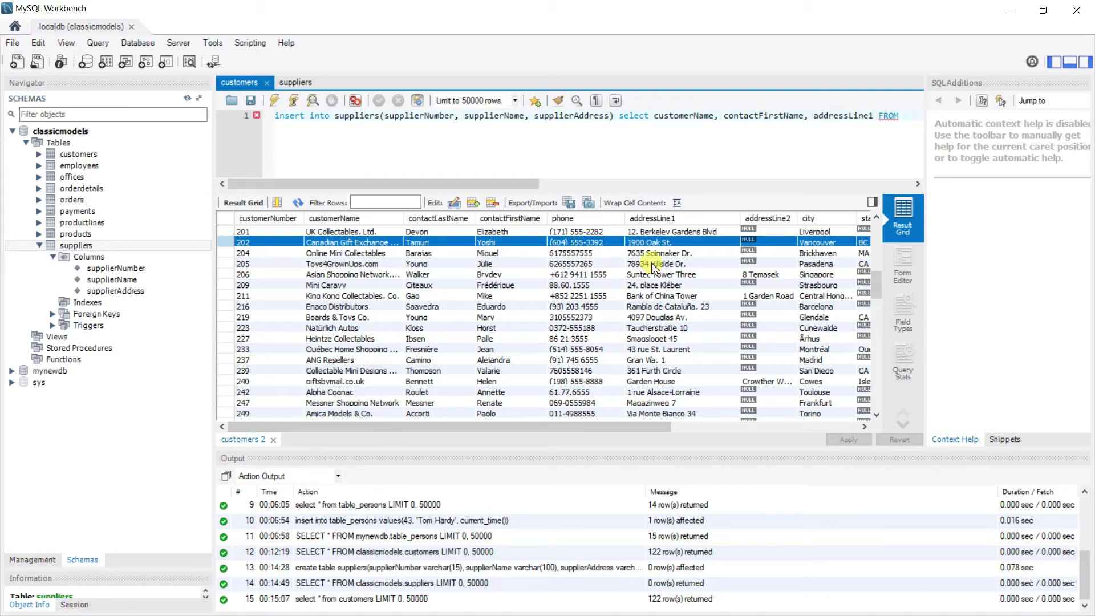
Step: Make customers the source table after FROM
drag(654, 116, 881, 112)
click(896, 107)
text(customers)
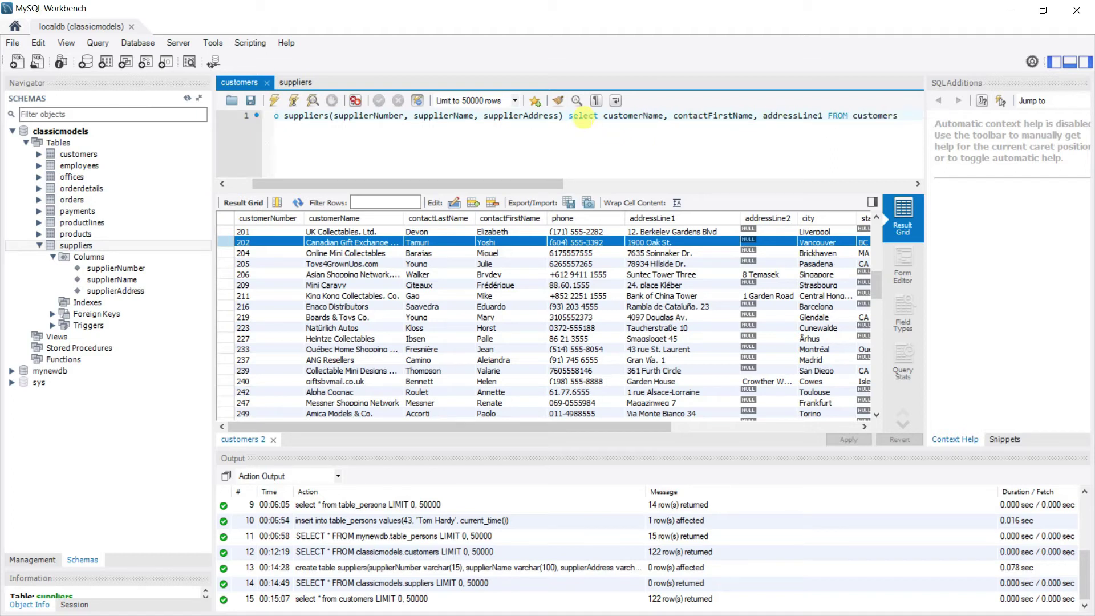
drag(573, 114, 913, 105)
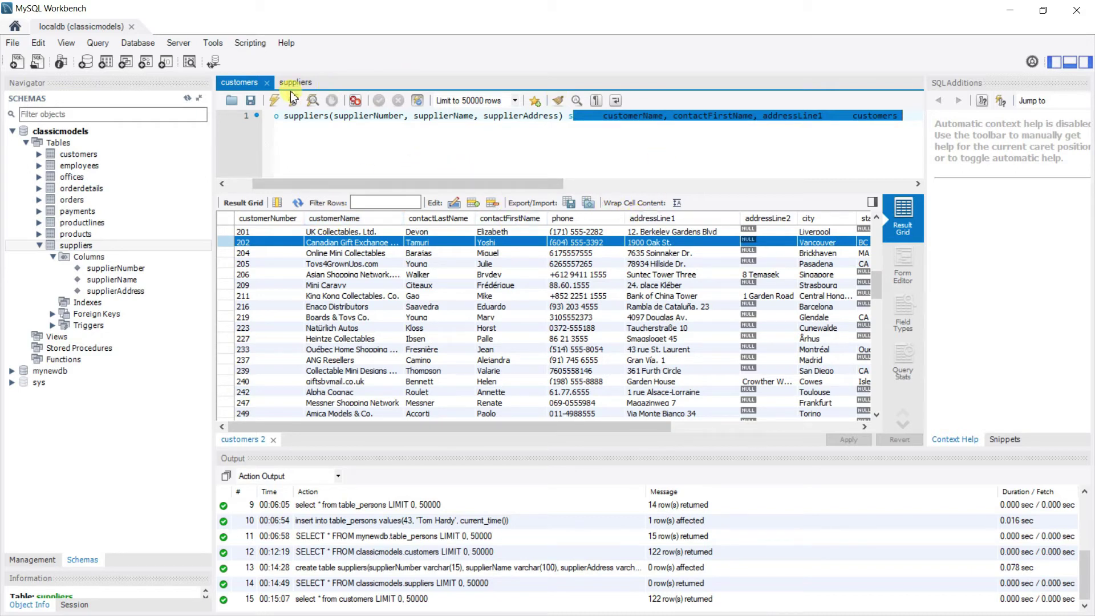
key(End)
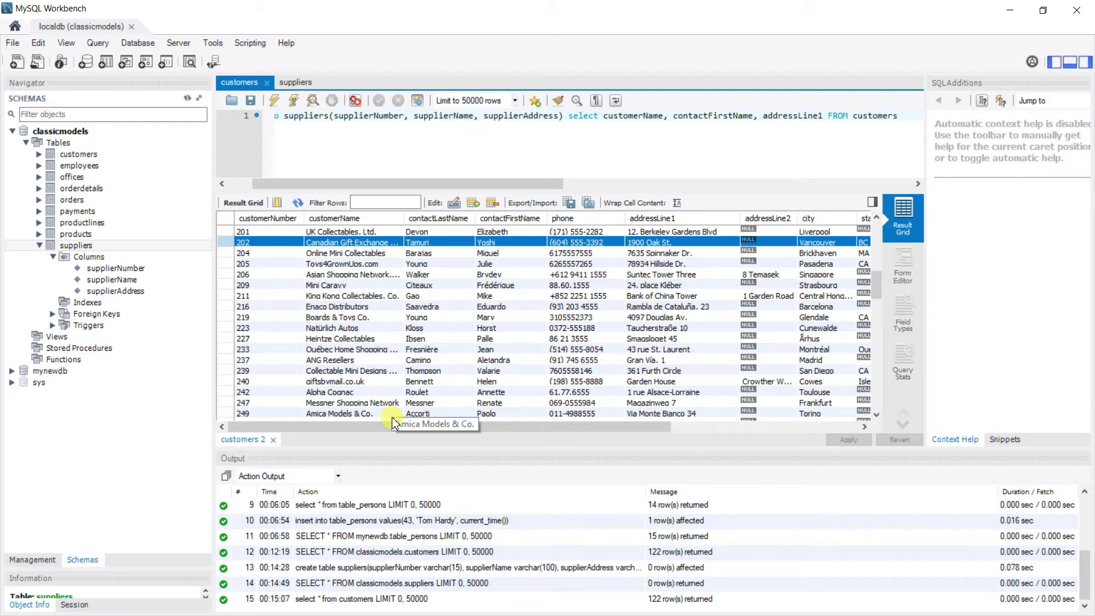
Step: Add the filter WHERE country = 'canada' AND state = 'CA'
text(W)
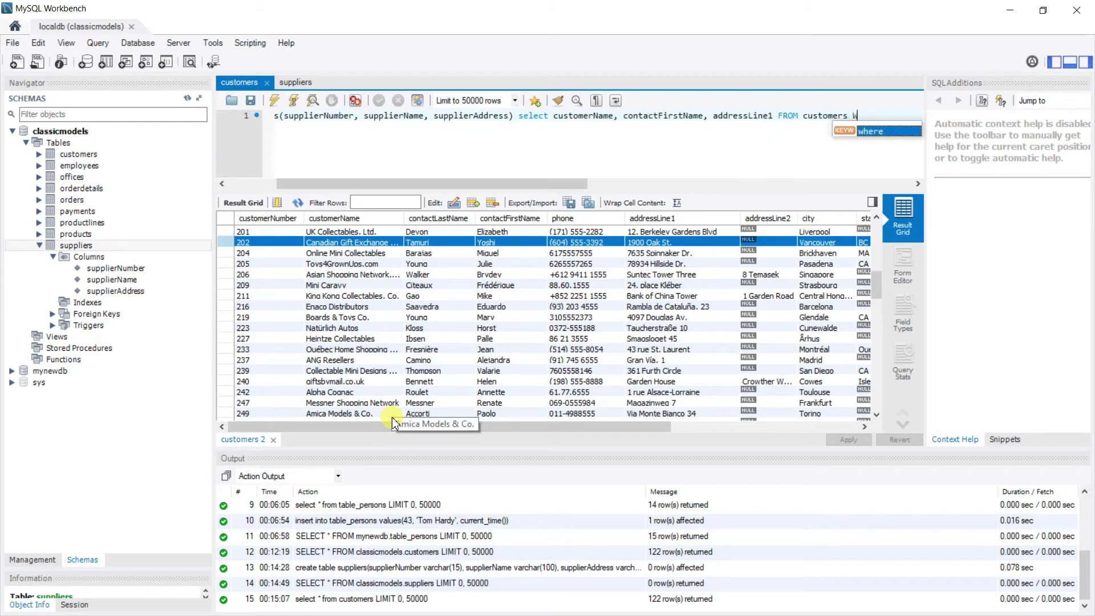
key(Return)
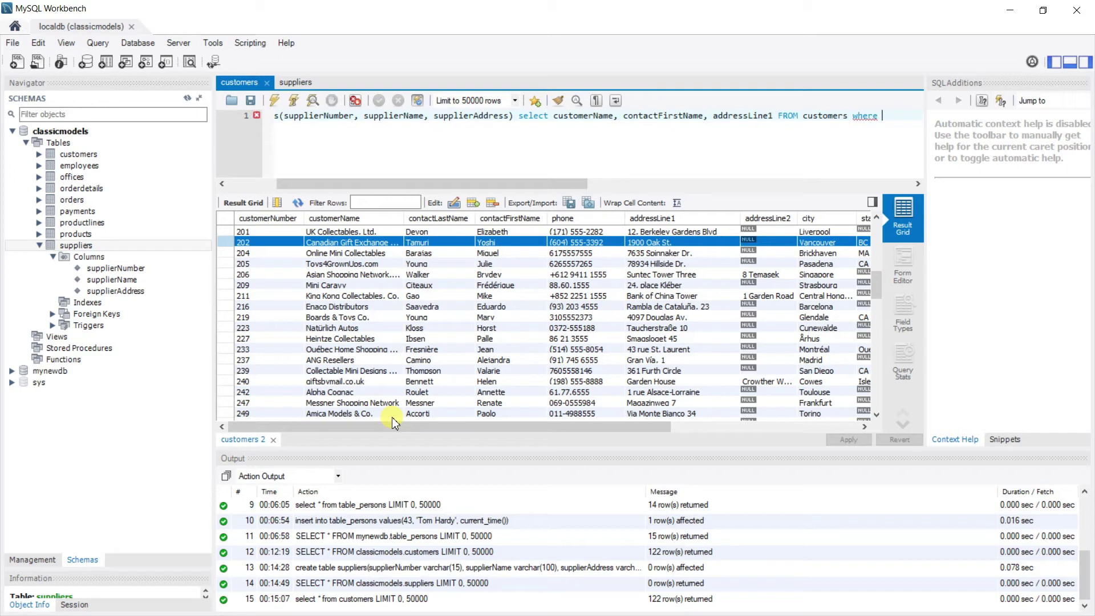
text(country)
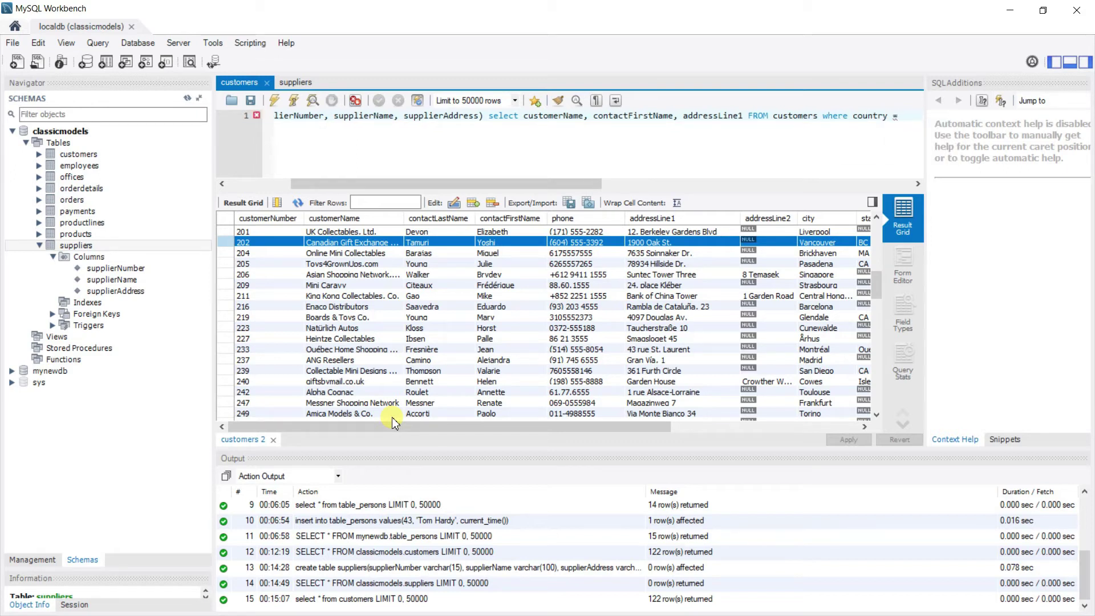
text( = 'ca)
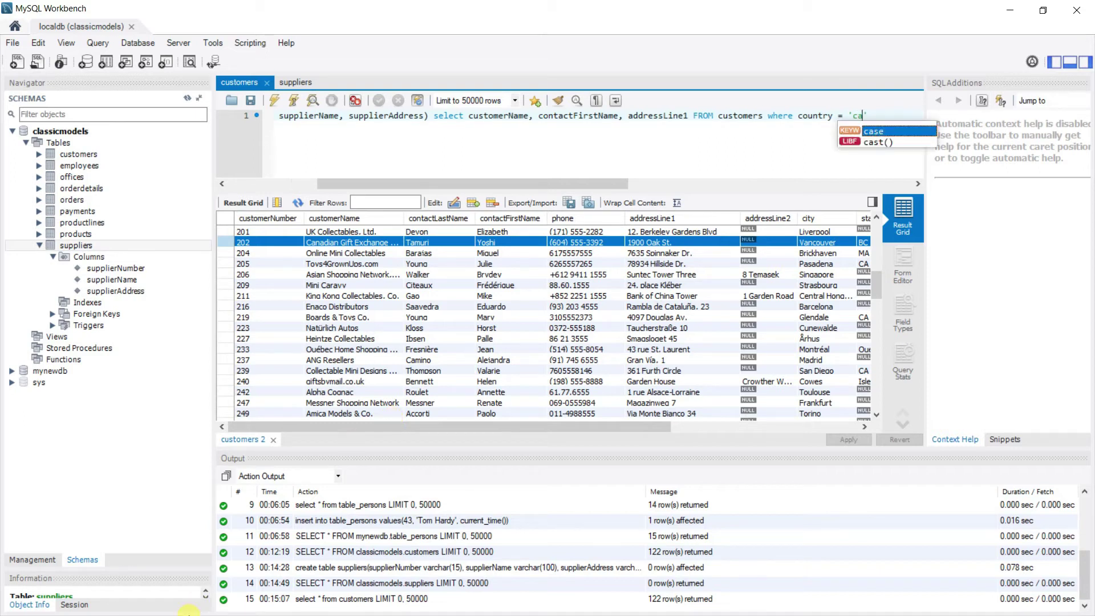
text(nada' AND )
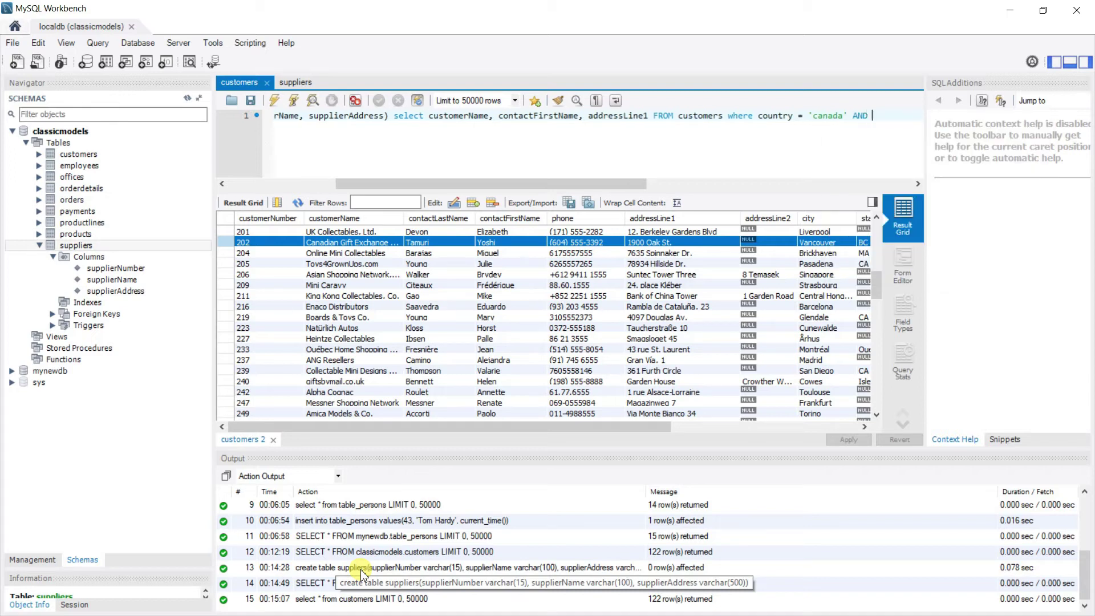
text(state =)
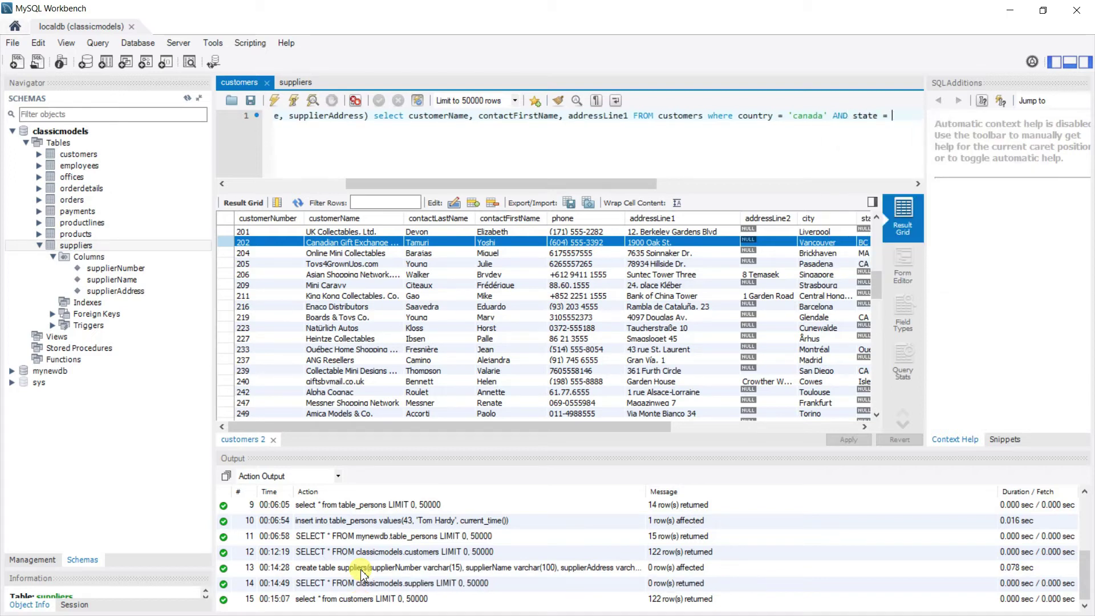
key(Return)
key(BackSpace)
text(= )
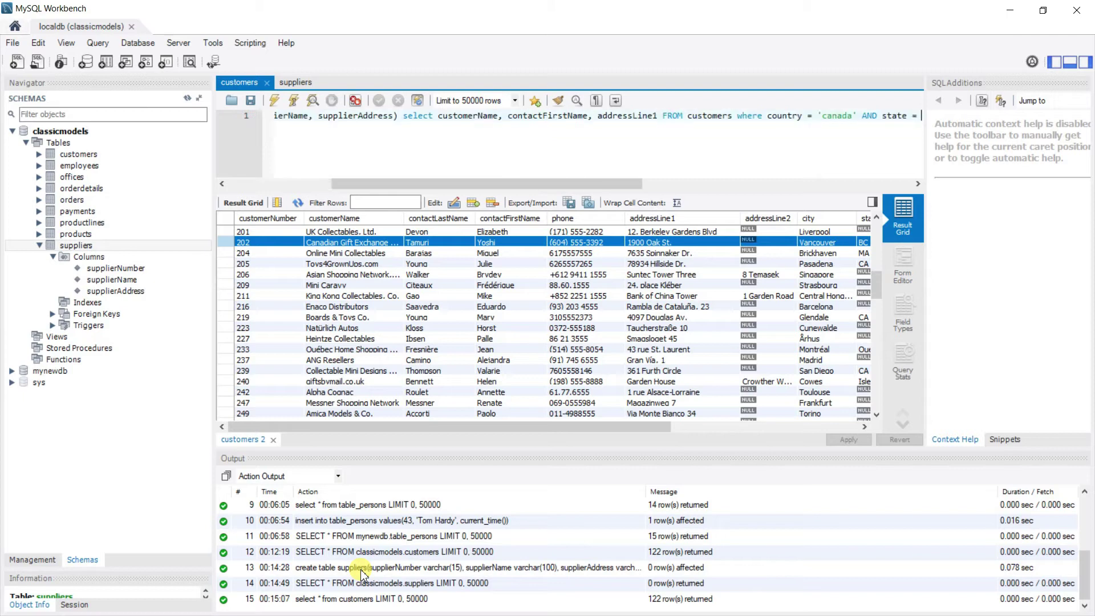
text('CA)
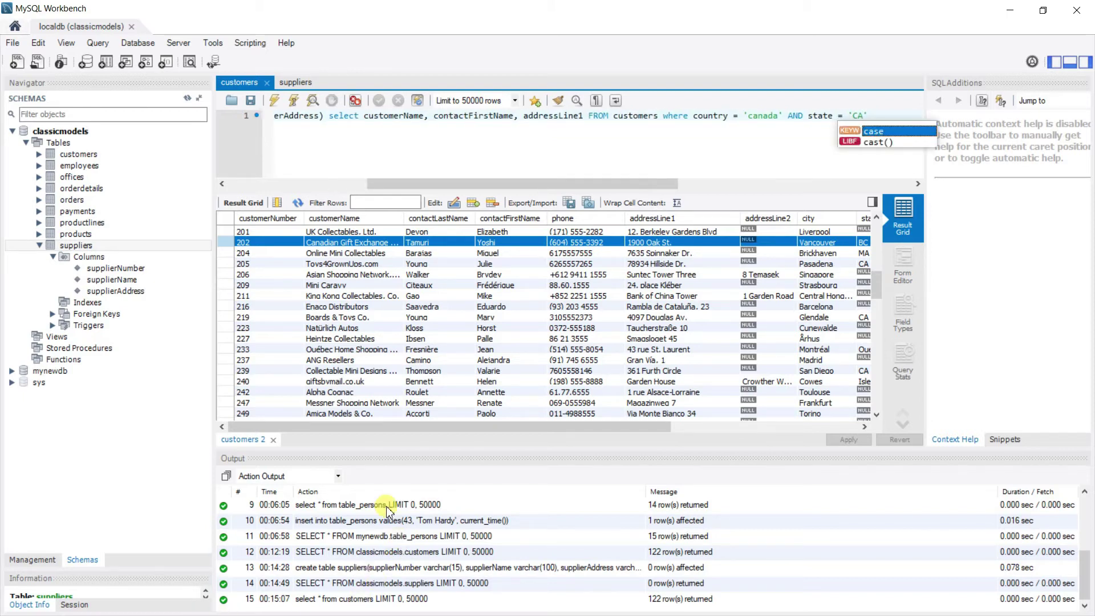
drag(447, 427, 672, 427)
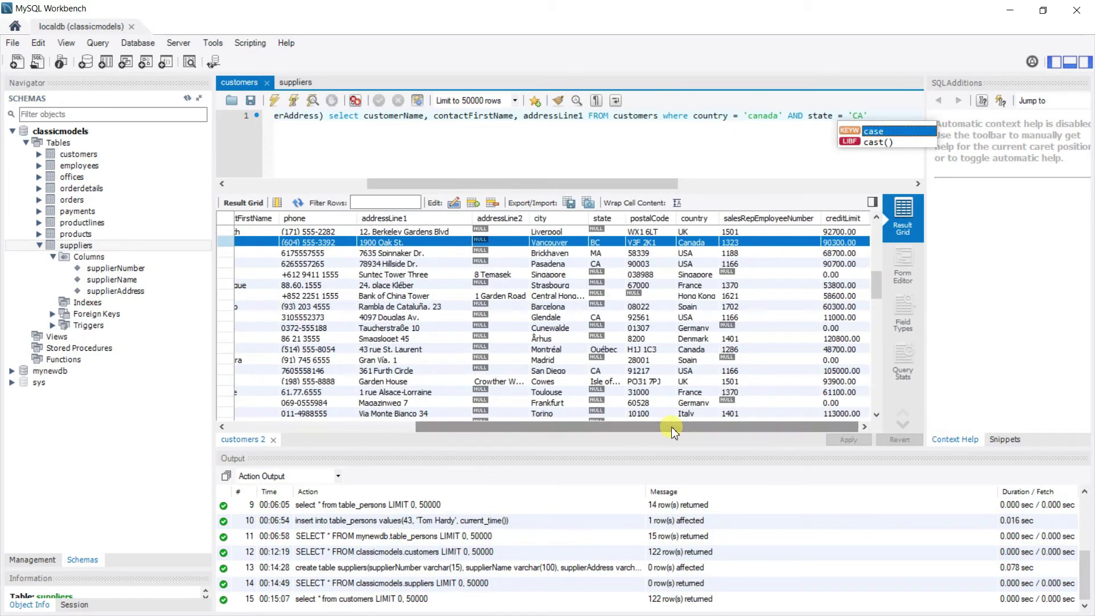
click(596, 319)
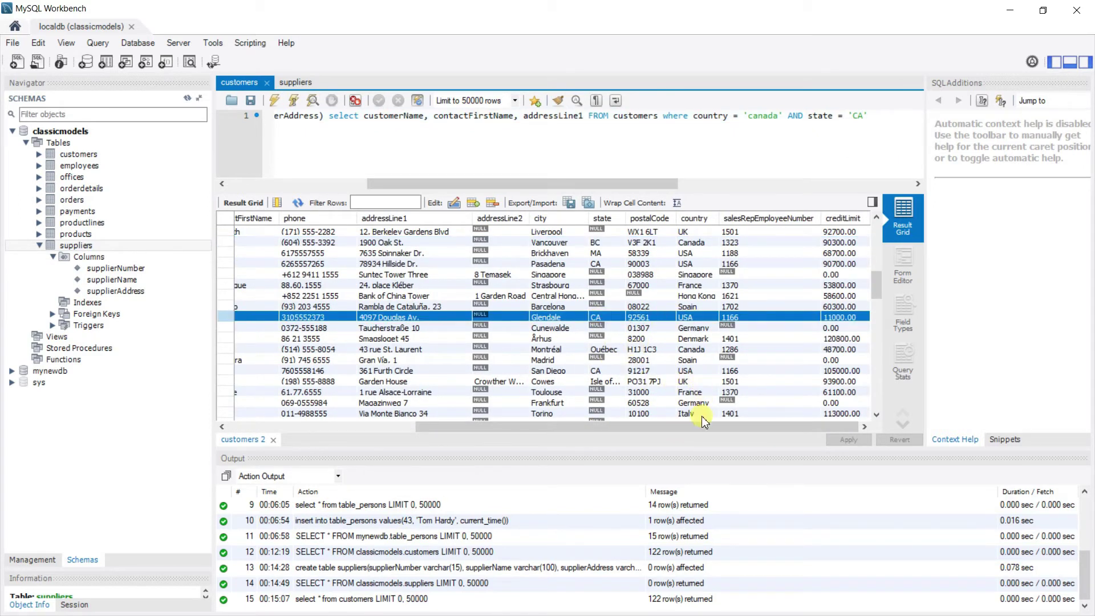
click(599, 244)
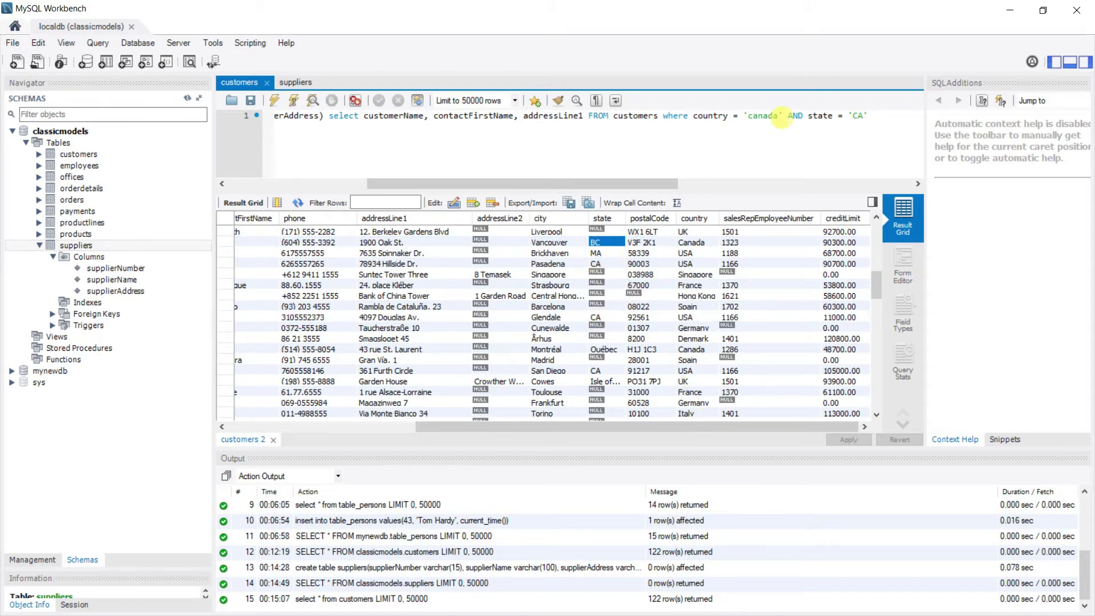
double_click(856, 114)
text(BC)
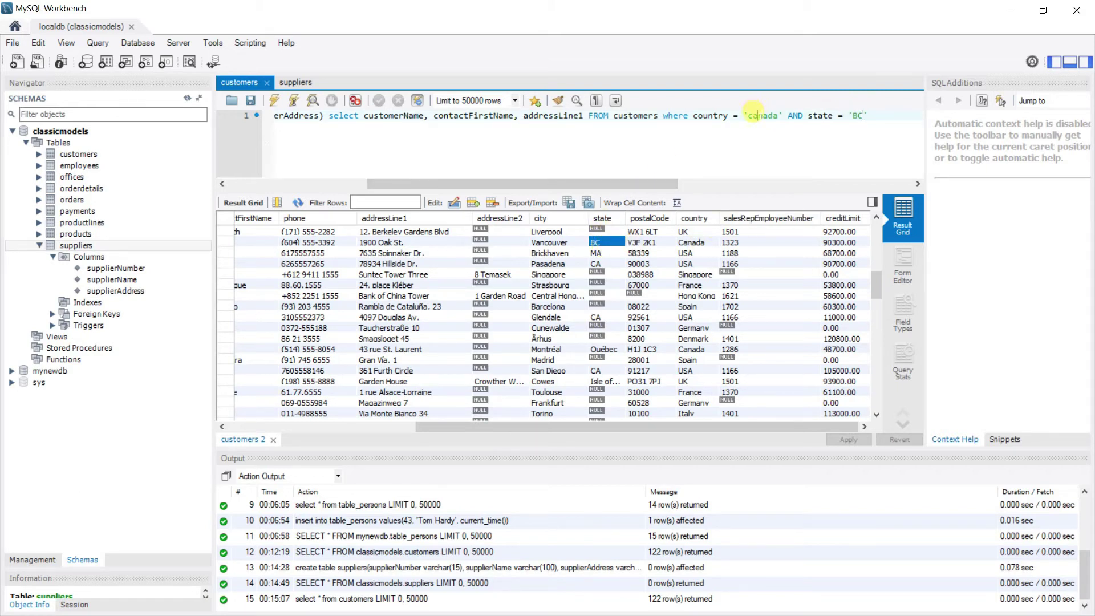
key(ctrl+a)
key(End)
drag(645, 184, 455, 195)
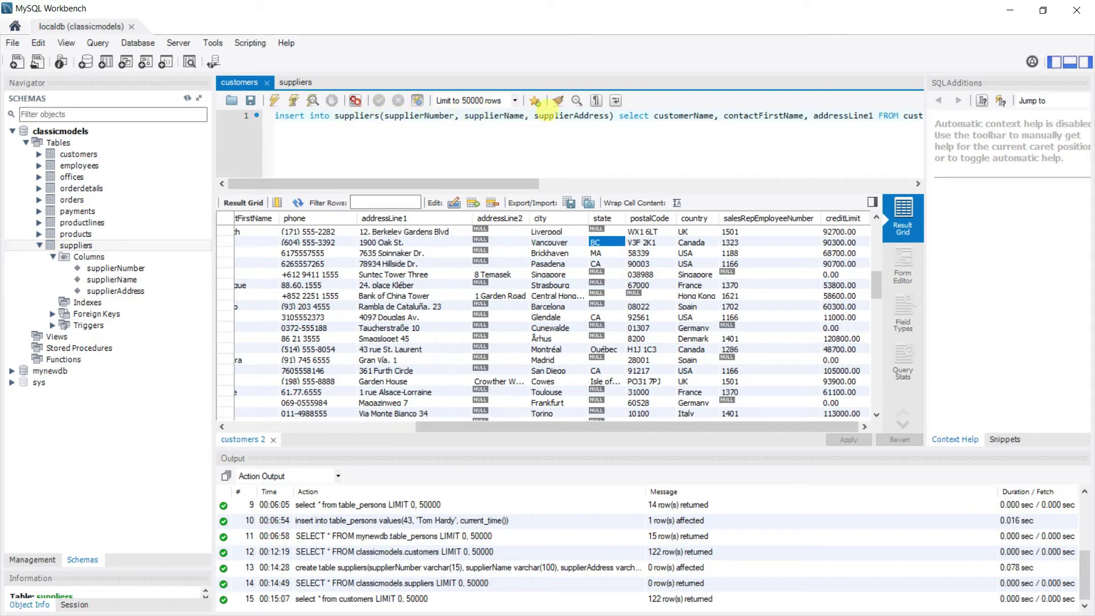
Step: Review the INSERT…SELECT and execute it, getting Error 1265 on supplierNumber
drag(488, 183, 657, 183)
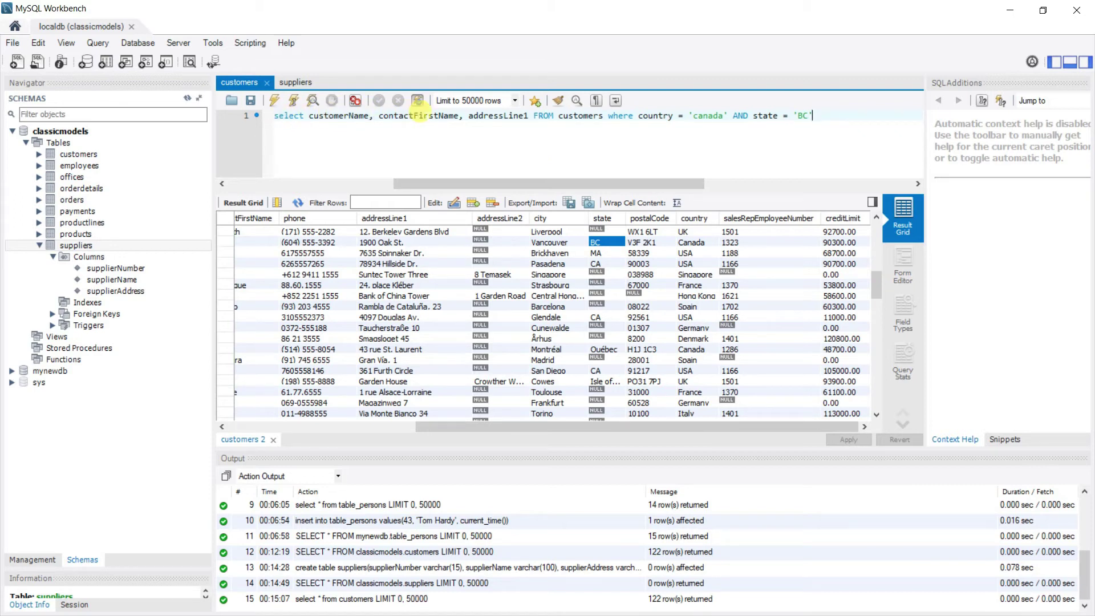
drag(501, 183, 432, 183)
drag(466, 116, 685, 99)
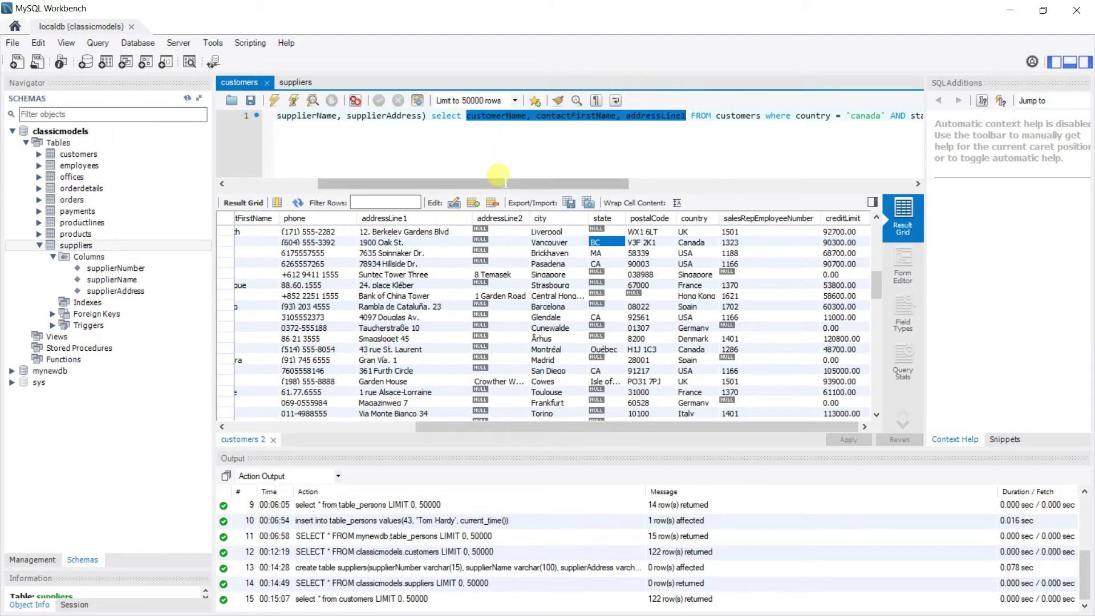
drag(500, 183, 342, 184)
drag(384, 115, 609, 101)
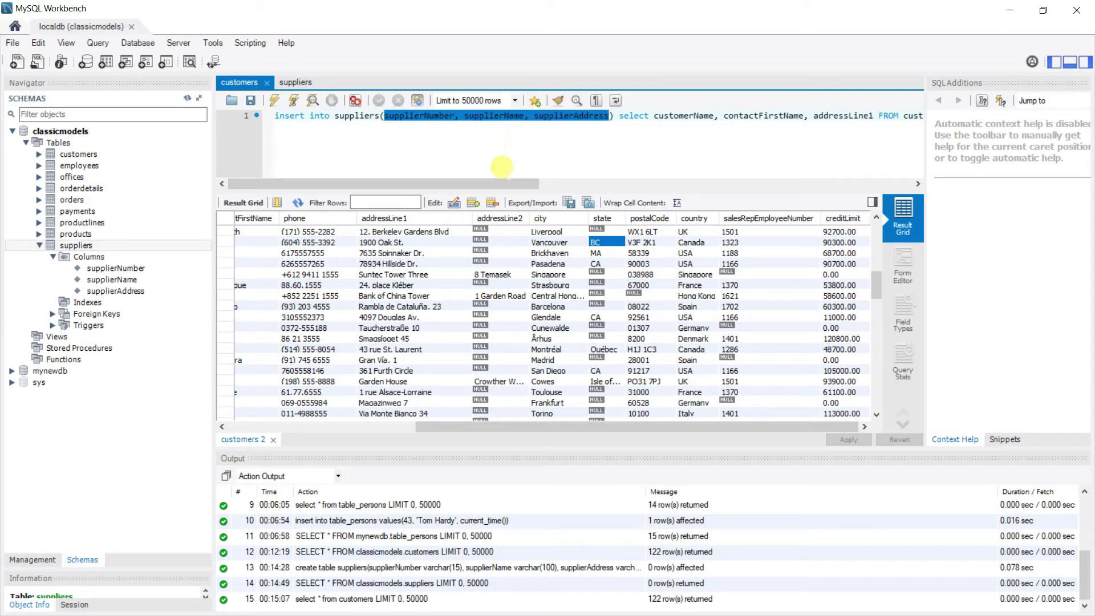
drag(498, 179, 668, 180)
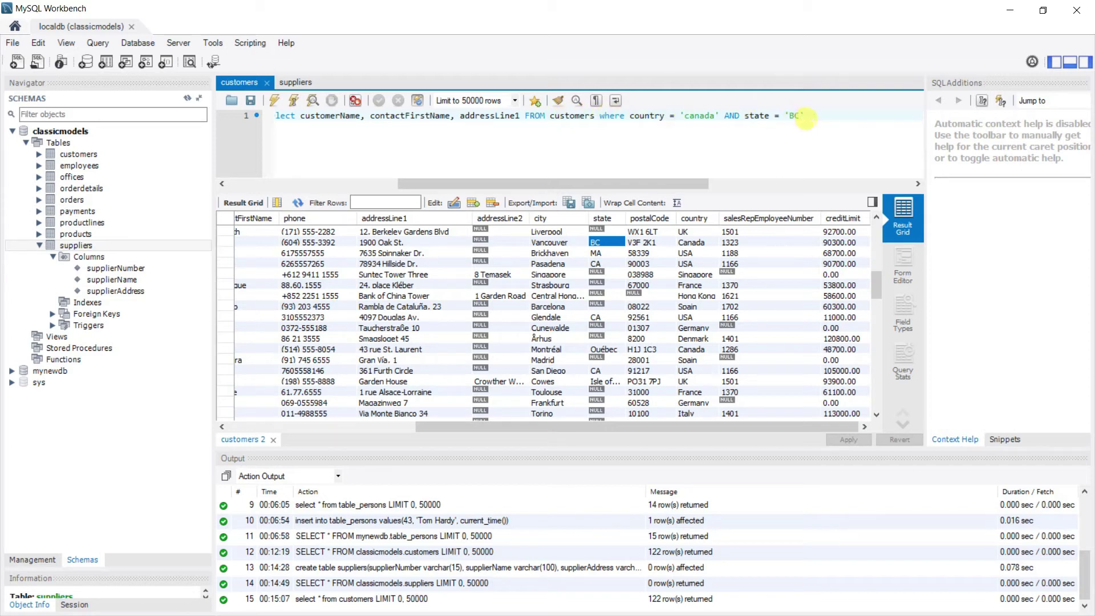
drag(801, 116, 492, 115)
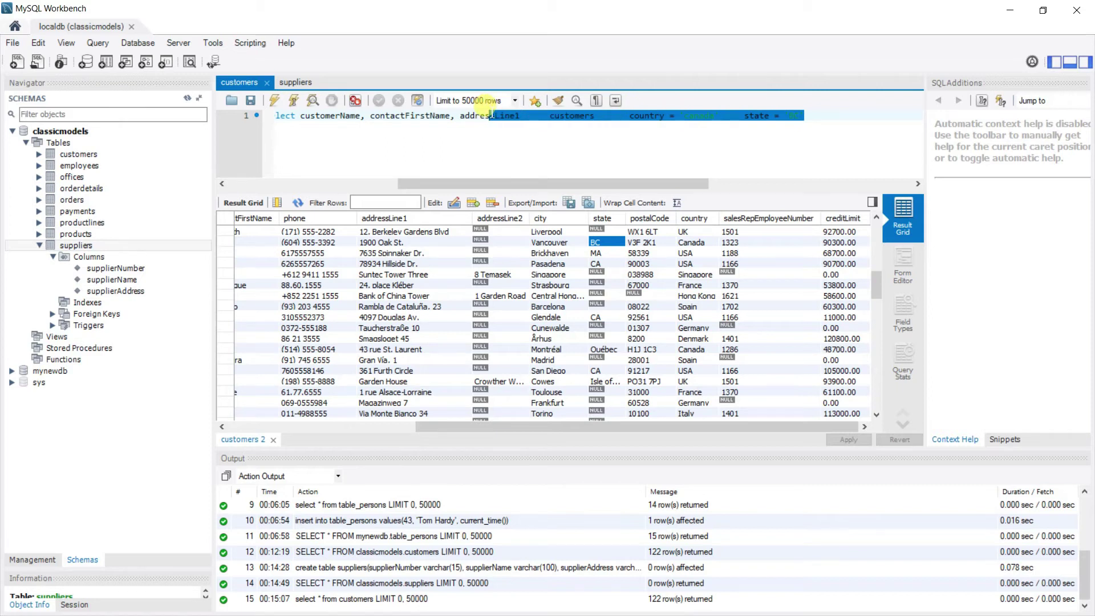
click(613, 120)
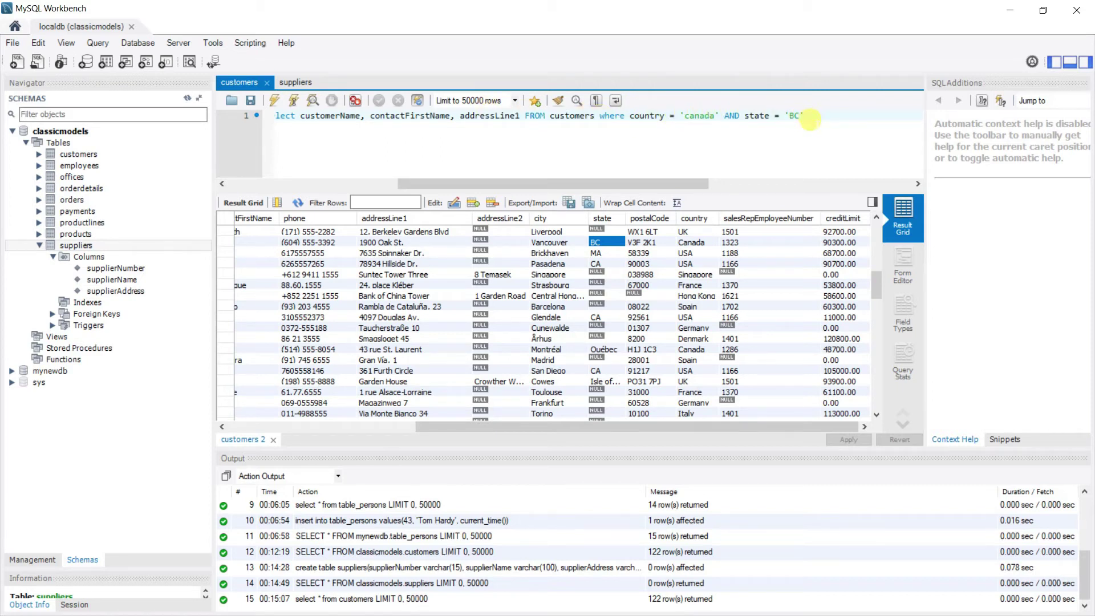
key(ctrl+Return)
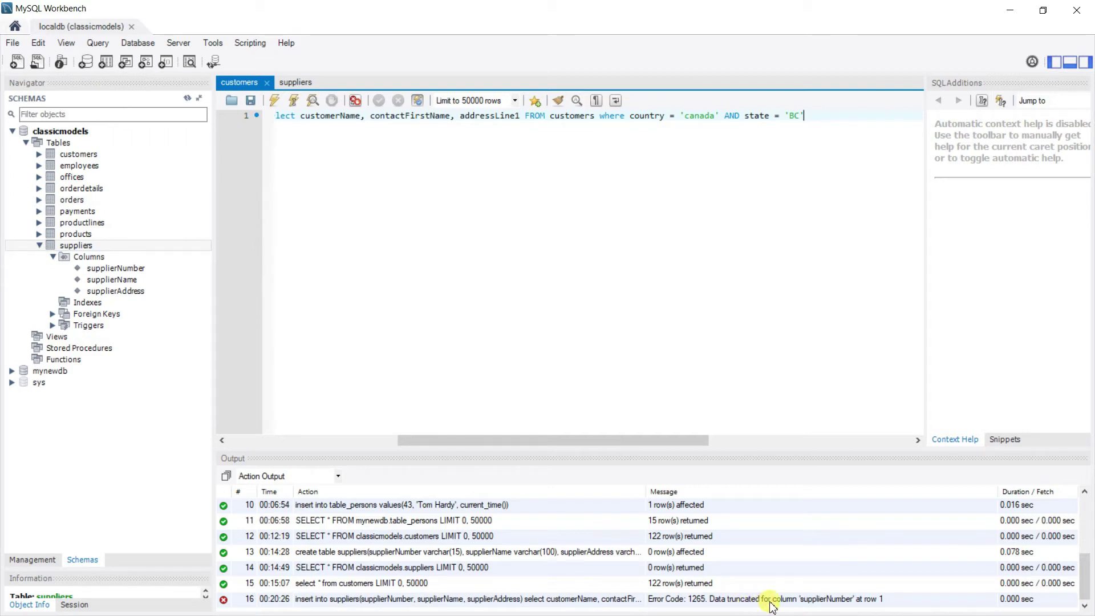
click(771, 600)
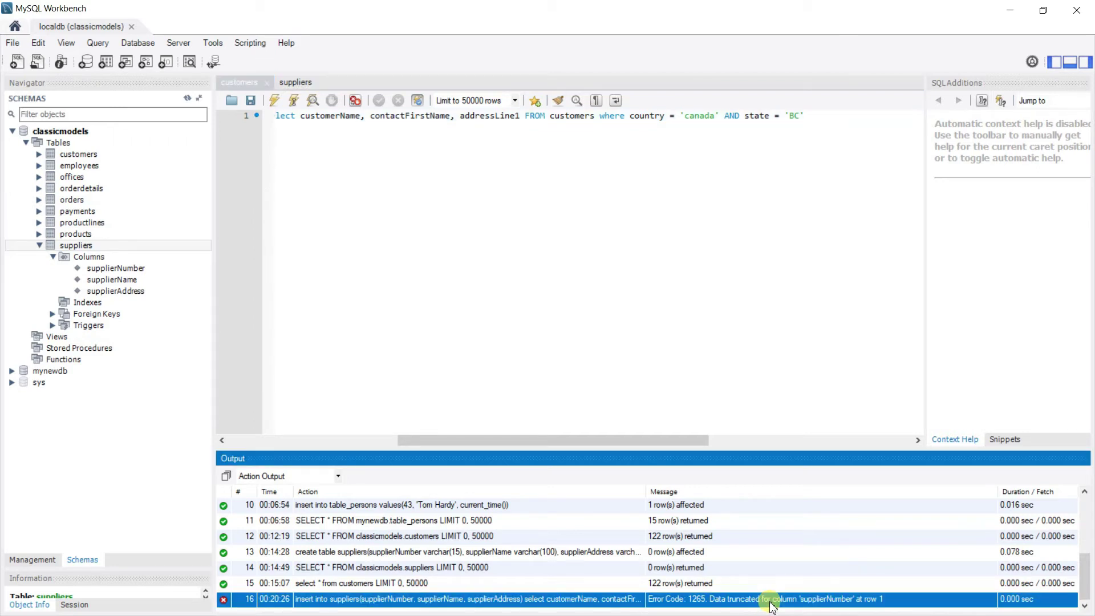
drag(503, 440, 281, 416)
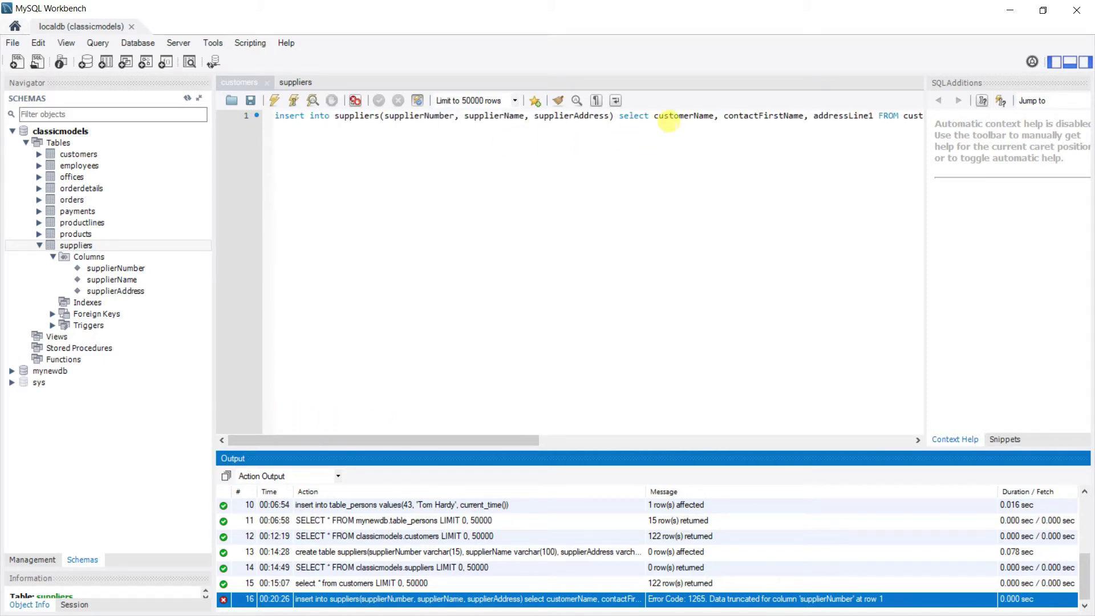
double_click(695, 112)
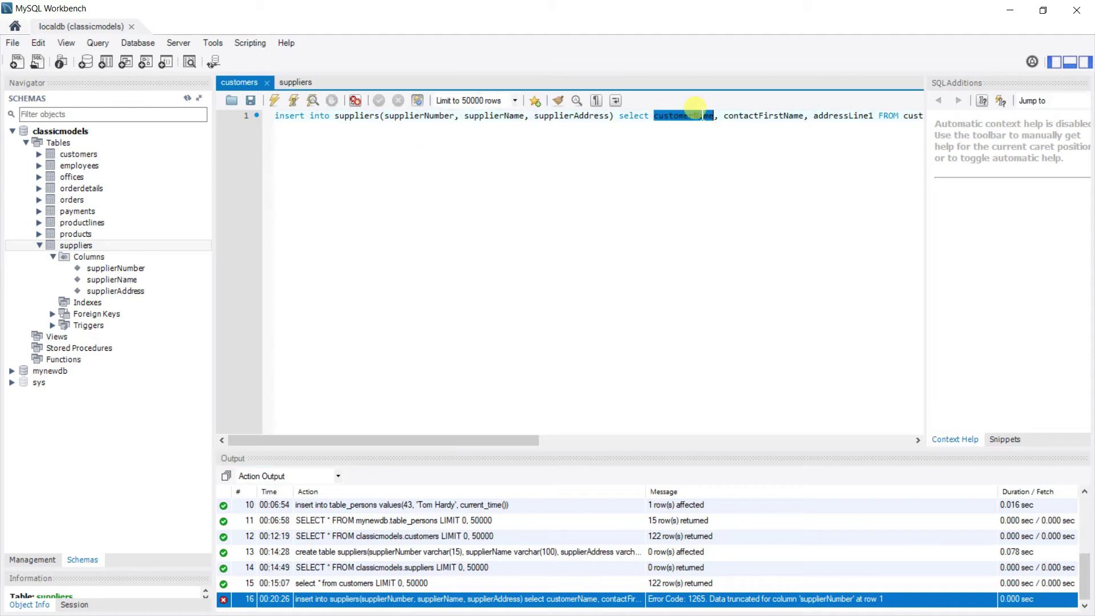
double_click(417, 115)
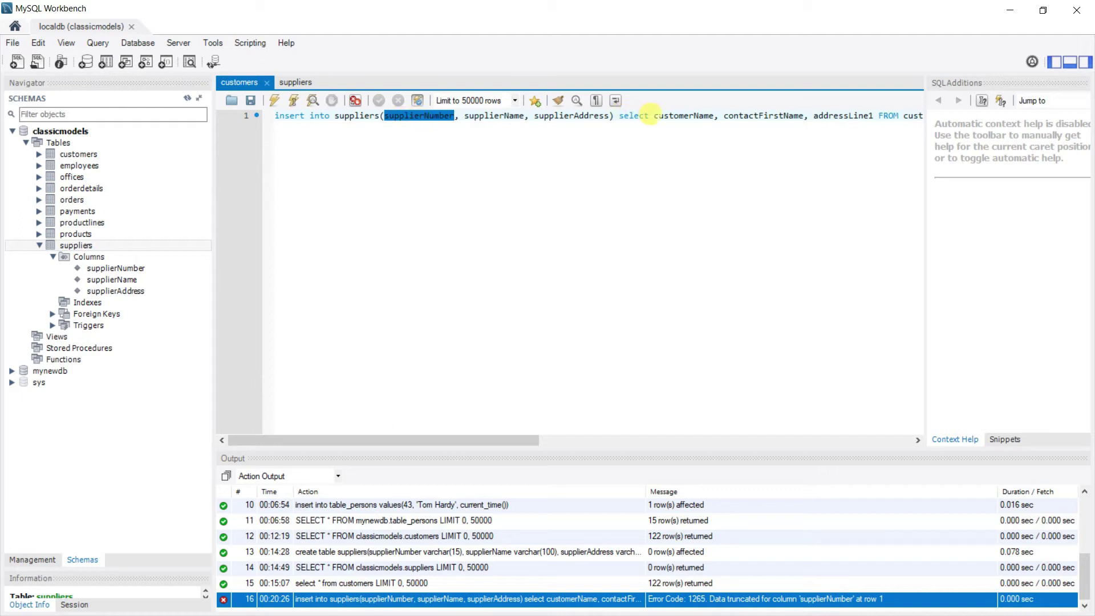
click(671, 115)
double_click(671, 115)
key(ctrl+c)
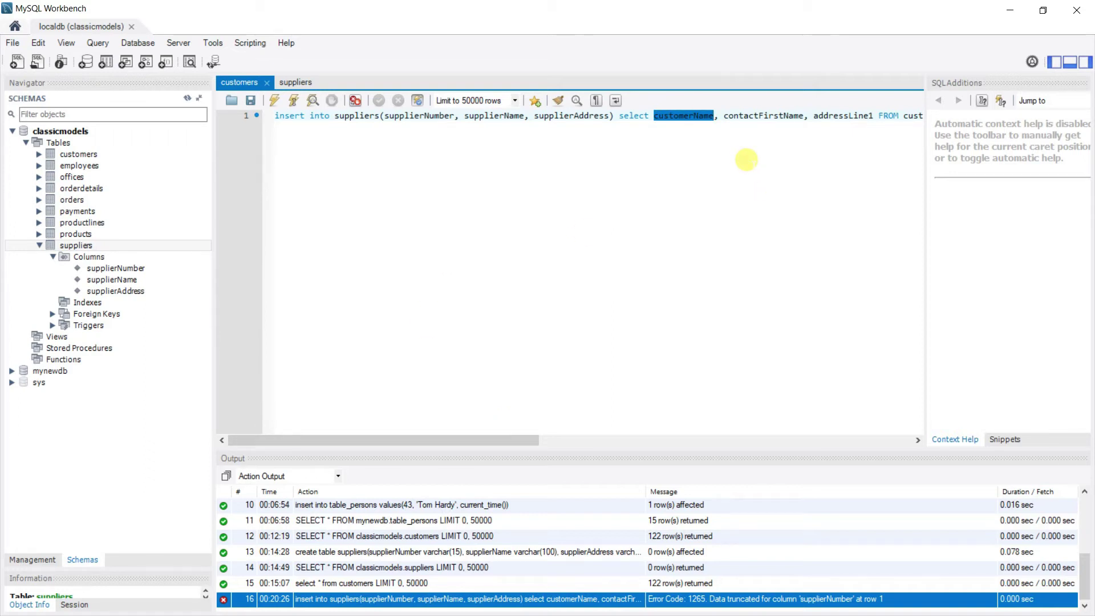
Step: Change the select list to customerNumber, customerName, addressLine1
key(Delete)
double_click(709, 114)
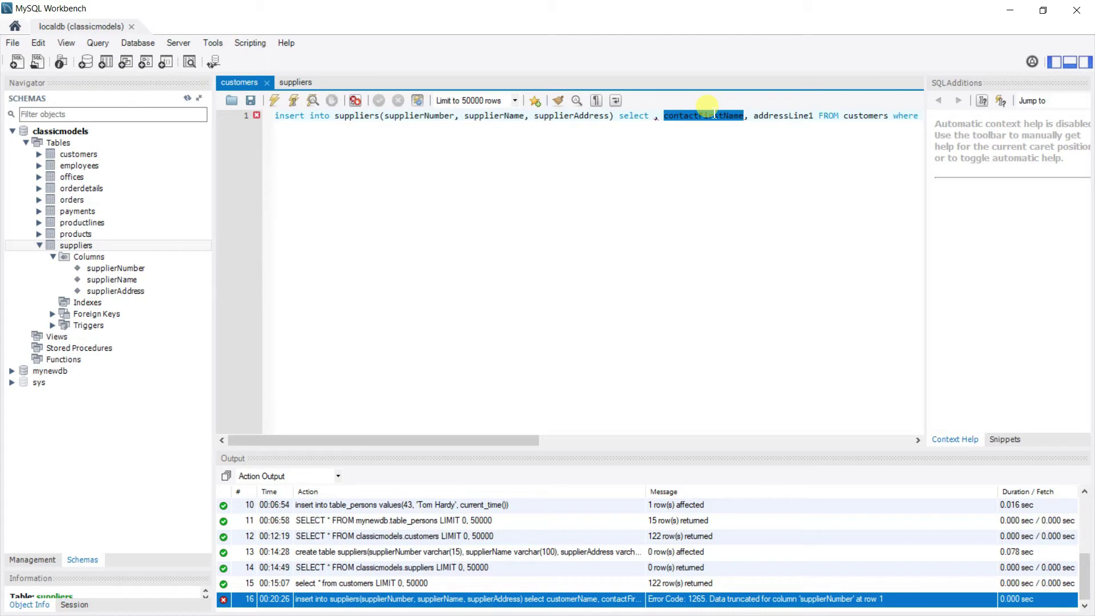
key(ctrl+v)
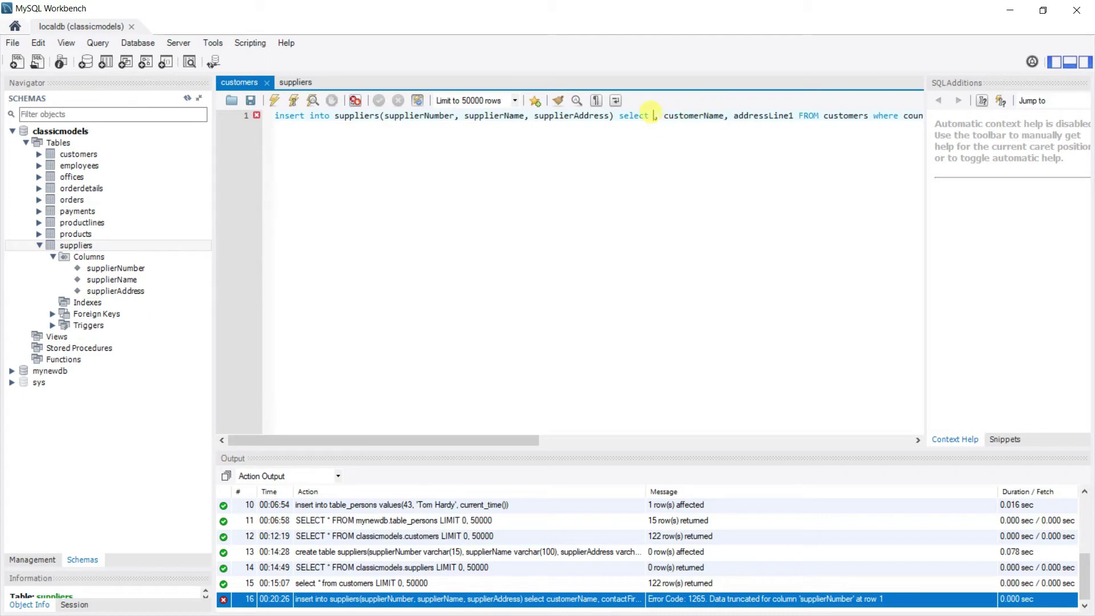
text(cu)
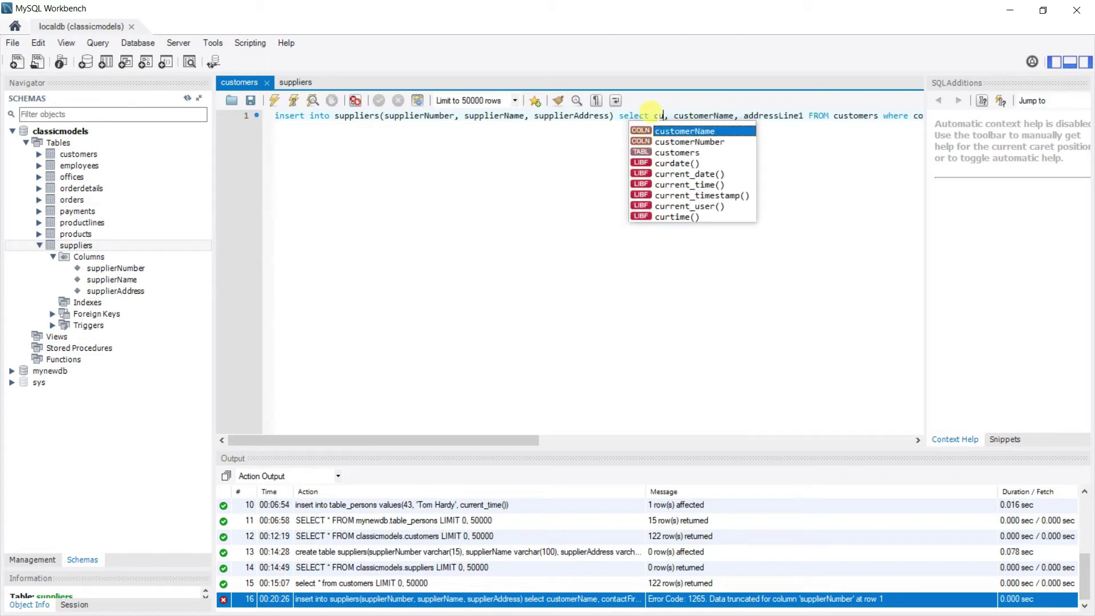
key(Down)
key(Return)
Step: Check customerNumber maps to supplierNumber and run the insert, adding 2 rows
triple_click(651, 114)
click(427, 115)
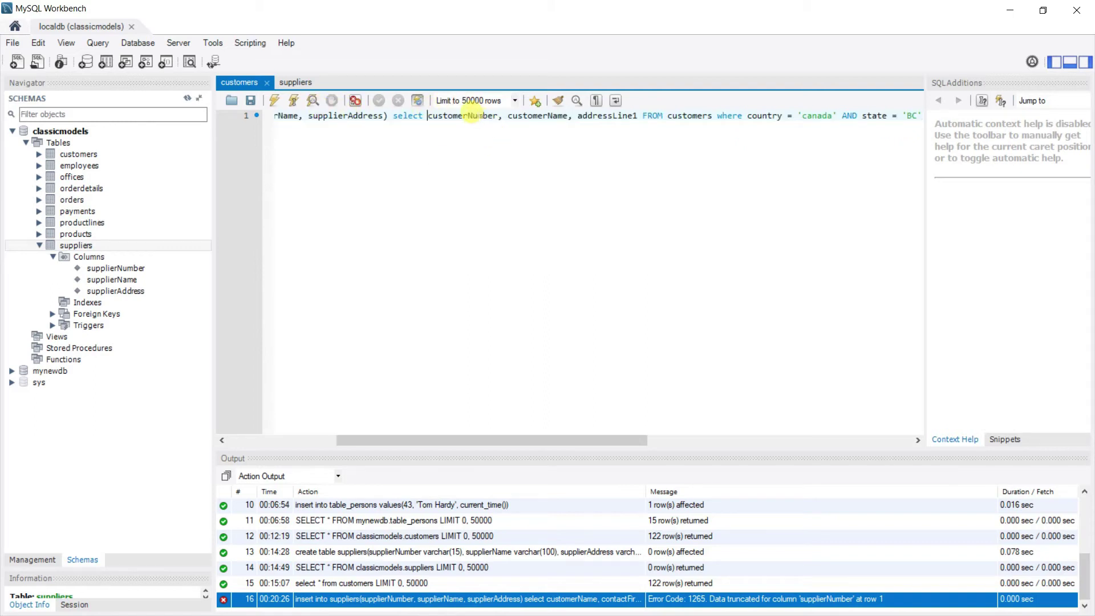
double_click(472, 116)
drag(504, 440, 392, 440)
double_click(444, 116)
click(439, 116)
key(ctrl+Return)
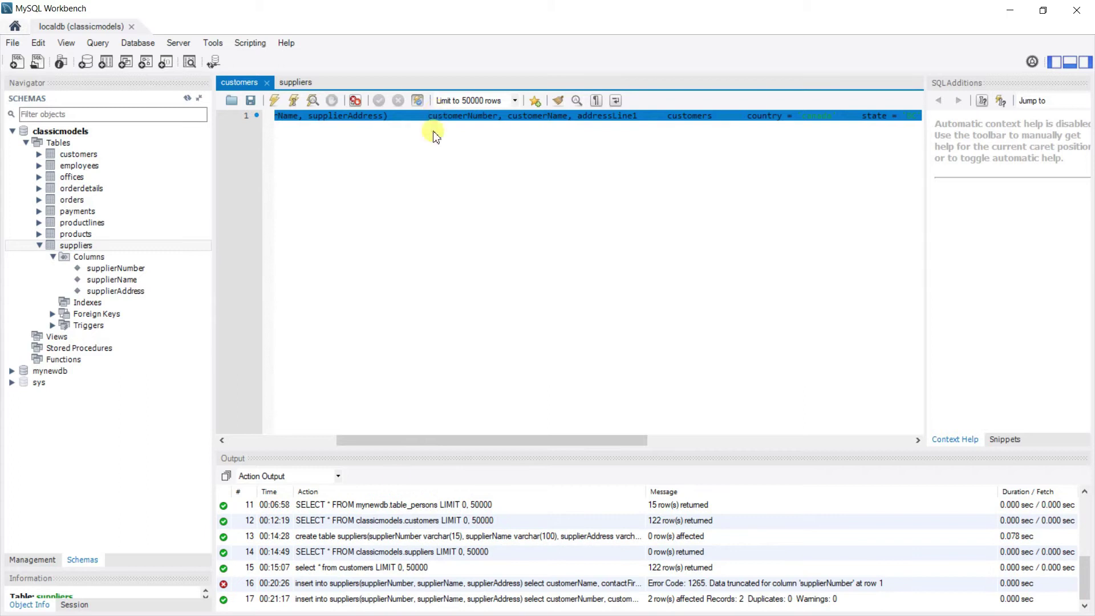
click(406, 599)
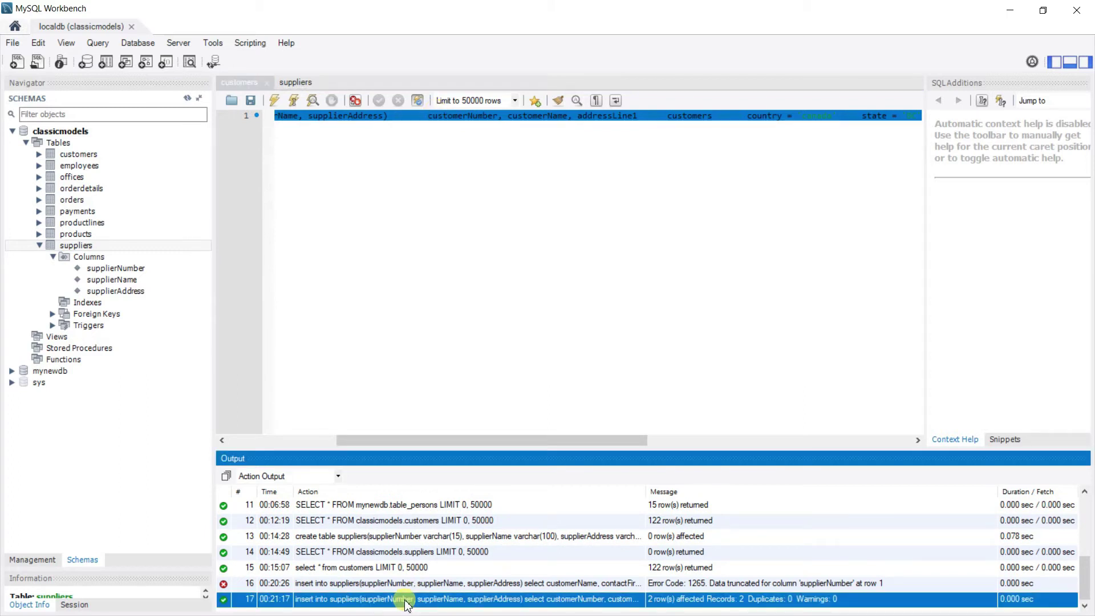
Step: Rerun the suppliers query and inspect the new rows 202 and 260
click(295, 83)
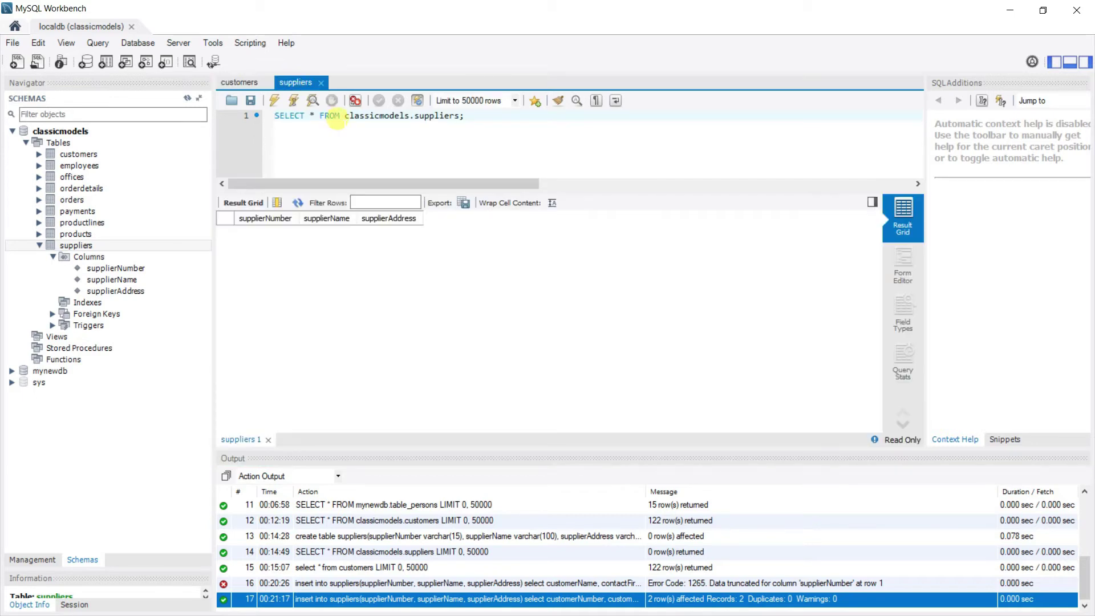
key(ctrl+Return)
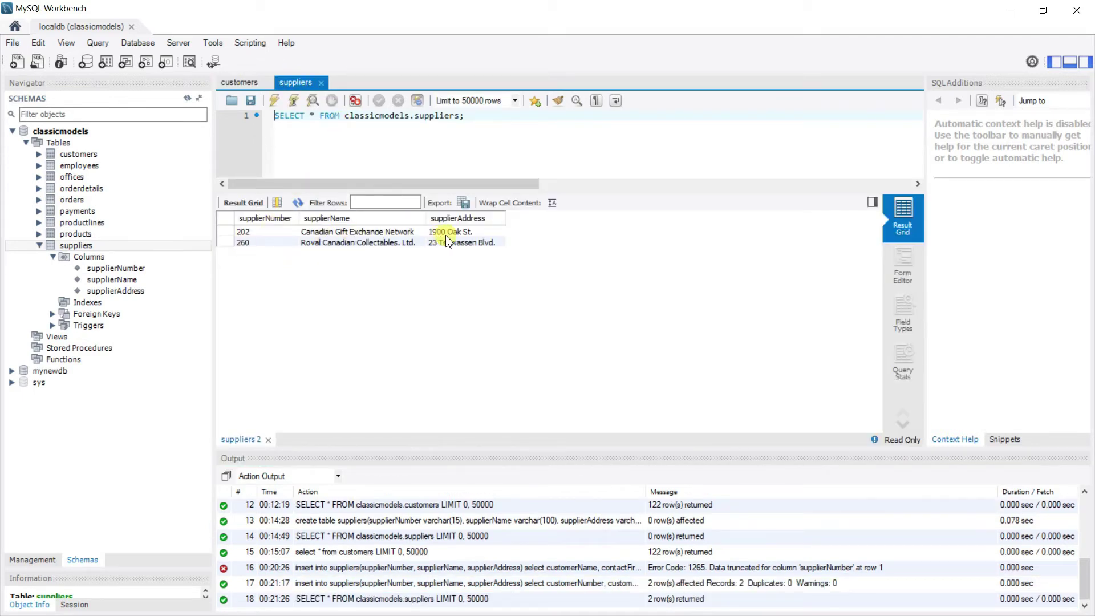
click(225, 233)
click(225, 244)
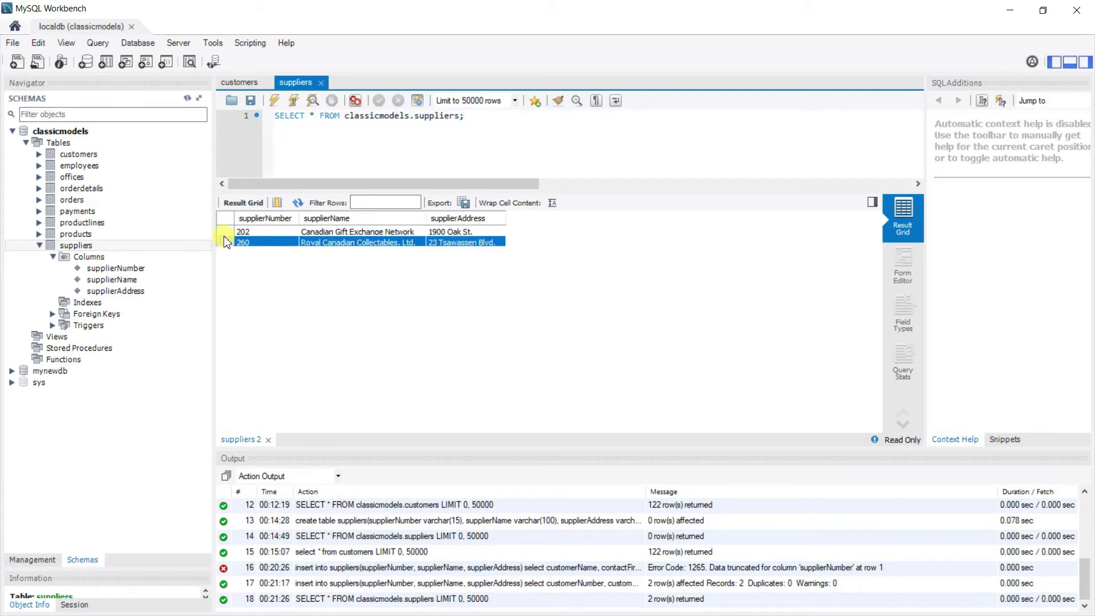
click(225, 233)
click(225, 244)
click(225, 232)
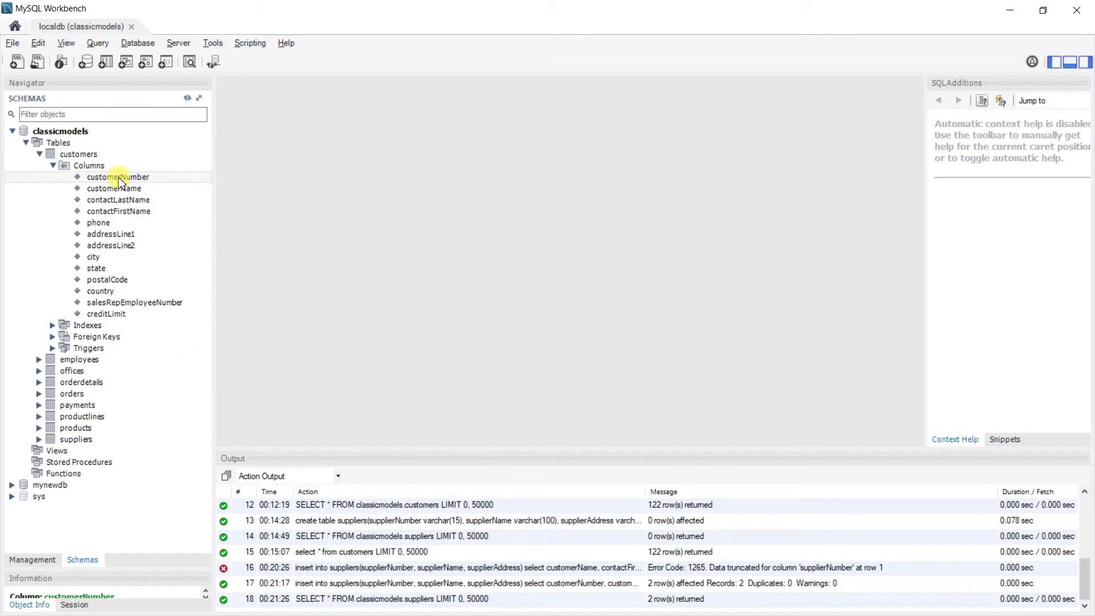
Step: Inspect the customerNumber and contactLastName definitions in the customers table editor, then close it
click(84, 156)
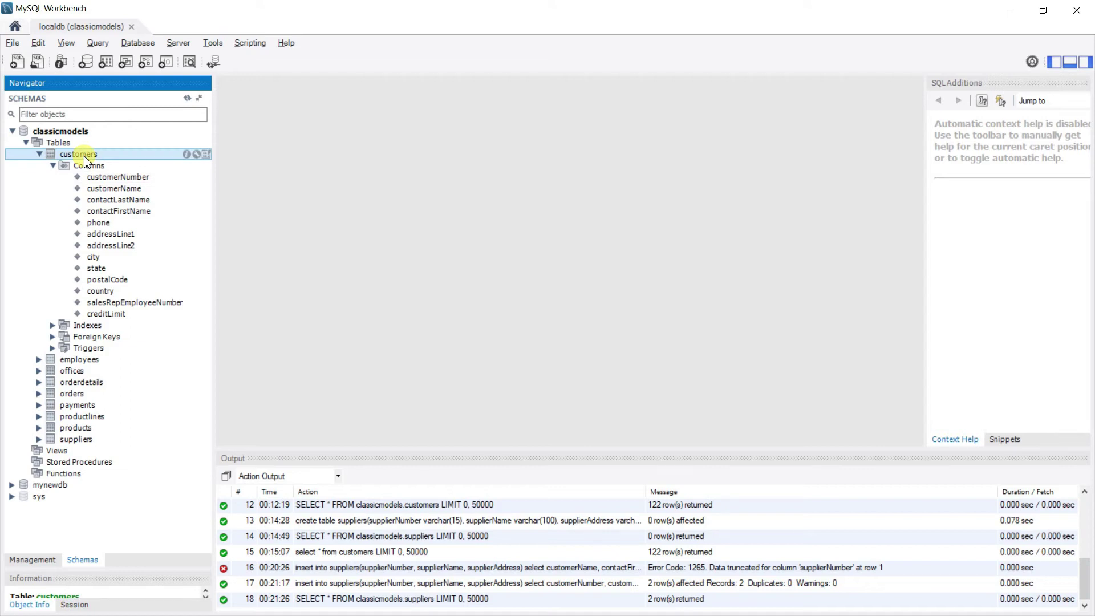
click(197, 155)
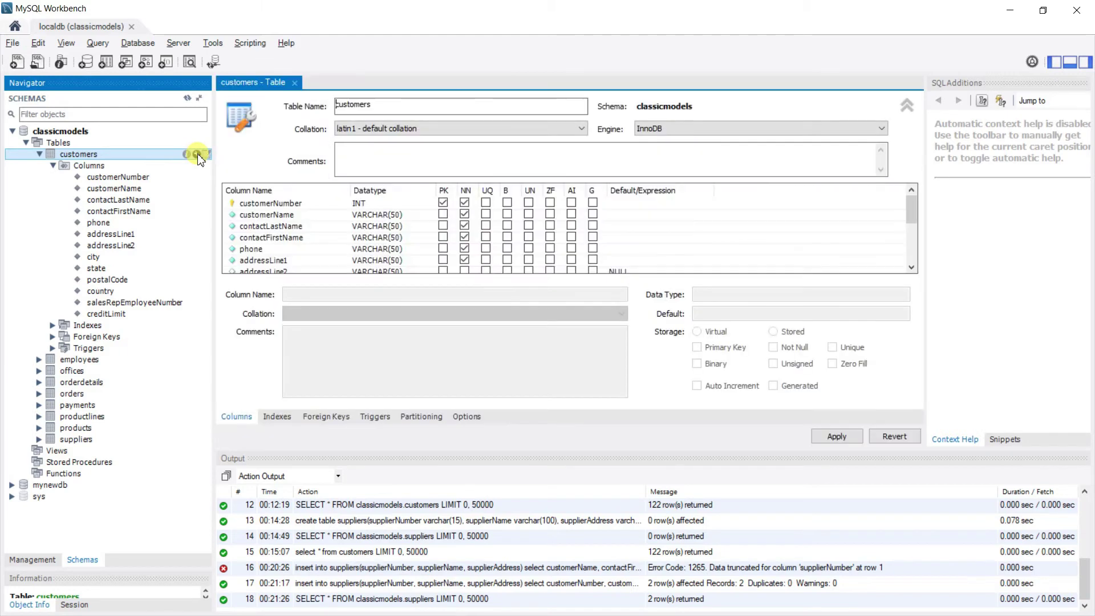
click(307, 205)
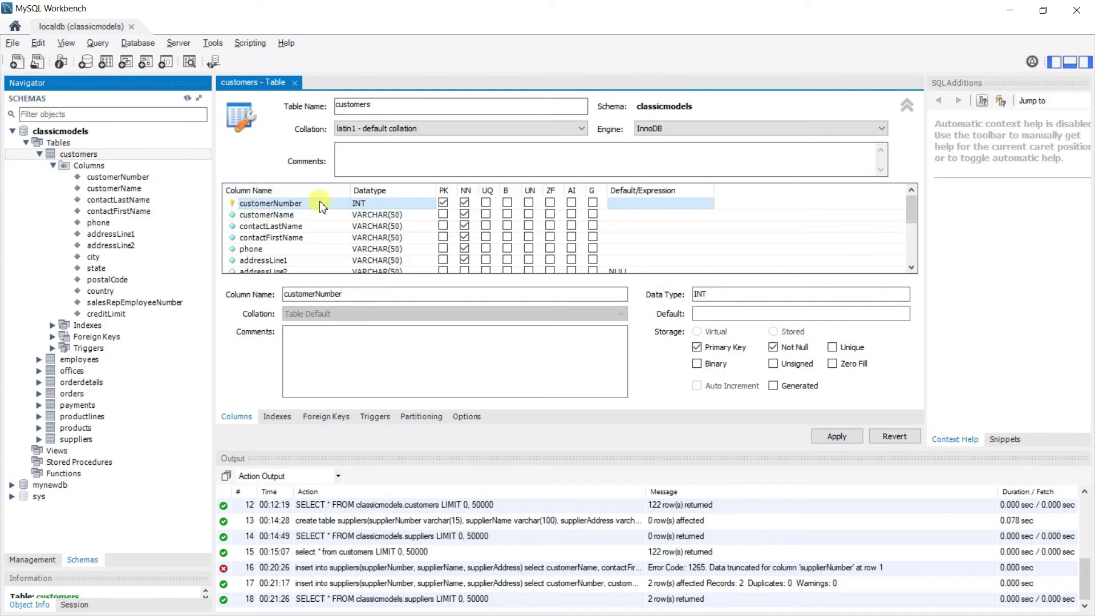
click(442, 204)
click(260, 205)
click(274, 226)
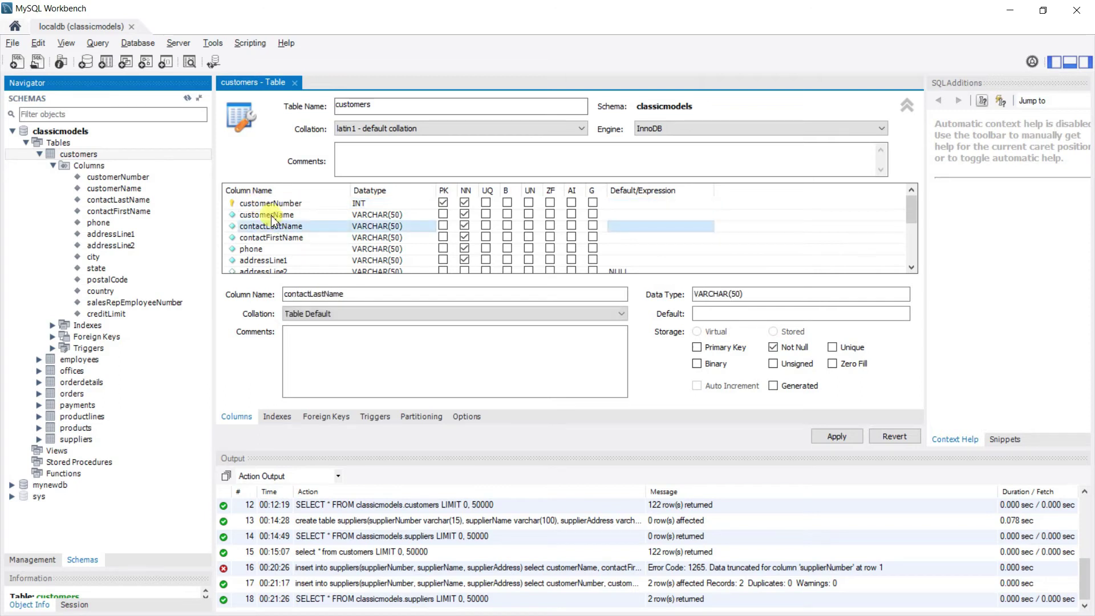
click(272, 205)
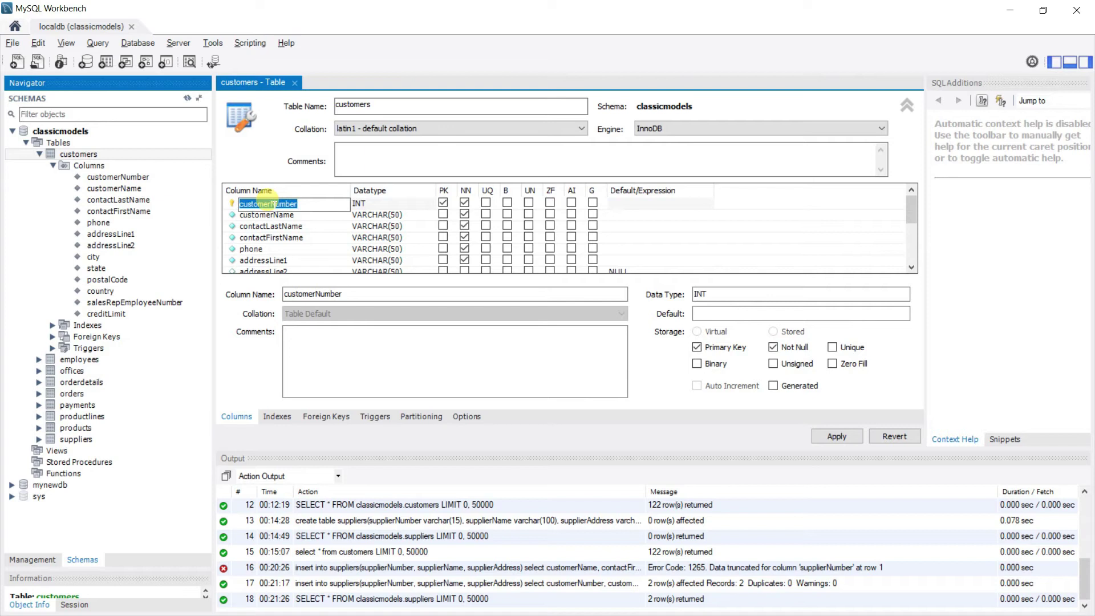
click(276, 226)
click(275, 205)
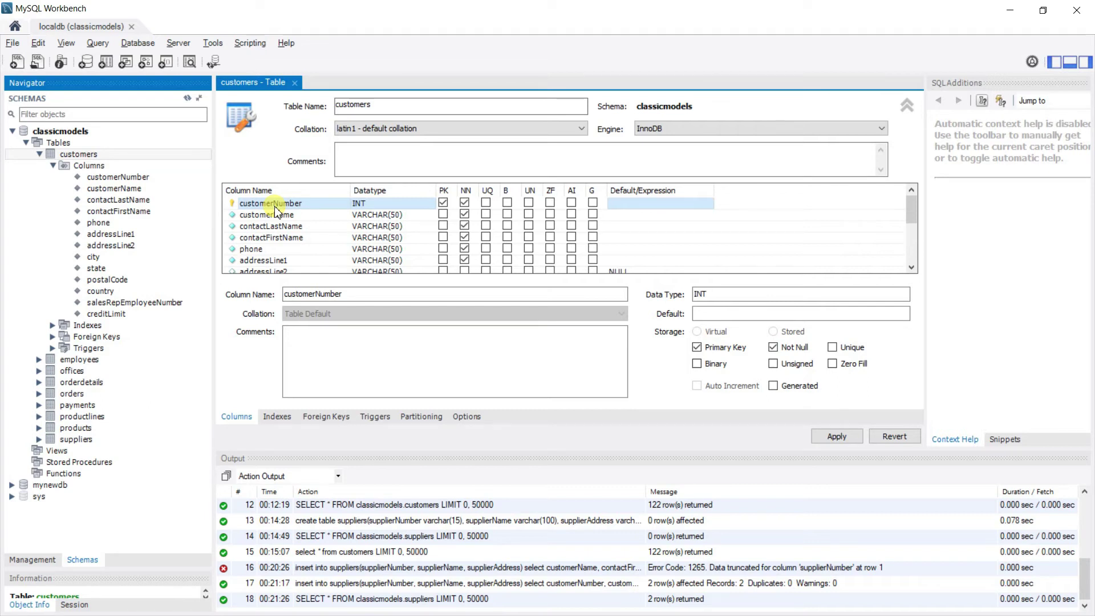
click(296, 83)
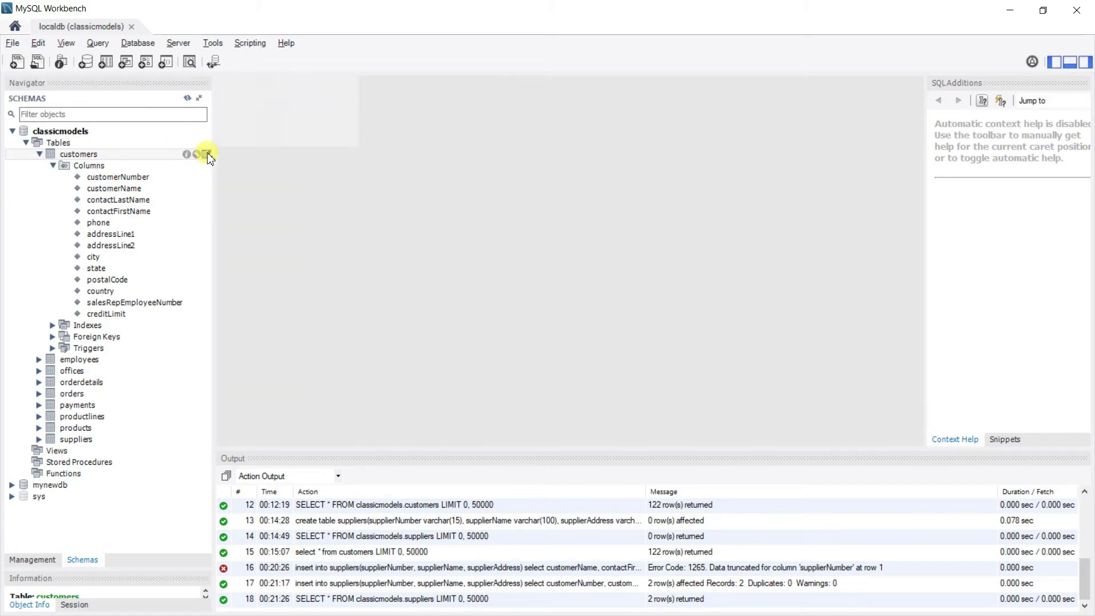
Step: Show all customers rows and replace the query with 'insert into customers'
click(206, 154)
key(ctrl+a)
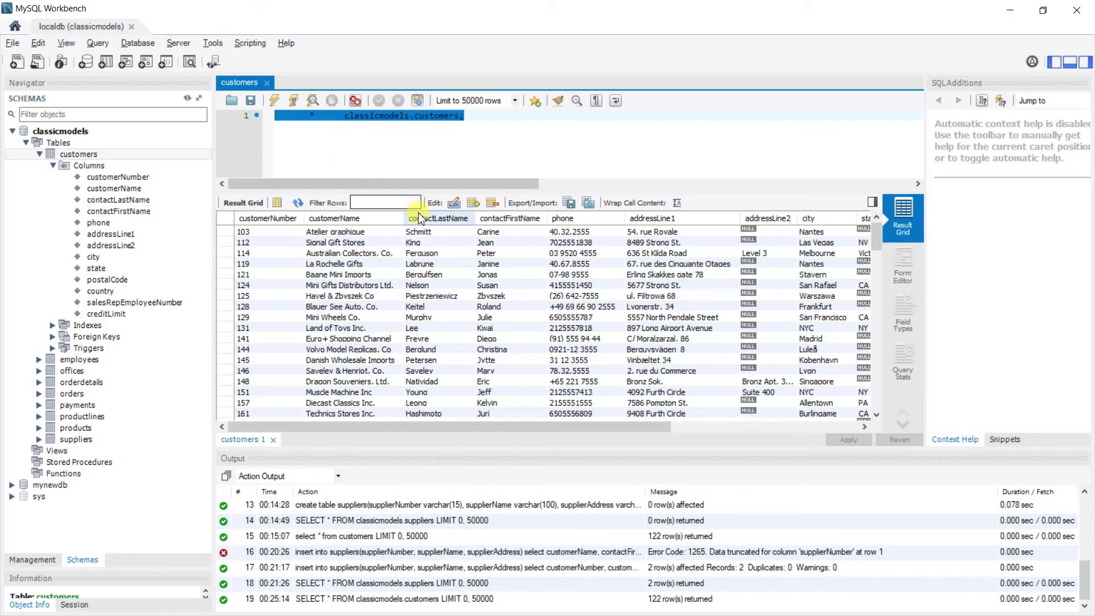
text(insert into)
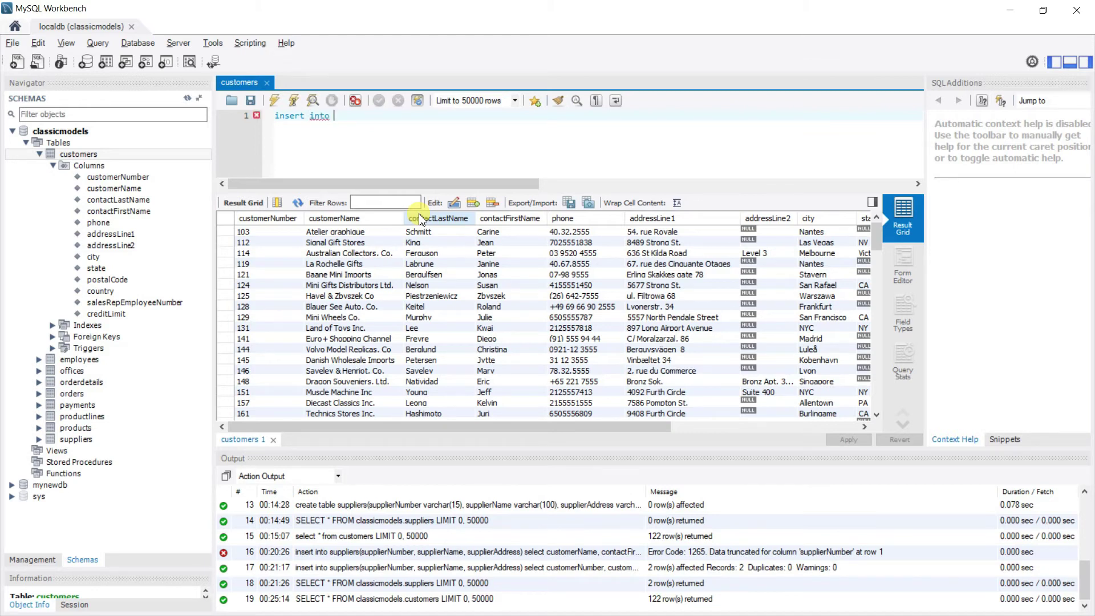
text( table)
key(BackSpace)
key(BackSpace)
key(BackSpace)
key(BackSpace)
key(BackSpace)
text(cus)
key(Return)
Step: List columns customerNumber, customerName, contactLastName, contactFirstName, phone, addressLine1, addressLine2
text(()customerN)
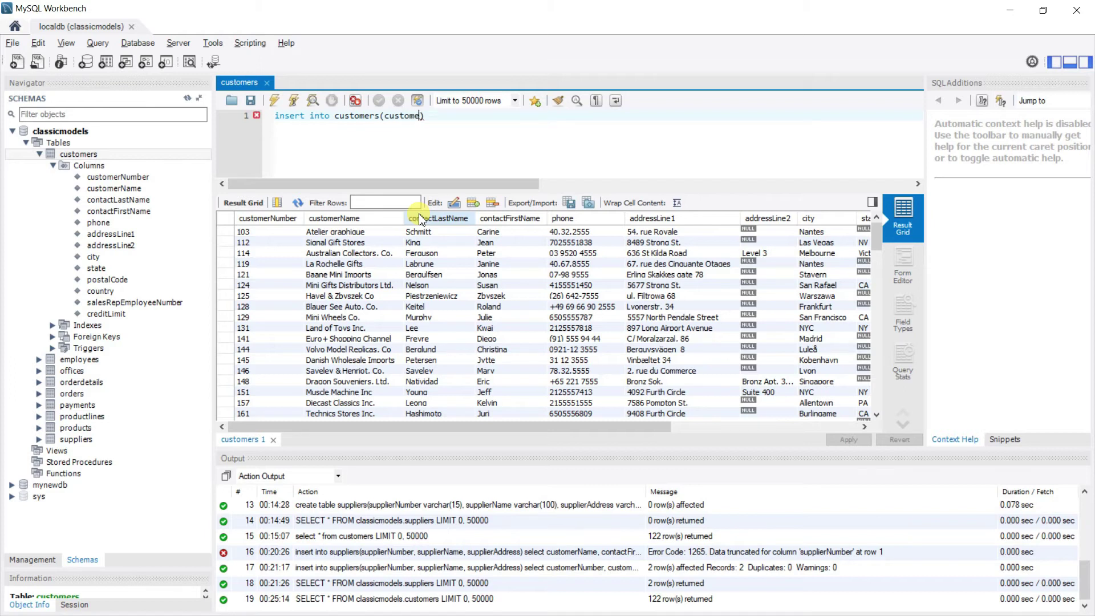
text(umber, )
text(**)
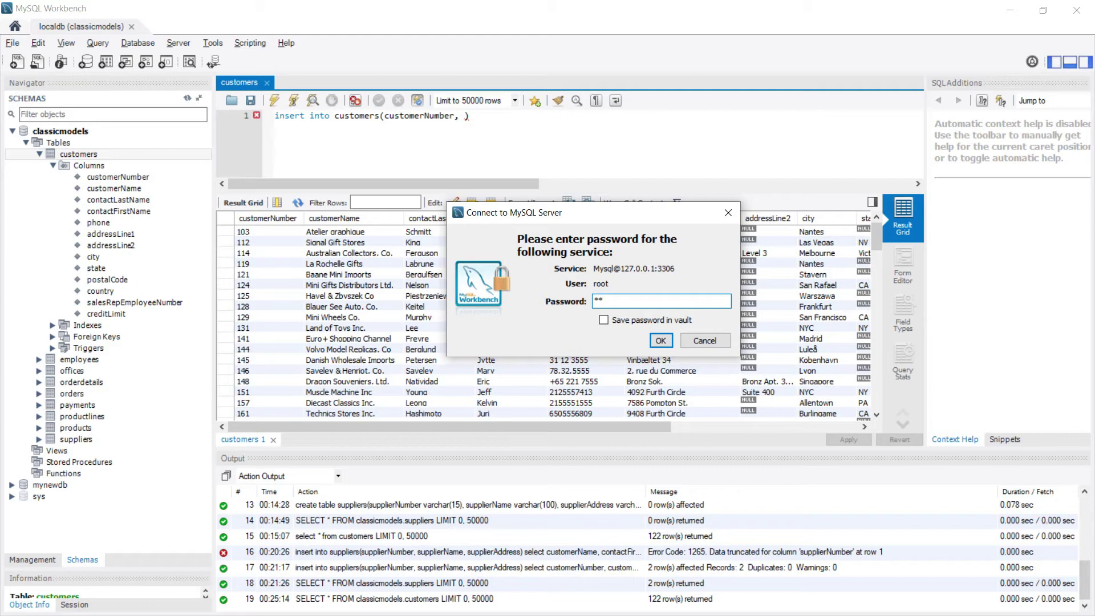
key(Escape)
text(customer)
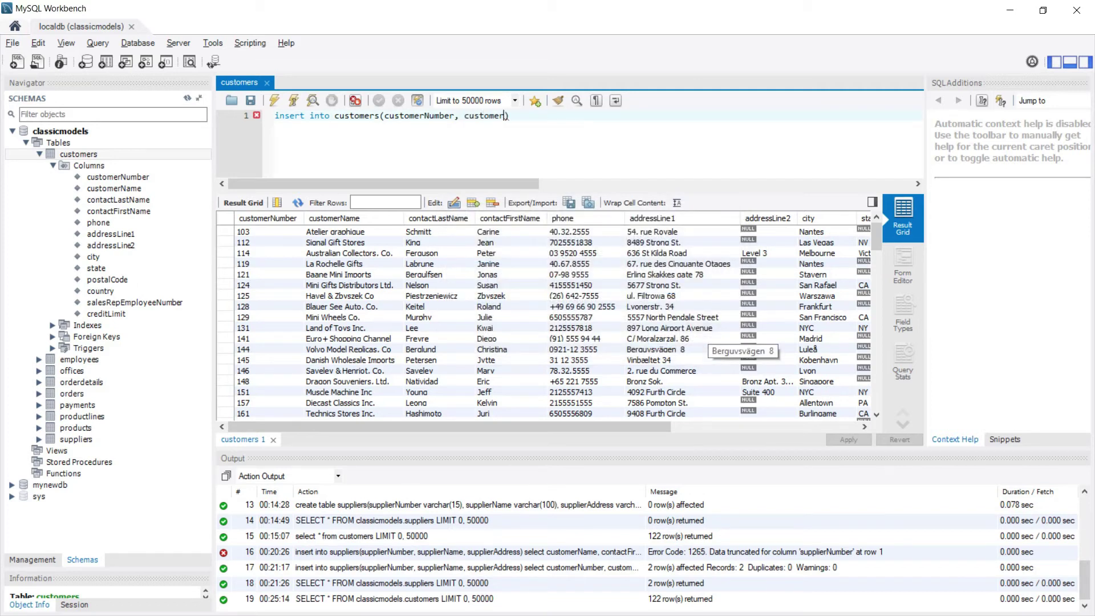
text(N)
key(Caps_Lock)
text(M)
key(Caps_Lock)
key(BackSpace)
text(ame, )
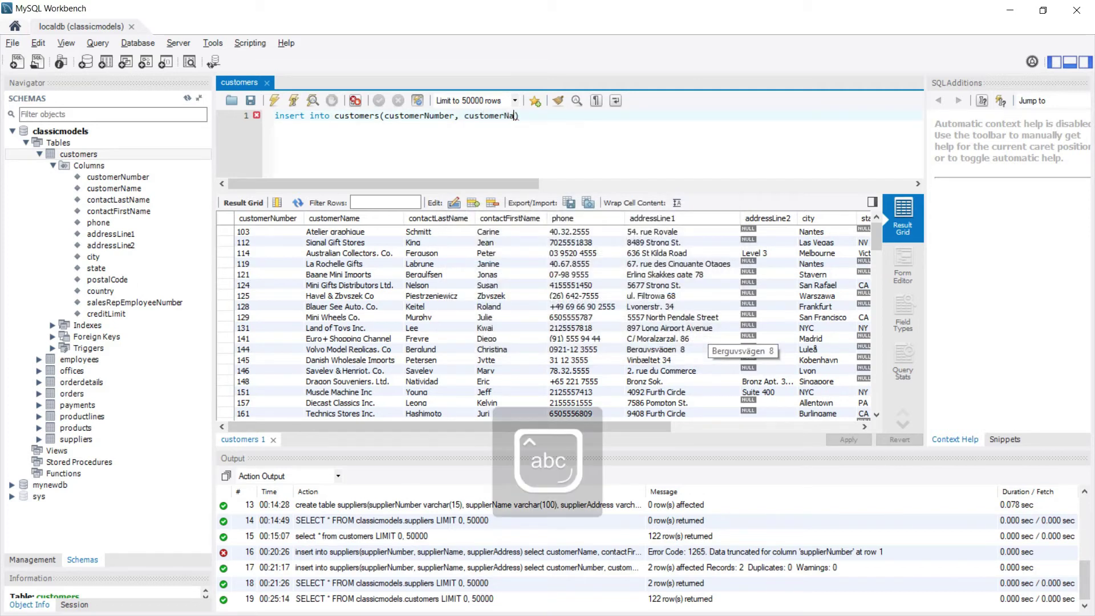
text(contac)
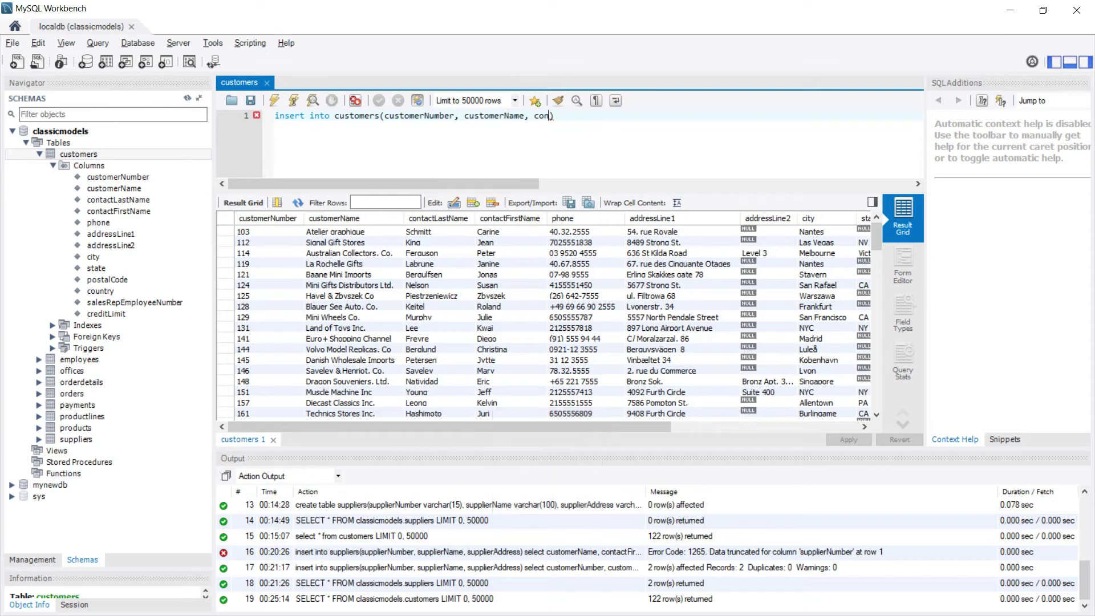
text(tLastName)
text(, conta)
text(ct)
text(FirstName)
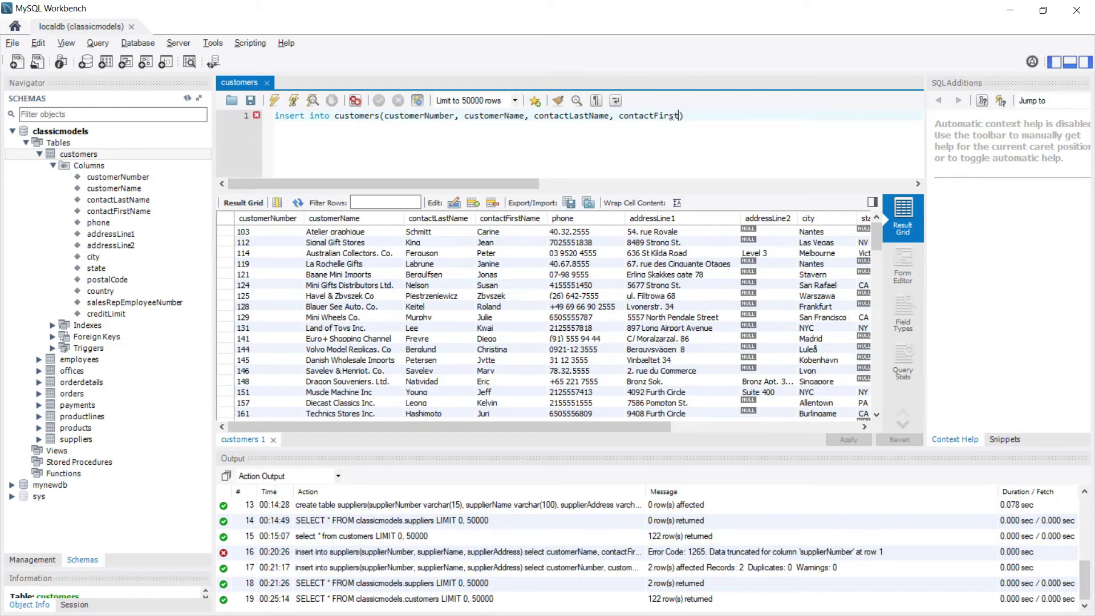
text(, phone, )
text(address)
text(Line1)
text(, addressL)
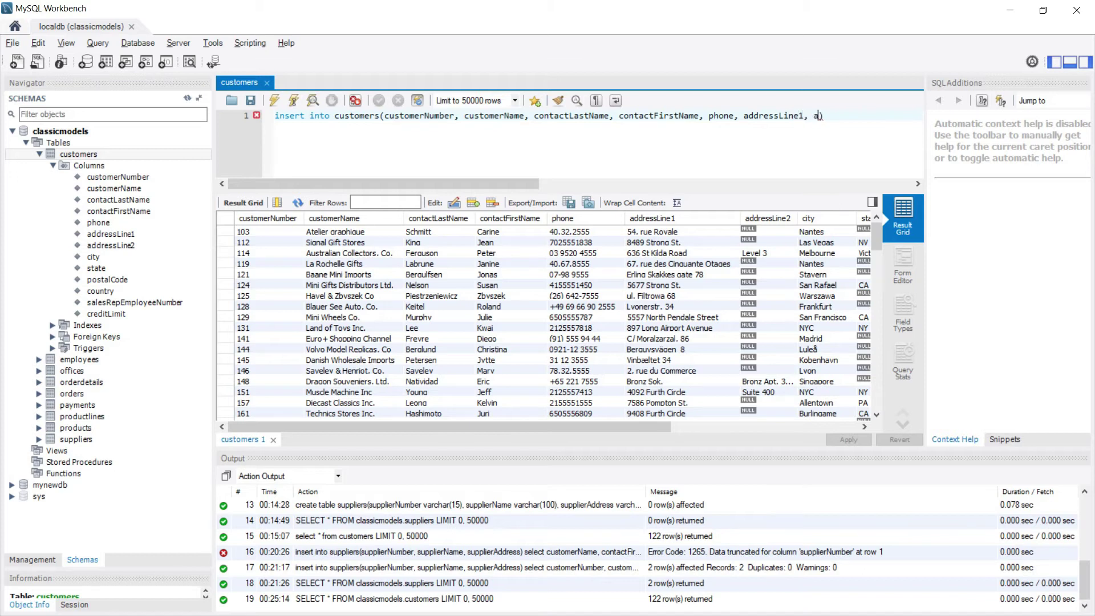
text(ine2)
drag(384, 116, 907, 109)
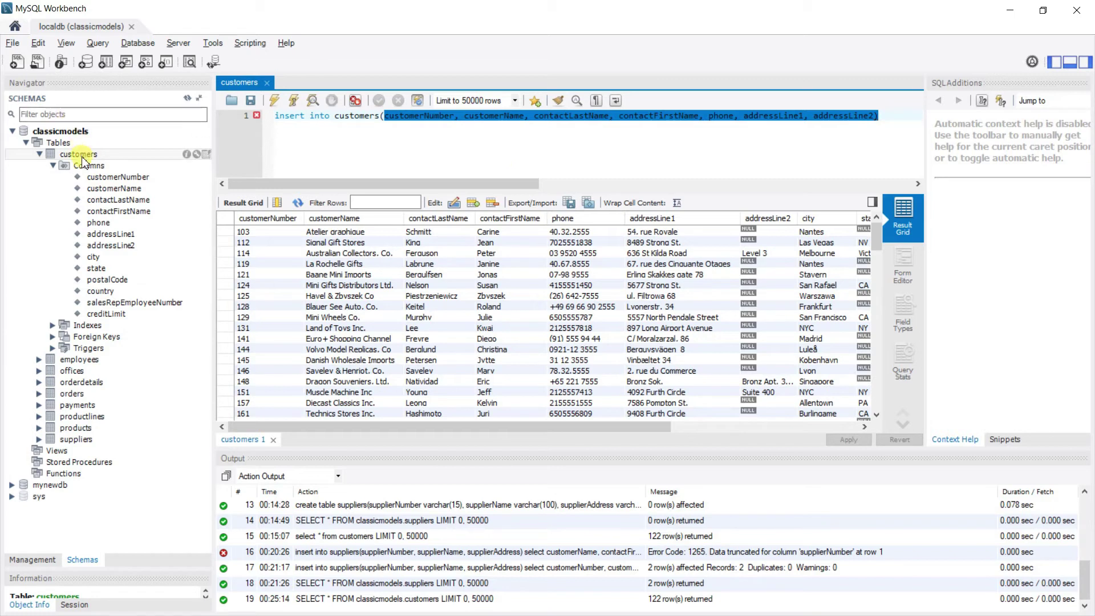
Step: Check the customers table's NN columns, then remove addressLine2 from the column list
click(197, 155)
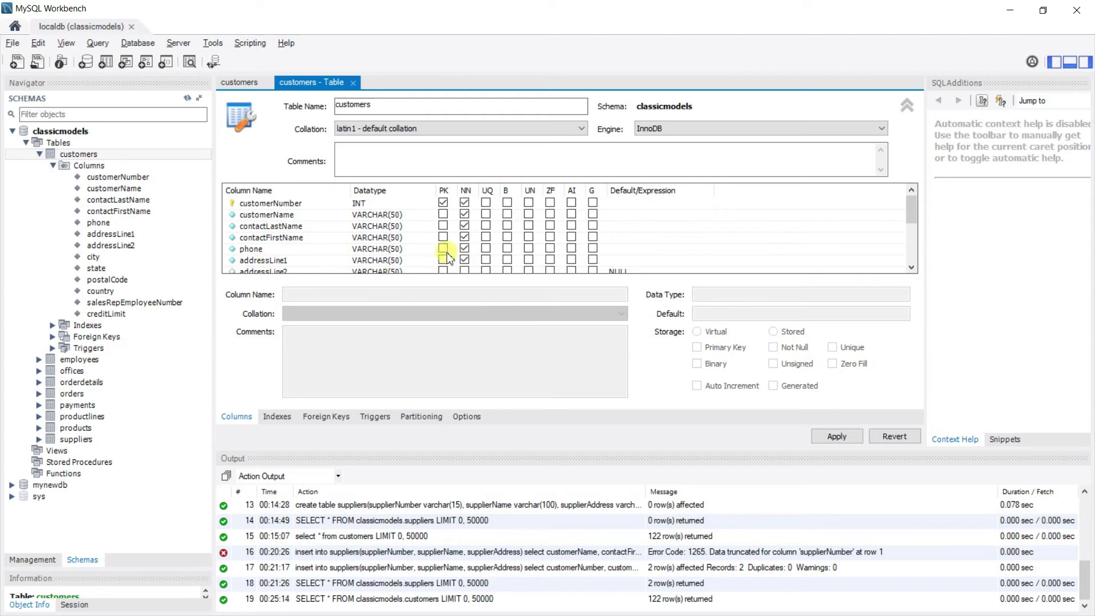
click(465, 237)
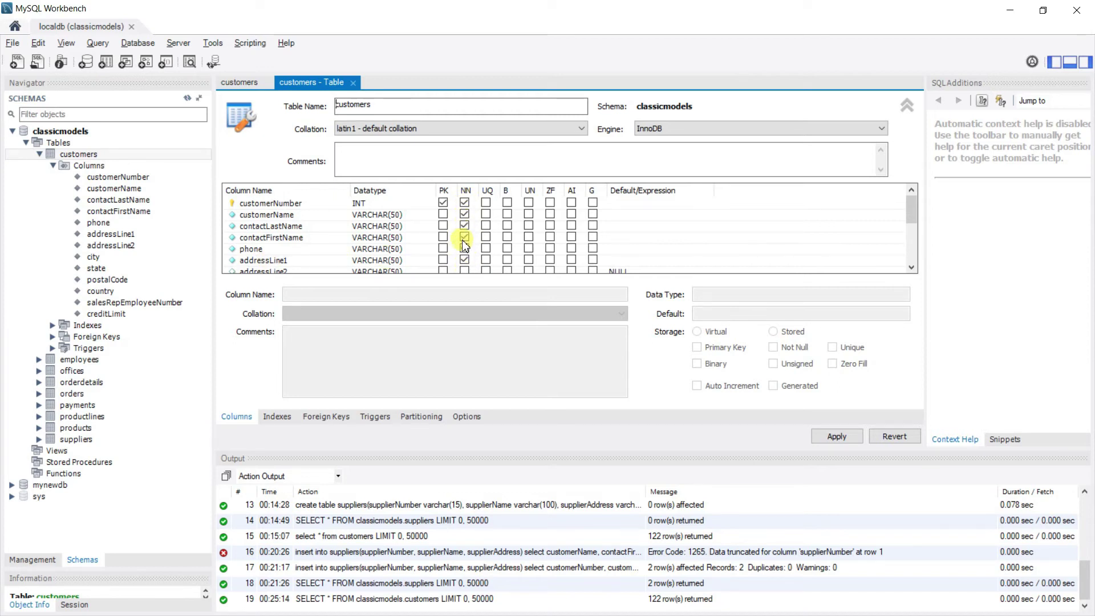
click(243, 83)
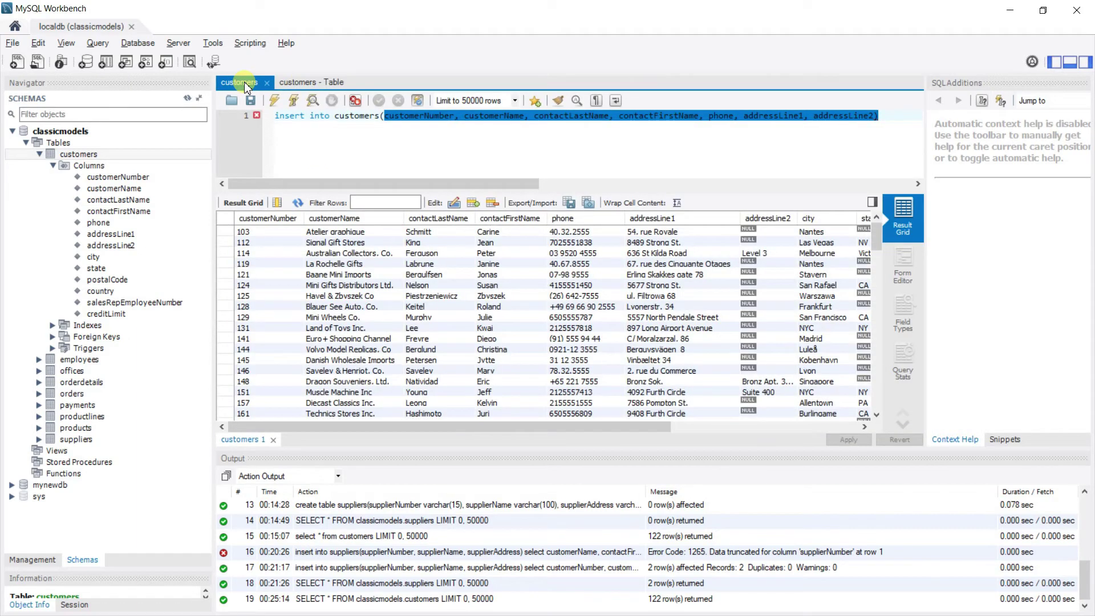
click(461, 116)
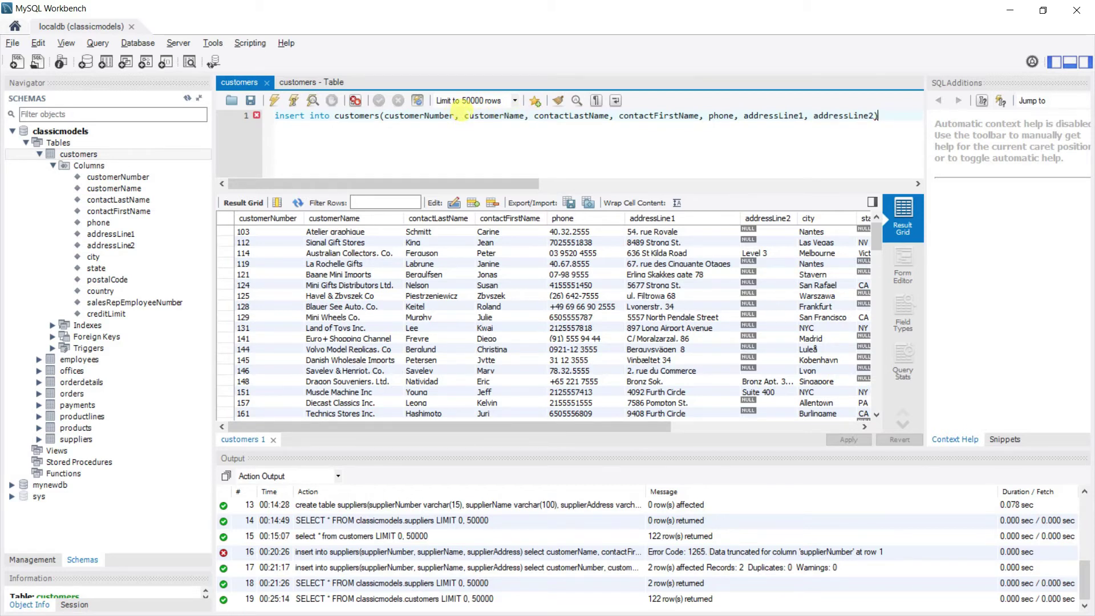
key(Left)
key(BackSpace)
key(BackSpace)
key(BackSpace)
key(BackSpace)
key(BackSpace)
key(BackSpace)
key(BackSpace)
key(BackSpace)
key(BackSpace)
key(BackSpace)
key(BackSpace)
key(BackSpace)
key(BackSpace)
key(BackSpace)
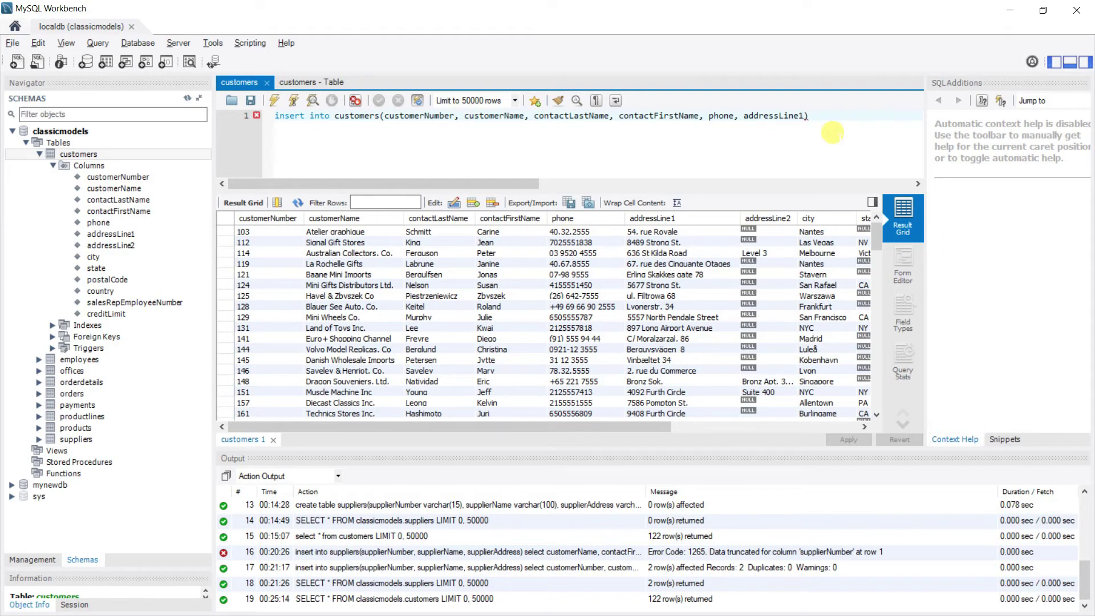
key(ctrl+a)
Step: Add a VALUES row for customer number 497 with the contact's last and first name and phone
click(833, 132)
text(values ()
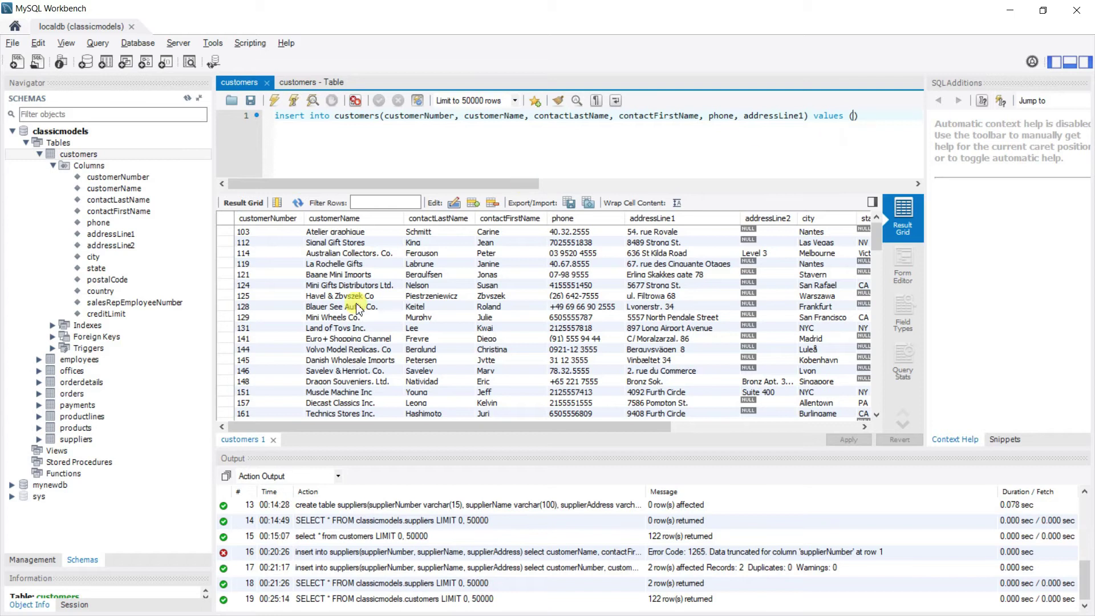
scroll(271, 324, down, 10)
scroll(272, 324, down, 15)
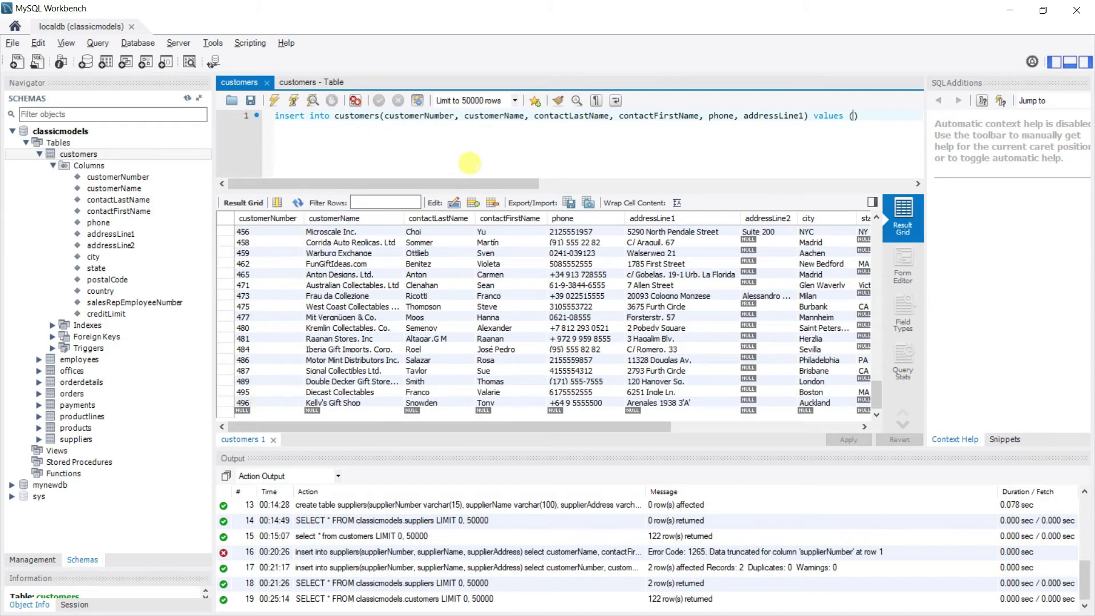
scroll(401, 308, up, 9)
scroll(401, 308, up, 10)
click(853, 116)
text(49)
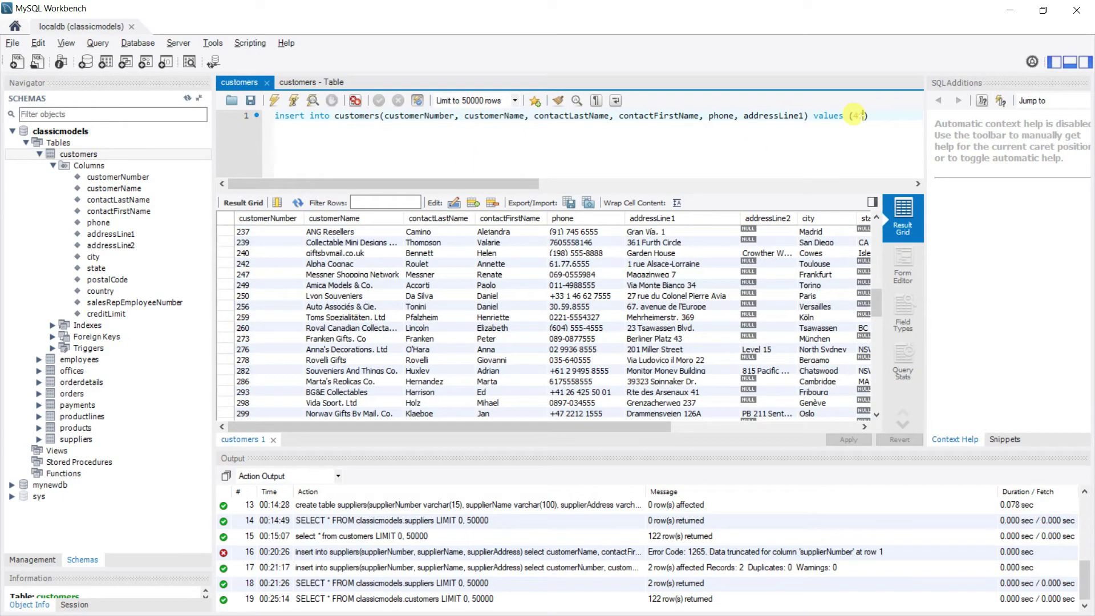
text(7)
text(, '')
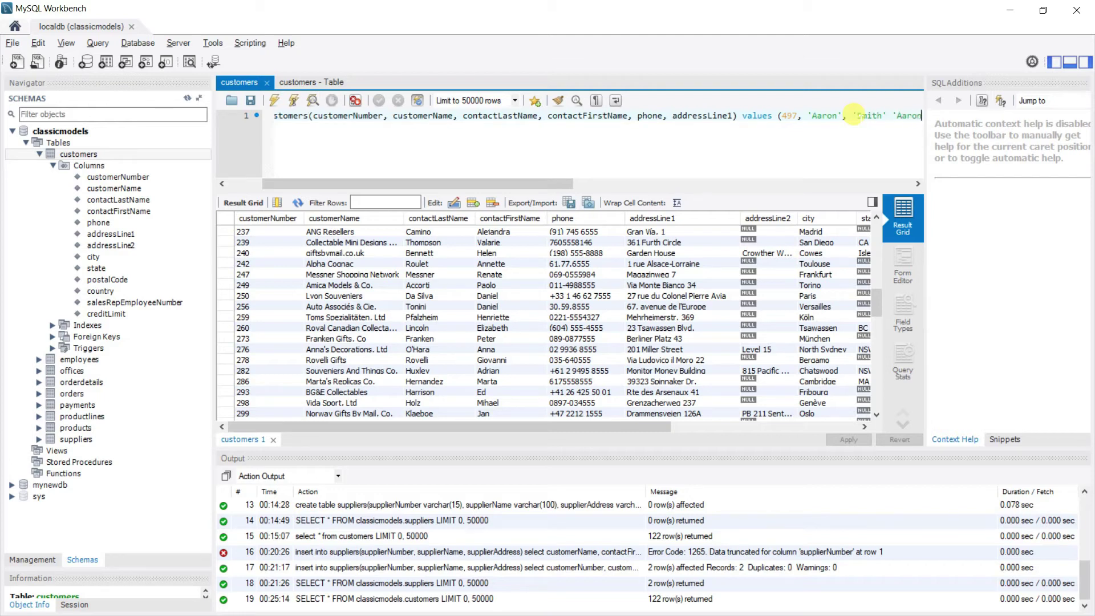
drag(520, 193, 569, 180)
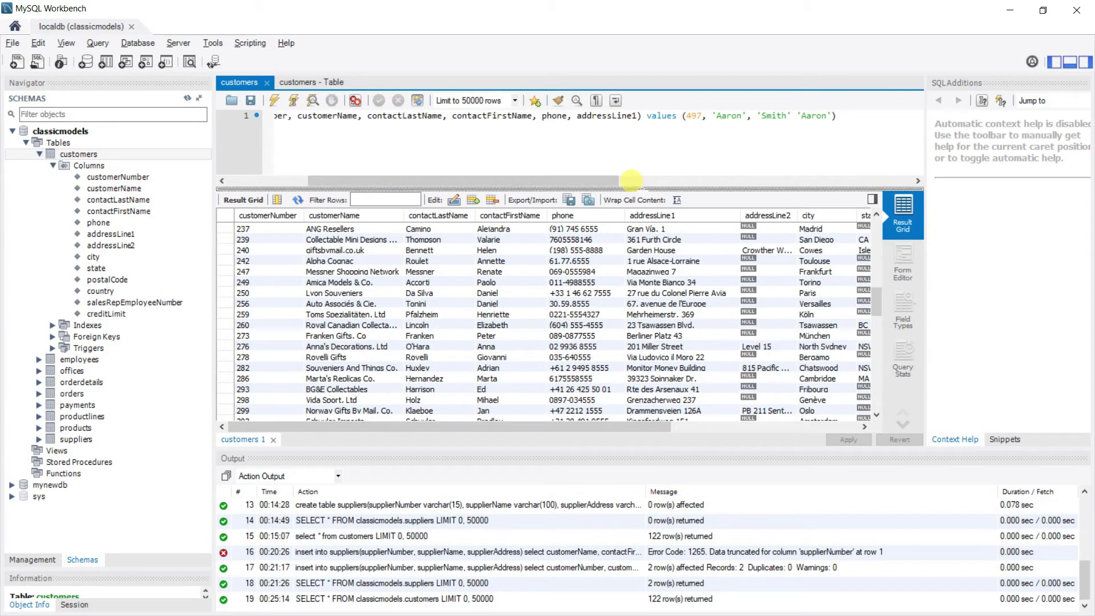
drag(643, 259, 644, 262)
click(843, 112)
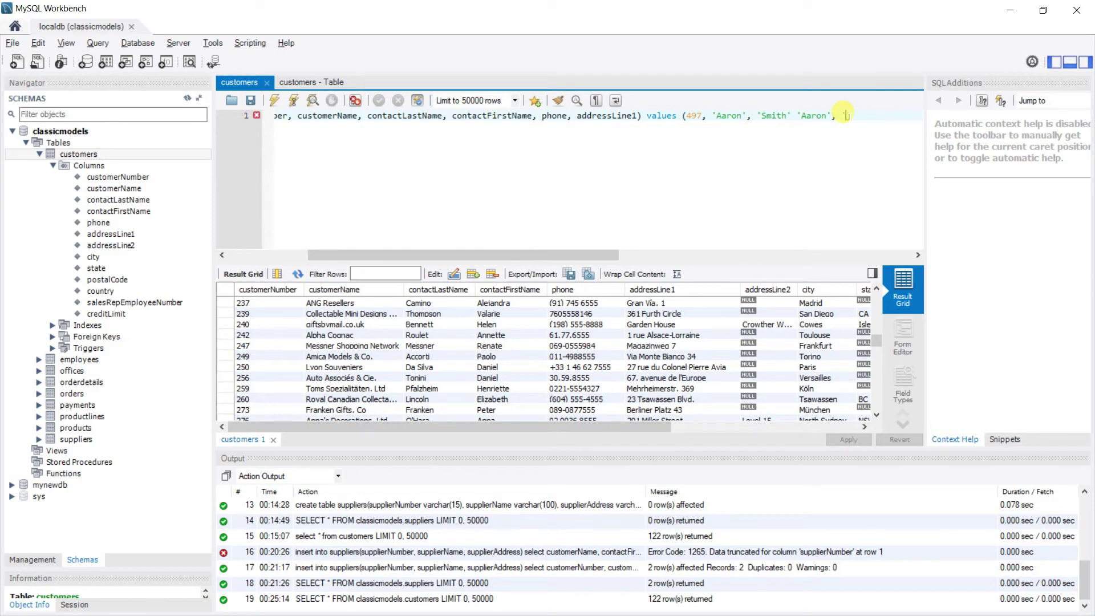
text(343', 'Canada'))
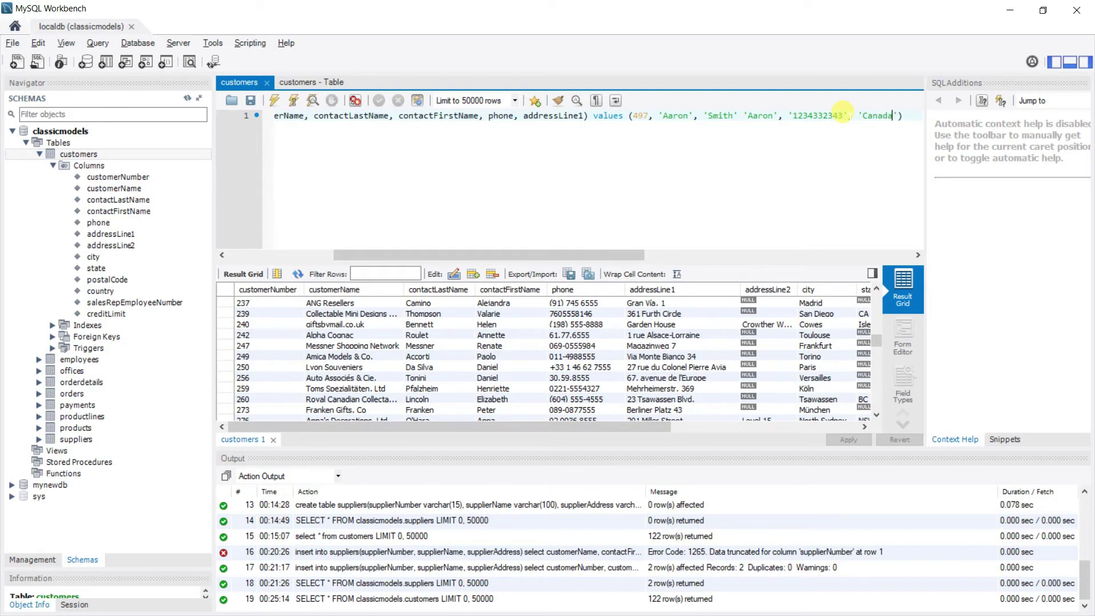
Step: Duplicate the row as customer 499 and run the insert, hitting Error 1136 column-count mismatch
scroll(843, 111, right, 1)
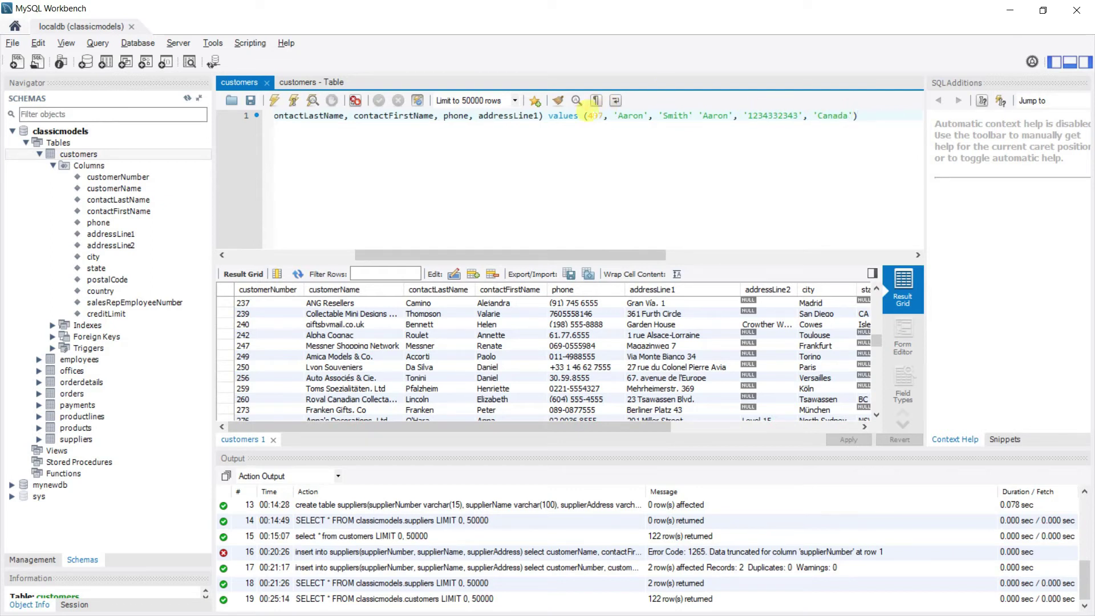
drag(579, 109, 864, 107)
key(ctrl+c)
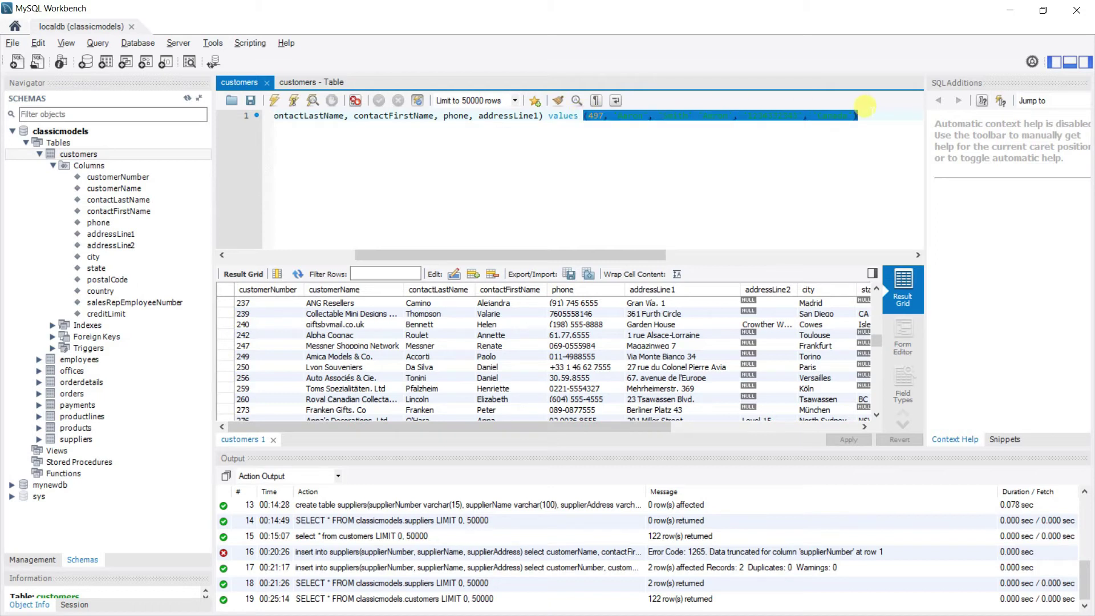
click(866, 106)
text(,)
key(ctrl+v)
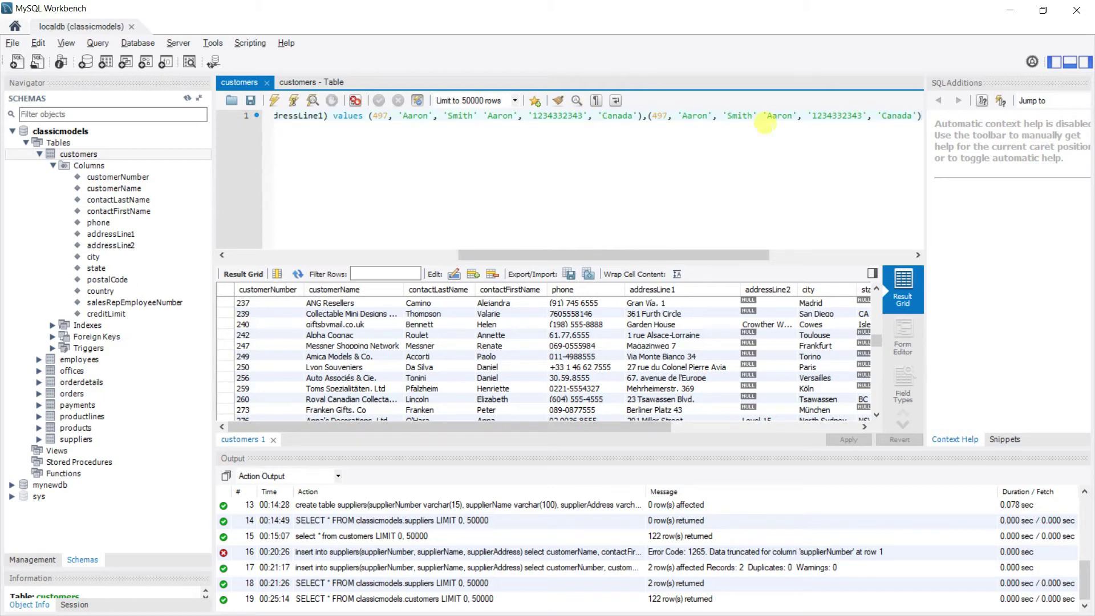
key(BackSpace)
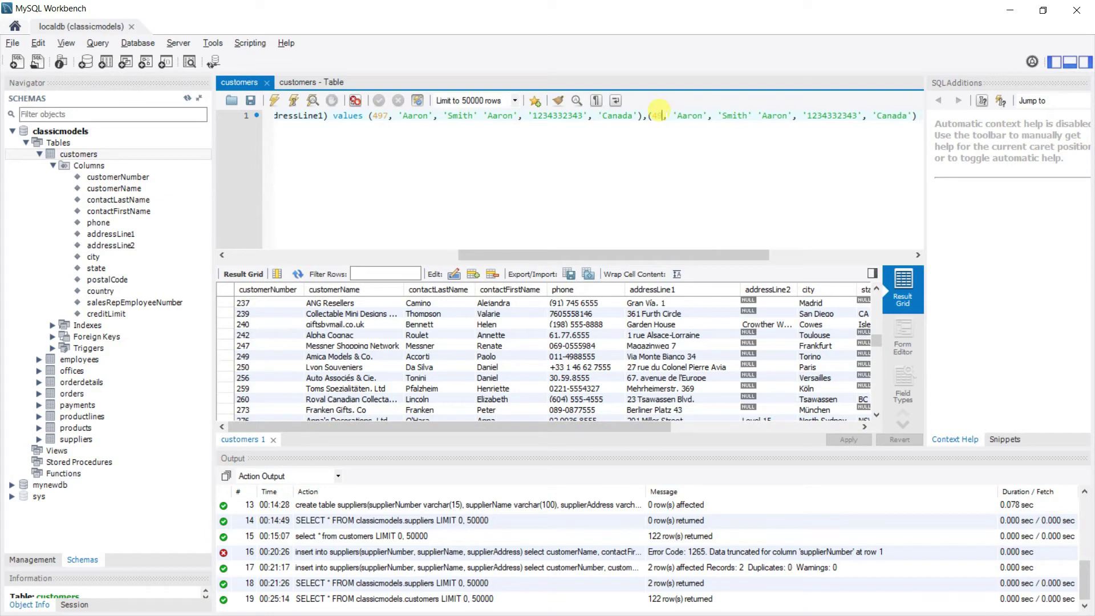
key(ctrl+a)
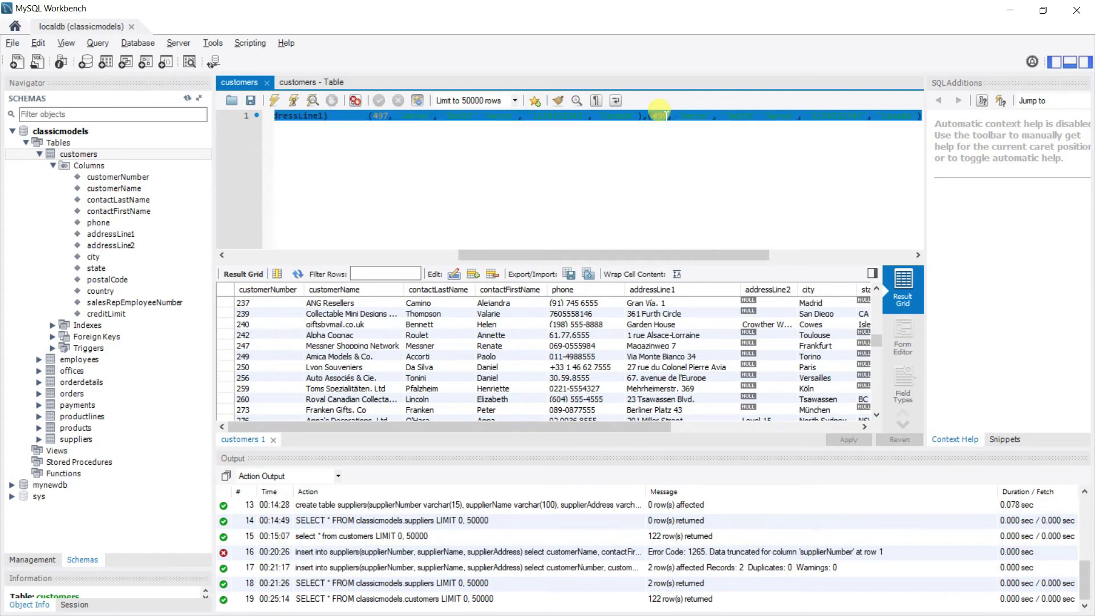
click(661, 114)
key(ctrl+Return)
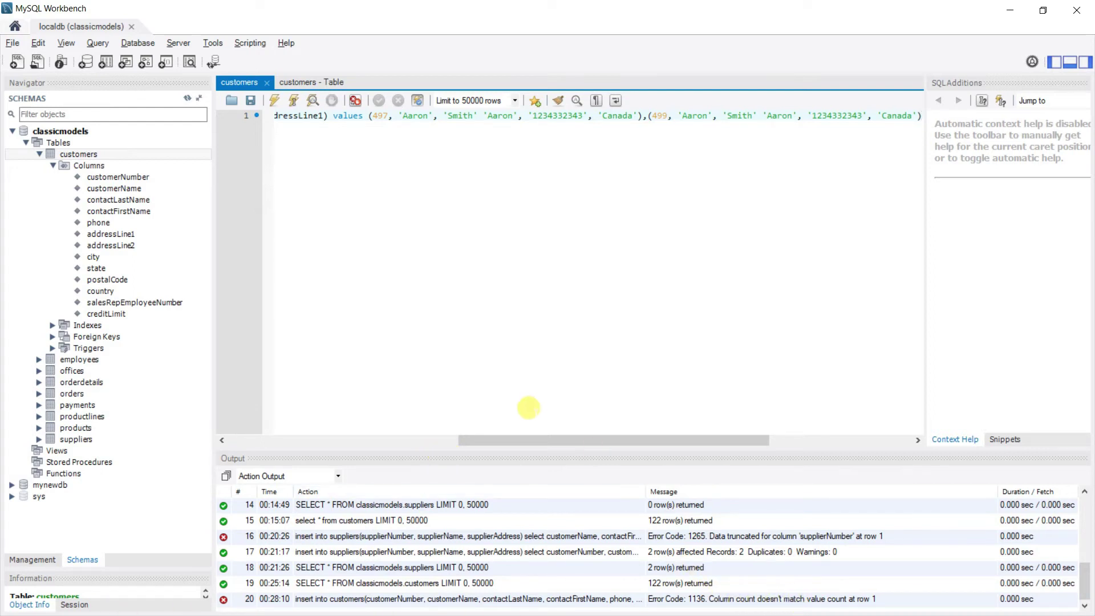
Step: Mark the INSERT's column list and compare it against the customers table's column definitions
drag(519, 440, 296, 438)
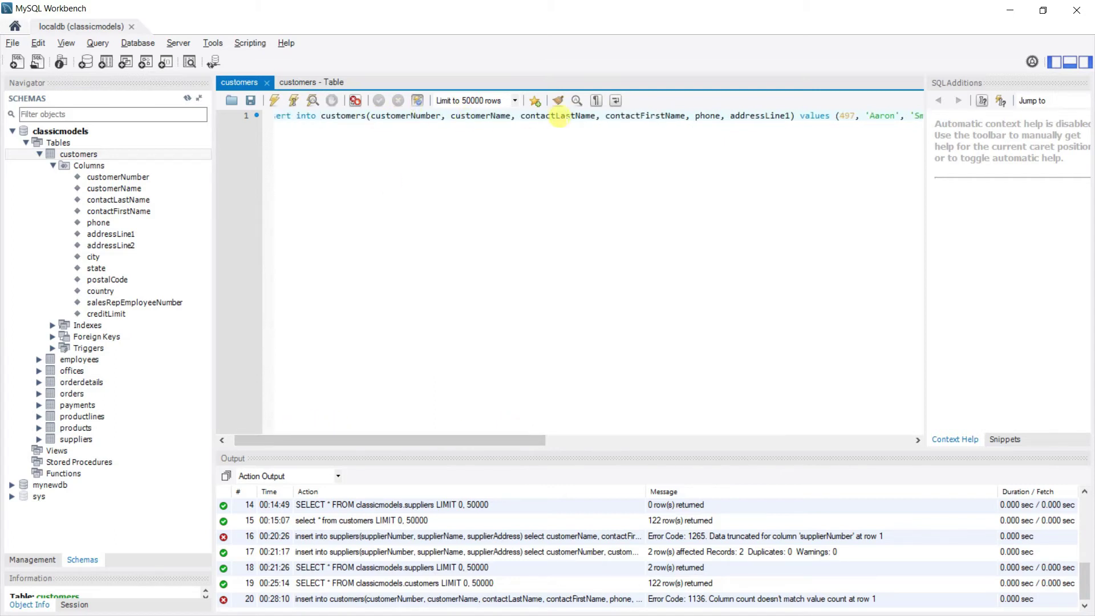
drag(465, 439, 639, 440)
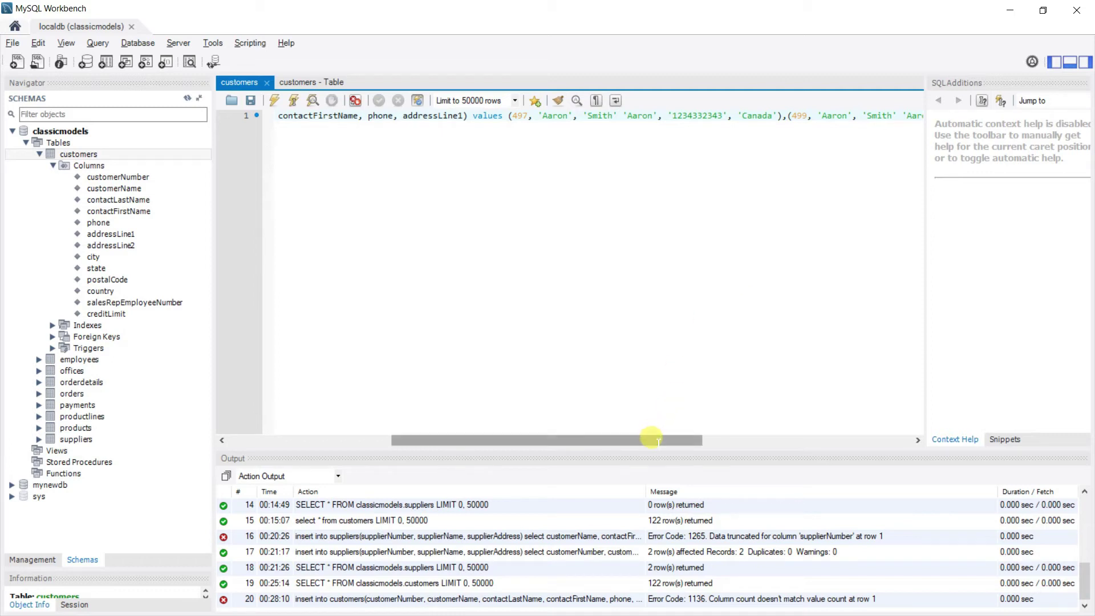
drag(652, 439, 465, 440)
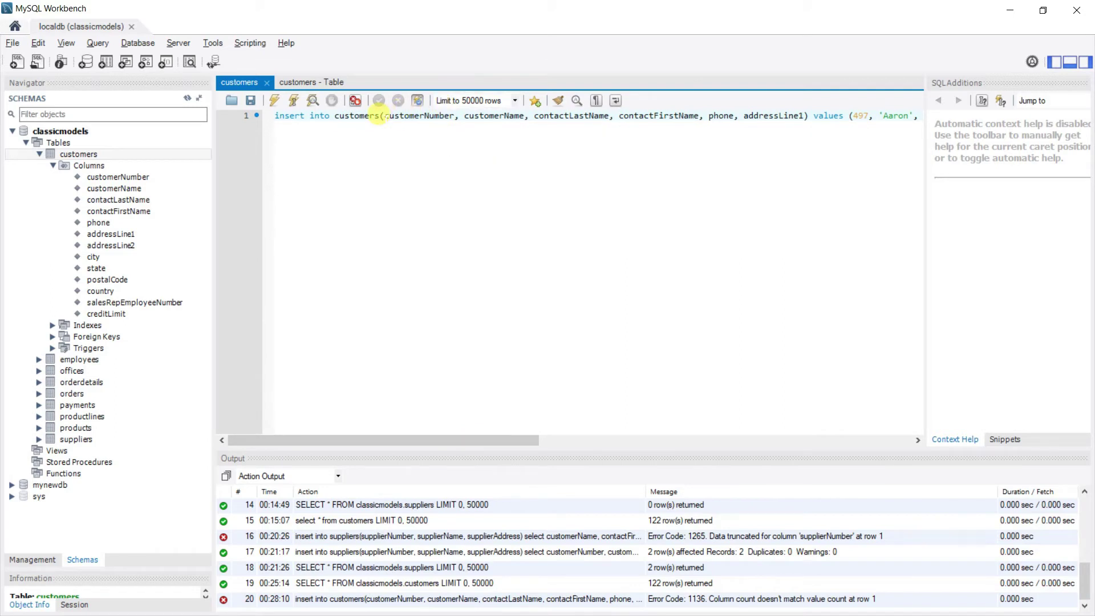
drag(384, 116, 809, 114)
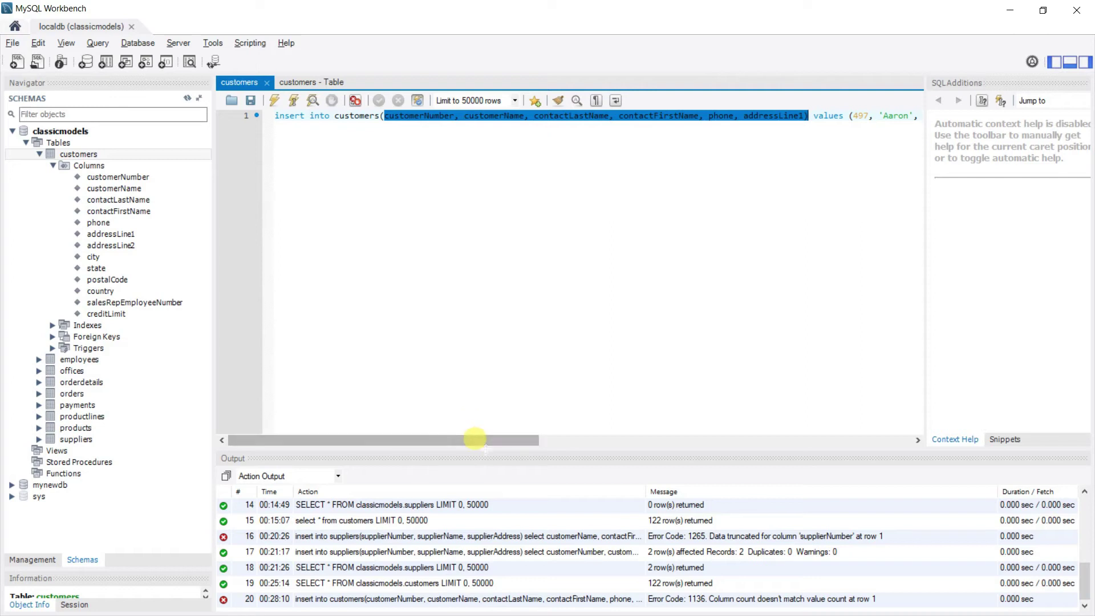
drag(433, 443, 656, 440)
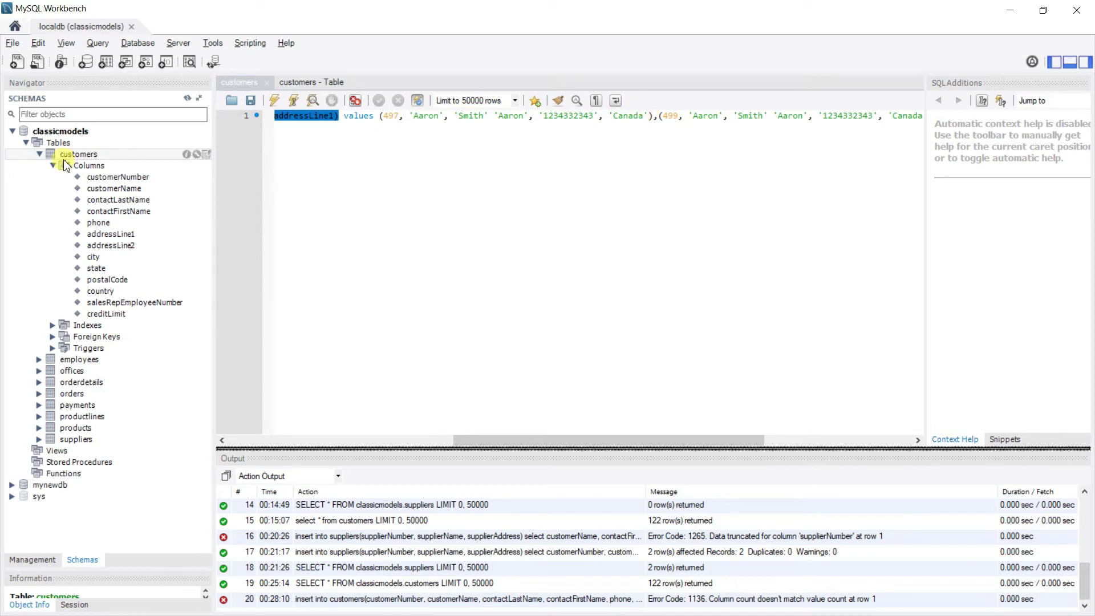
click(307, 86)
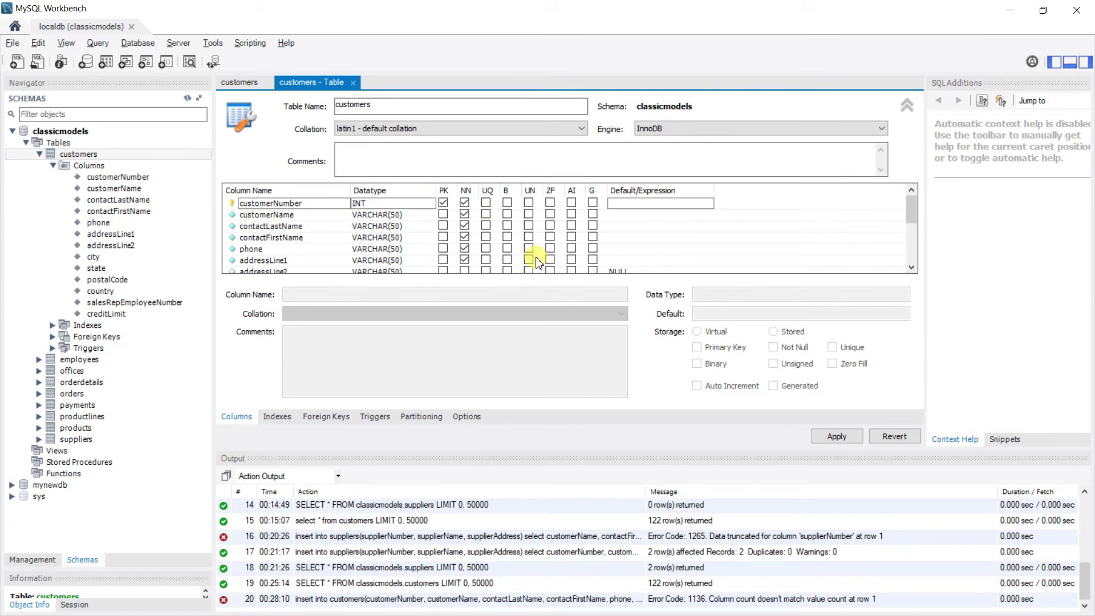
Step: Review the customers columns down to creditLimit, then go back to the INSERT after the first row's 'Canada'
drag(912, 212, 912, 237)
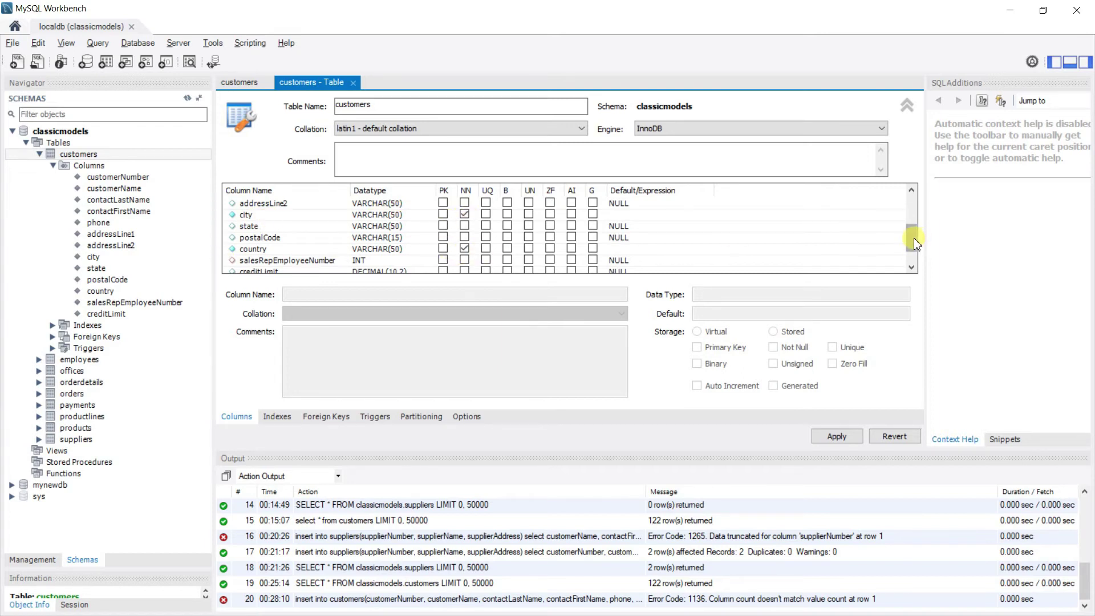
drag(913, 238, 914, 248)
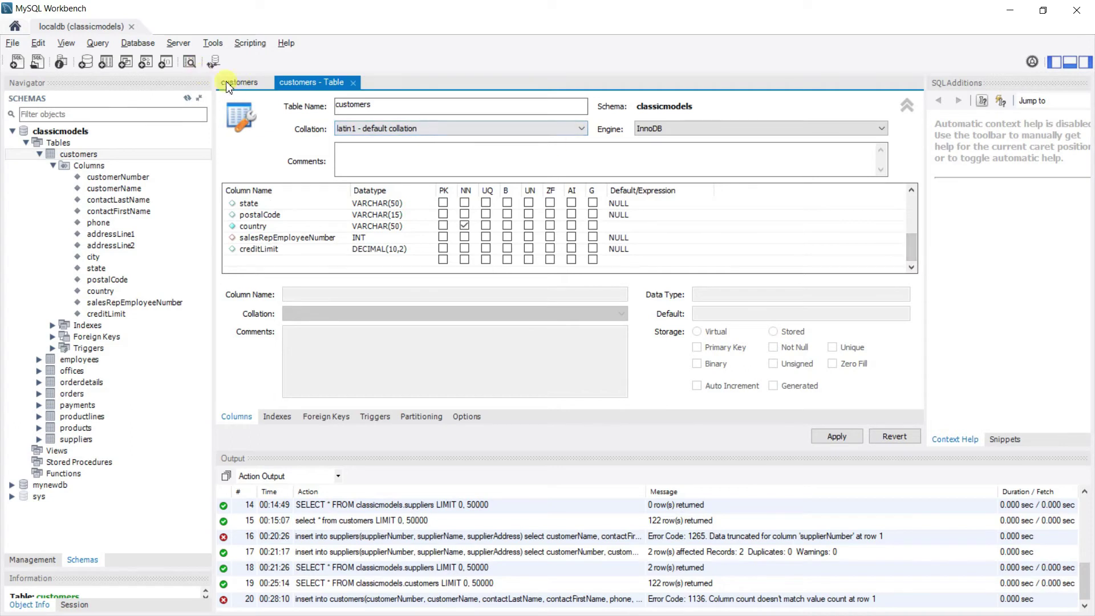
click(239, 82)
click(642, 115)
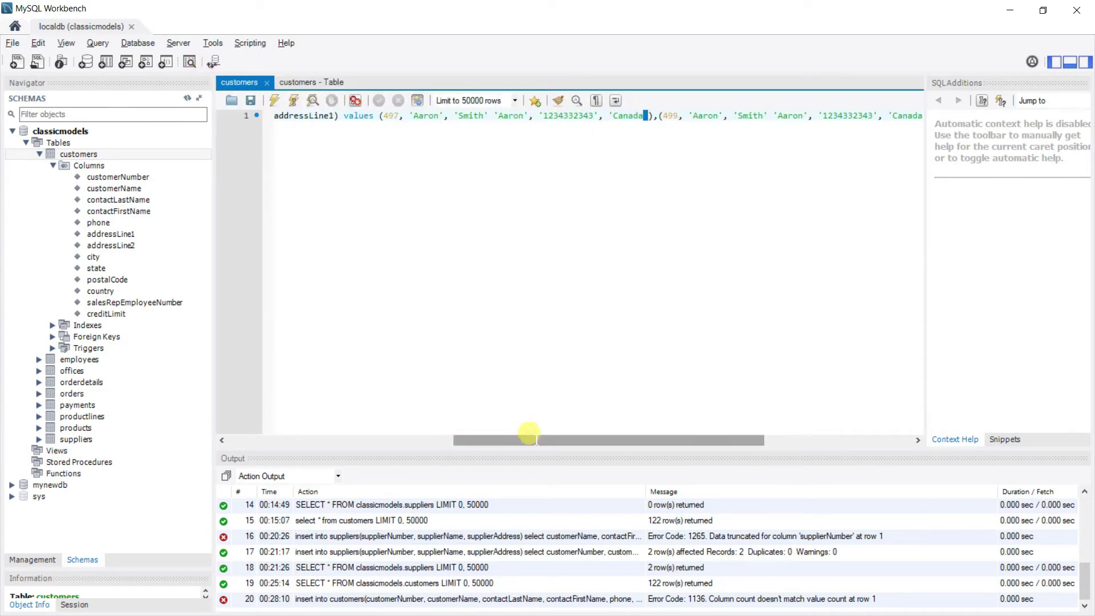
Step: Insert ', city, country' after addressLine1 in the column list and check the eight columns
drag(507, 438, 429, 438)
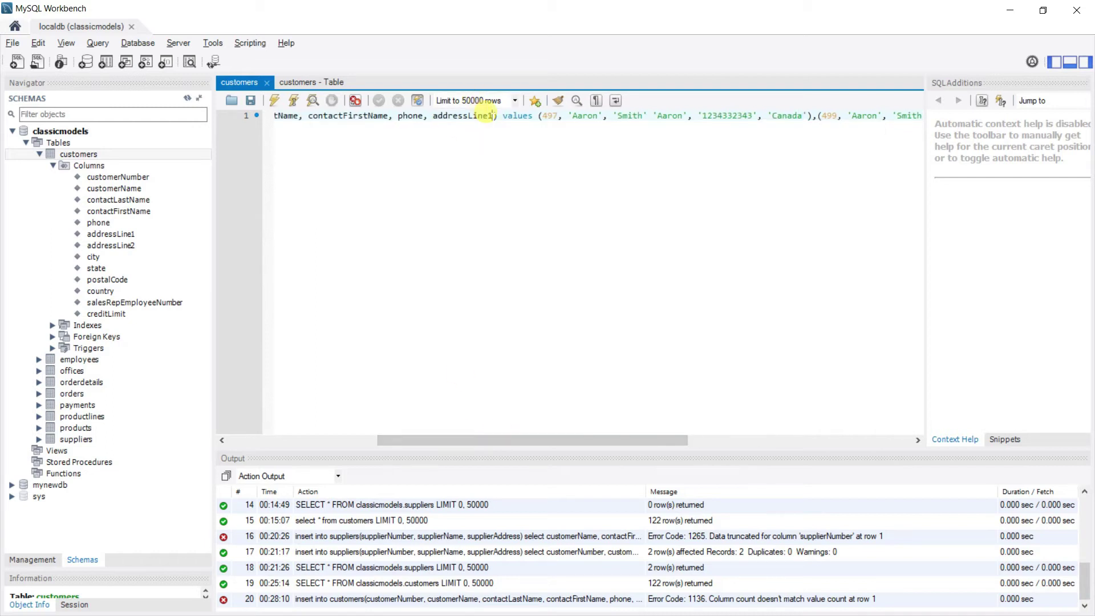
text(,)
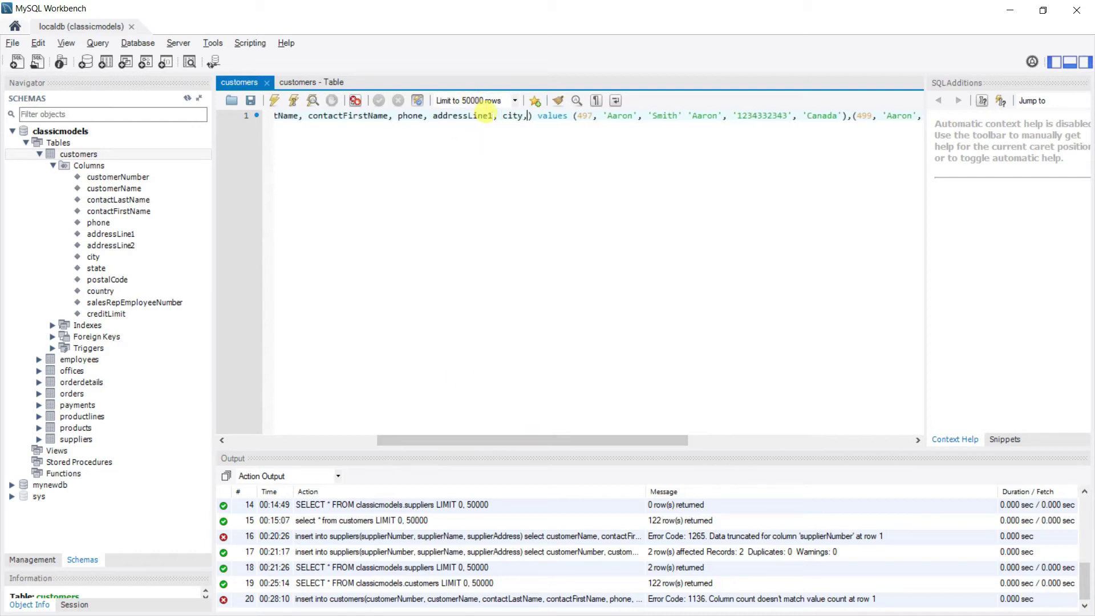
text( city, country)
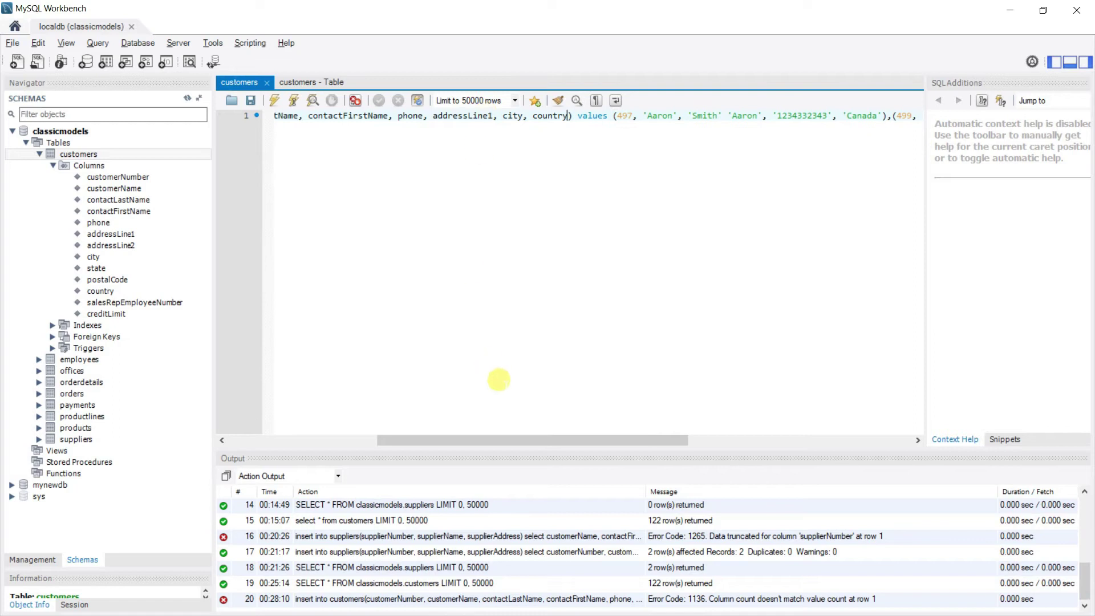
drag(523, 440, 381, 440)
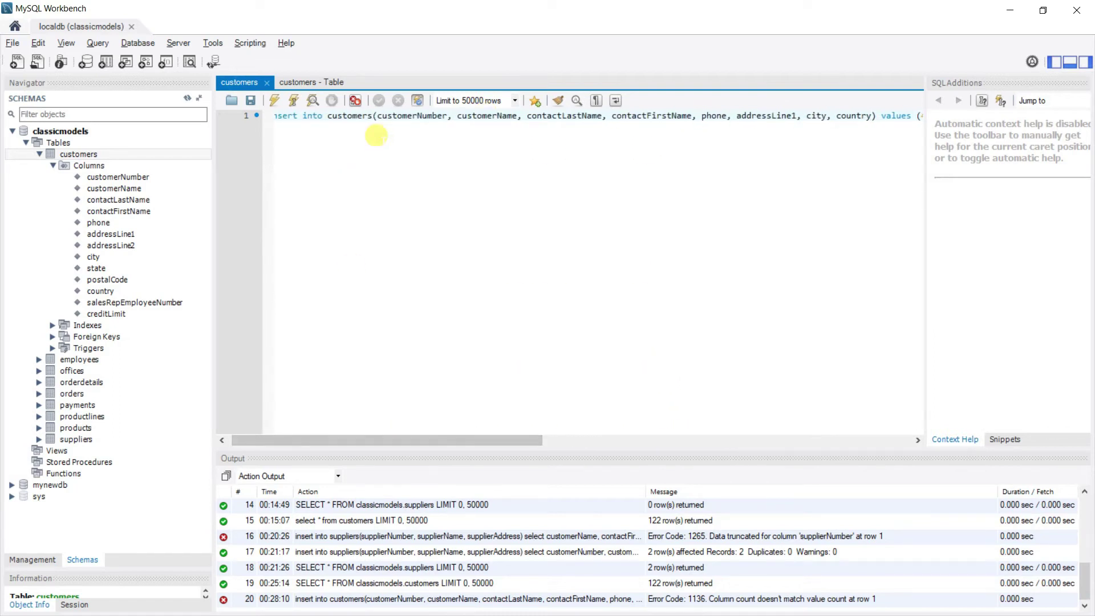
drag(376, 115, 877, 115)
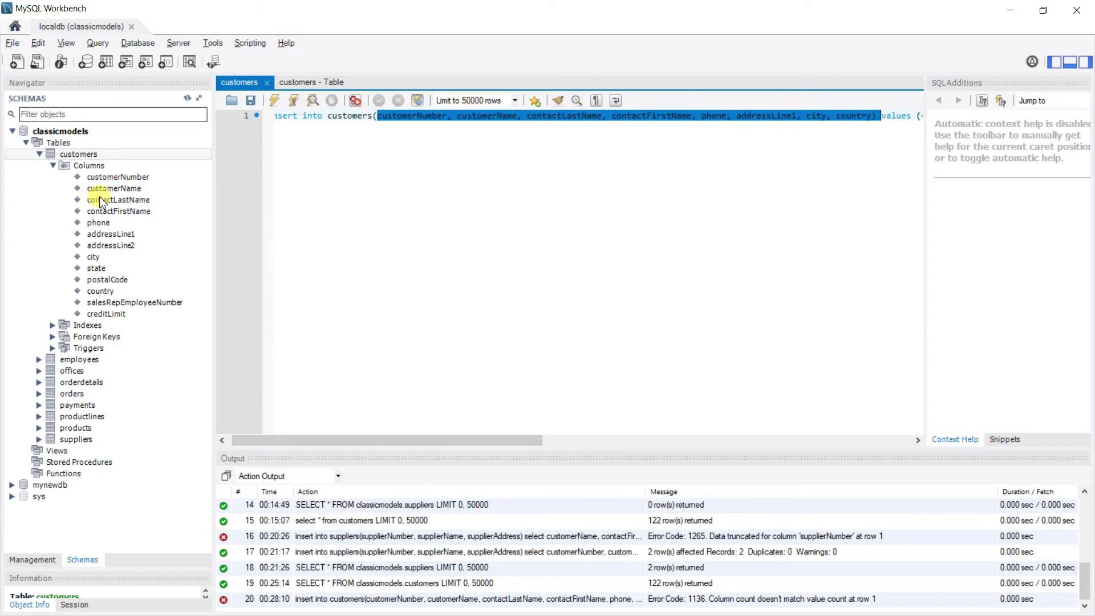
key(End)
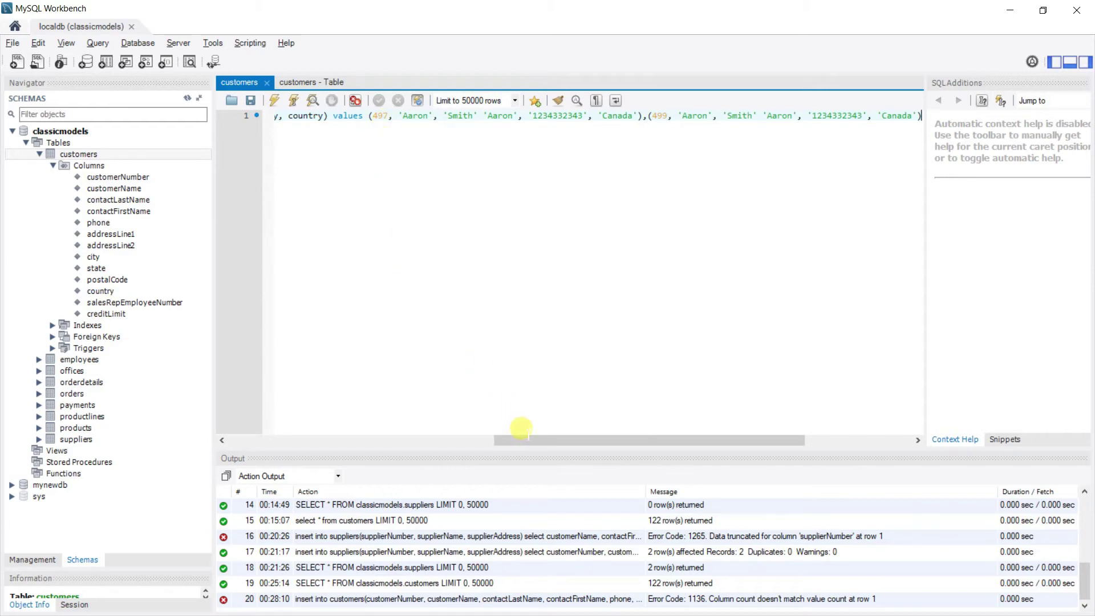
drag(520, 440, 208, 439)
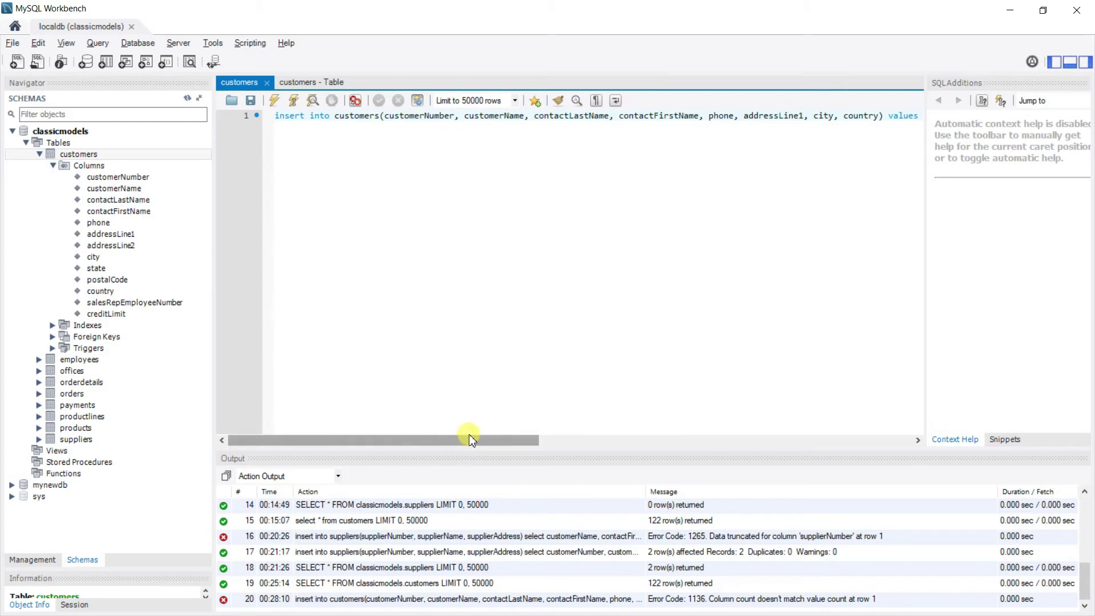
click(582, 439)
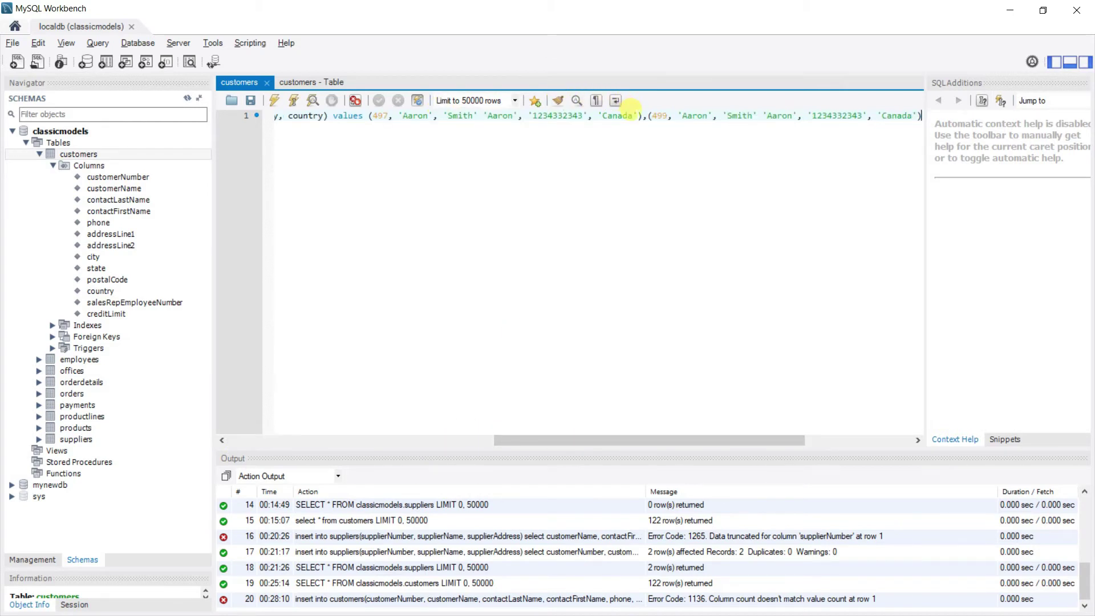
Step: Add city and country values to the first row and replace a Canada value with 'washington street'
text(, ')
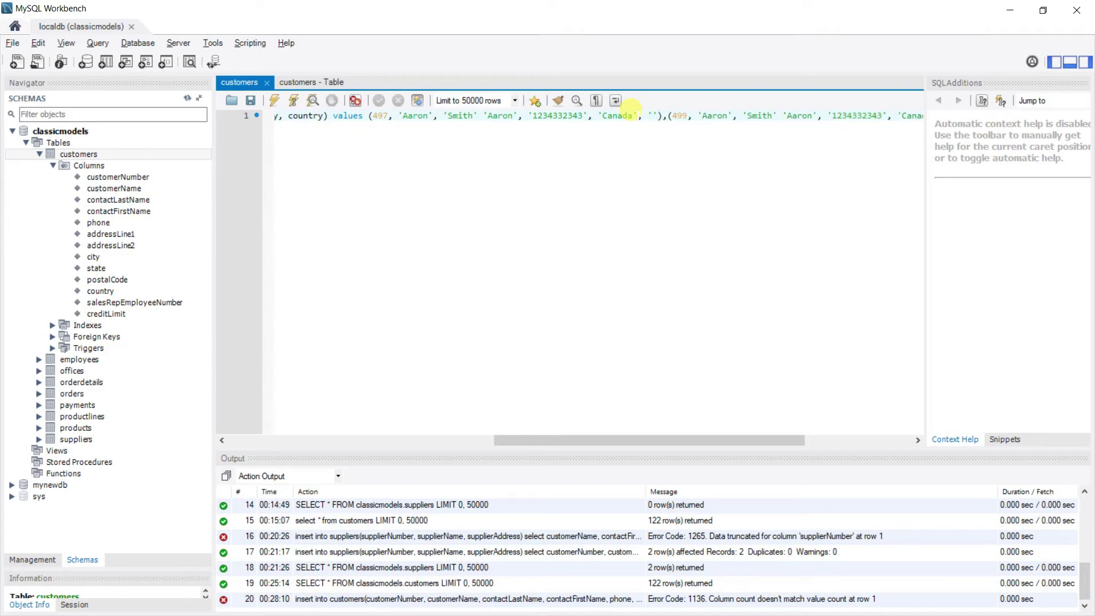
text(Toronta)
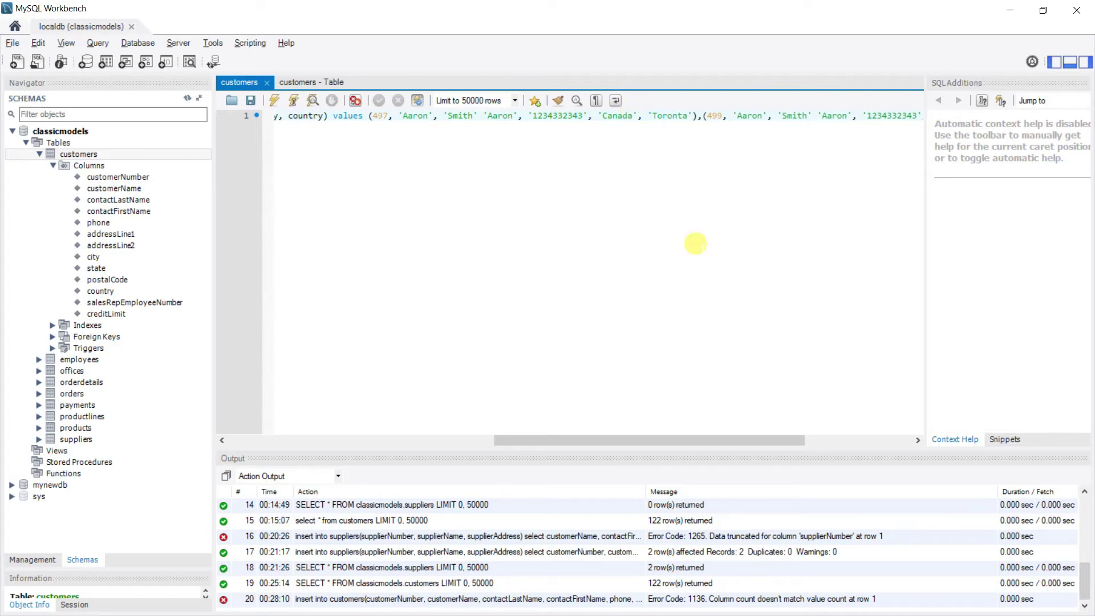
text(', 'Canda'Cana)
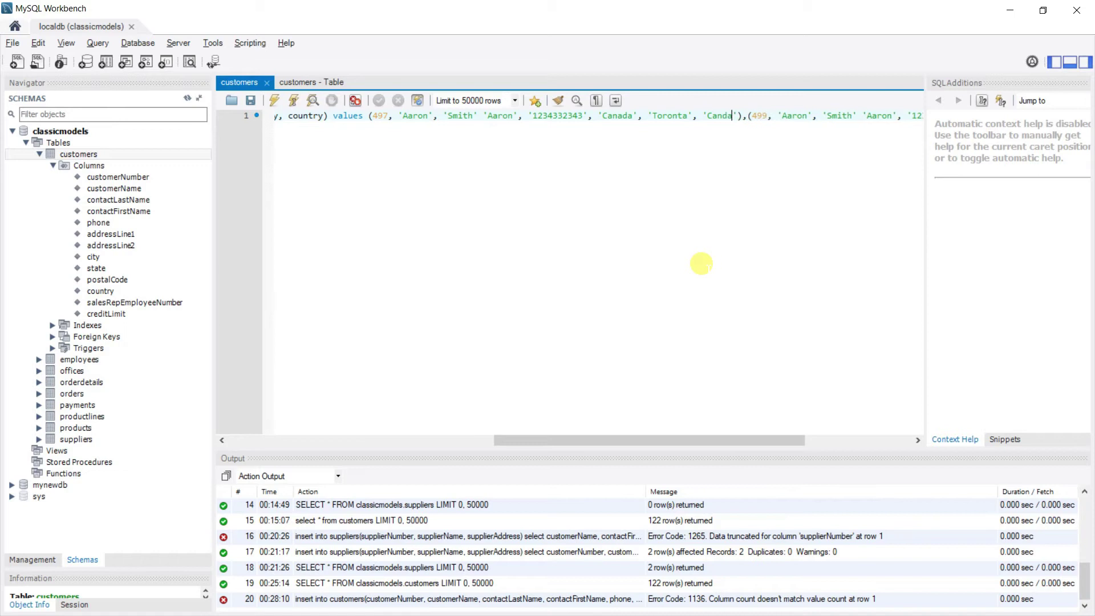
text(da)
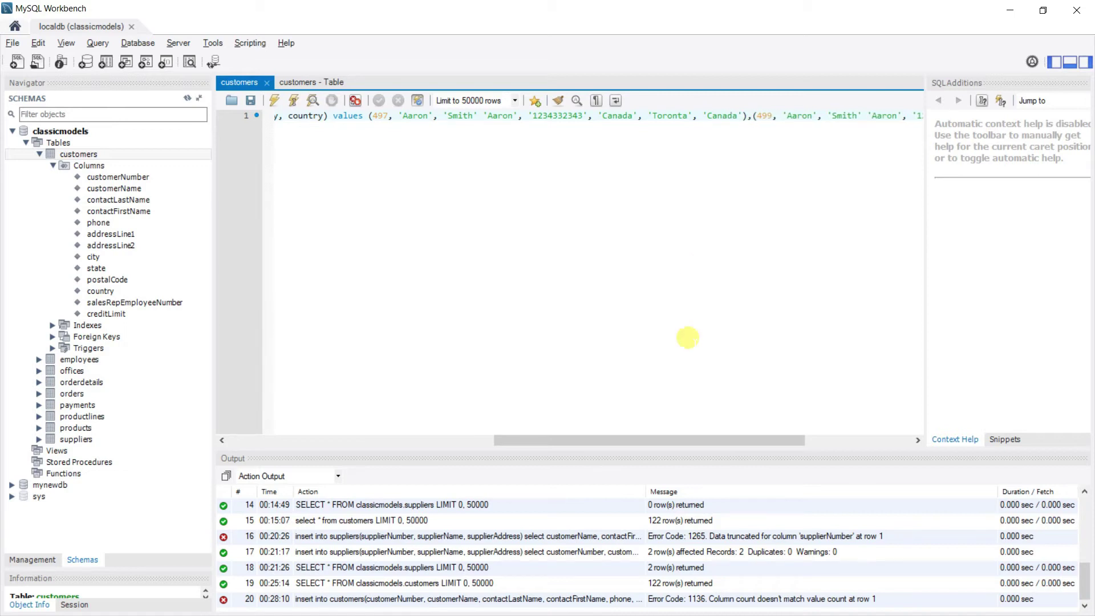
scroll(700, 446, left, 3)
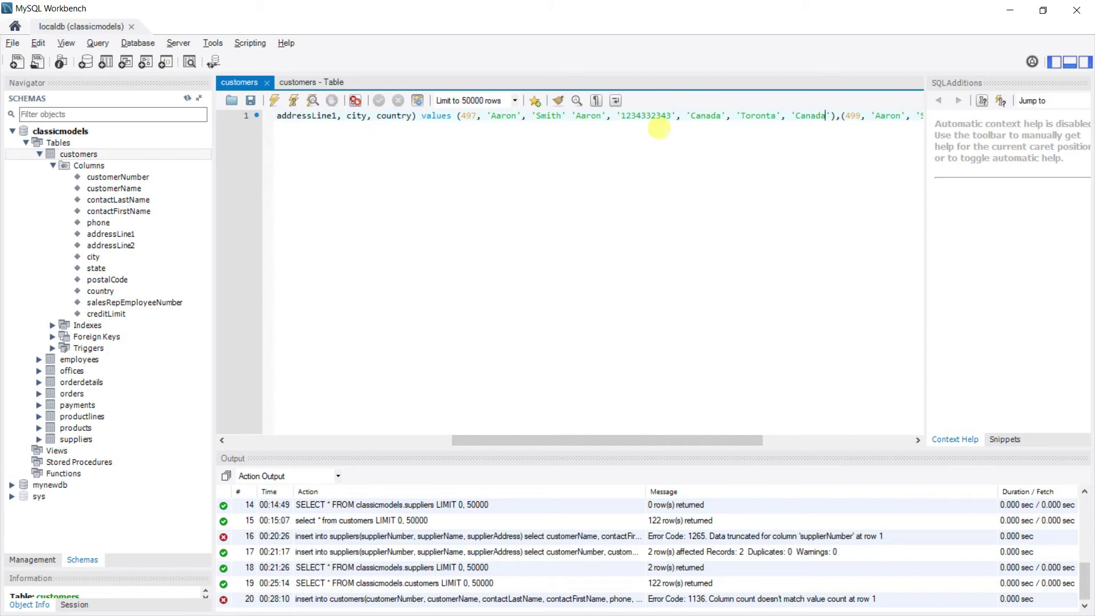
double_click(693, 114)
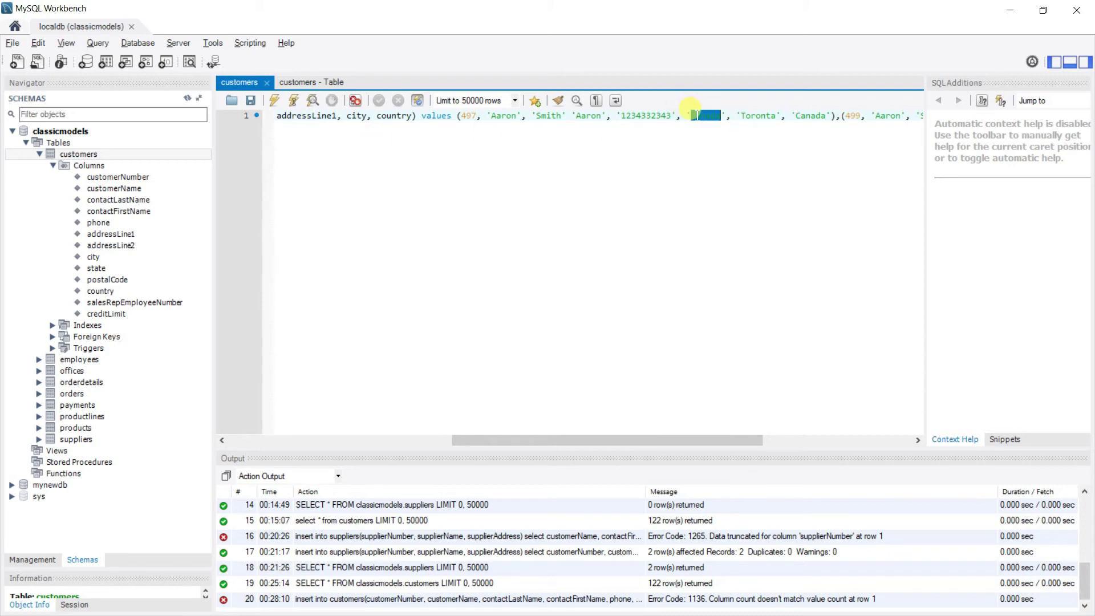
text(washington s)
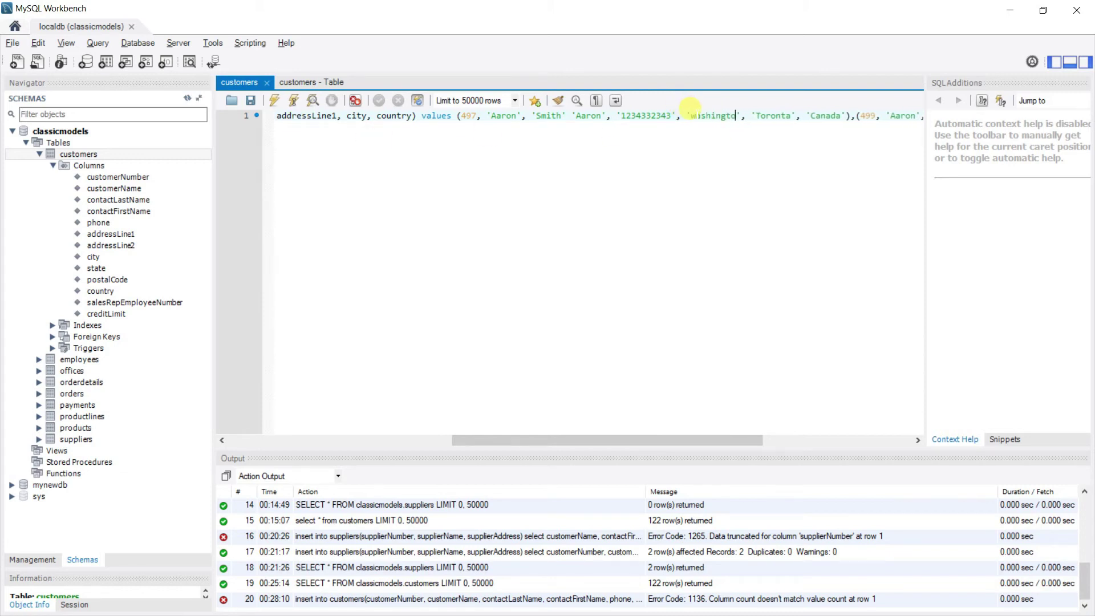
text(treet)
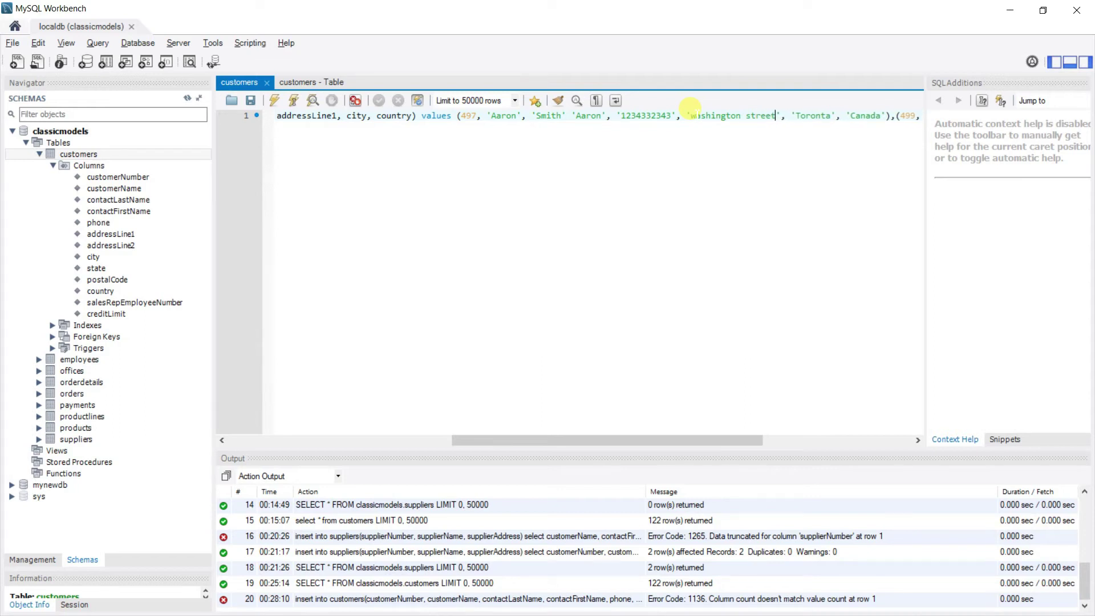
Step: End the 499 row with an address, 'Toronto', 'Canada' and run the insert, which fails on column count
drag(695, 438, 904, 440)
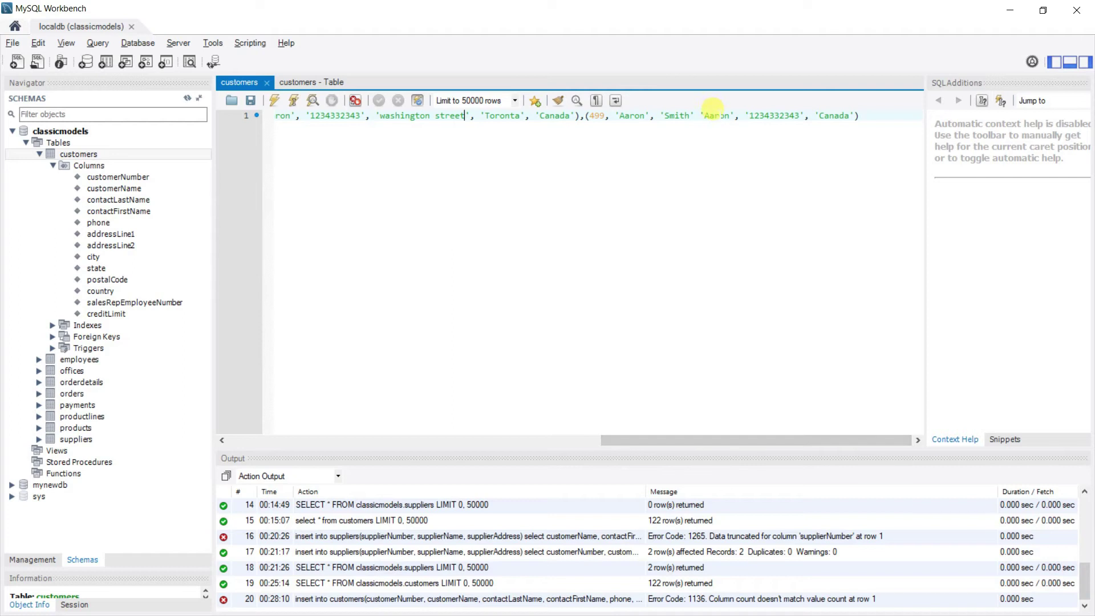
double_click(828, 115)
text(try 1',)
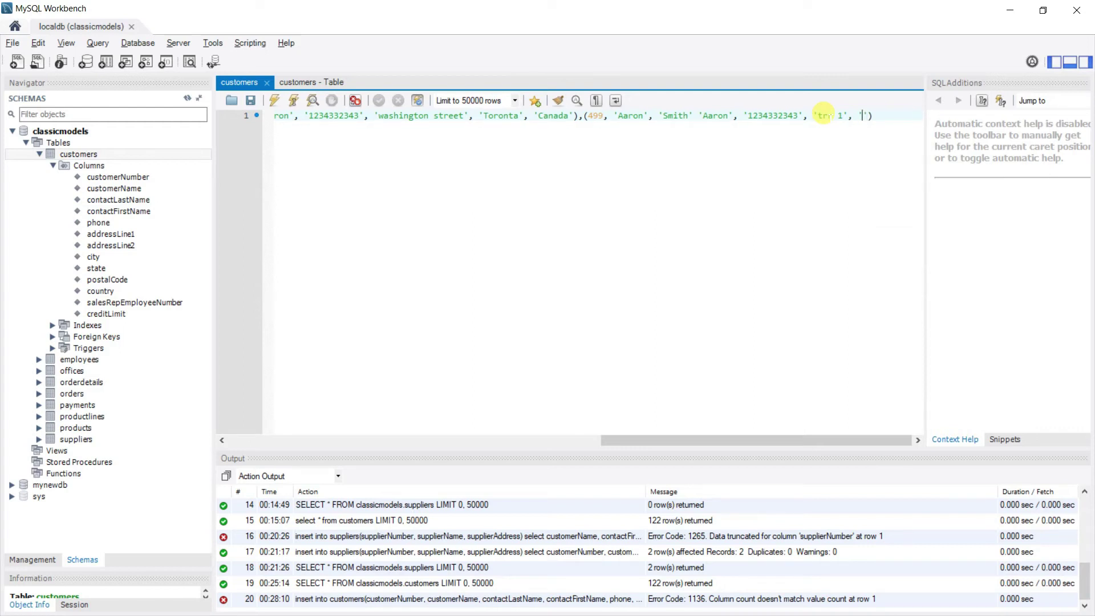
text('Toronto', 'Canada'))
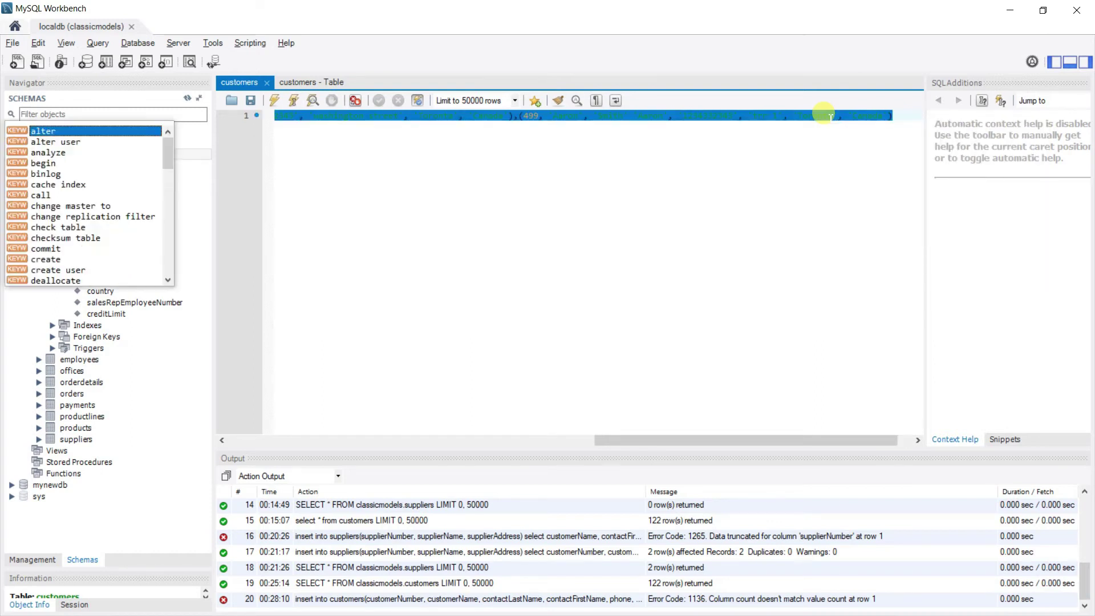
key(ctrl+Return)
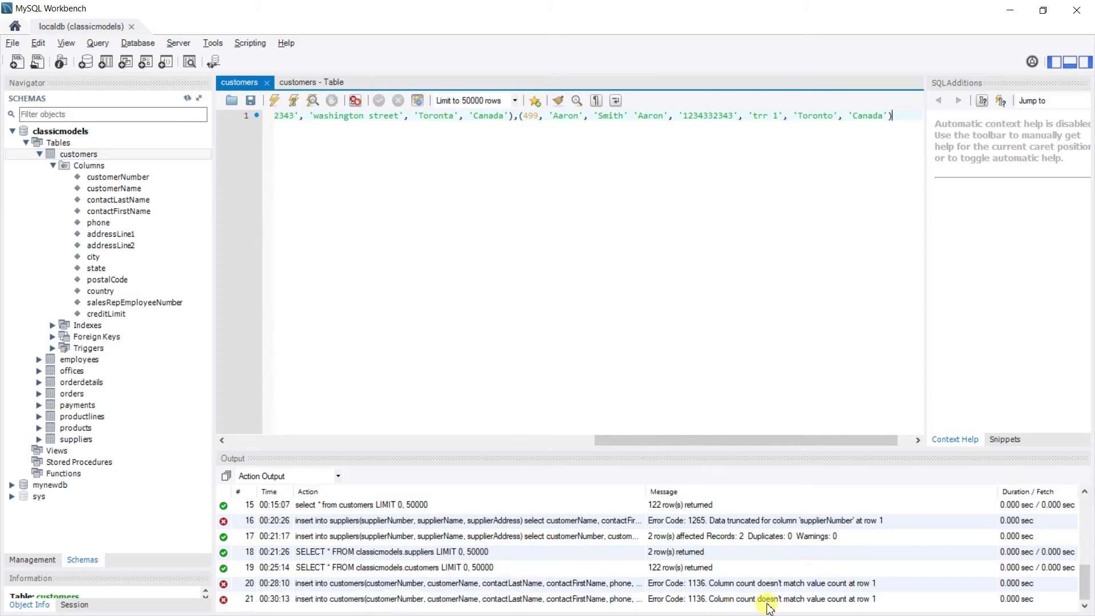
Step: Scroll along the INSERT line, then view the customers columns from state down to creditLimit
drag(772, 443, 325, 424)
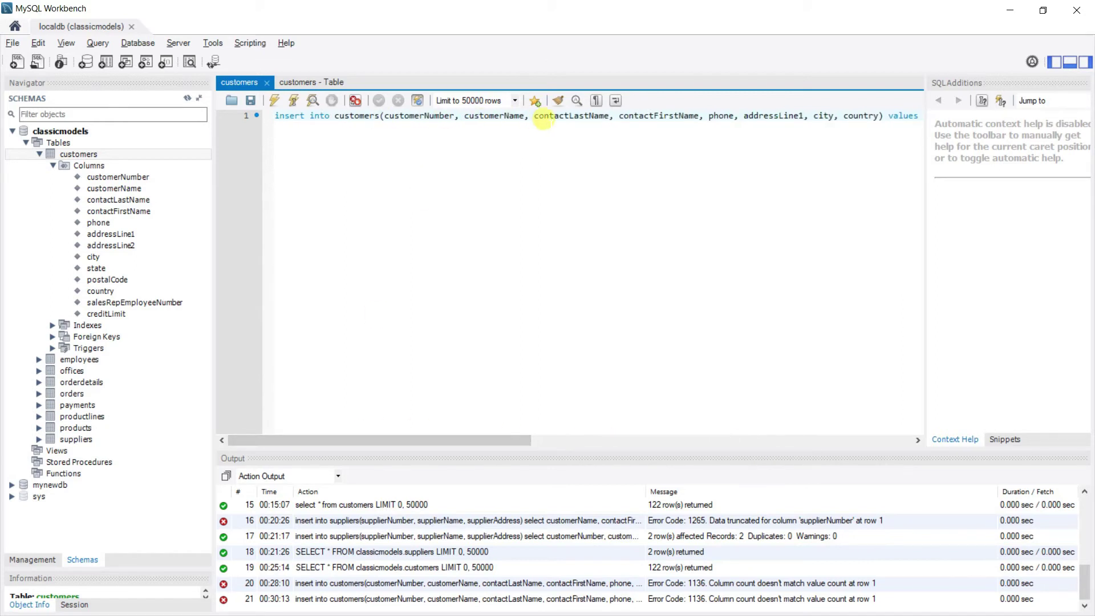
drag(454, 436, 710, 421)
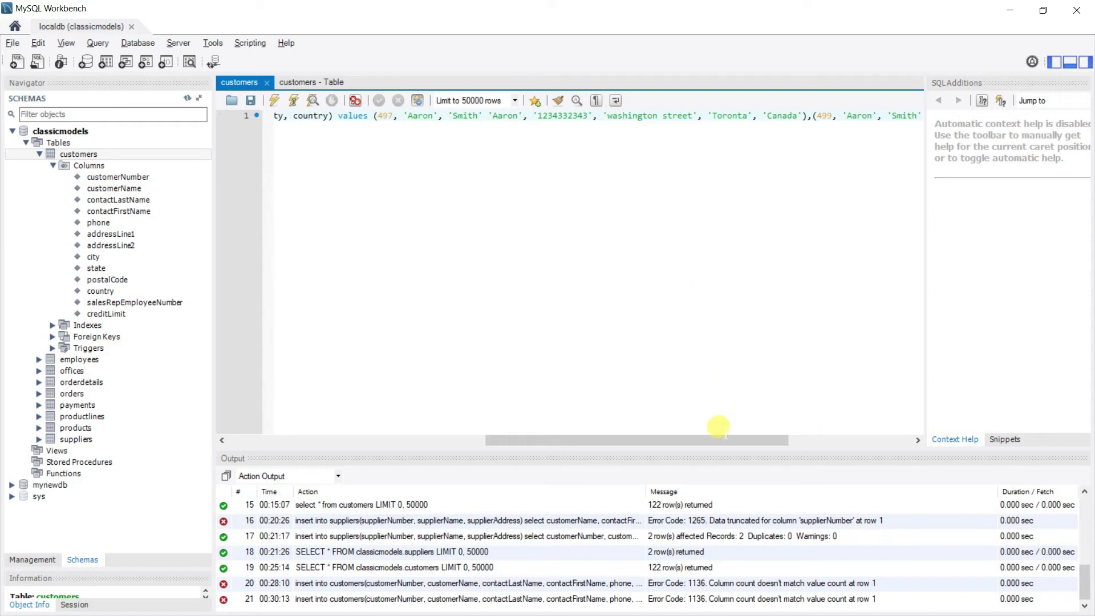
drag(720, 437, 863, 433)
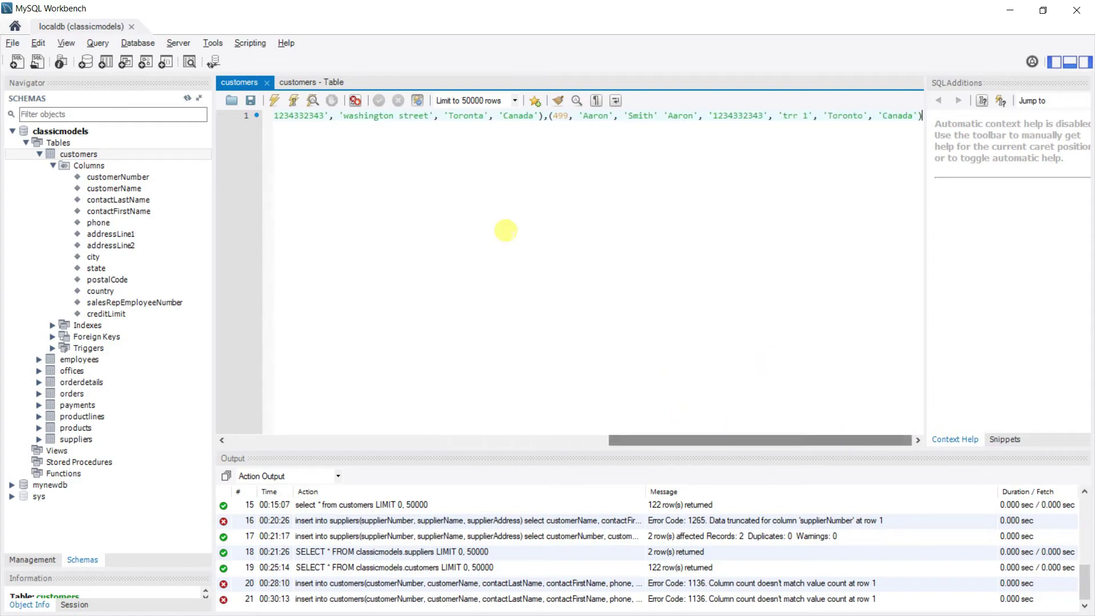
click(311, 82)
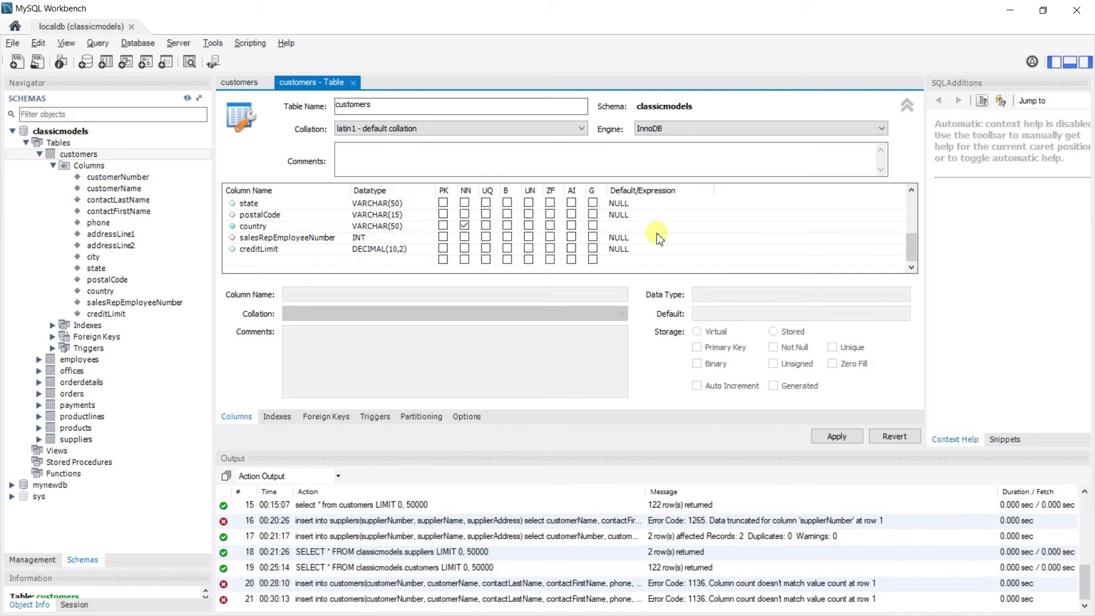
Step: Delete the 499 values row and rerun the single-row insert, still getting Error Code 1136
drag(911, 245, 924, 271)
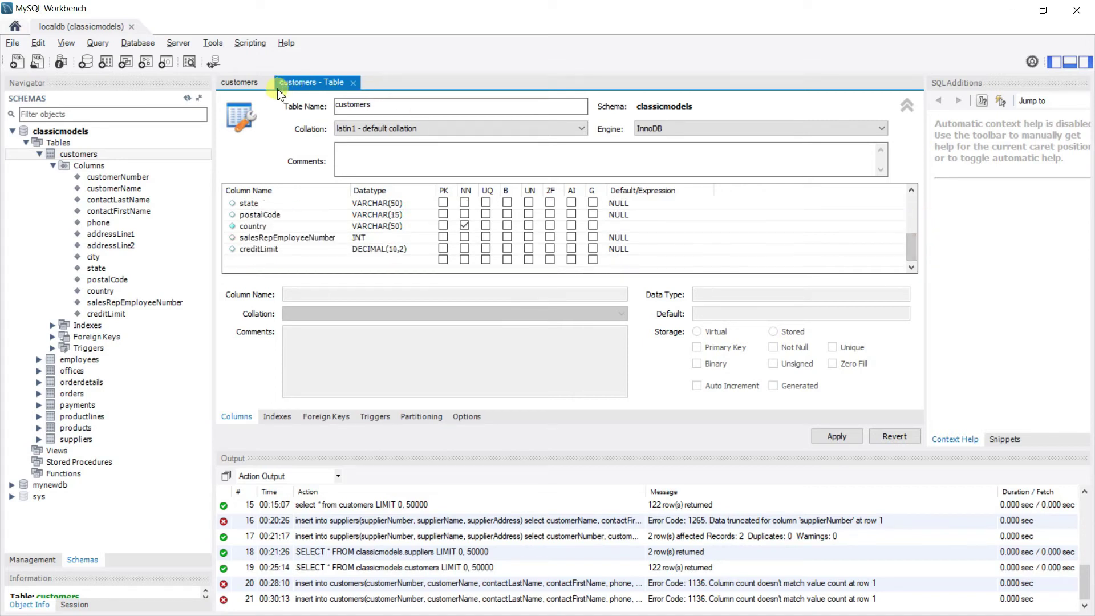
click(231, 84)
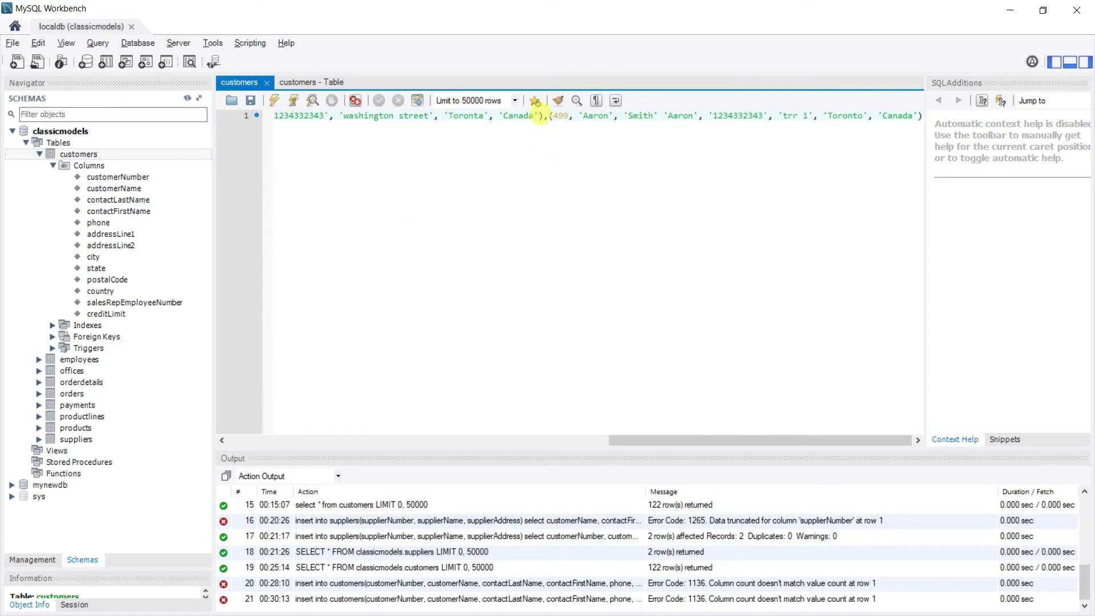
drag(543, 115, 980, 119)
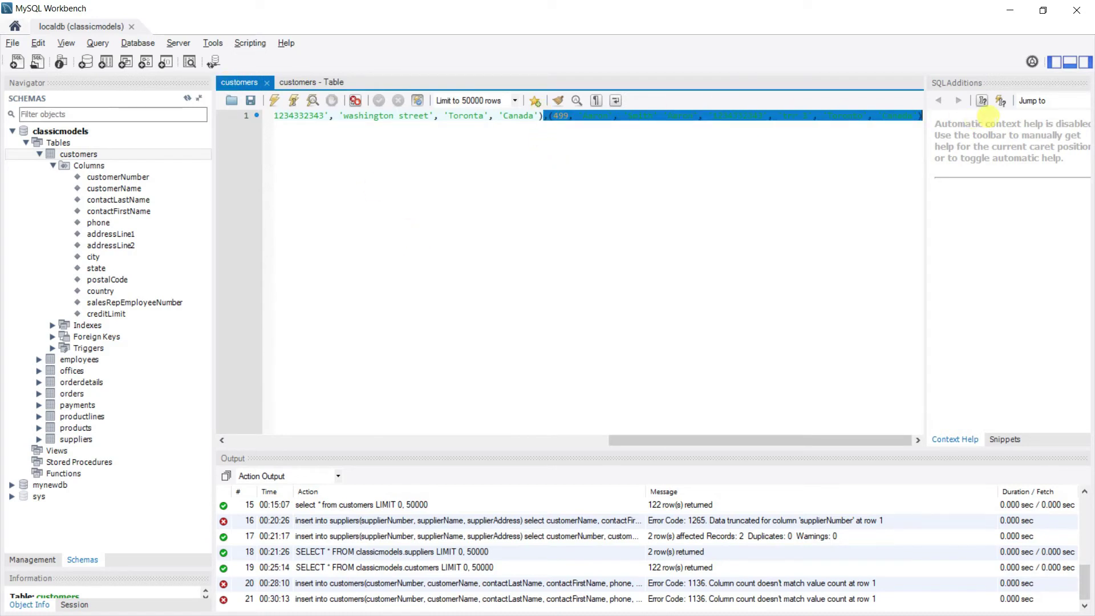
key(Delete)
key(ctrl+Return)
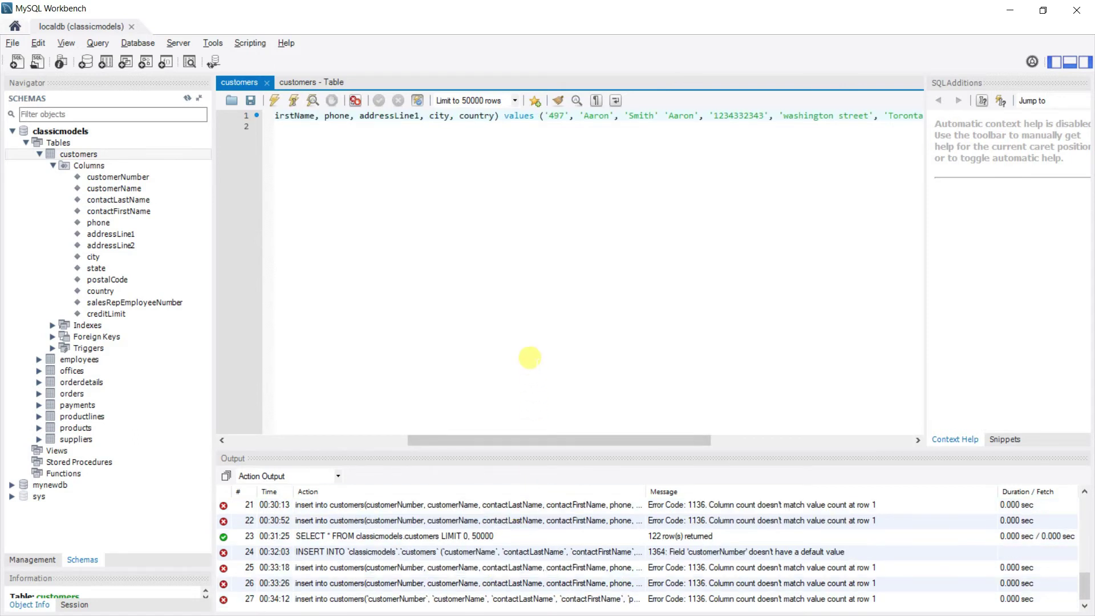
drag(576, 440, 650, 439)
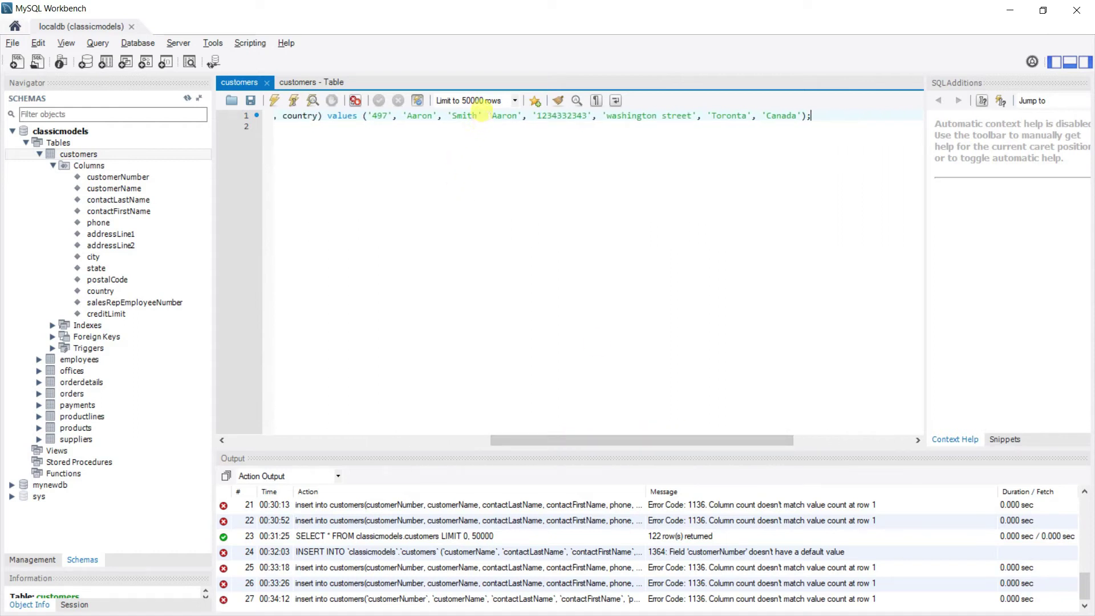
key(BackSpace)
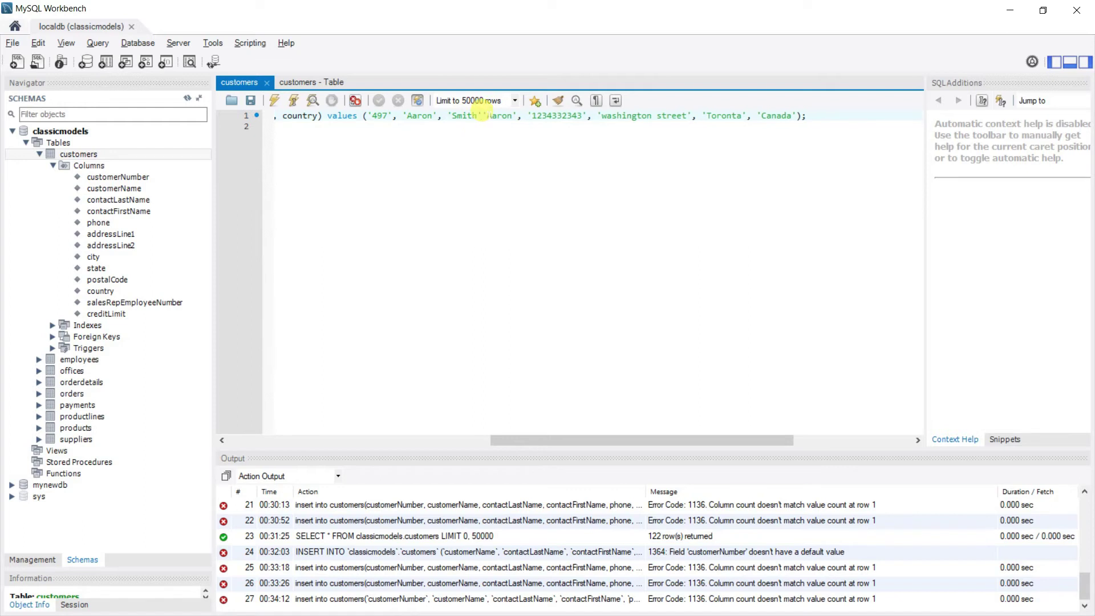
text(,)
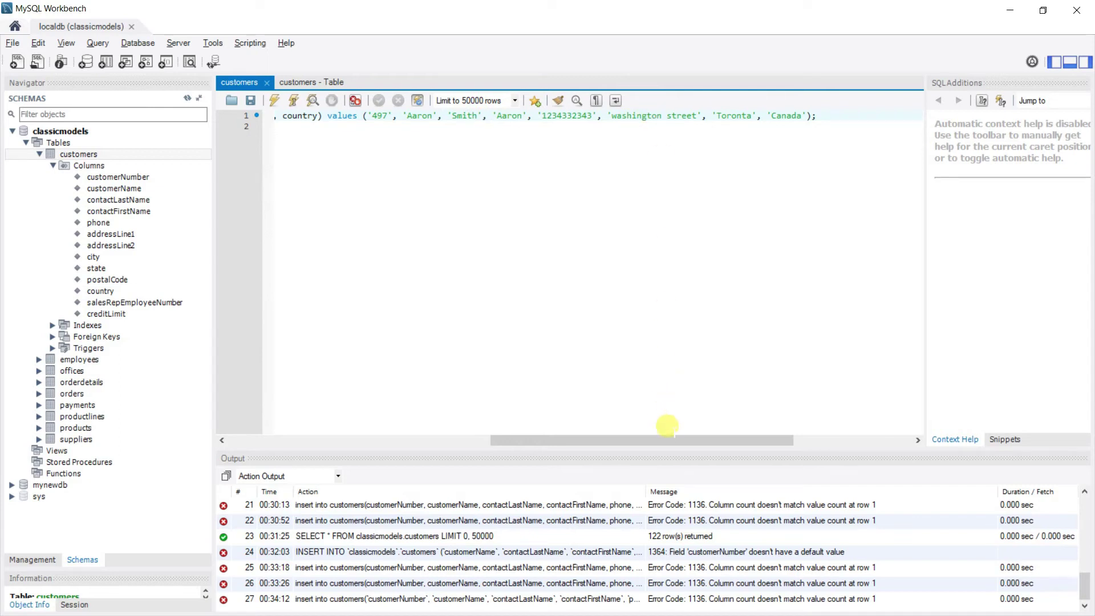
drag(660, 440, 412, 440)
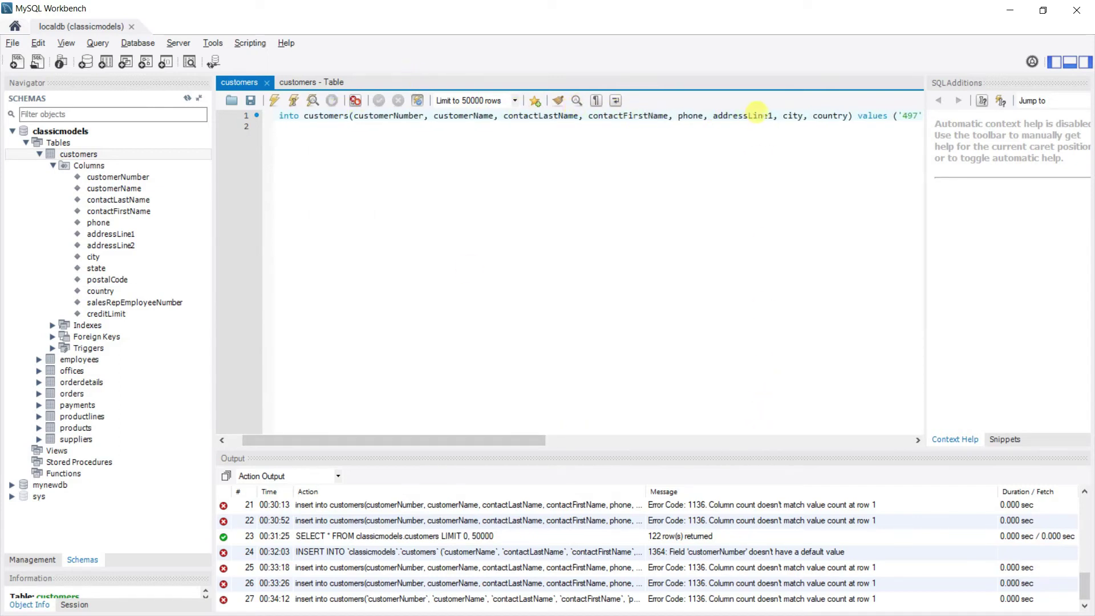
drag(461, 439, 726, 440)
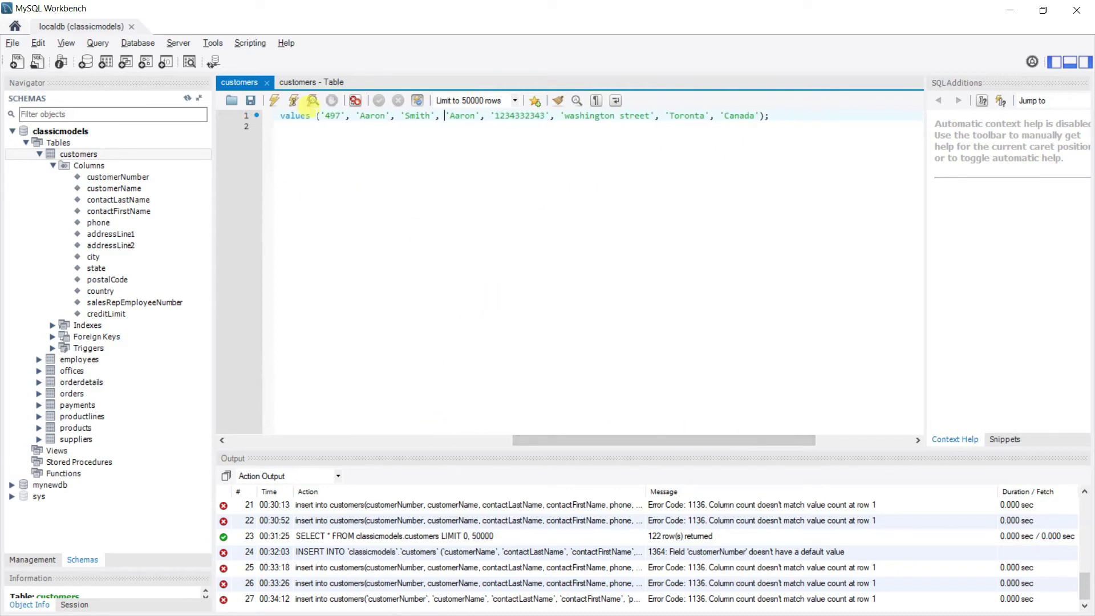
drag(316, 116, 799, 108)
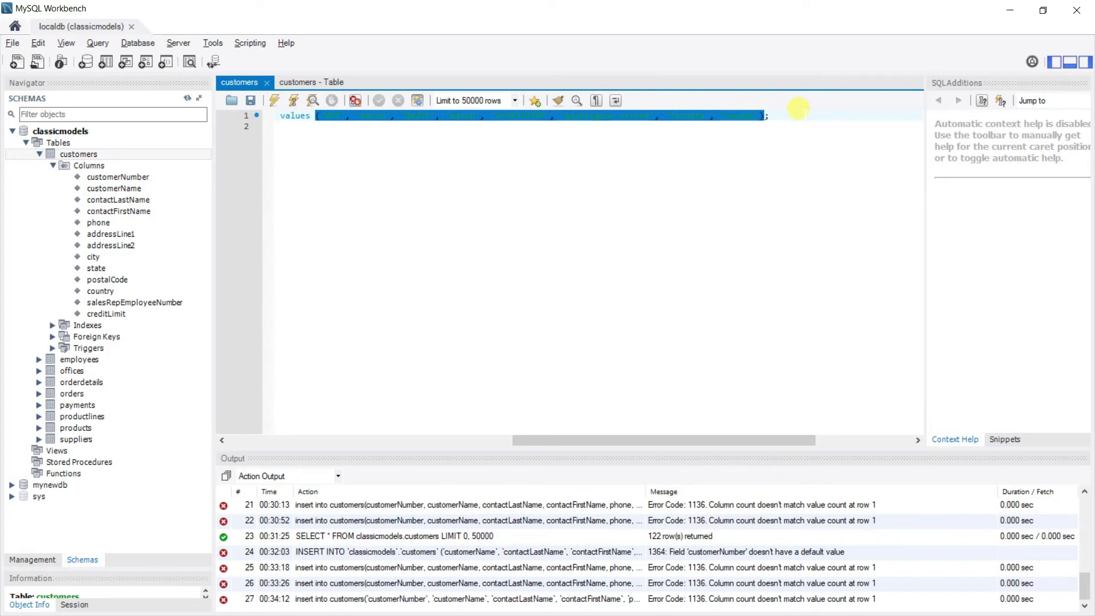
Step: Remove the quotes around 497 so the customer number is an unquoted integer
key(Home)
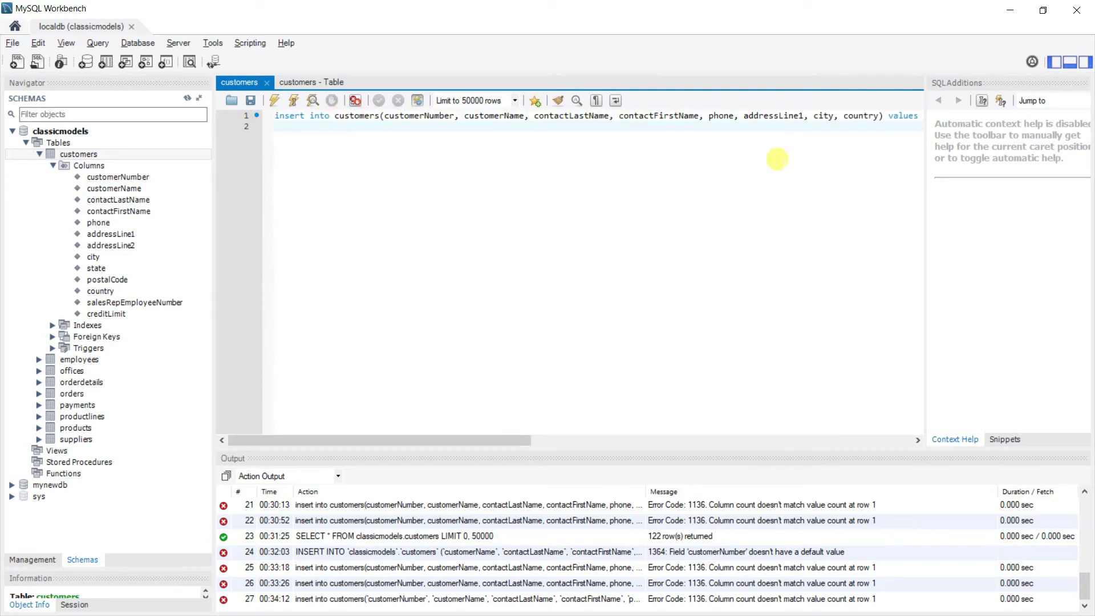
click(566, 440)
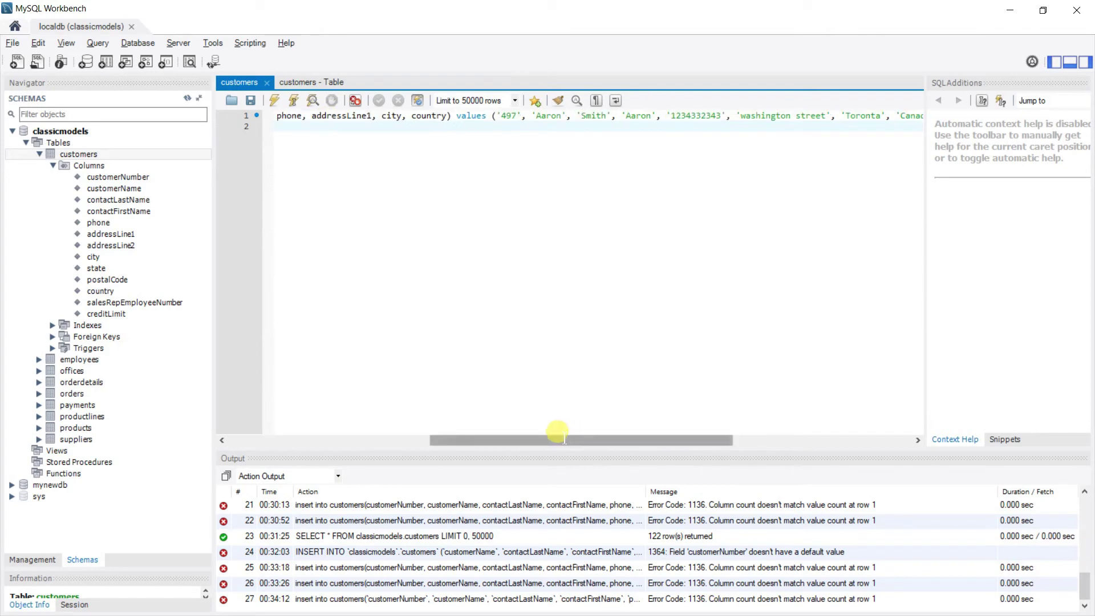
click(519, 115)
key(Delete)
key(BackSpace)
key(Delete)
text(,)
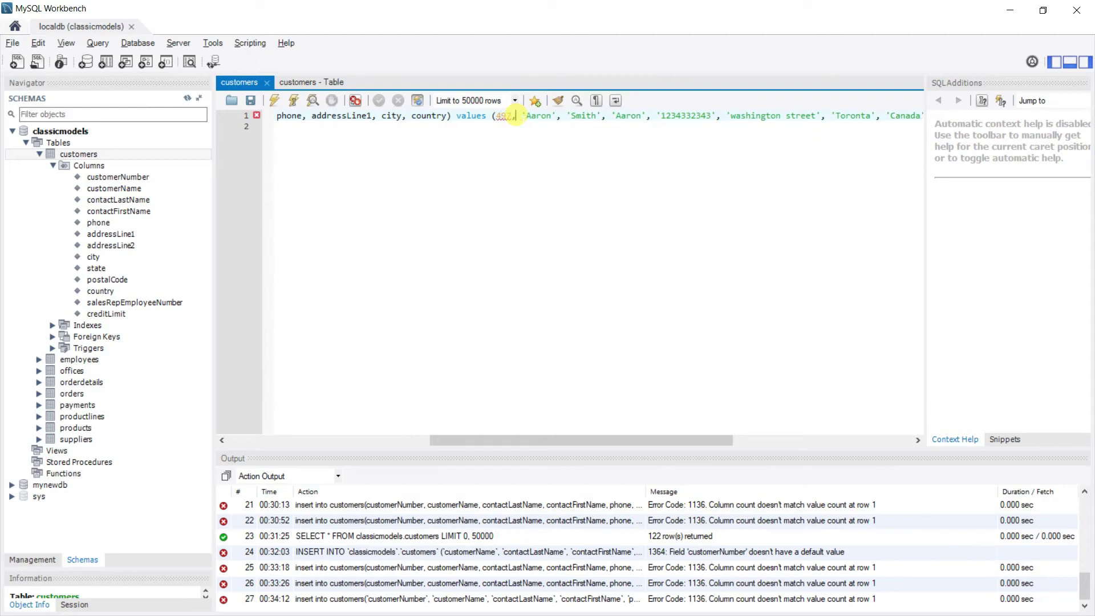
Step: Paste a second values row as customer 498 named Baron and run the insert, adding 2 rows
drag(623, 444, 805, 437)
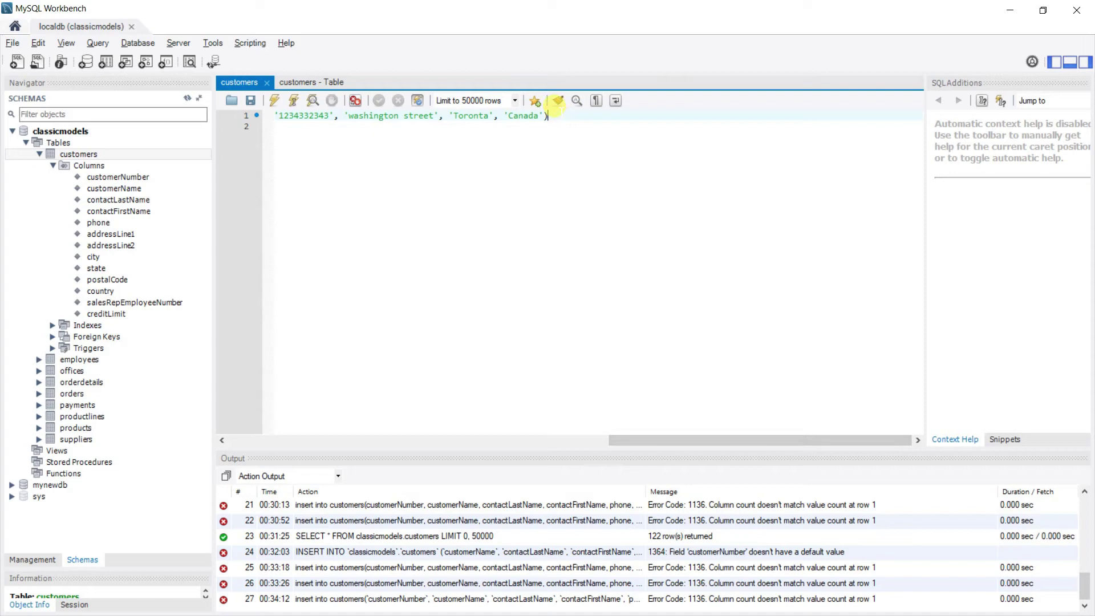
key(ctrl+v)
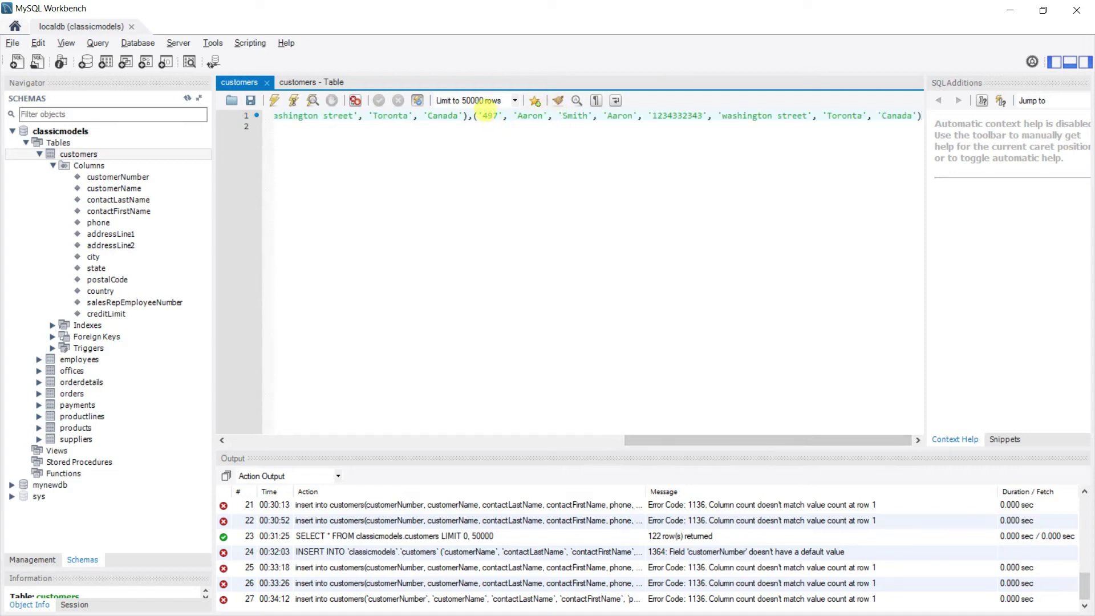
key(BackSpace)
key(BackSpace)
text(8)
key(Left)
key(Left)
key(Left)
key(BackSpace)
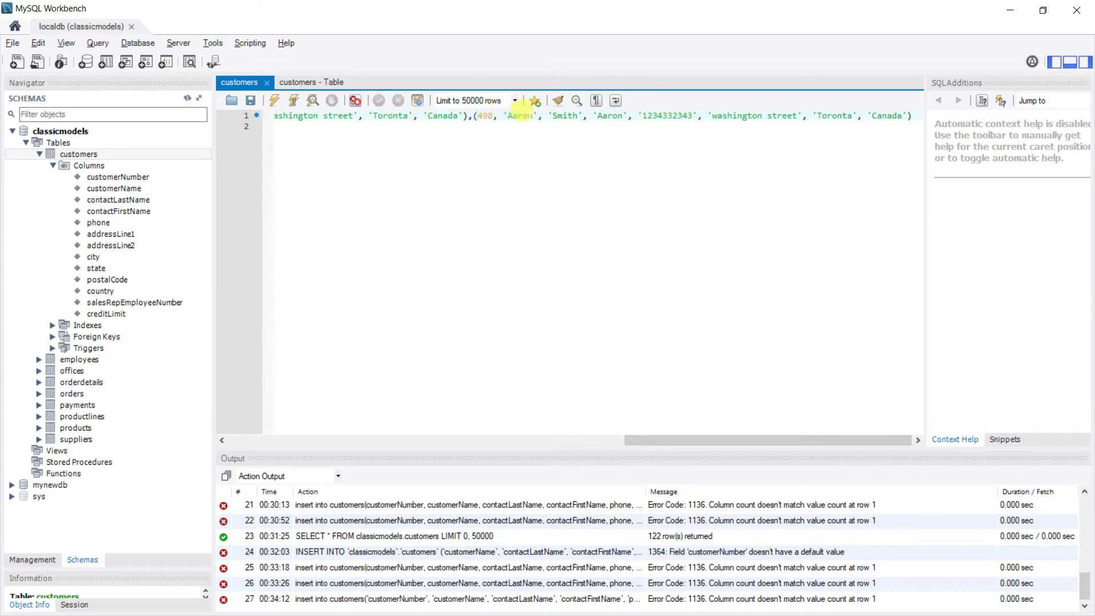
key(Delete)
text(B)
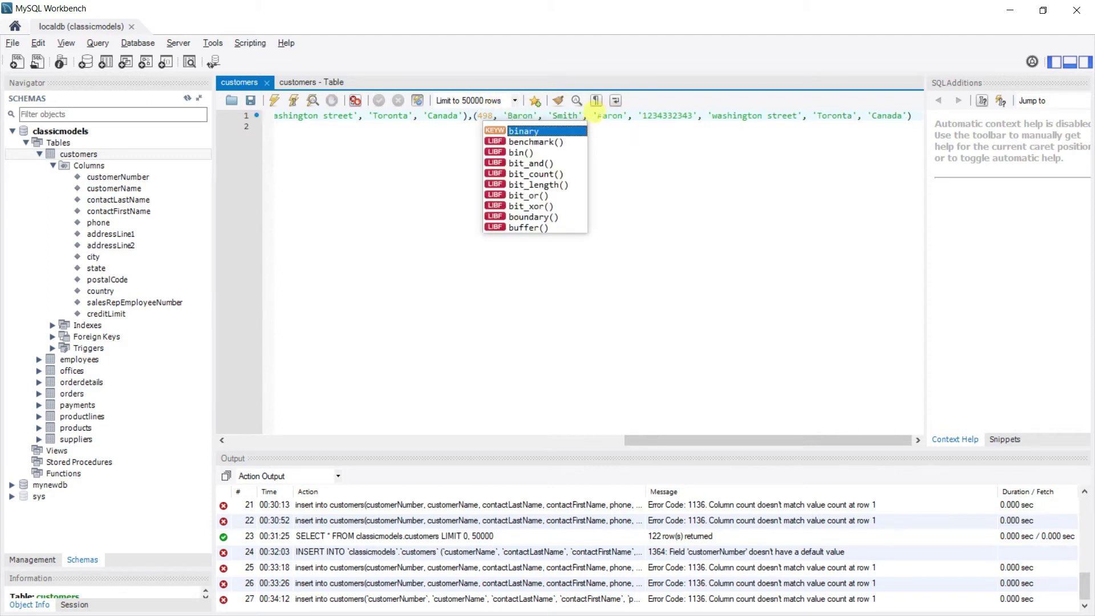
key(BackSpace)
text(B)
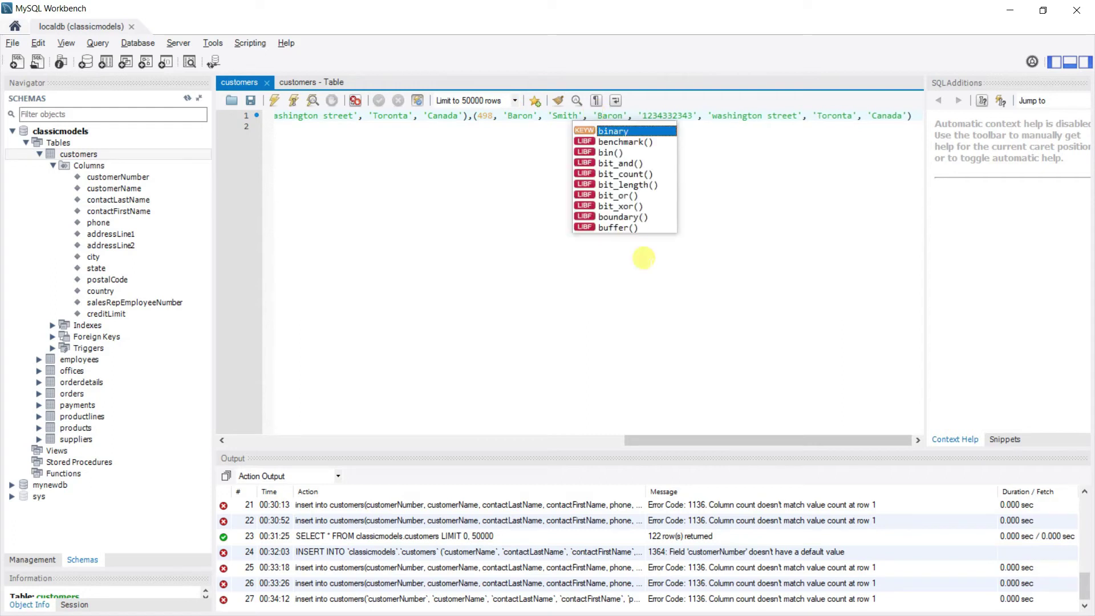
click(696, 346)
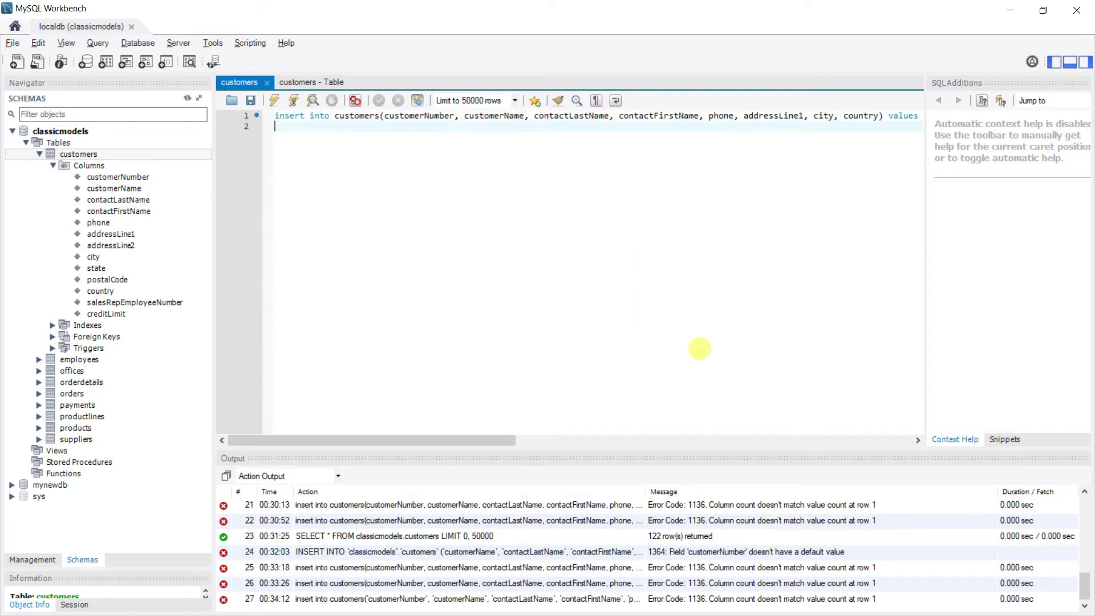
key(Up)
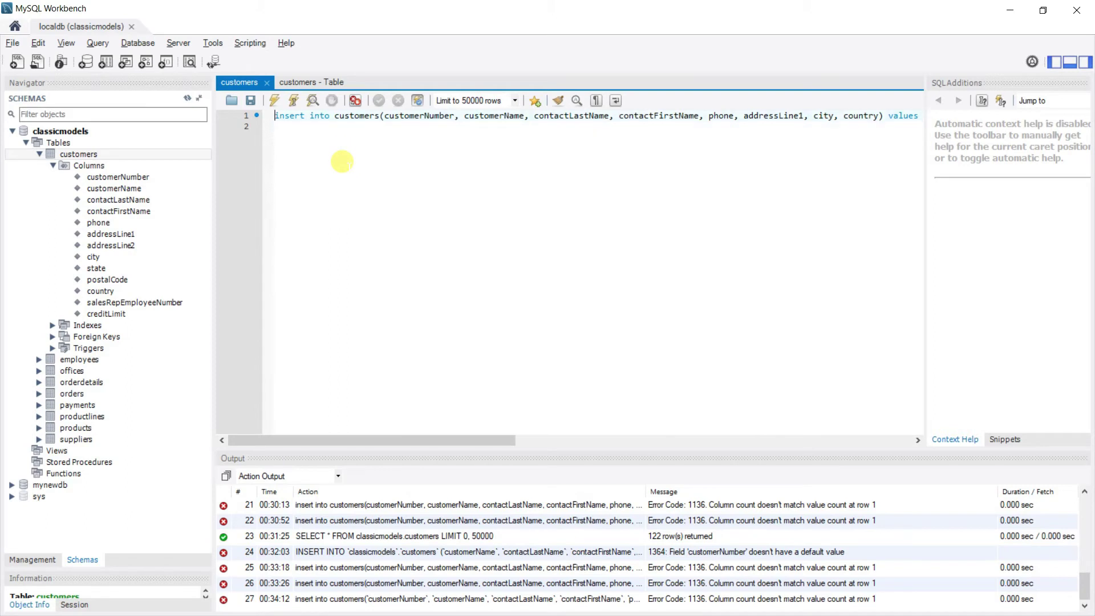
key(ctrl+Return)
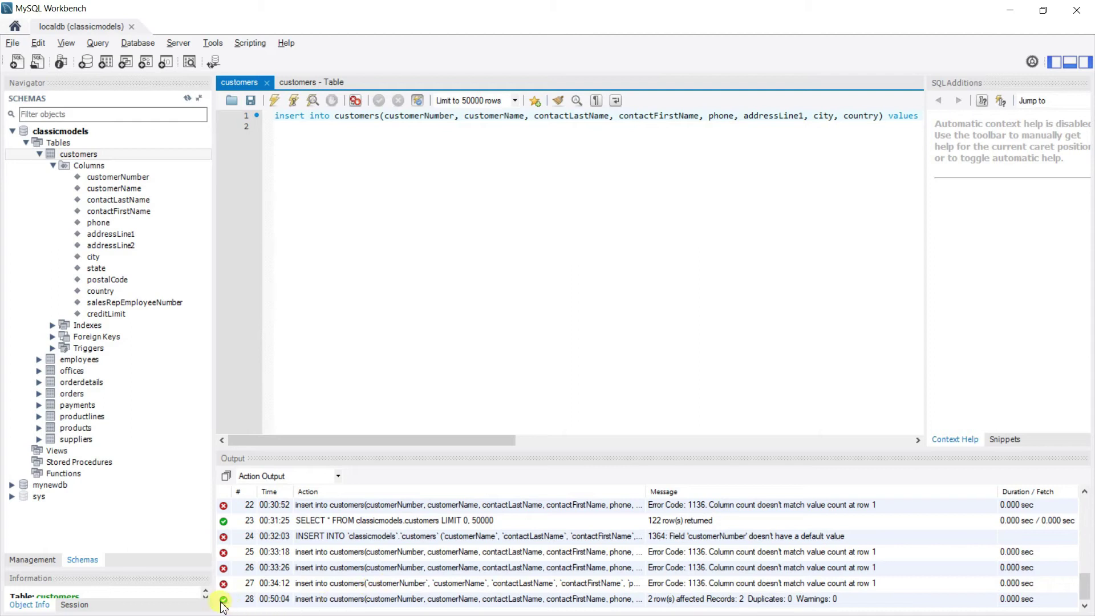
Step: List all 125 customers rows to confirm 497 Aaron and 498 Baron, then return to the INSERT
click(307, 82)
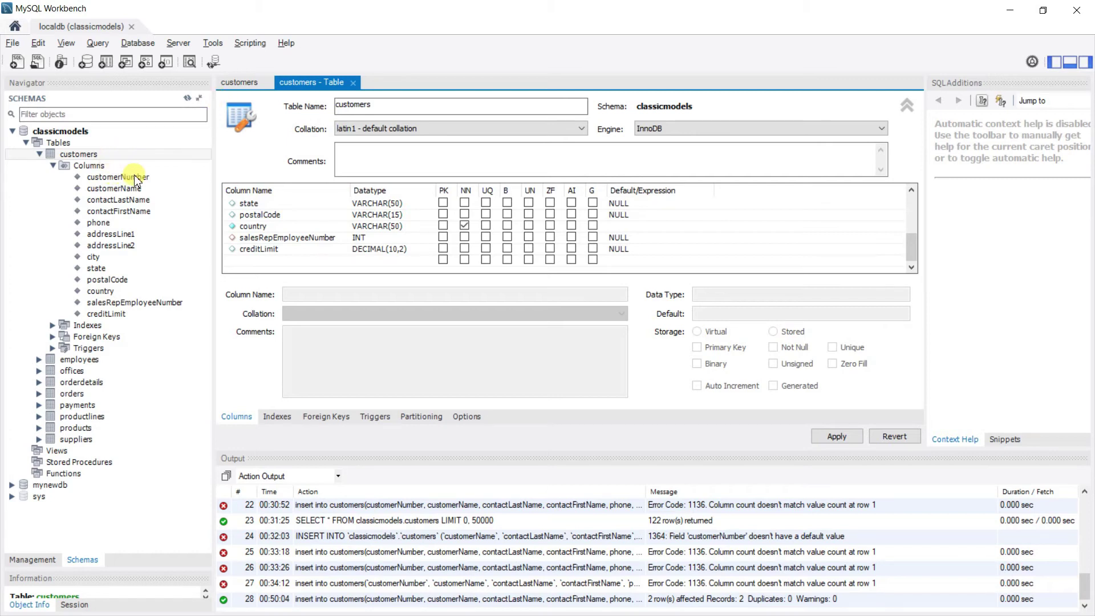
mouse_move(166, 160)
click(207, 154)
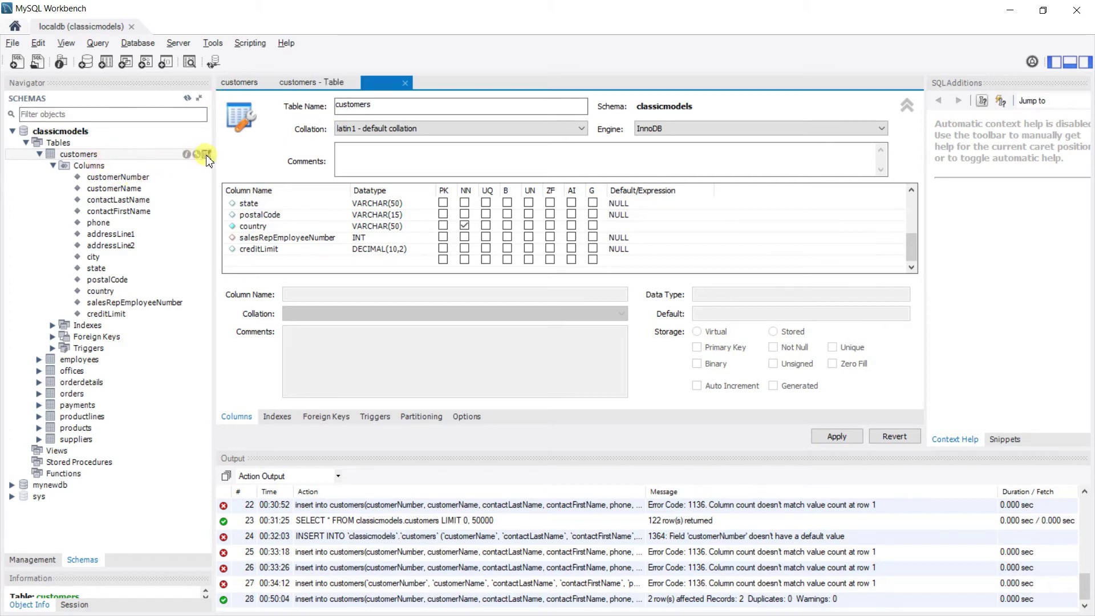
scroll(485, 355, down, 20)
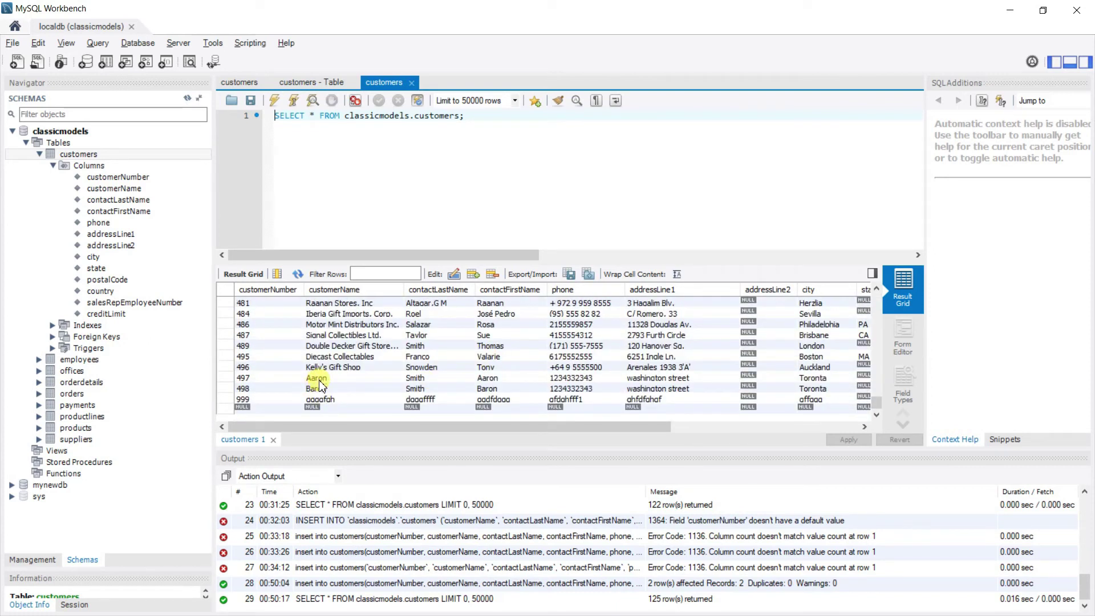
click(236, 82)
drag(335, 440, 779, 456)
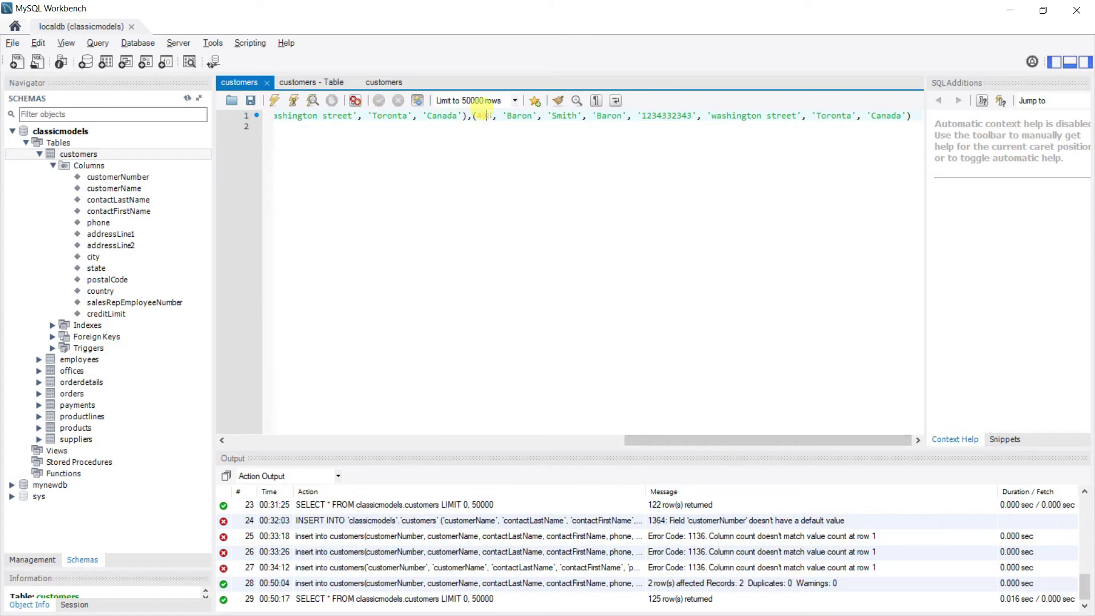
Step: Make the second row customer 500 with both Baron names changed to Jason, and rerun the insert (duplicate entry '497')
key(BackSpace)
key(BackSpace)
text(500)
double_click(519, 116)
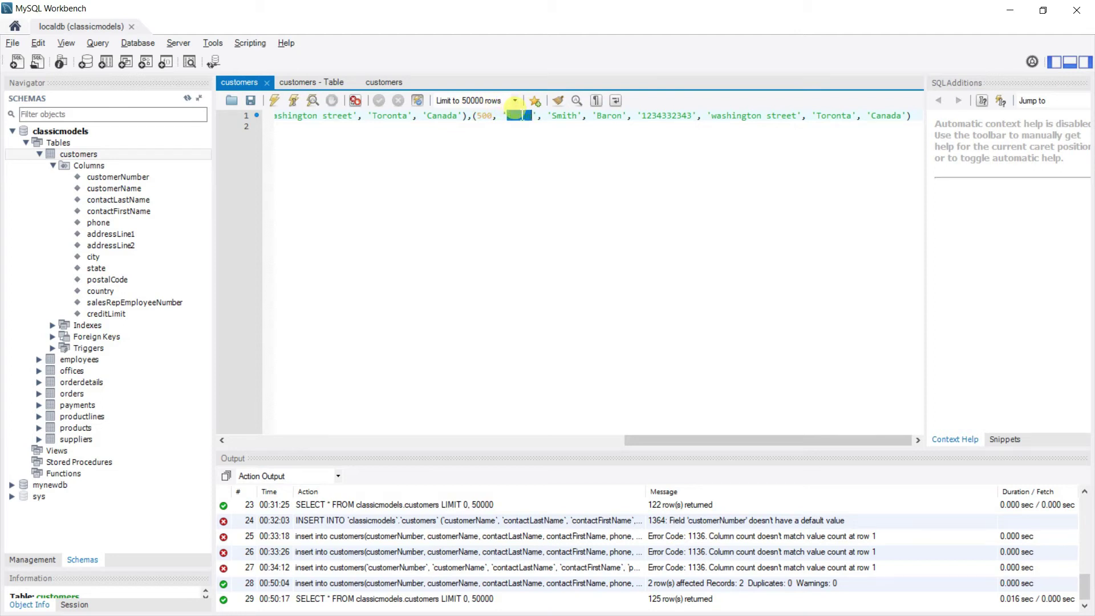
text(Jason)
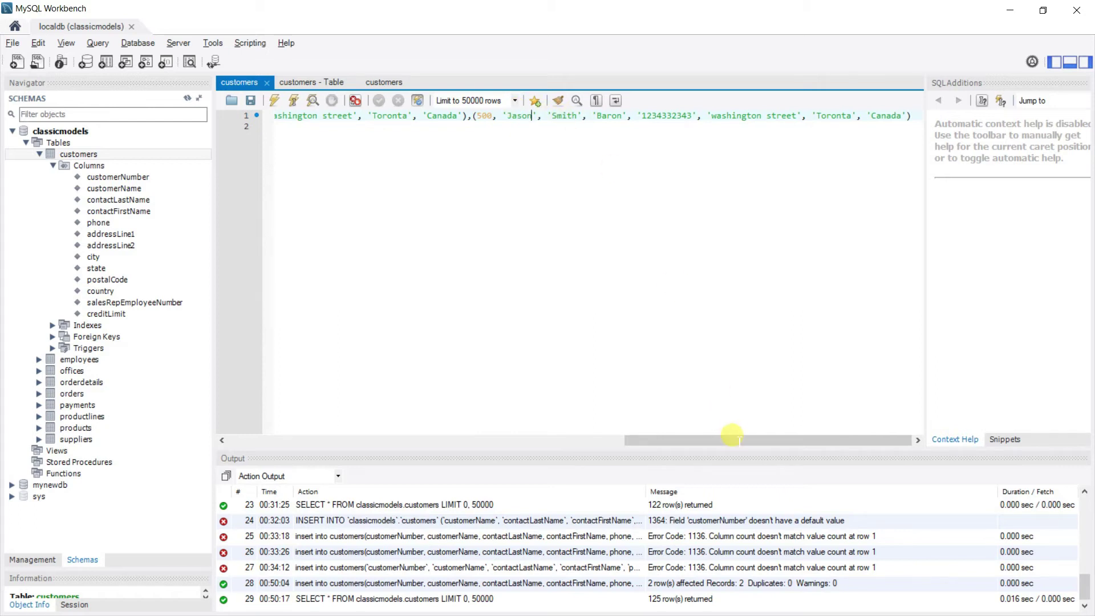
double_click(606, 116)
text(Jason)
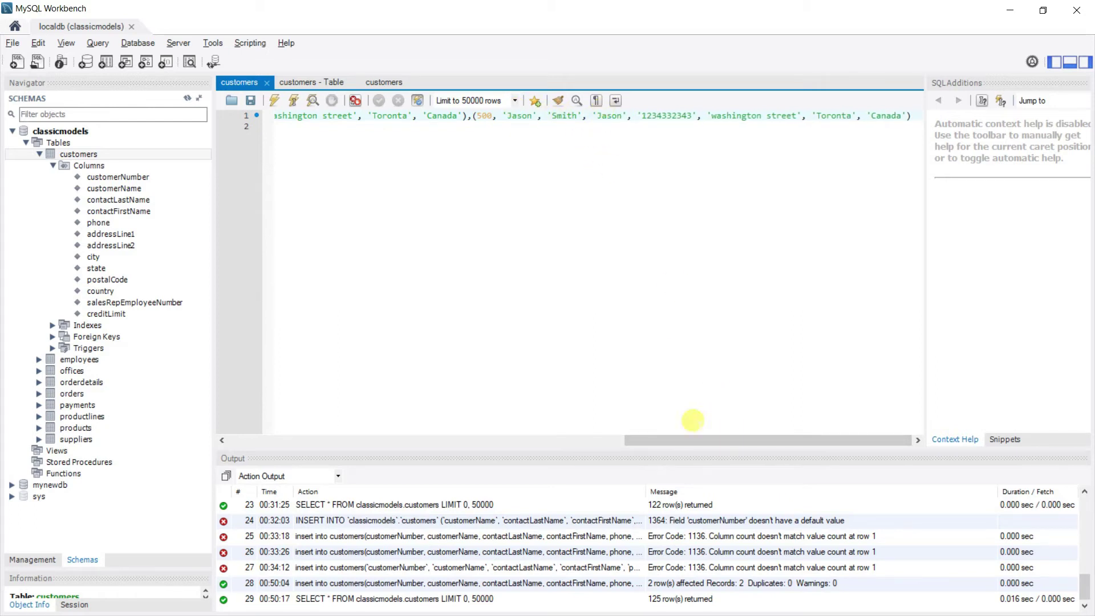
key(ctrl+Return)
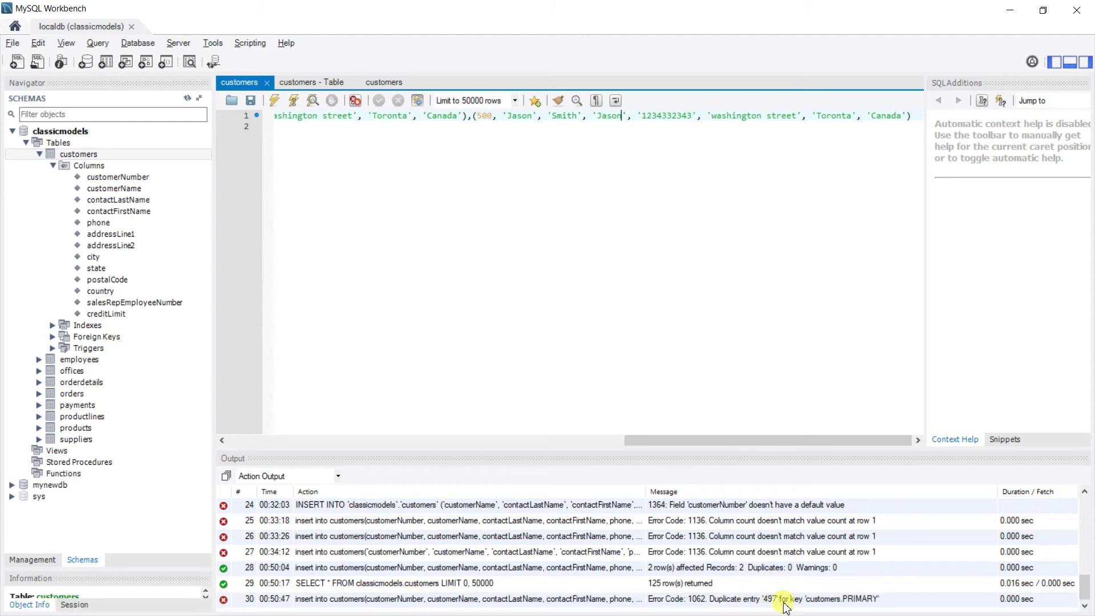
Step: Rerun the customers SELECT to confirm it still returns 125 rows with no customer 500
drag(754, 444, 600, 436)
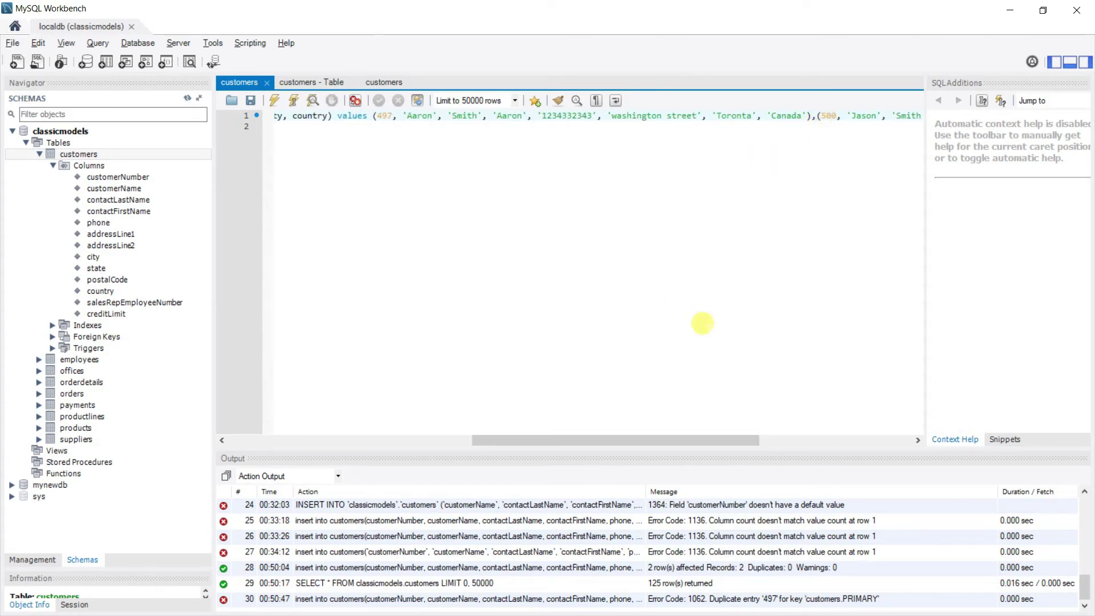
drag(692, 439, 623, 443)
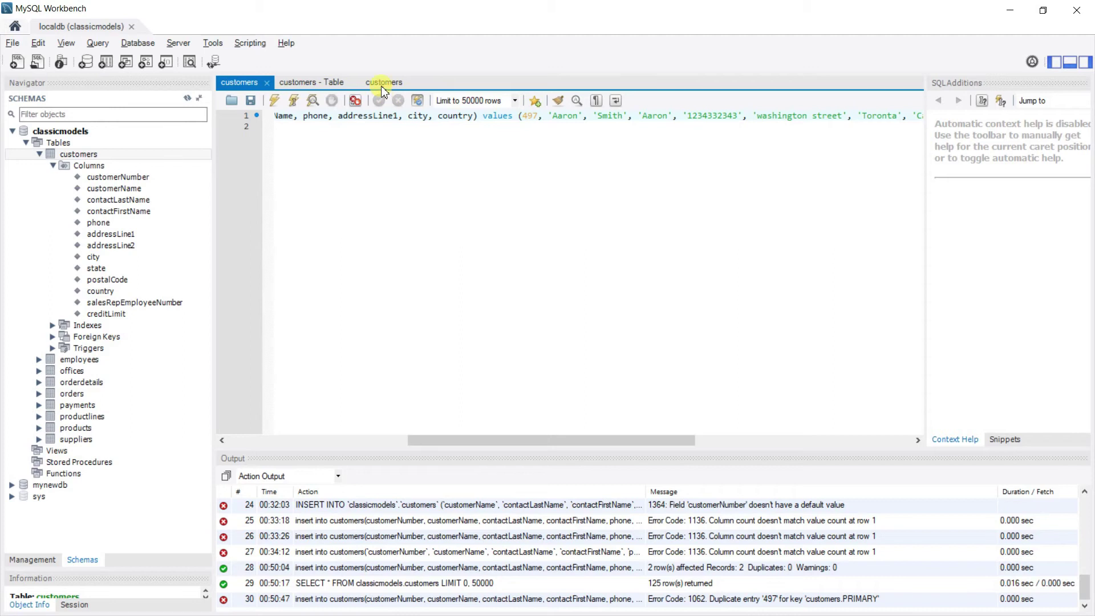
click(383, 84)
click(276, 102)
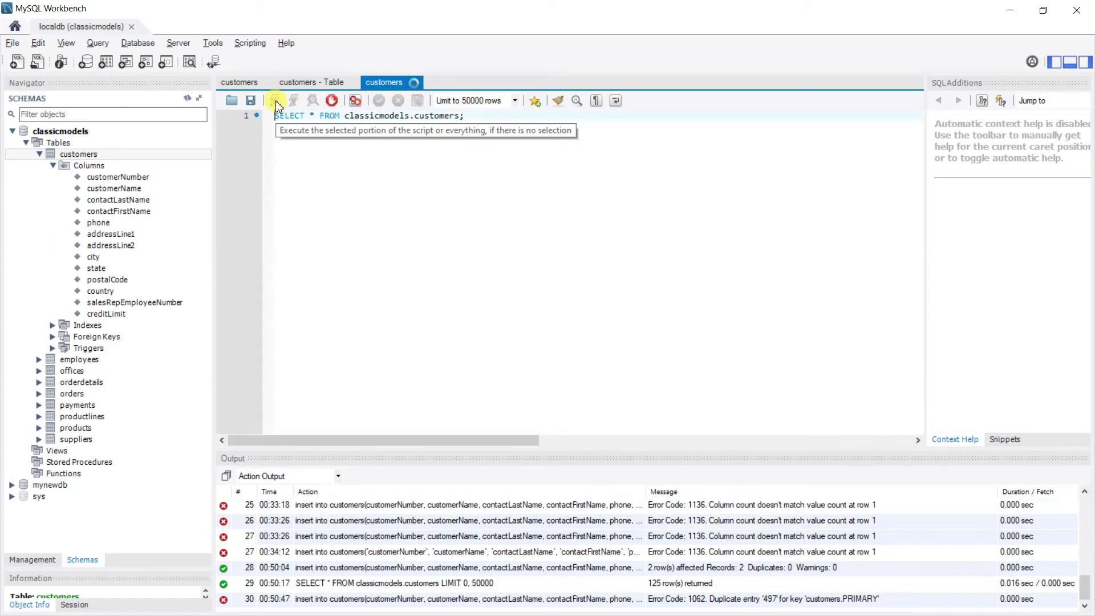
scroll(302, 408, down, 5)
scroll(303, 408, down, 10)
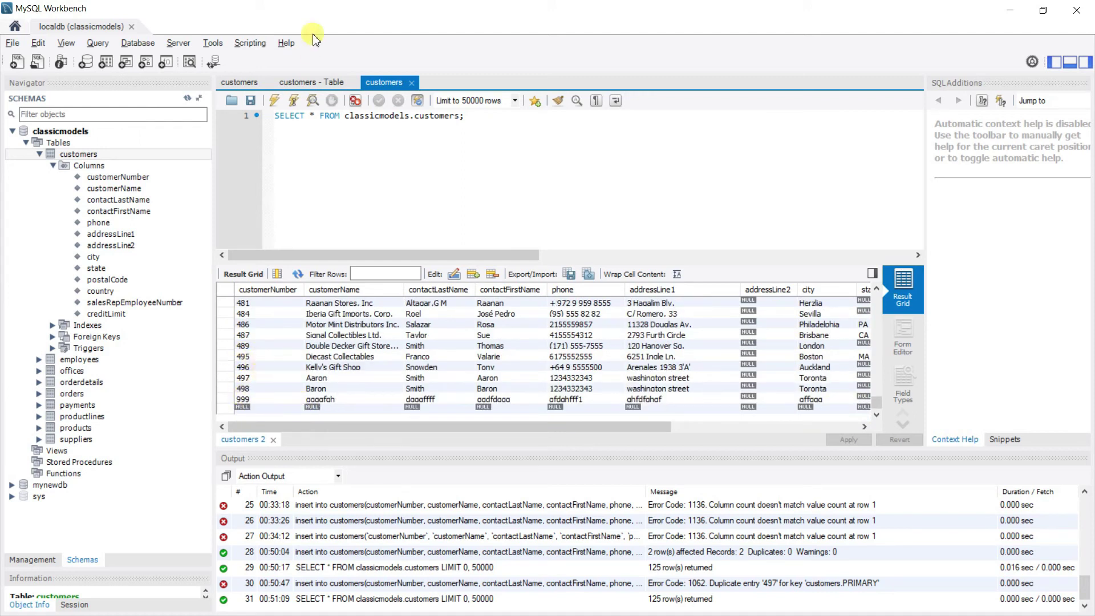
click(230, 84)
drag(459, 439, 258, 439)
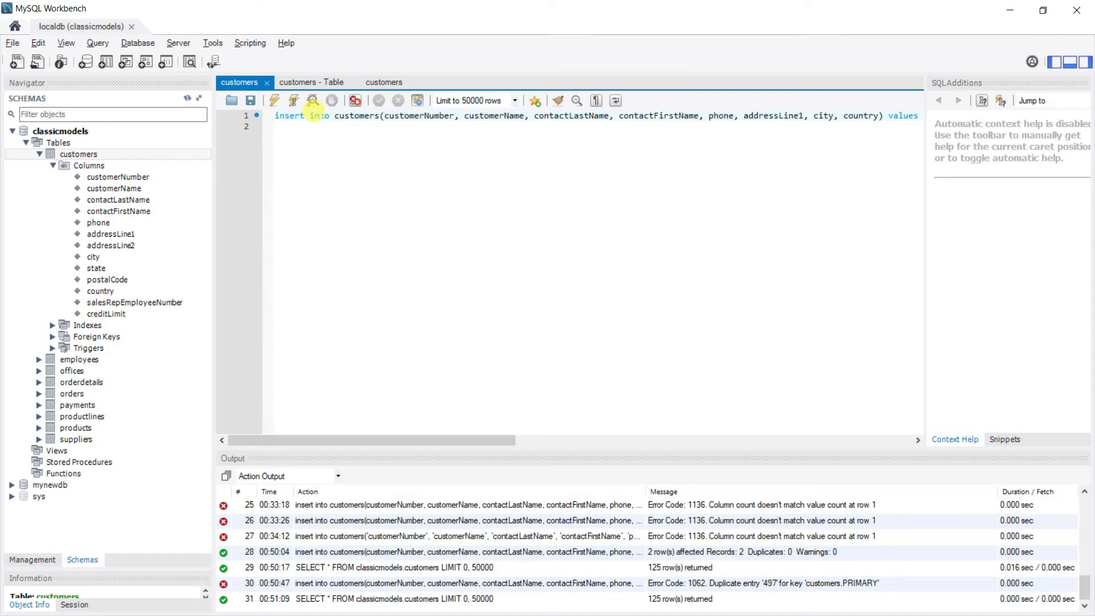
Step: Rewrite the statement as INSERT IGNORE and run it: 1 row added, duplicate 497 skipped with a warning
click(303, 109)
text(ignore)
key(Escape)
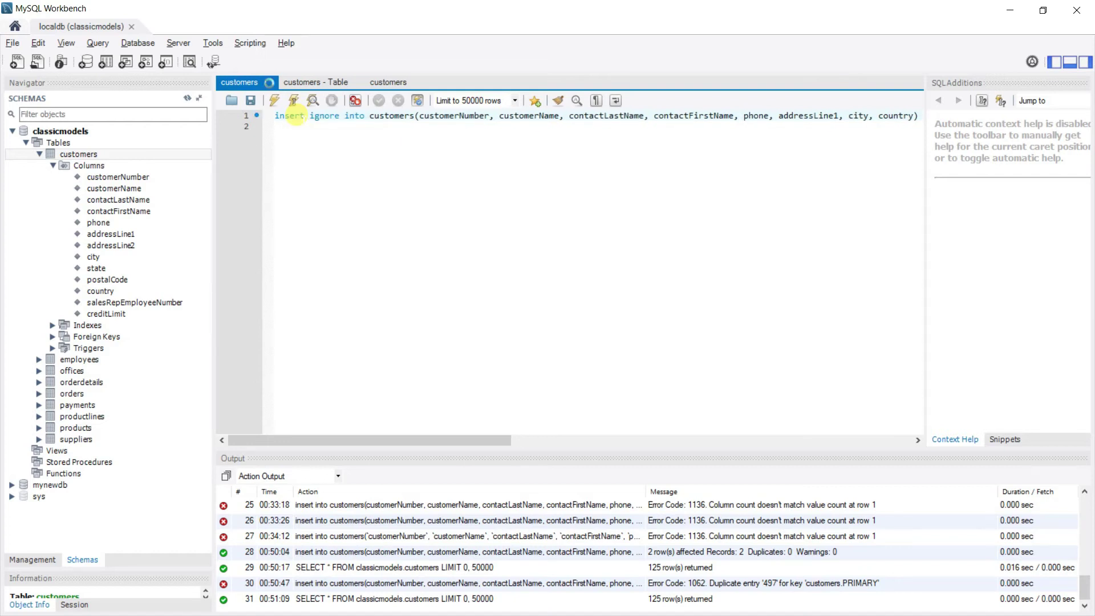
key(ctrl+Return)
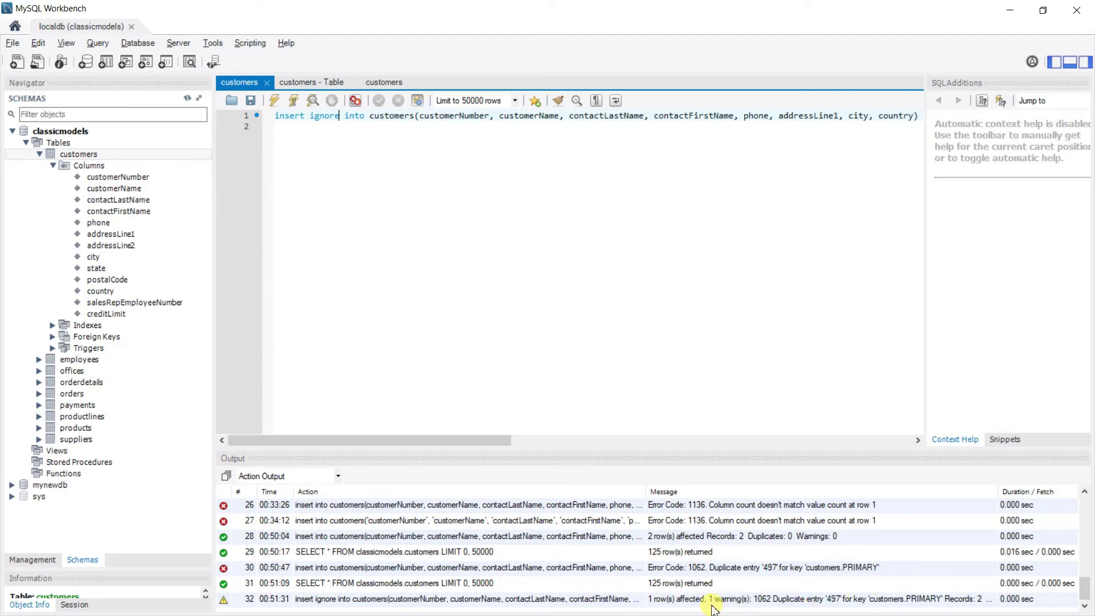
click(382, 83)
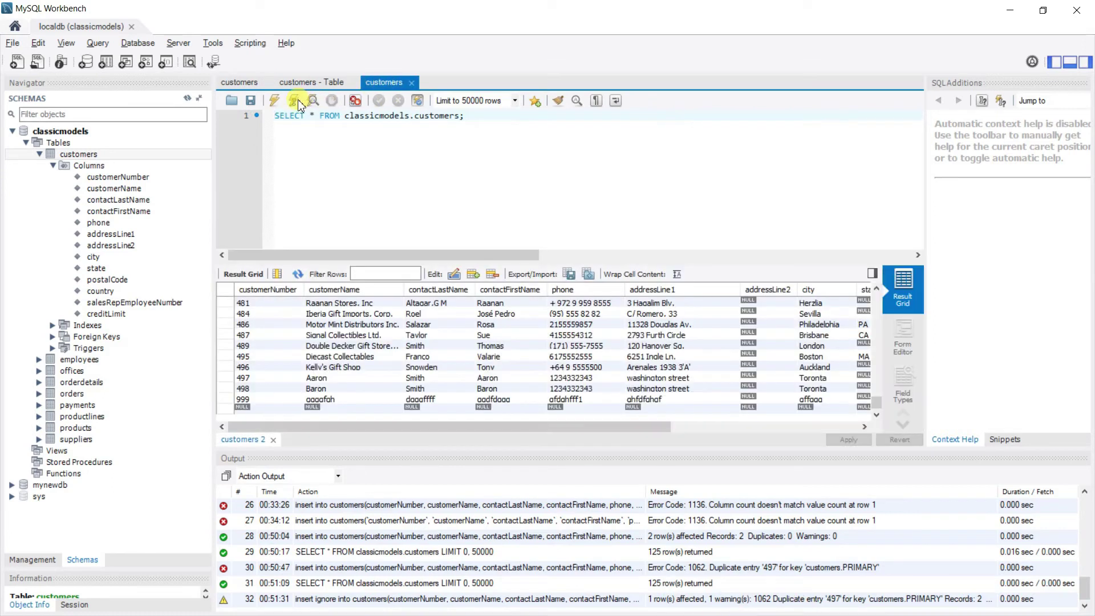
Step: Rerun the customers SELECT and inspect the new Toronto row 500 for Jason among 126 rows
click(274, 102)
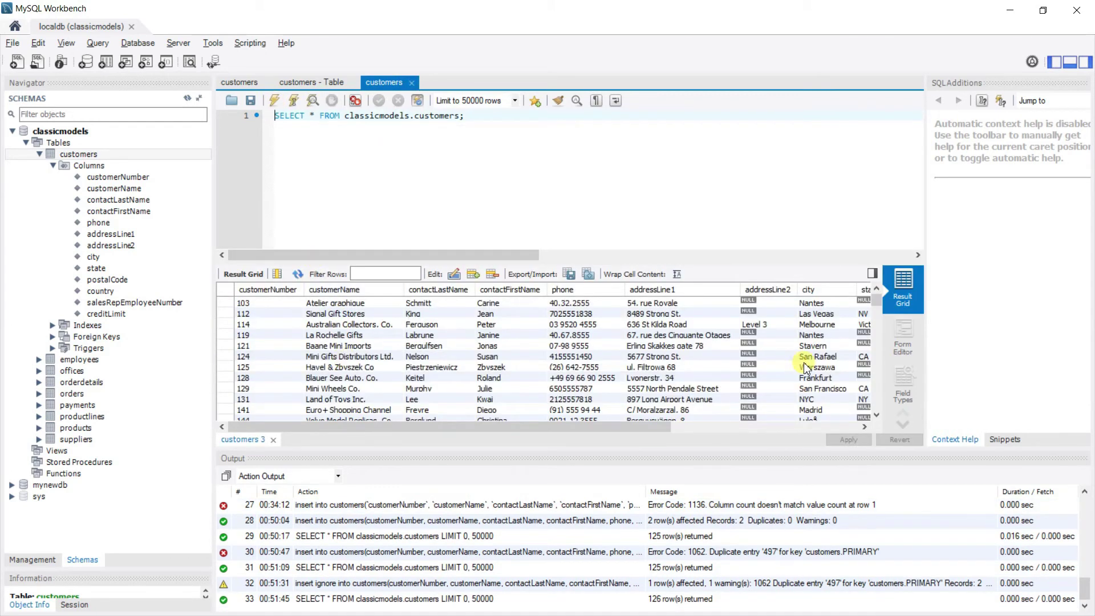
drag(878, 307, 873, 406)
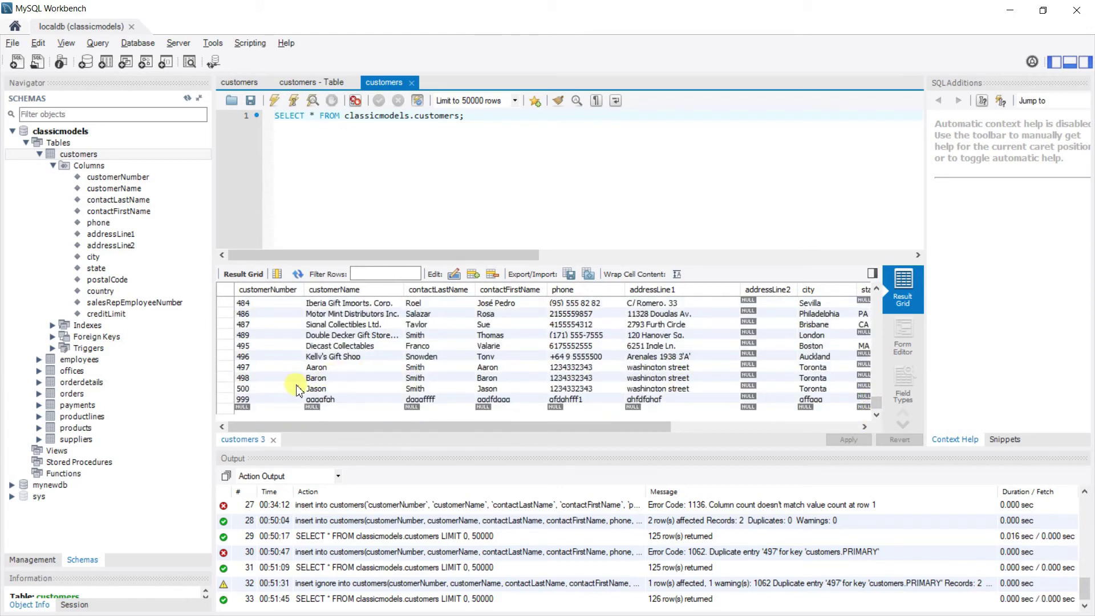
click(338, 390)
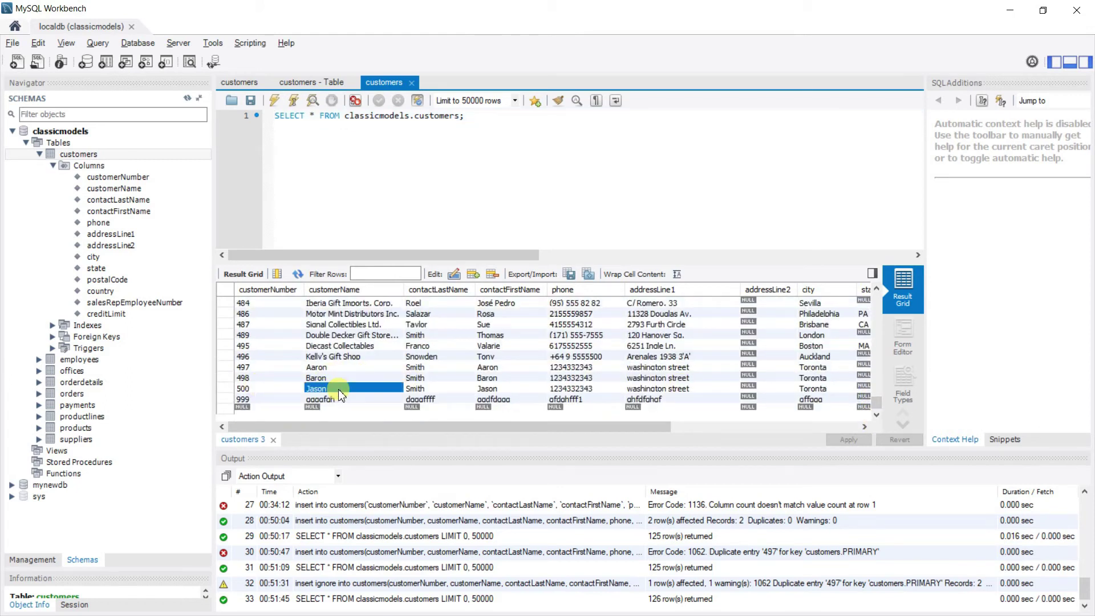
Step: Return to the INSERT IGNORE query and place the cursor before the word INTO
click(242, 82)
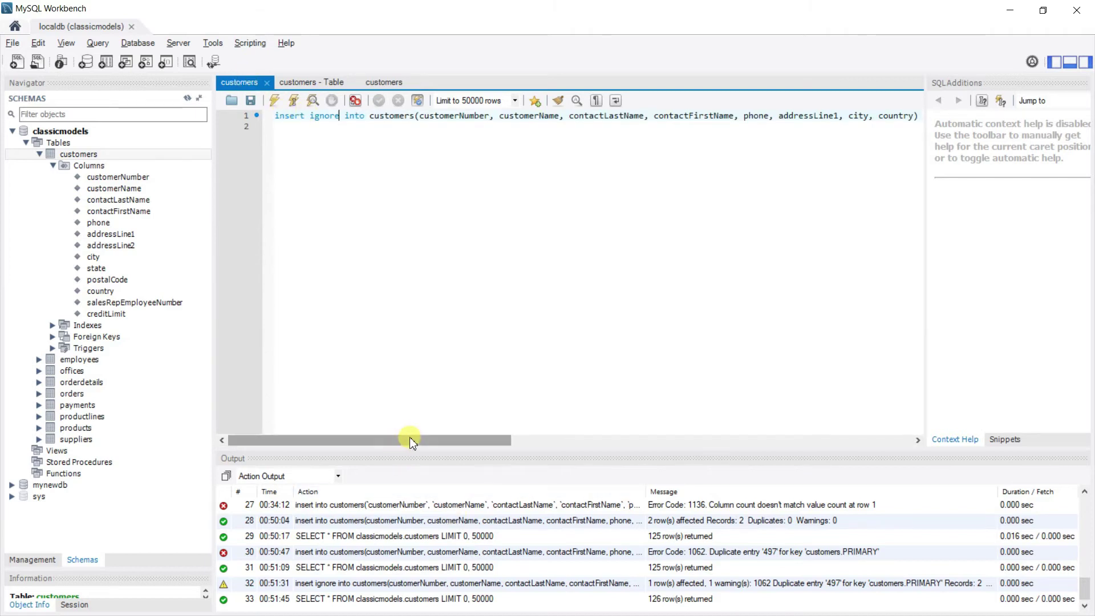
drag(413, 445, 646, 445)
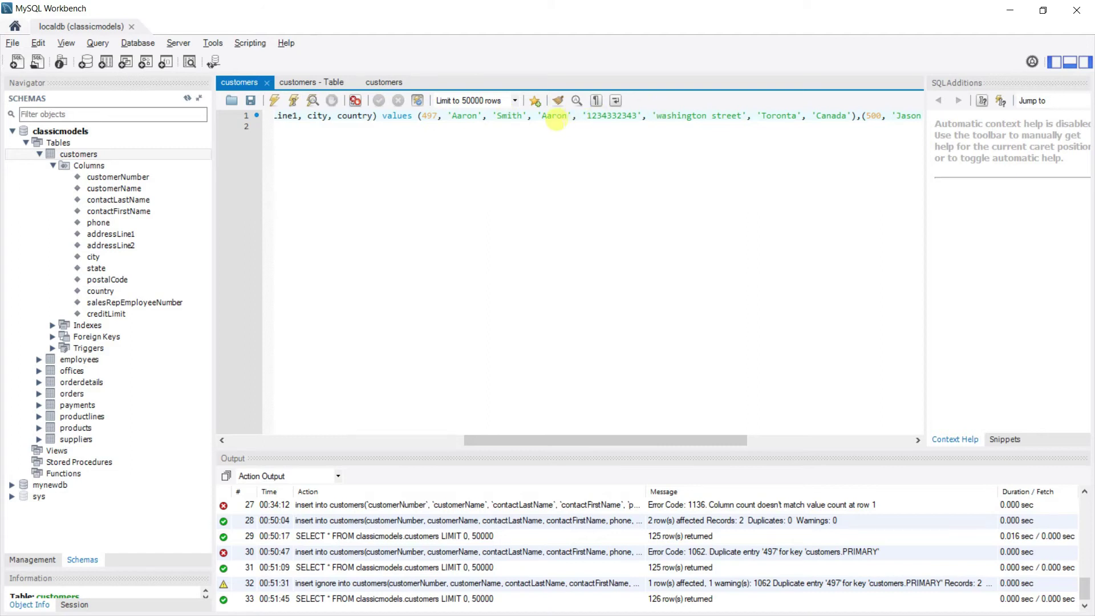
click(525, 123)
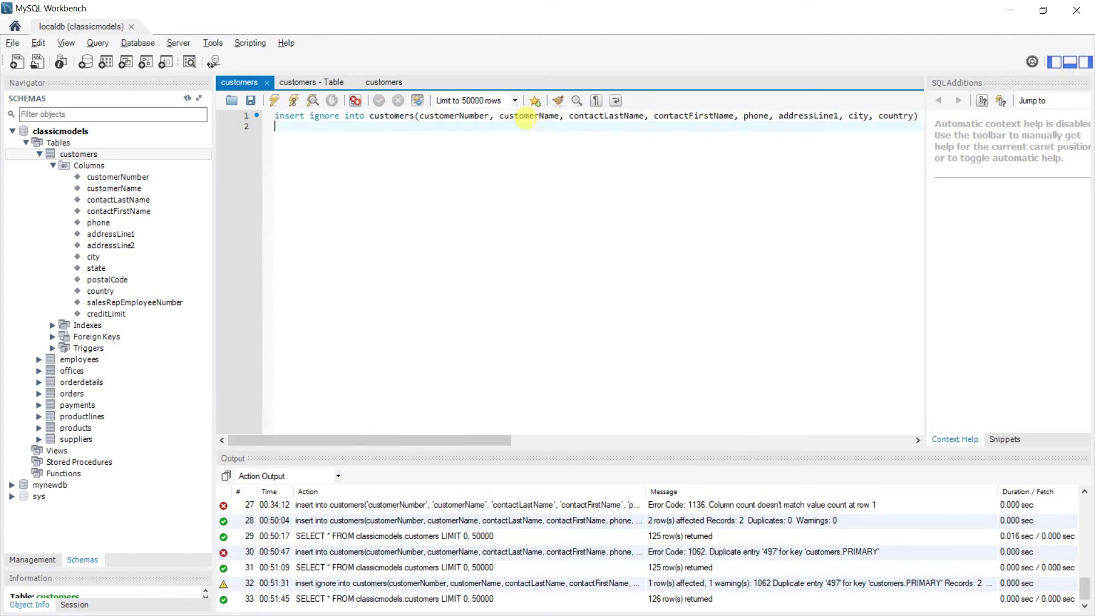
drag(500, 439, 440, 439)
shift+click(344, 116)
click(342, 116)
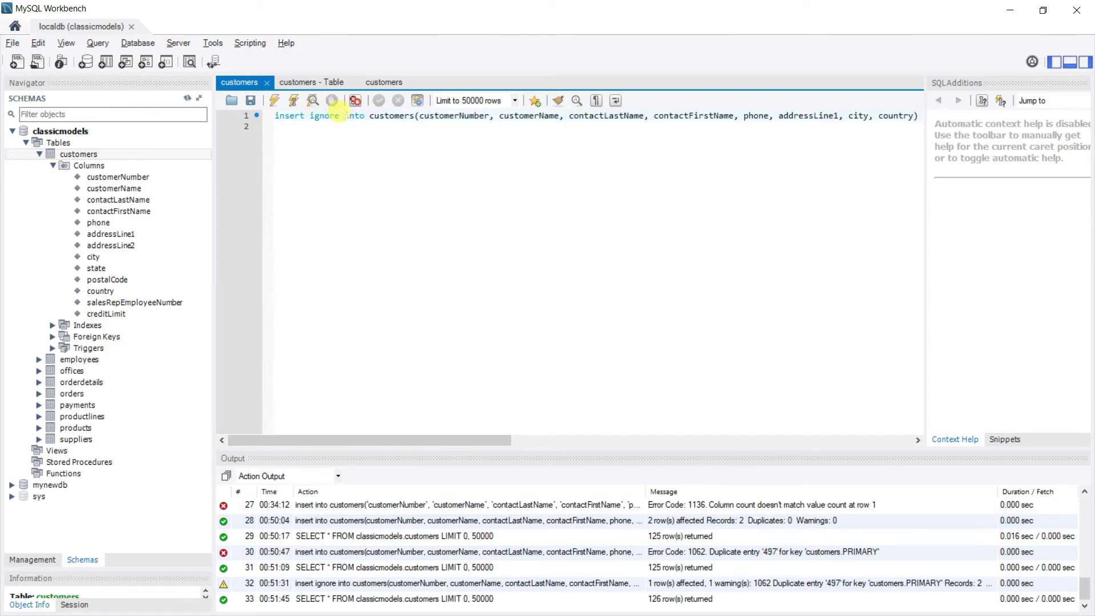
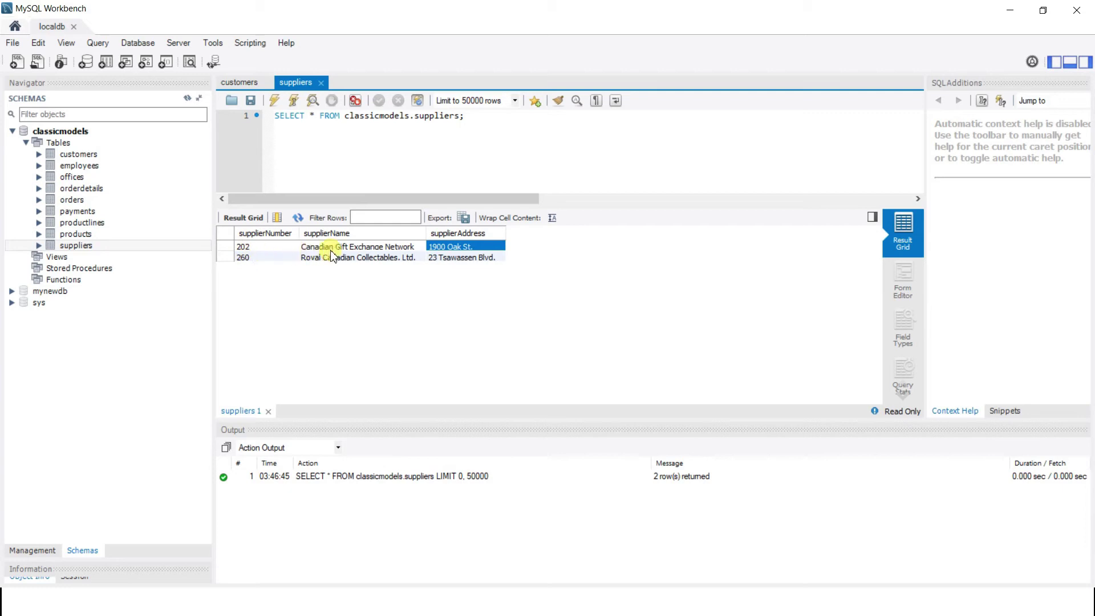
Step: Sort suppliers by supplierAddress, inspect supplier 202's row, then list all customers rows
click(448, 234)
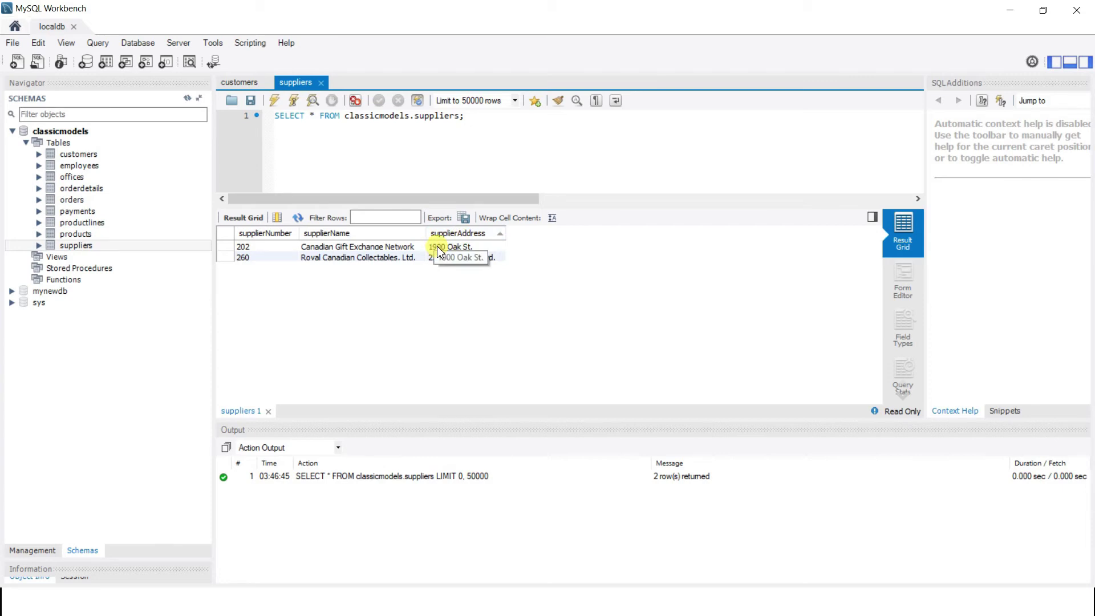
click(438, 247)
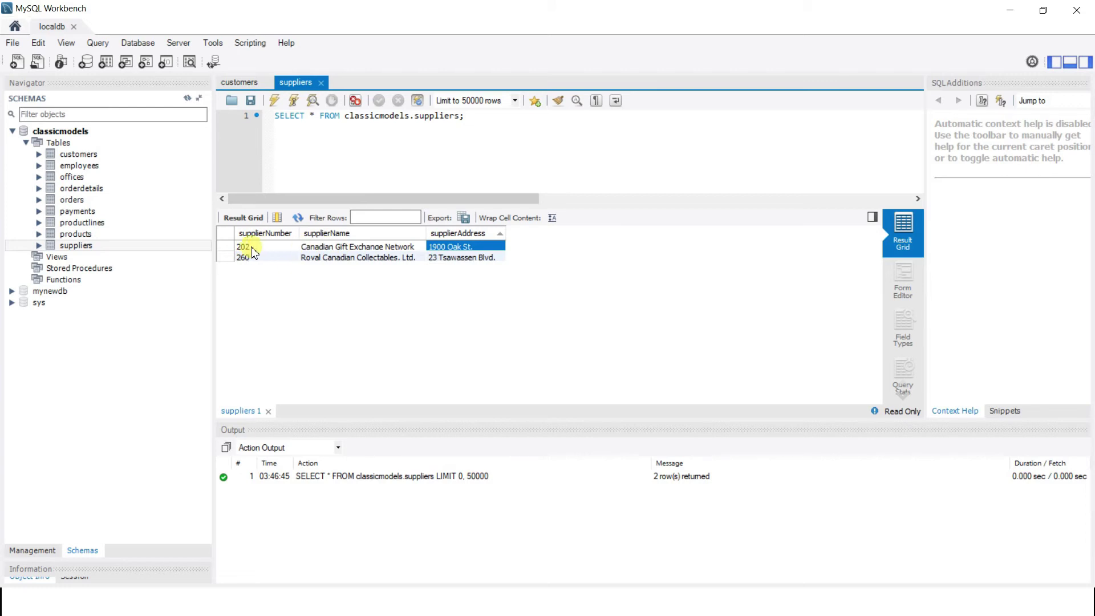
click(217, 247)
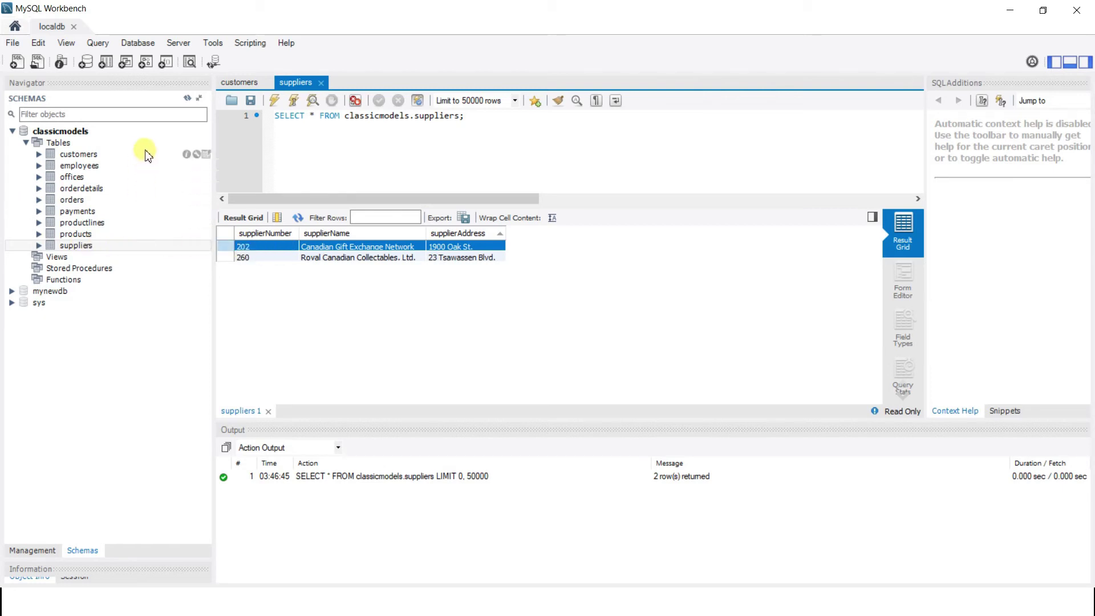
click(207, 155)
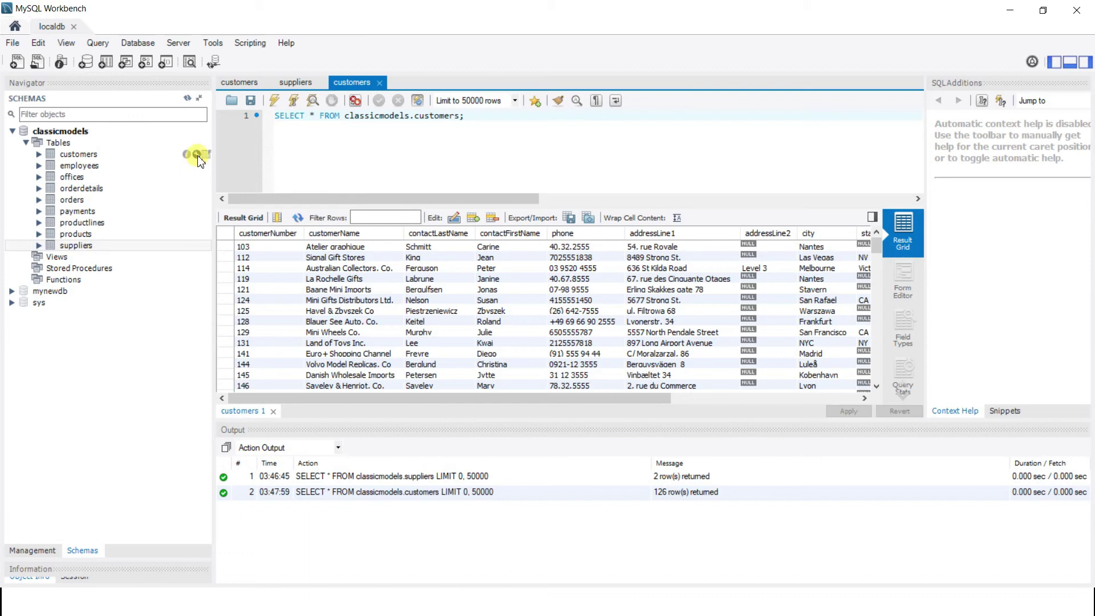
Step: Review the customers table's column definitions, then look through the customers query tabs
click(199, 154)
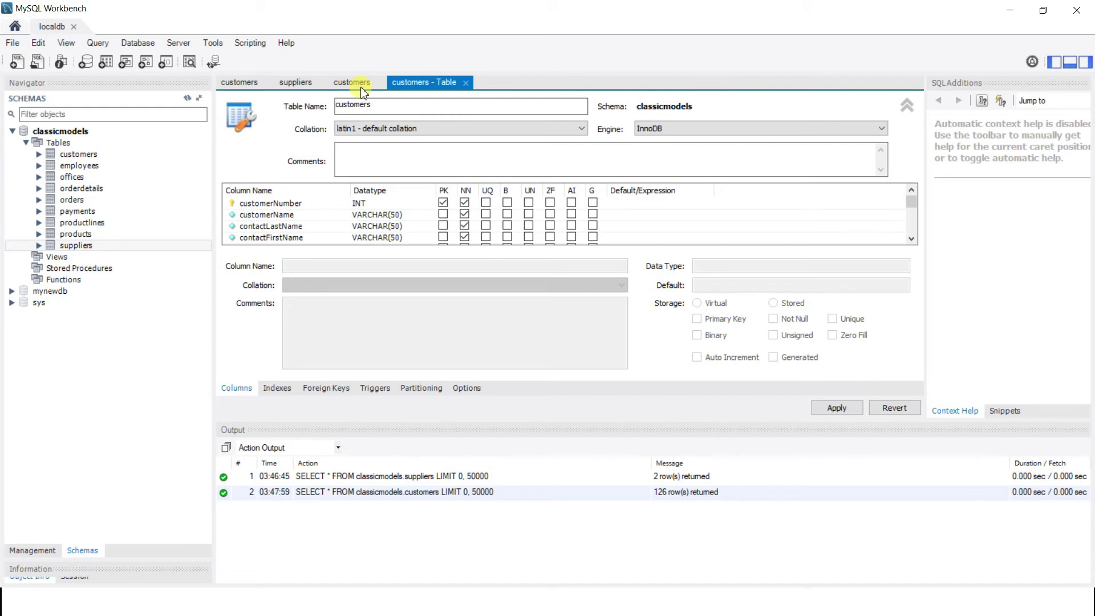
click(361, 87)
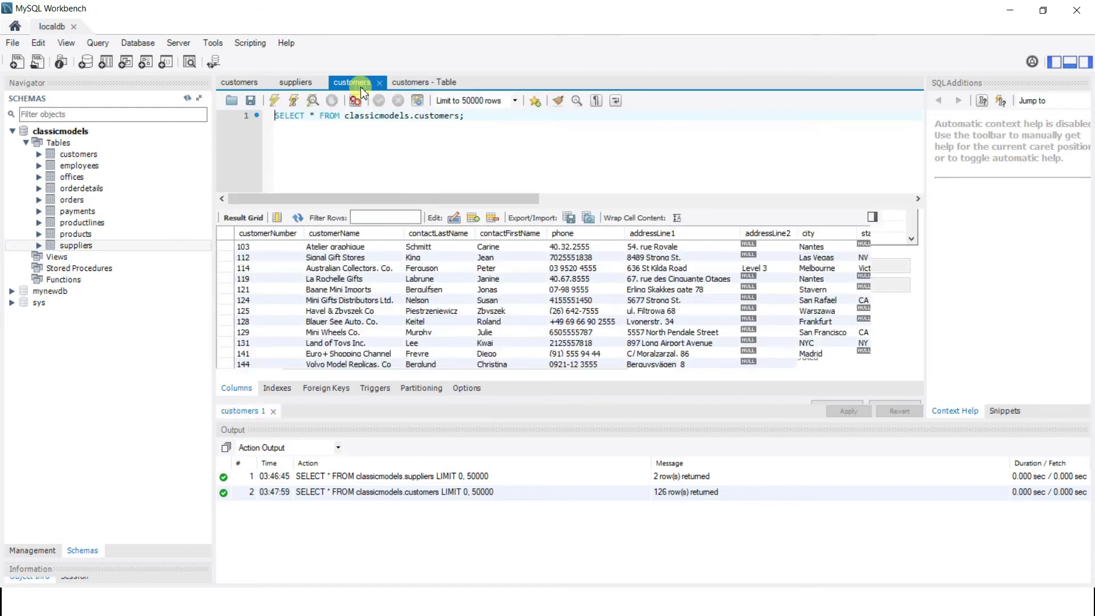
click(245, 86)
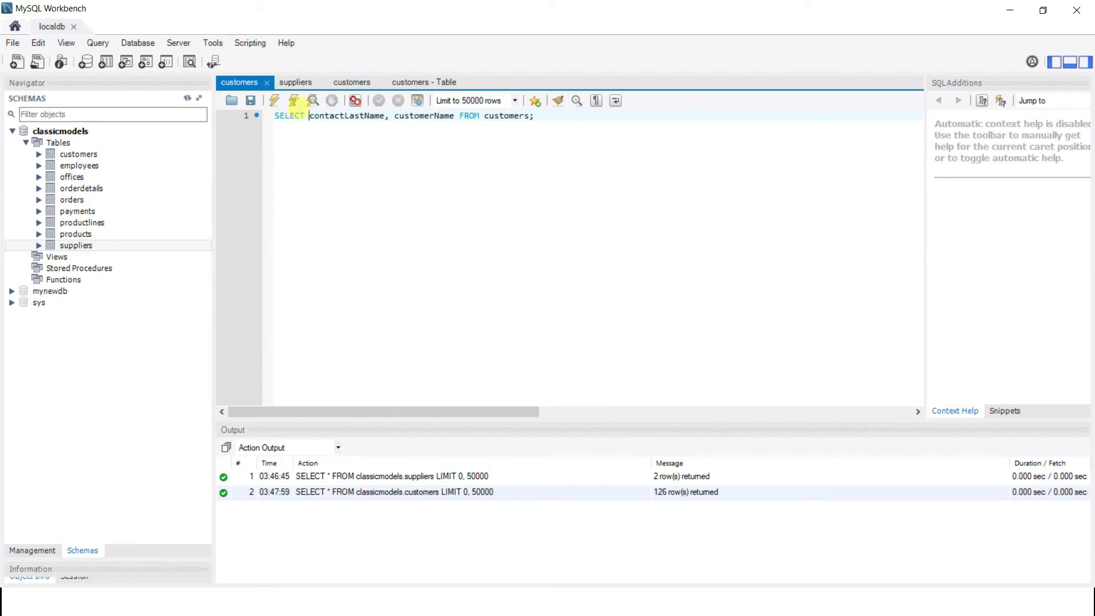
click(345, 81)
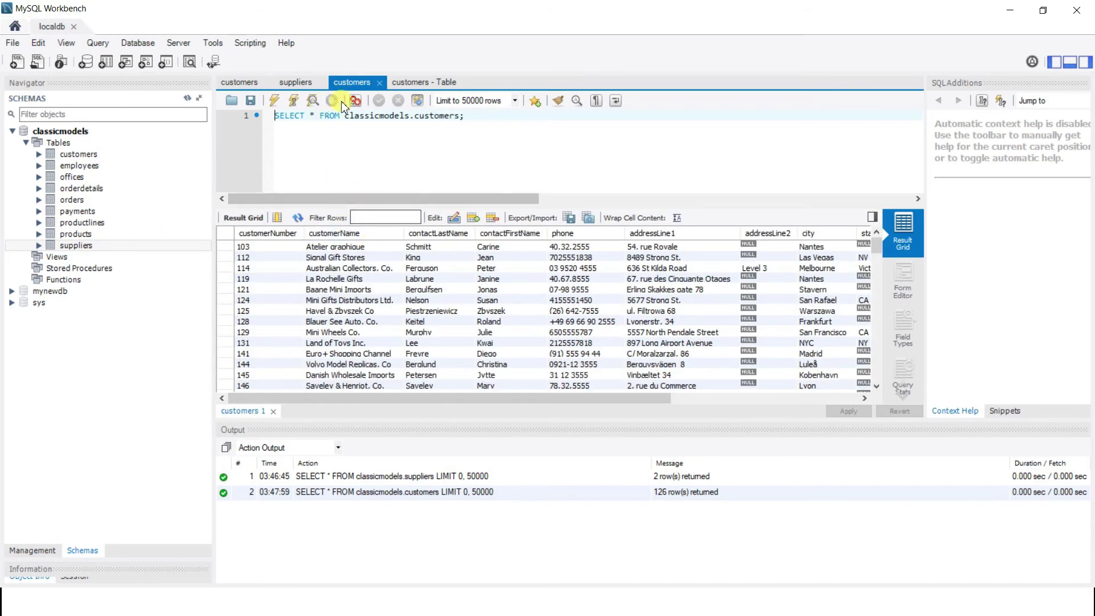
Step: Return to the suppliers results and select supplier 202's number and its 1900 Oak St. address
click(291, 79)
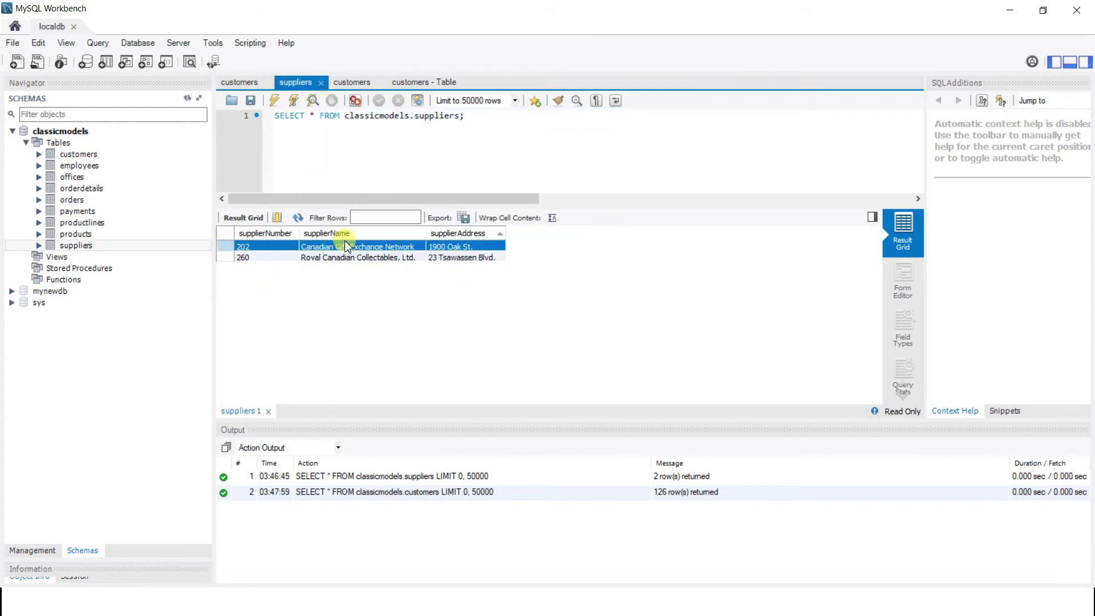
click(264, 250)
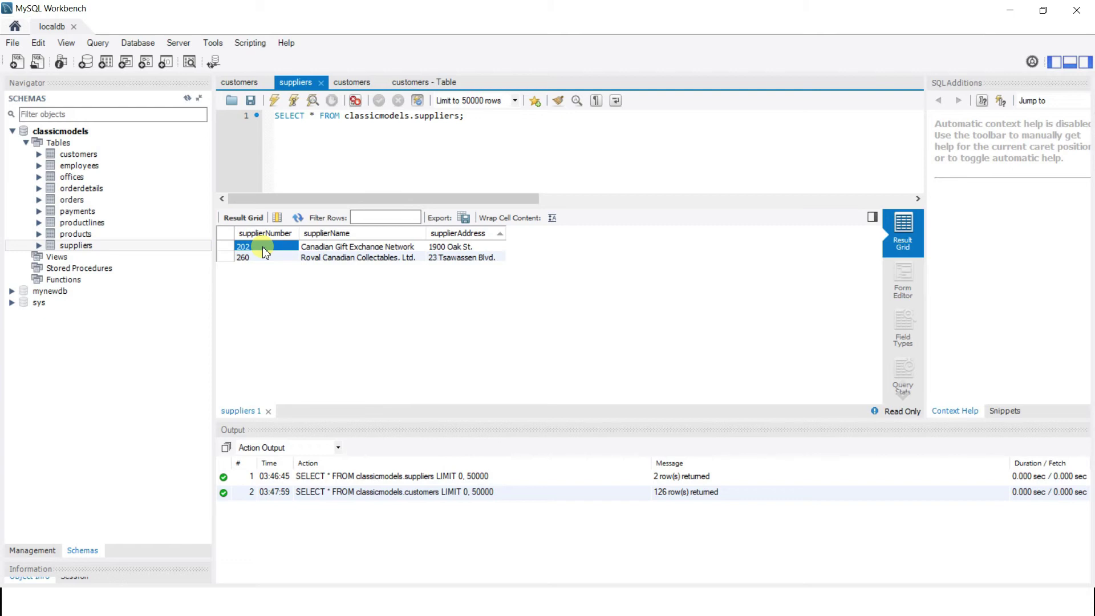
click(460, 250)
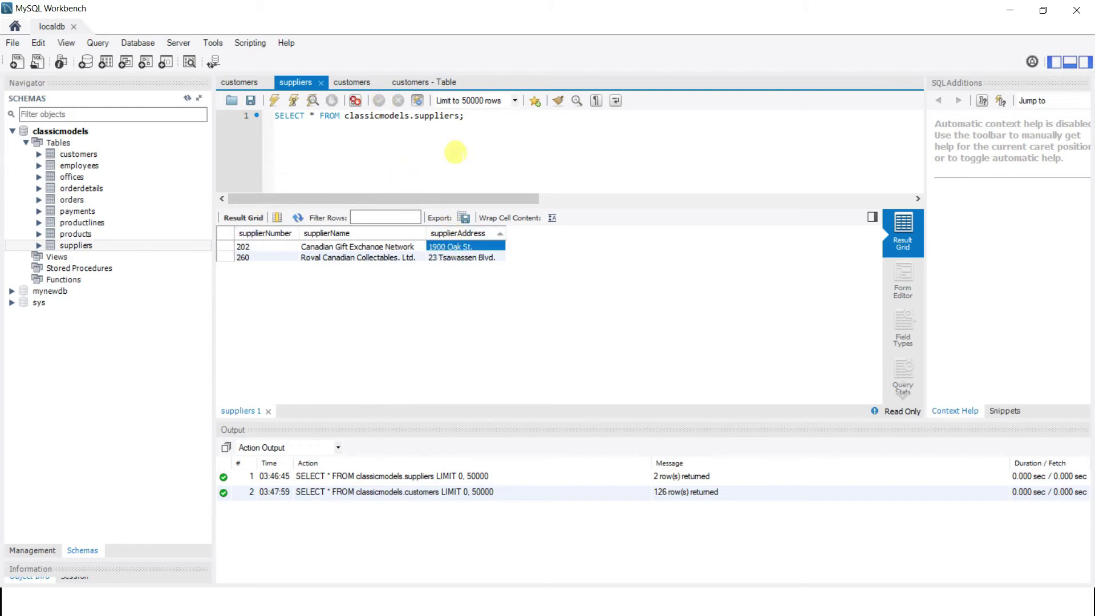
click(456, 153)
key(ctrl+a)
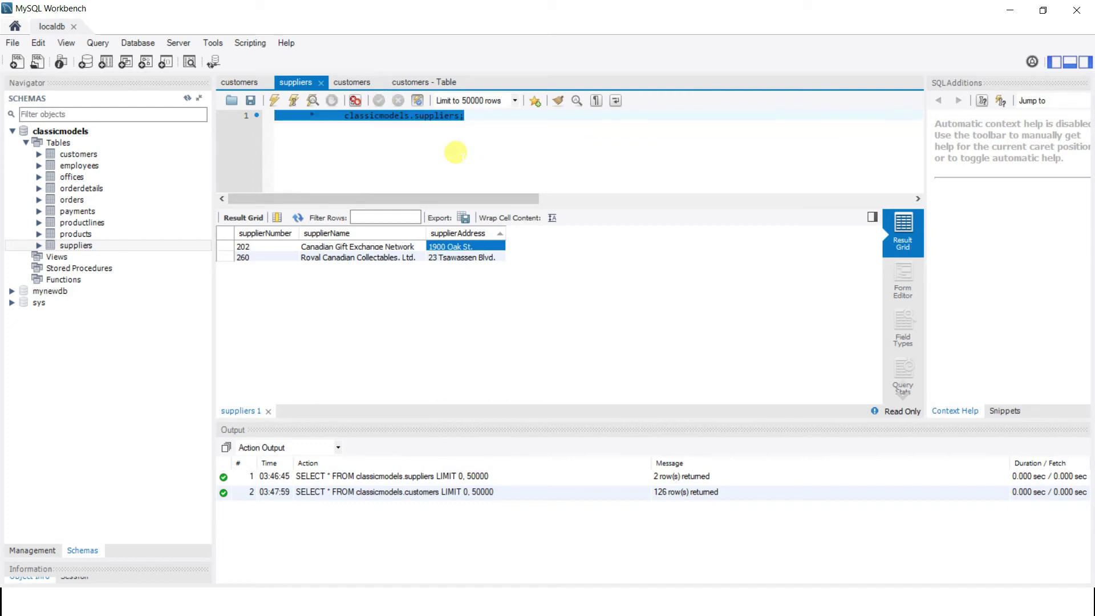
text(Update )
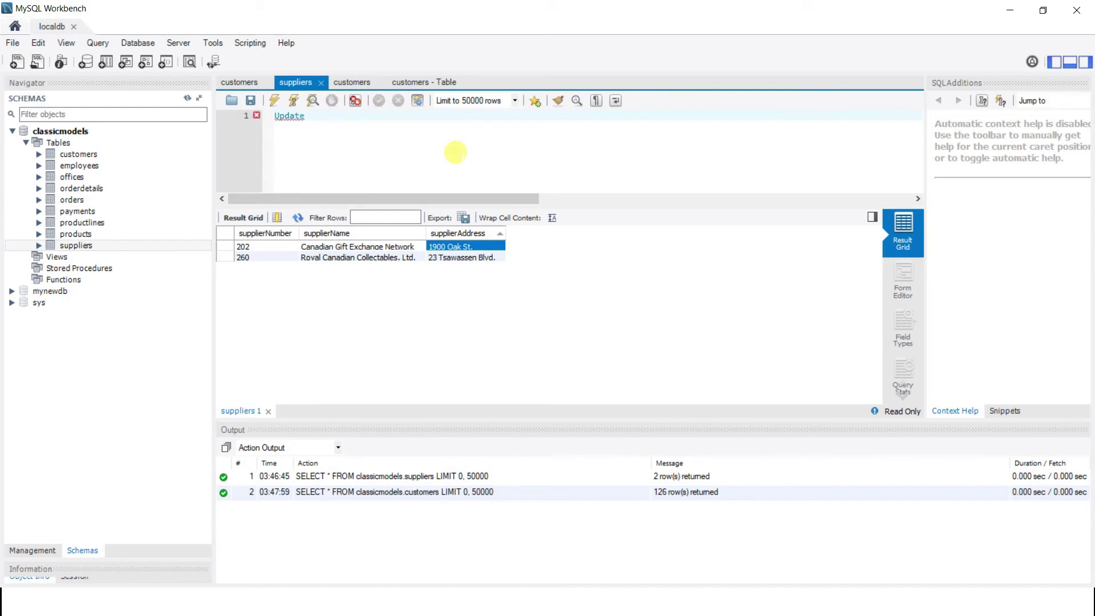
text(sup)
key(Return)
text(set supp)
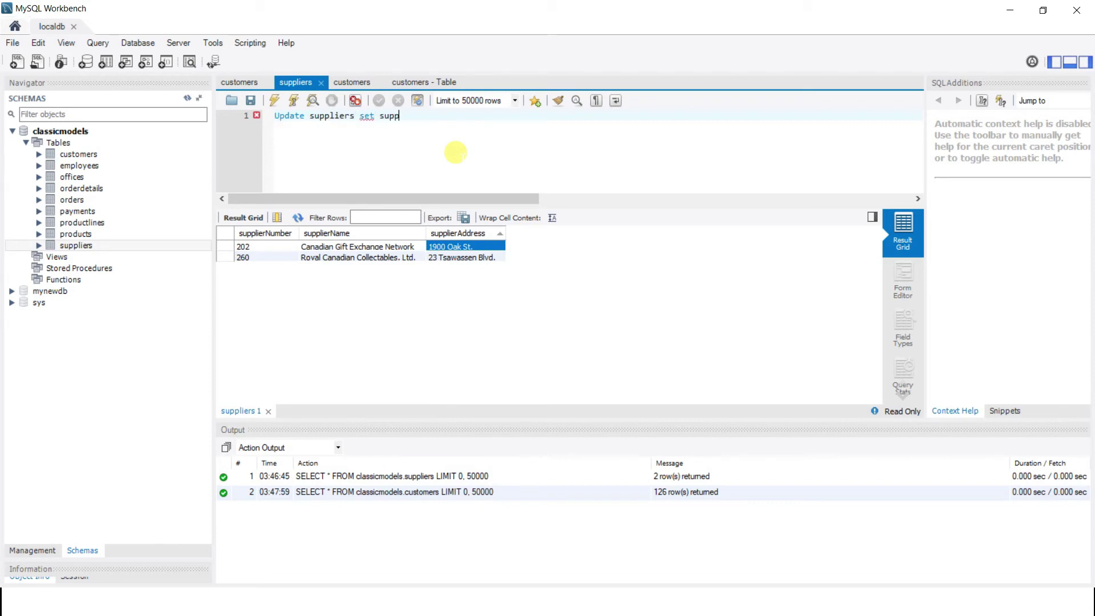
key(Return)
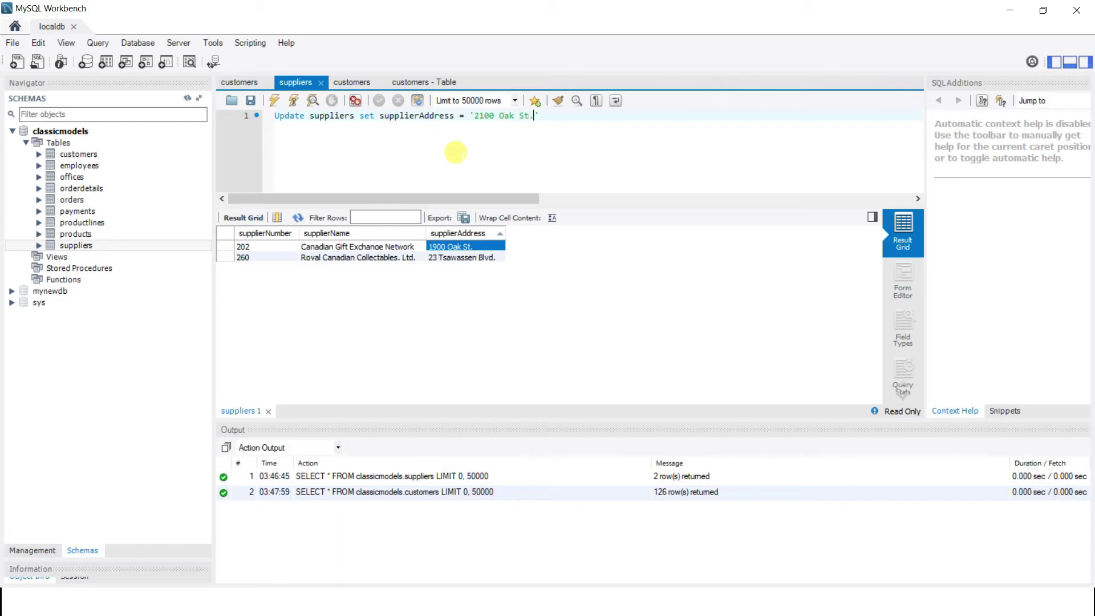
text(')
key(ctrl+Return)
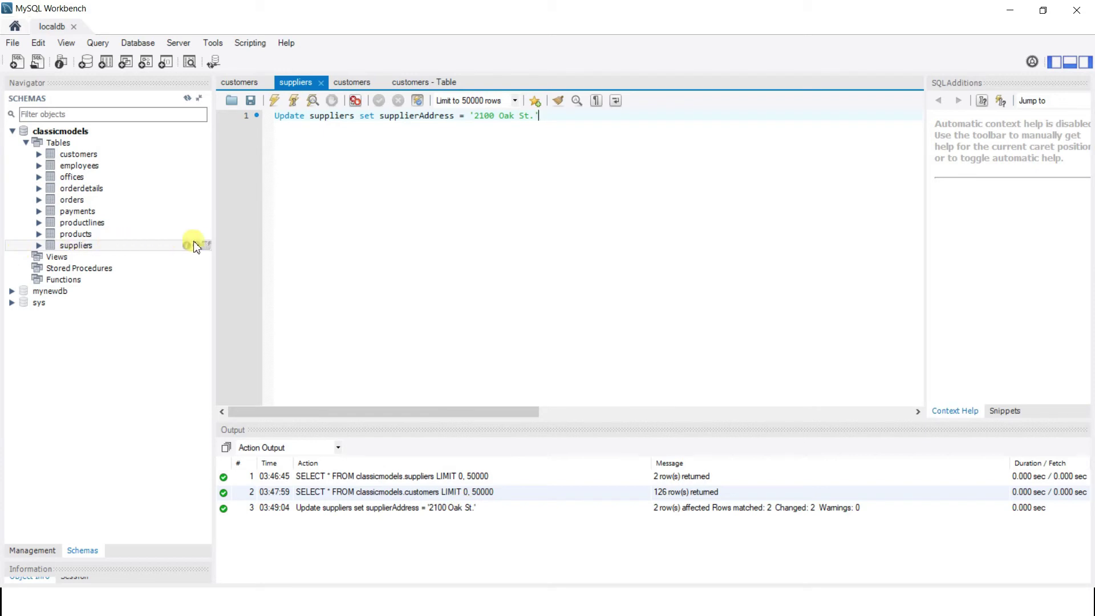
Step: Re-list suppliers and confirm rows 202 and 260 both show supplierAddress 2100 Oak St
click(207, 246)
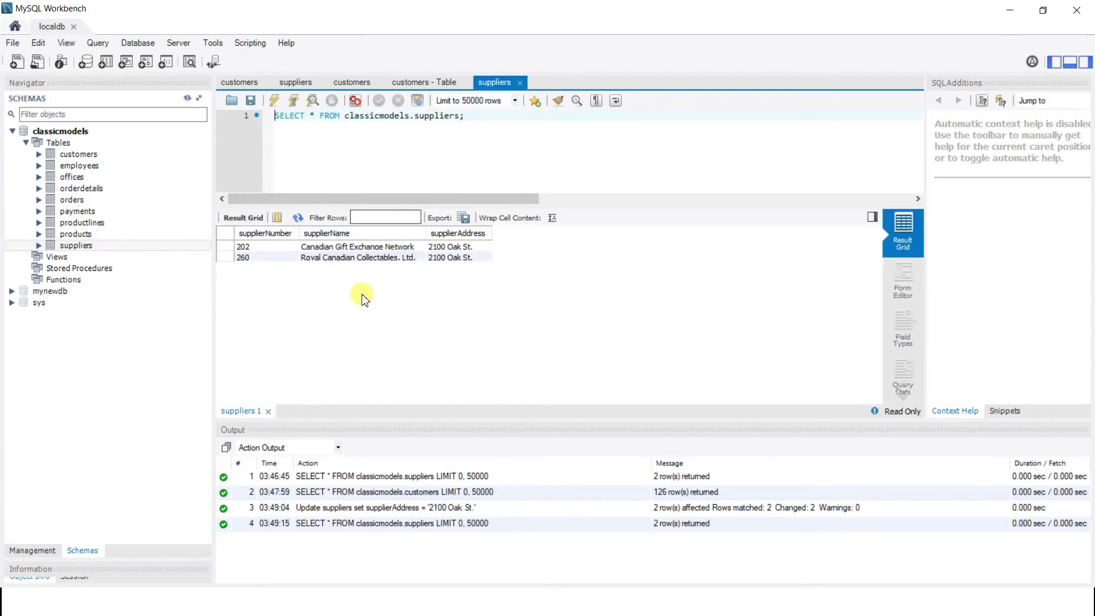
click(449, 249)
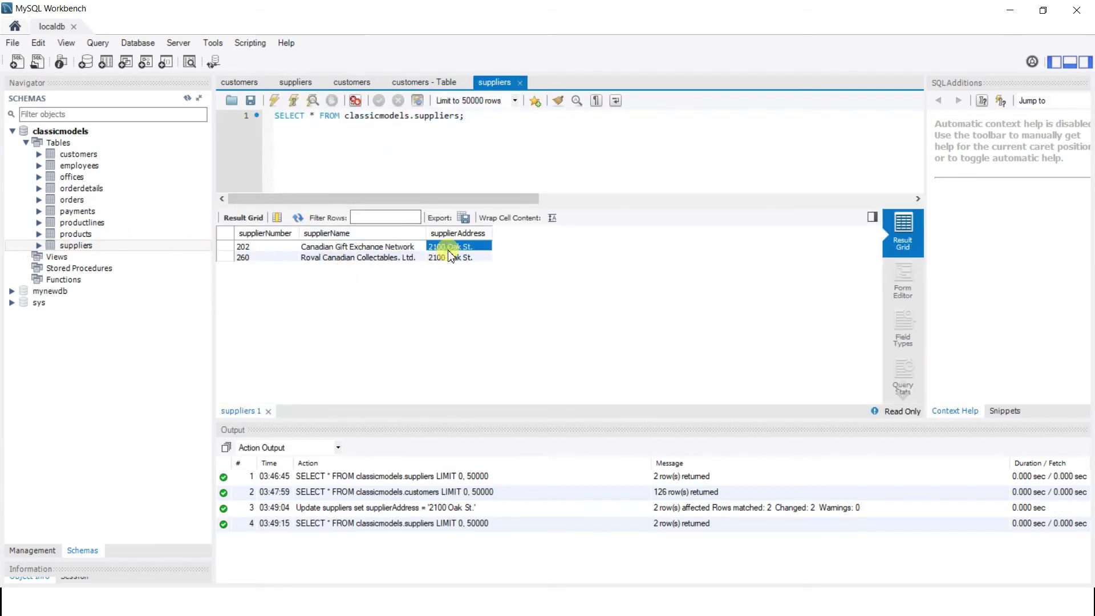
click(451, 259)
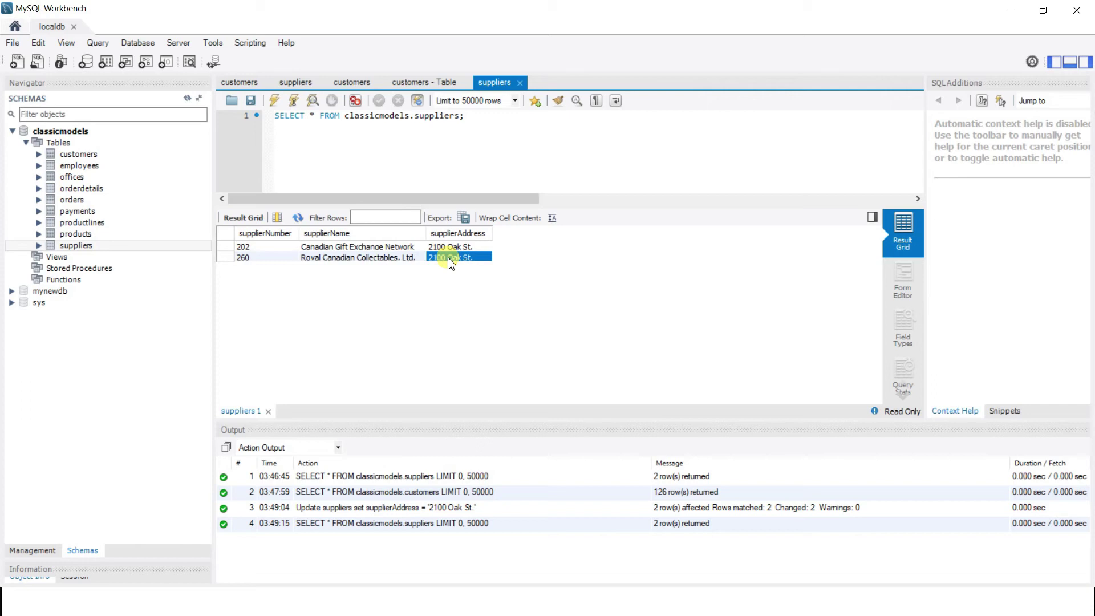
click(458, 246)
click(459, 258)
click(366, 258)
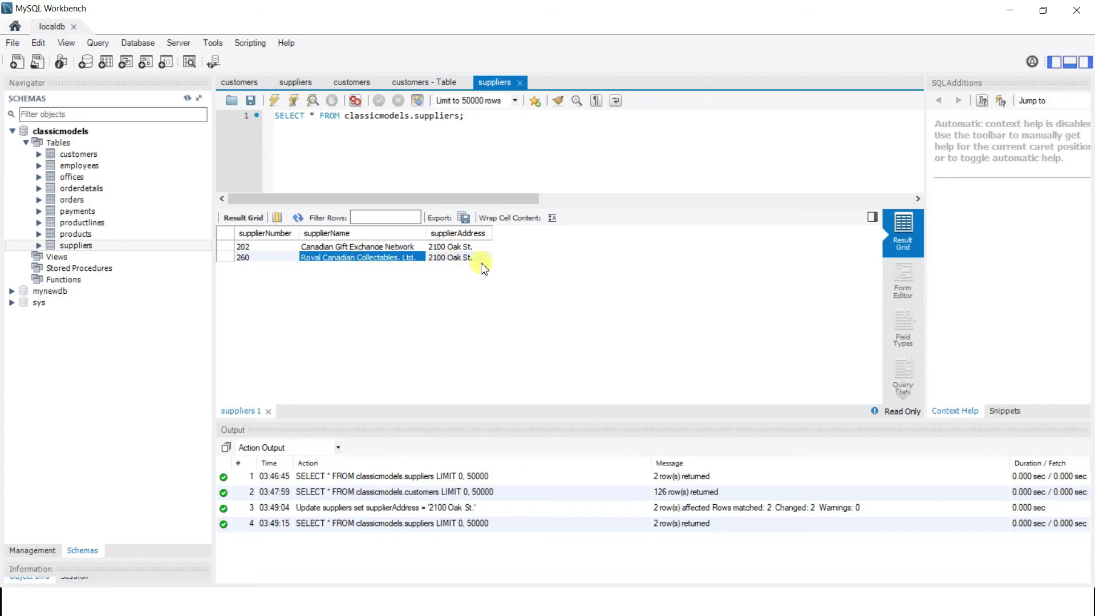
click(437, 258)
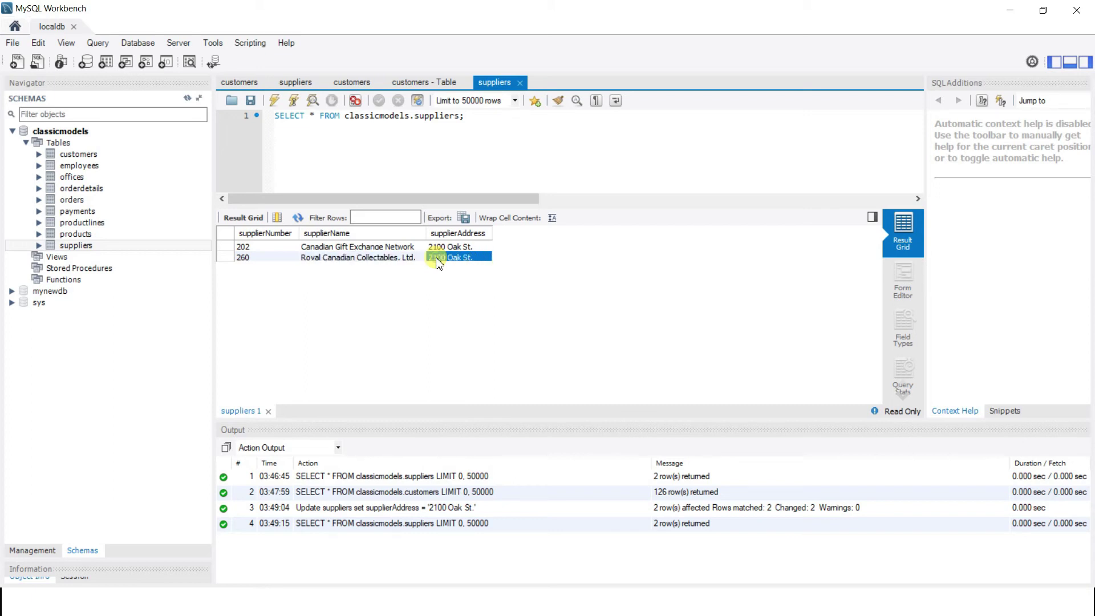
click(505, 140)
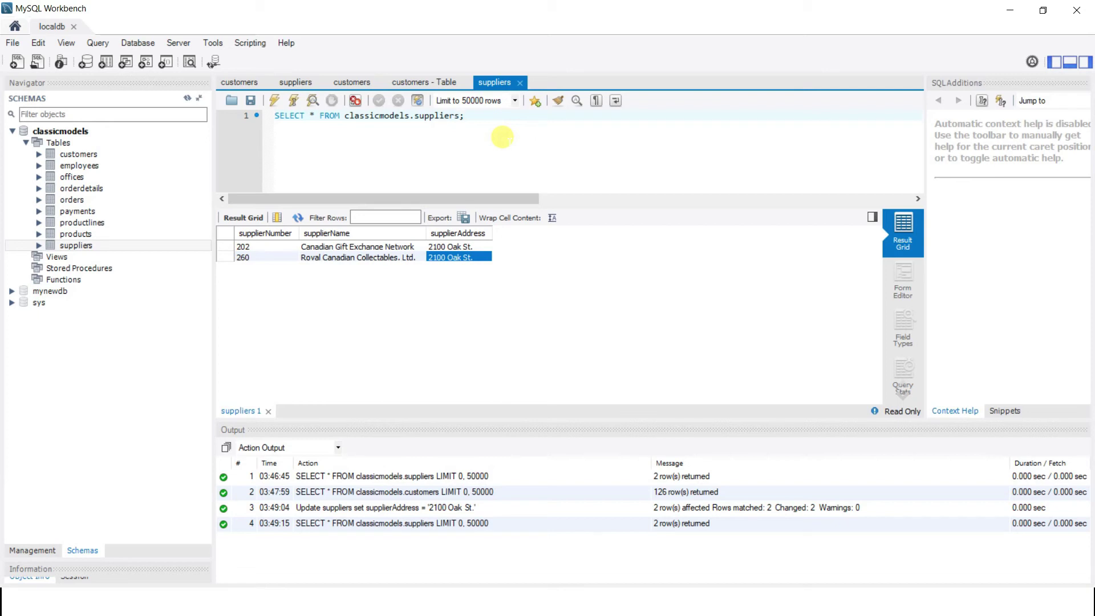
key(ctrl+a)
text(u)
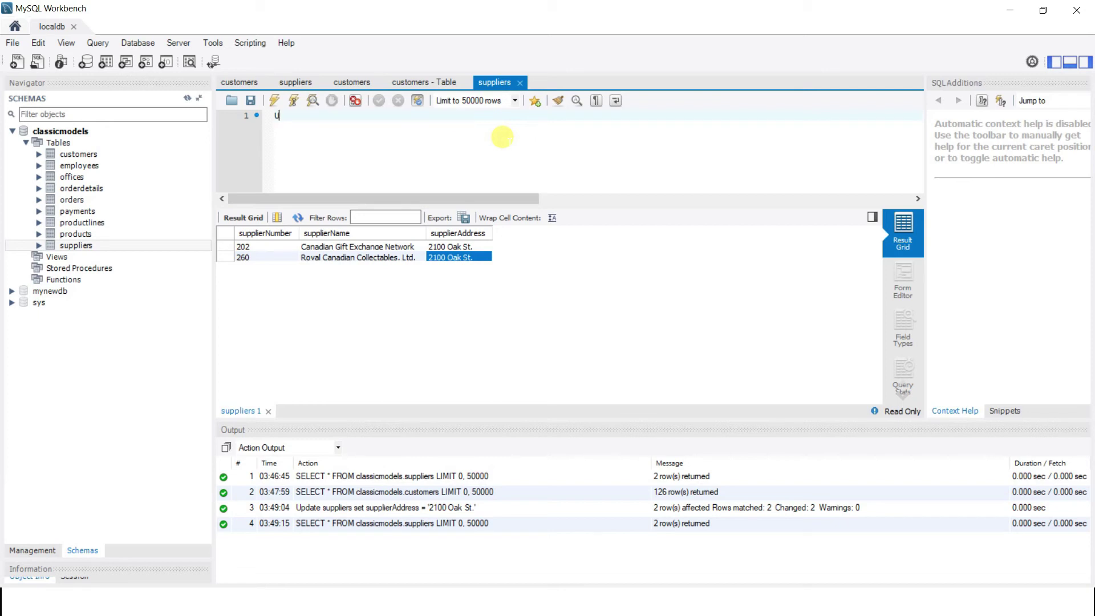
text(pdate suppliers)
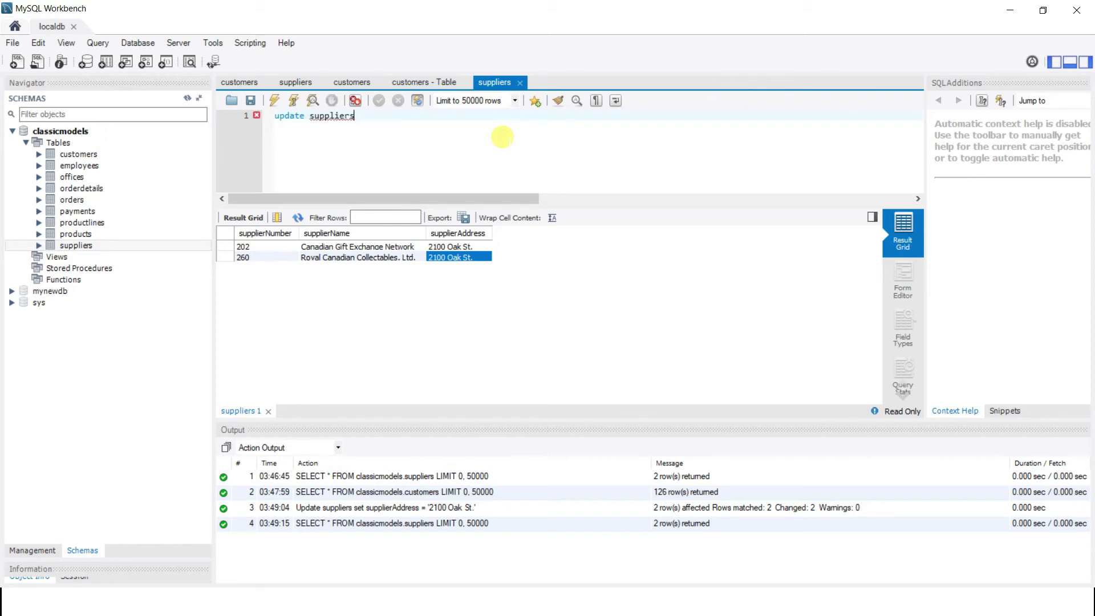
text( set supp)
key(Return)
text(= '')
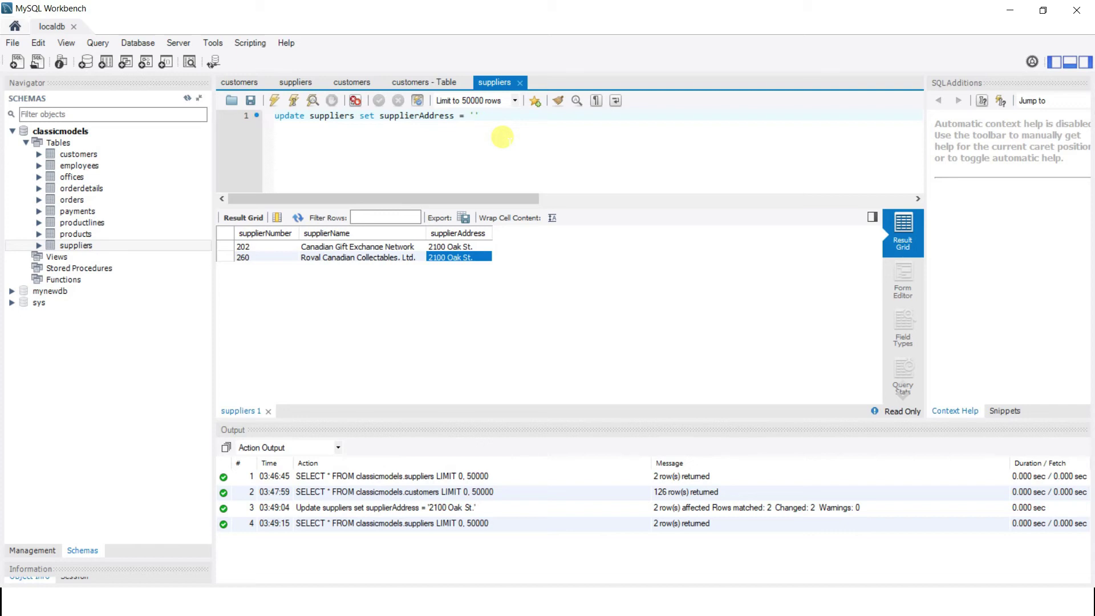
text(w)
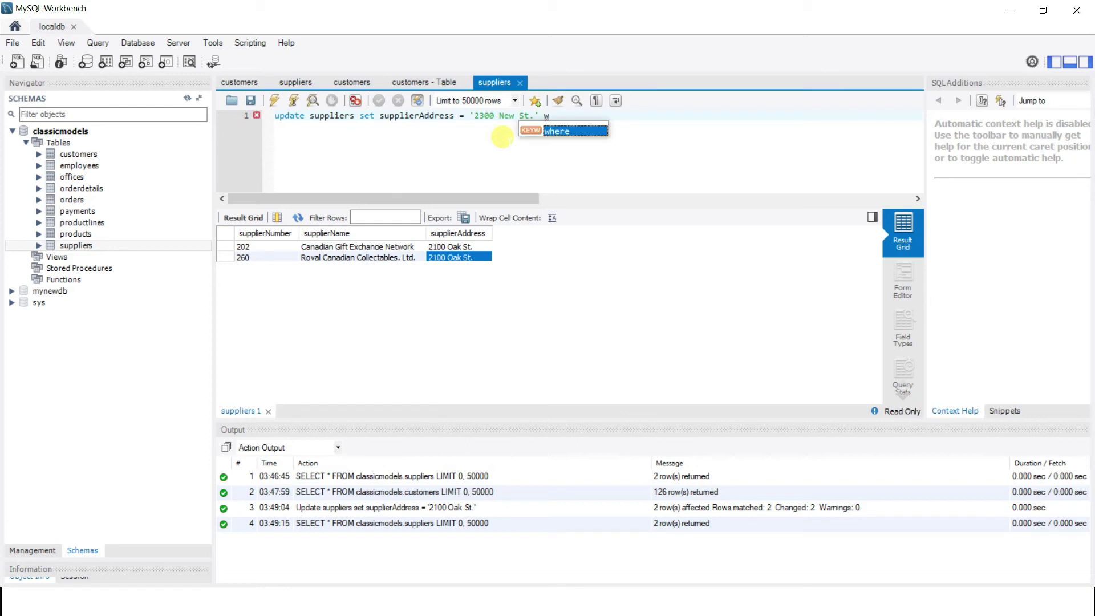
key(Return)
text(supp)
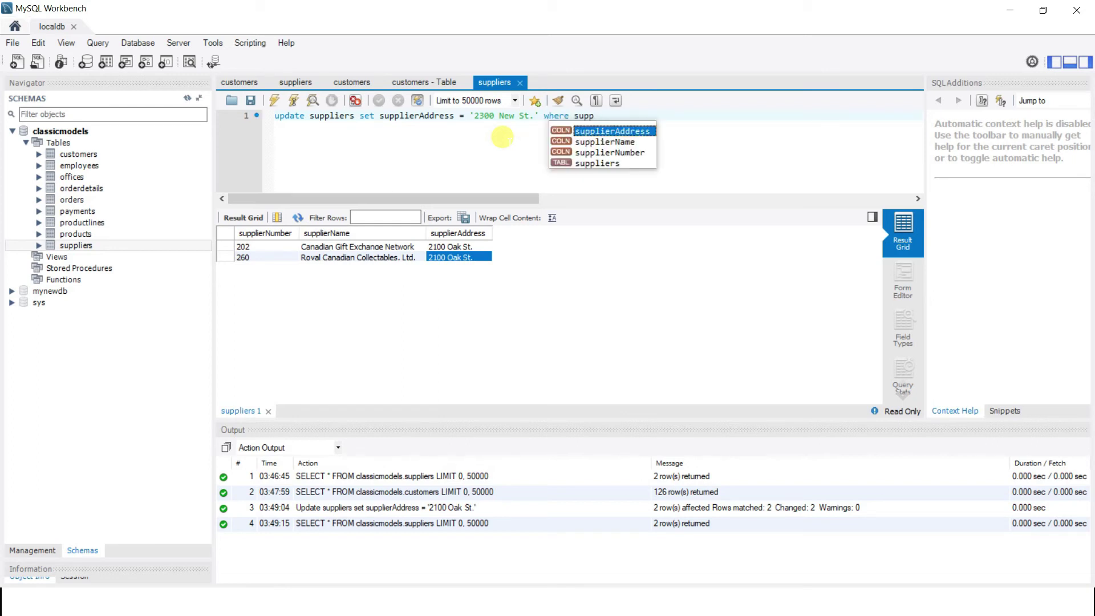
key(Down)
key(Return)
text(= )
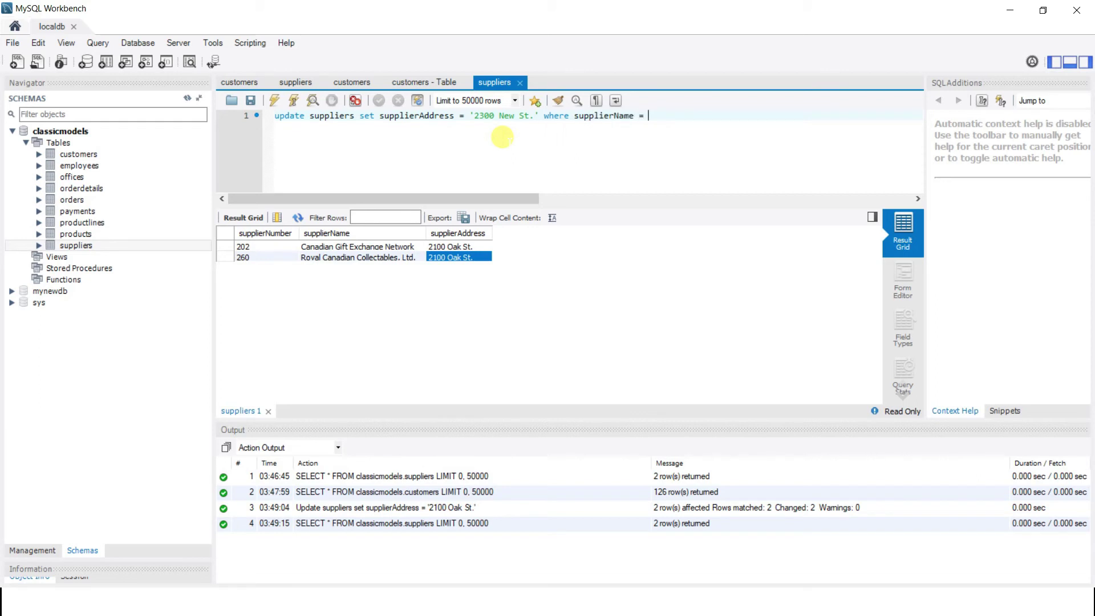
text(202)
key(ctrl+Return)
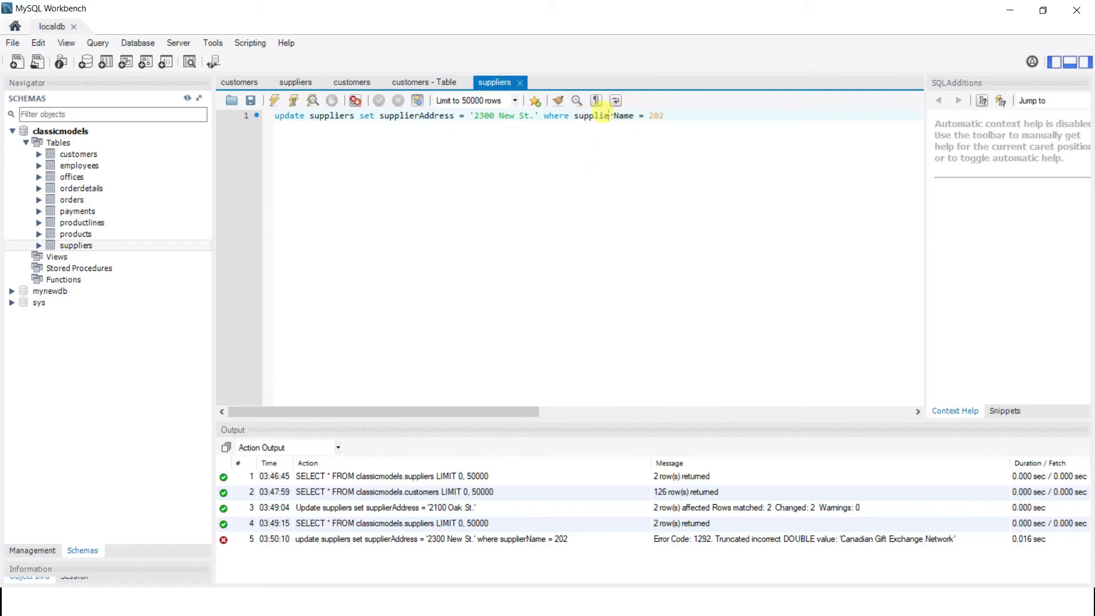
Step: Switch the filter to supplierNumber = 202 and rerun, updating one row to 2300 New St
double_click(657, 114)
click(292, 540)
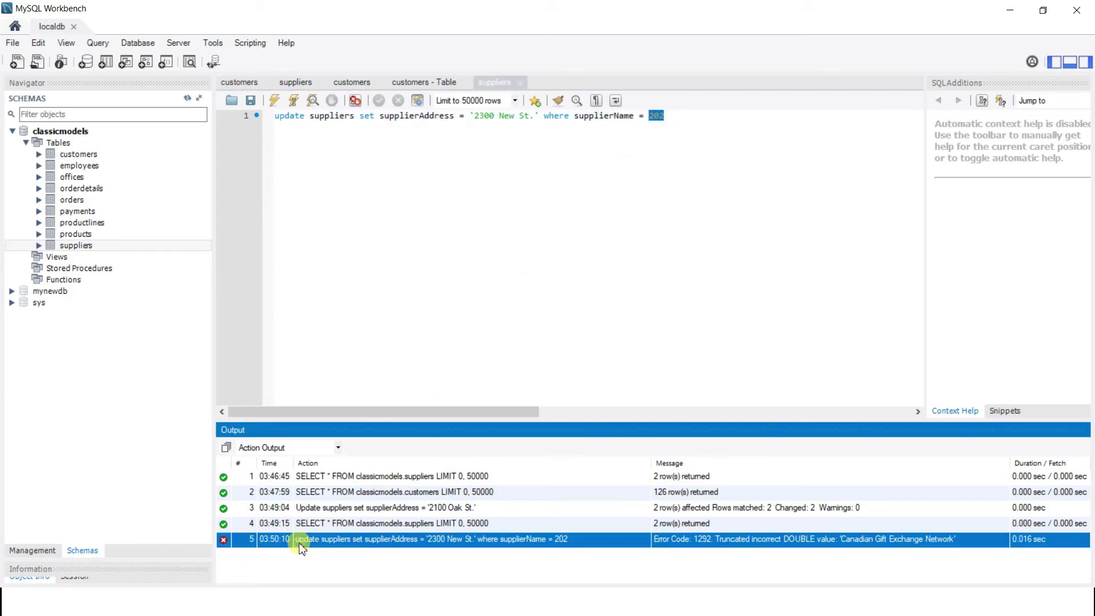
double_click(614, 117)
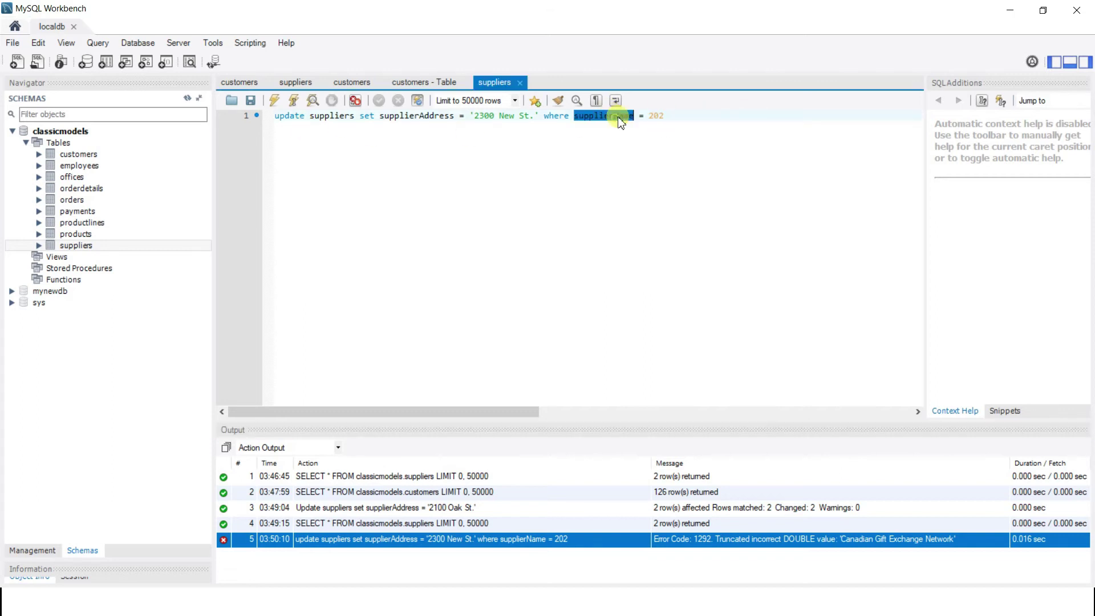
text(supp)
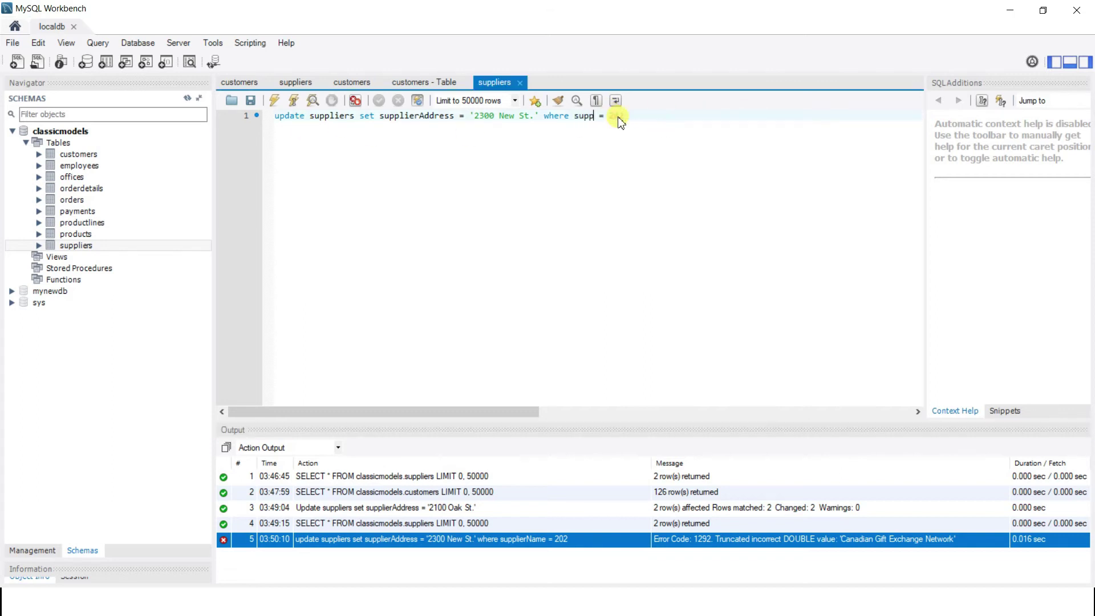
key(Down)
key(Down)
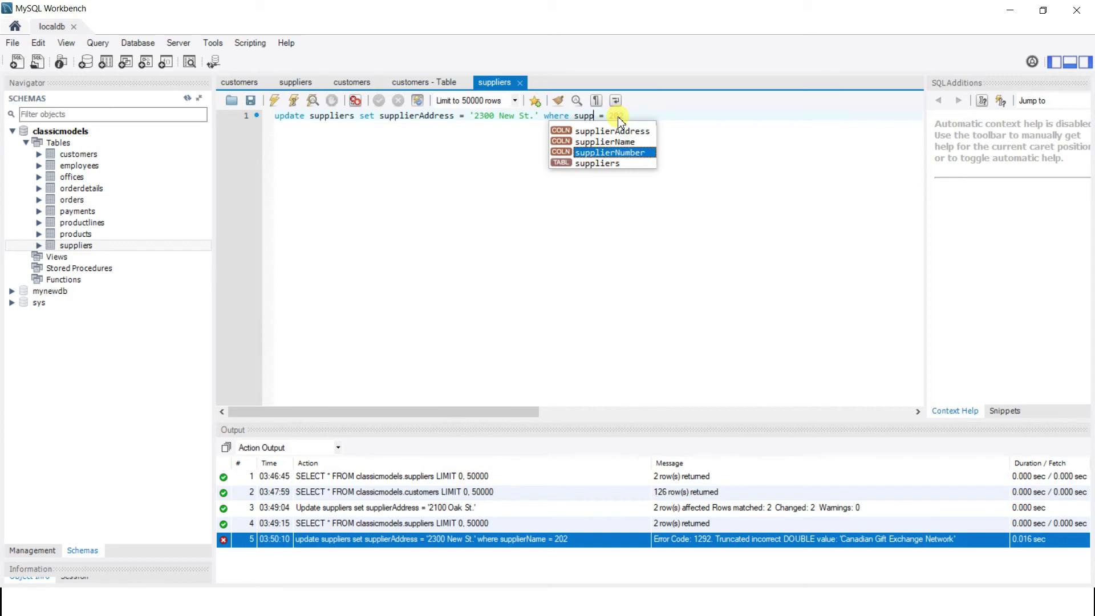
key(Return)
key(ctrl+Return)
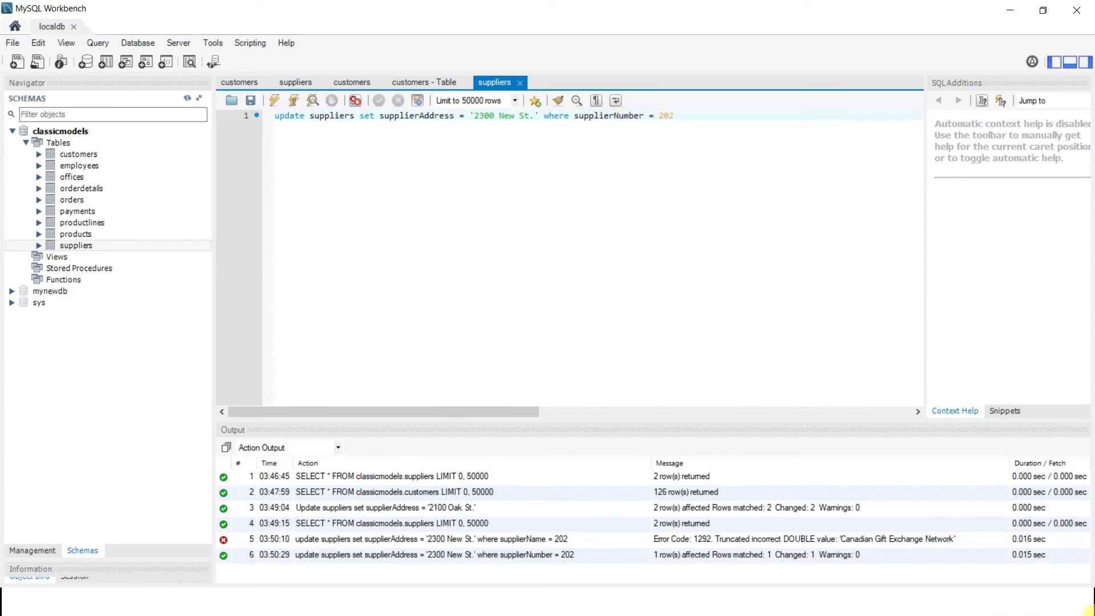
click(684, 560)
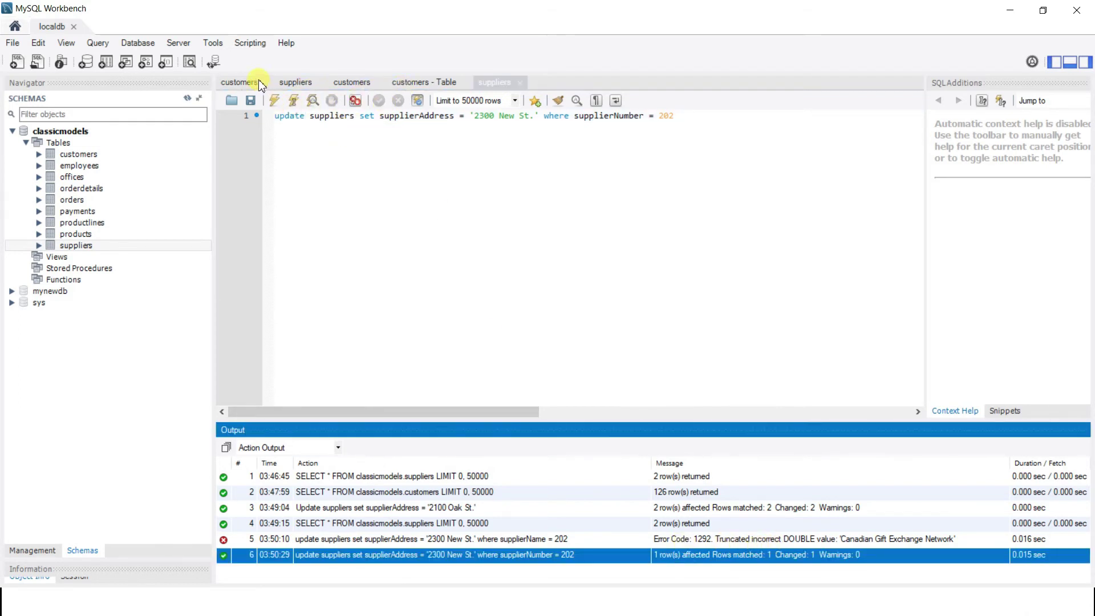
Step: Replace the update with SELECT * FROM suppliers and confirm supplier 202 shows 2300 New St
click(295, 82)
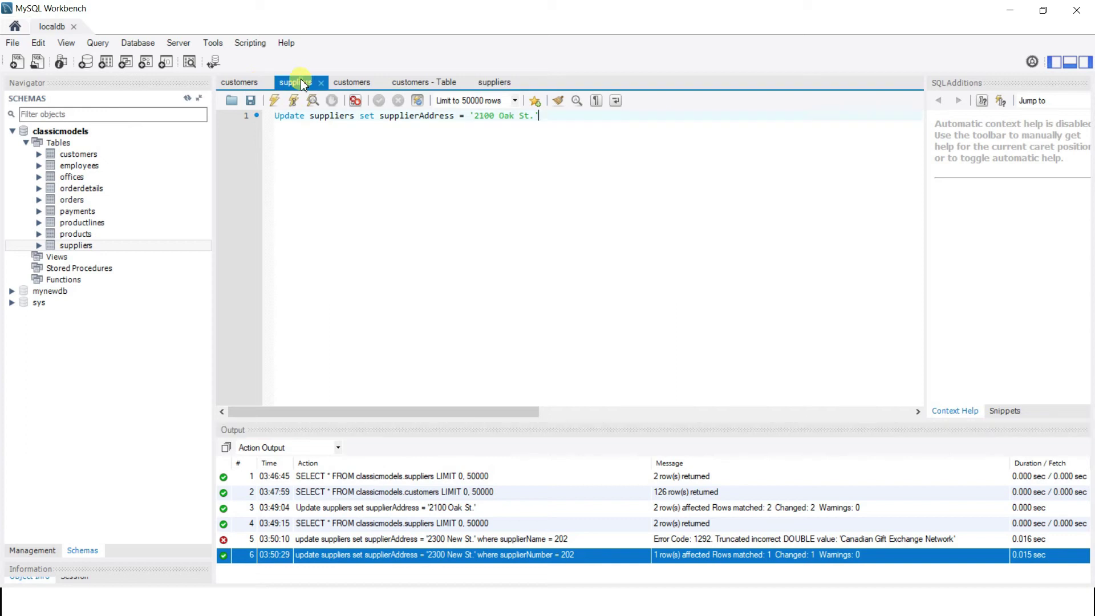
click(351, 83)
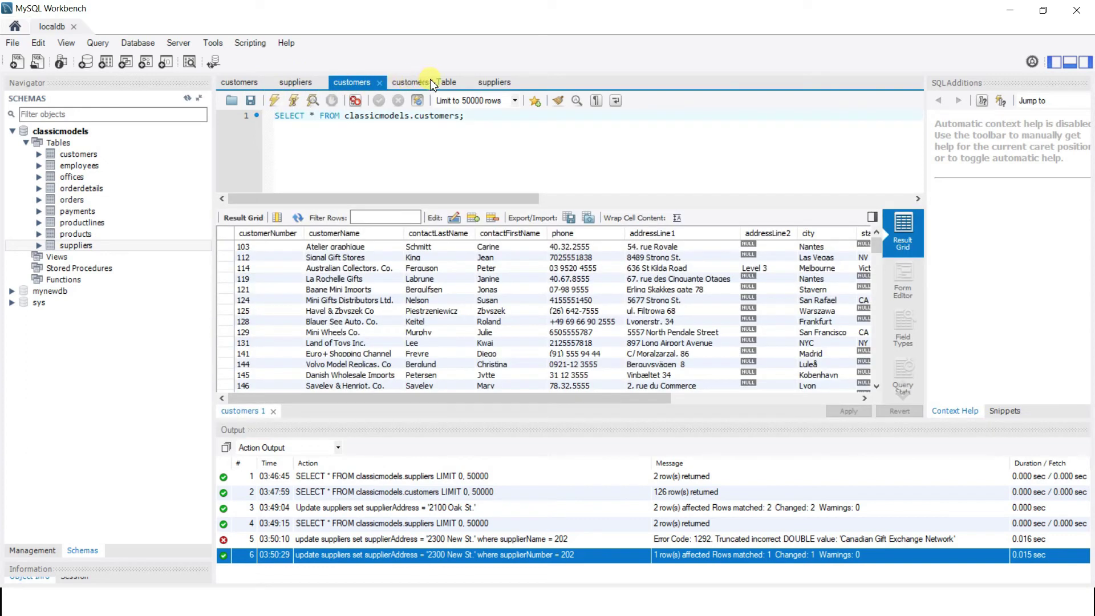
click(488, 83)
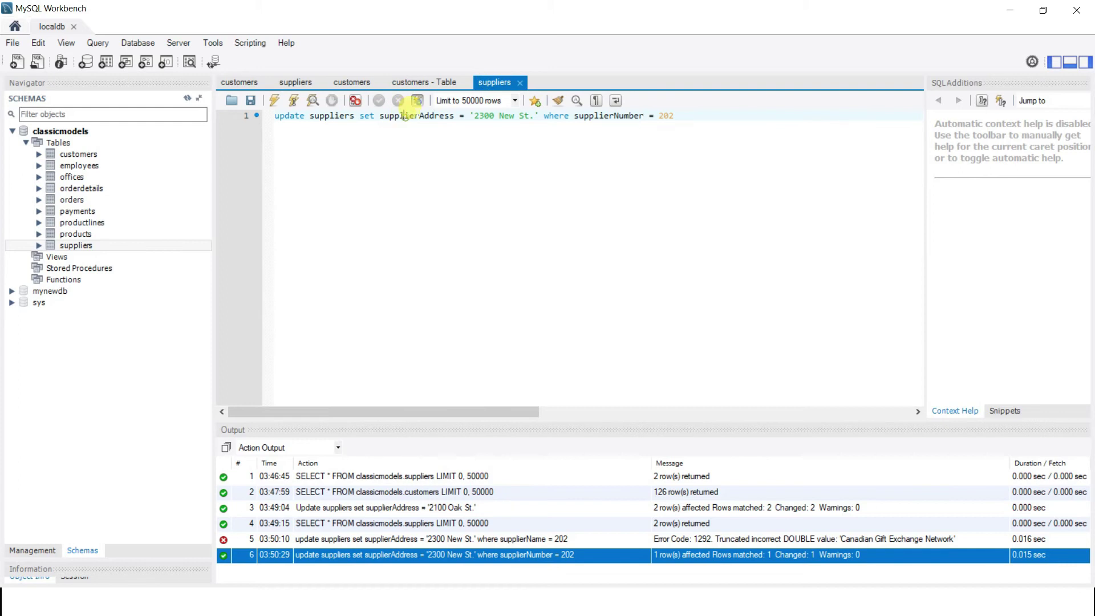
key(ctrl+a)
text(sele)
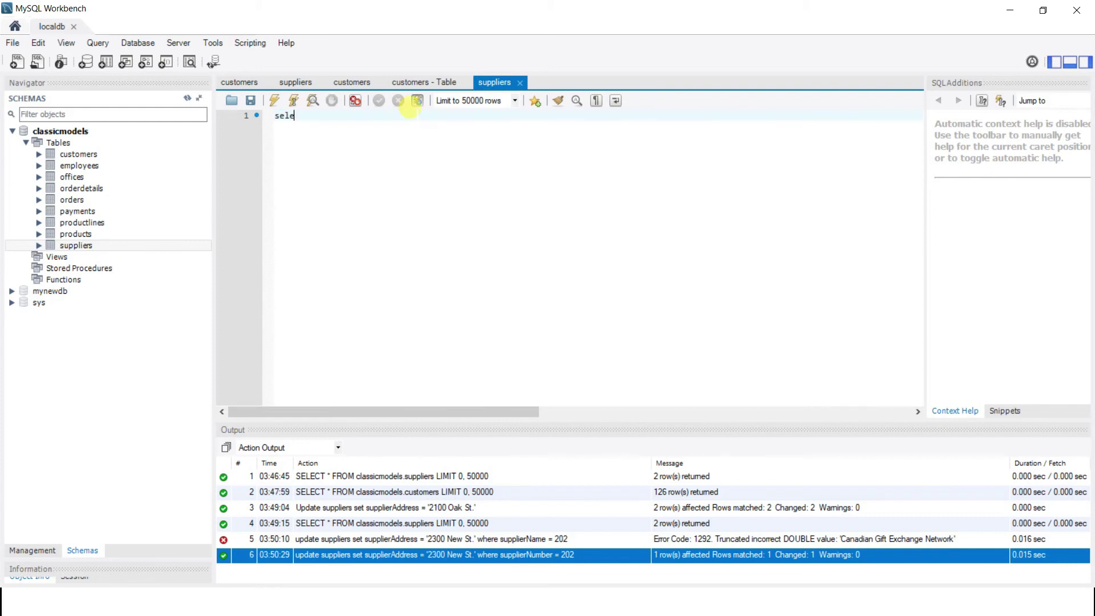
text(ct * from supp)
key(Return)
key(ctrl+Return)
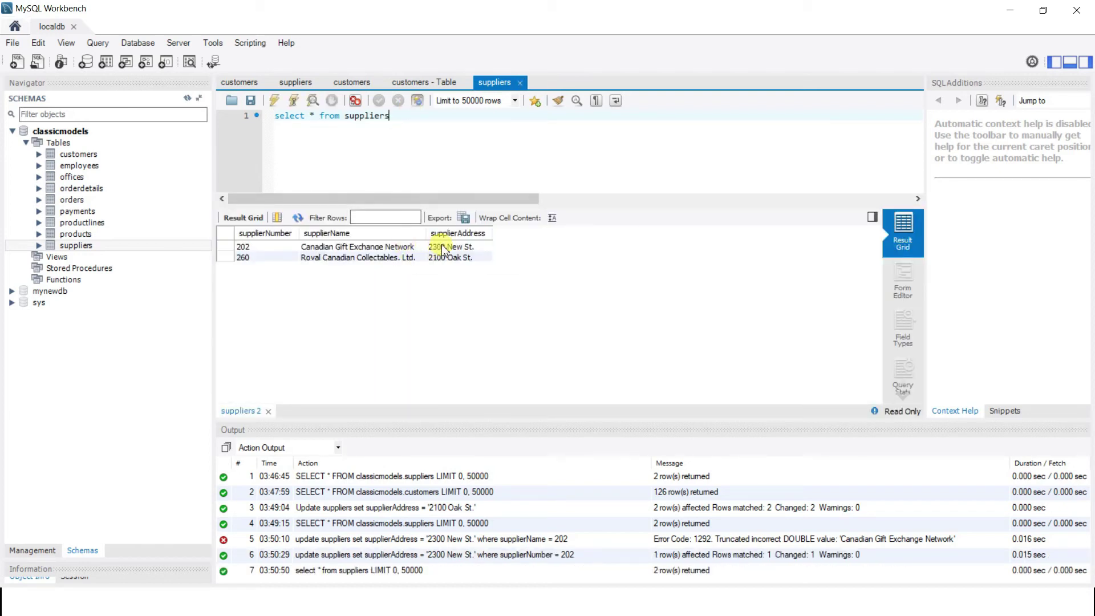
click(444, 247)
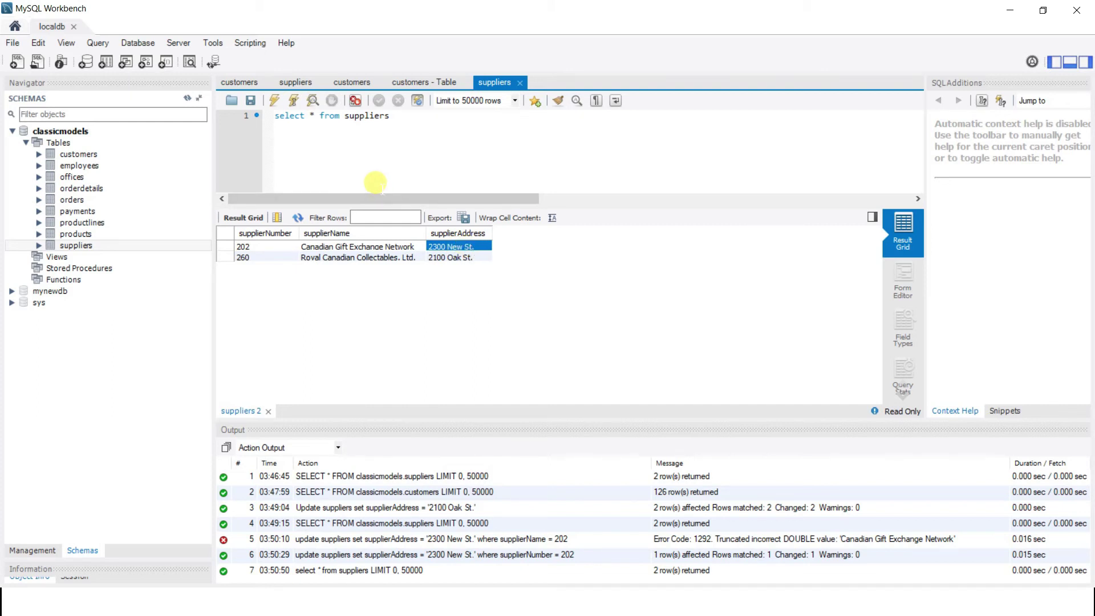
click(348, 83)
click(297, 82)
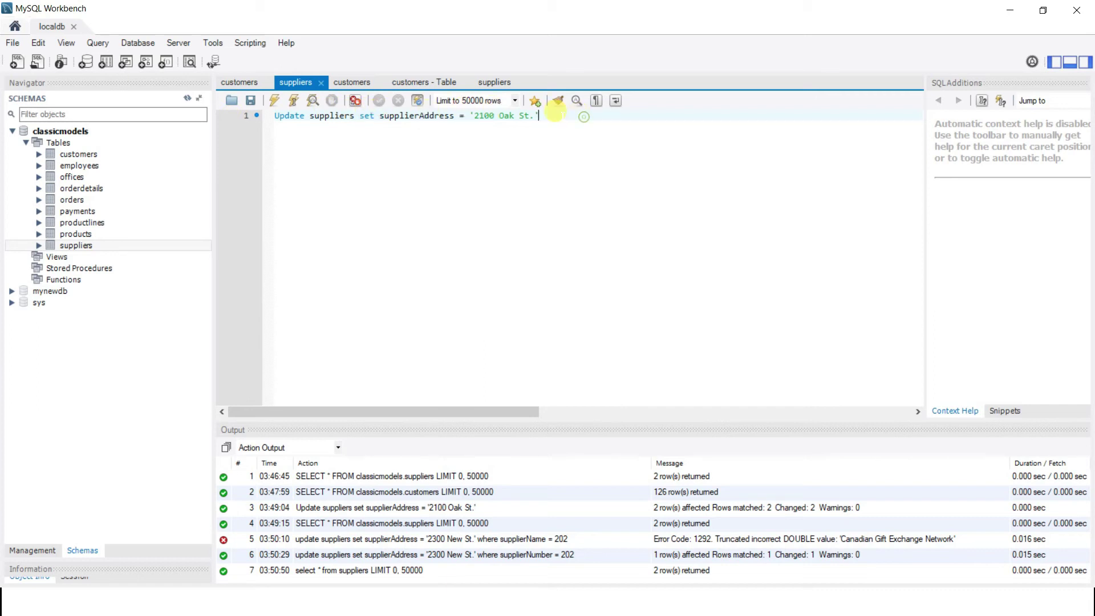
drag(535, 115, 379, 114)
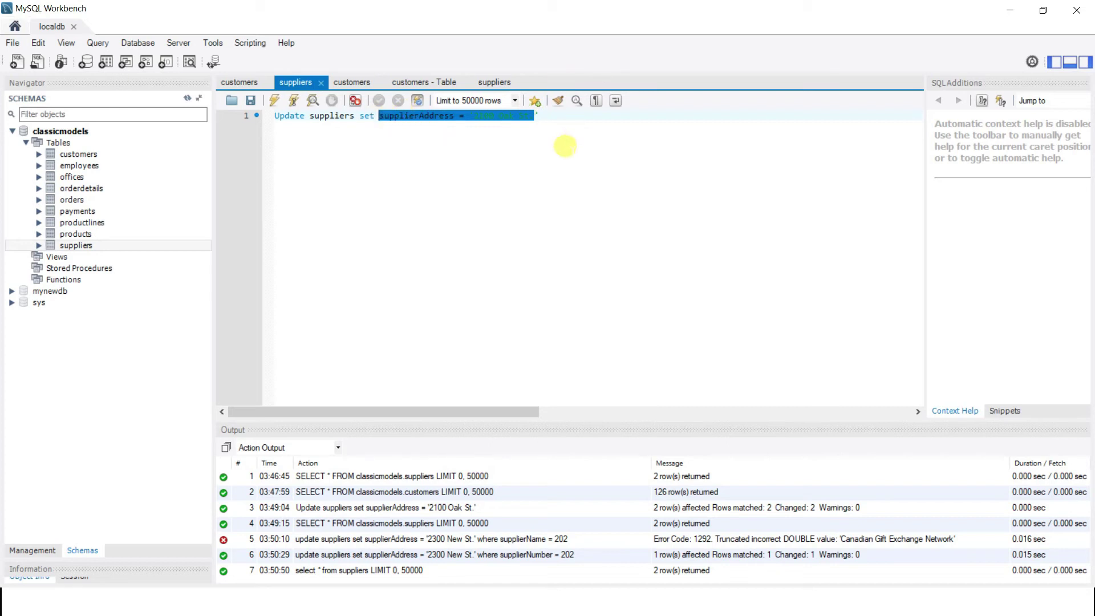
click(566, 116)
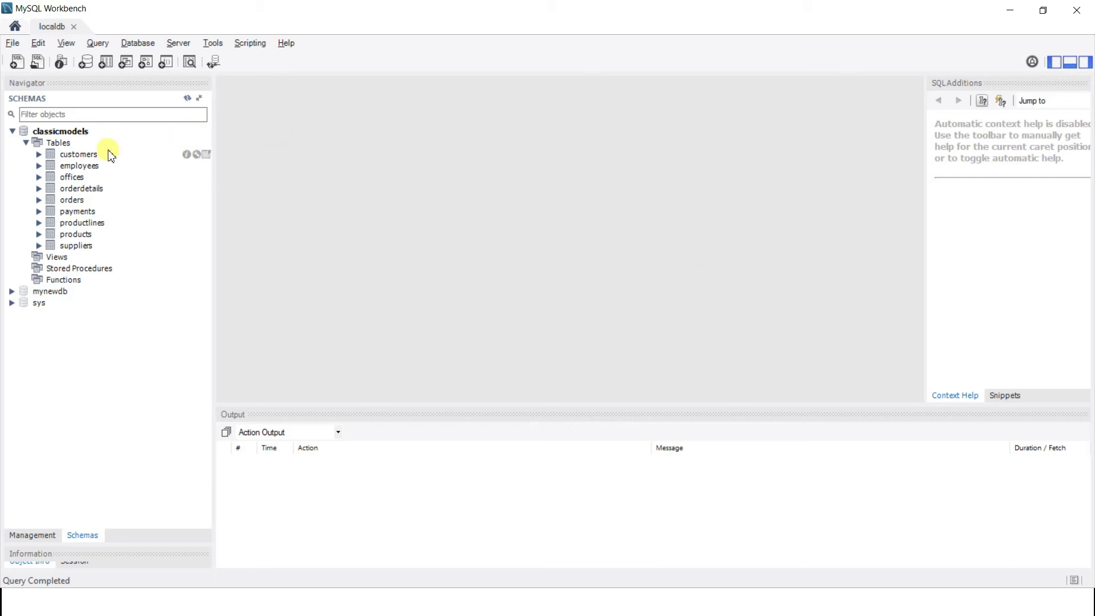
Step: List all customers, enlarge the result grid, and scroll down to inspect the test customer in row 999
click(206, 154)
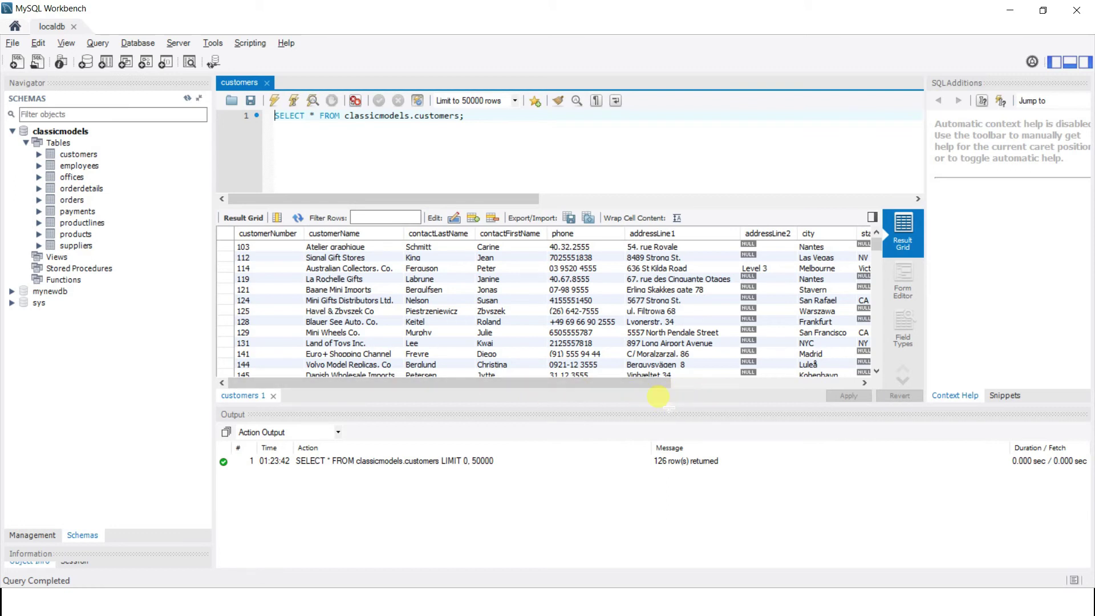
drag(680, 404, 679, 443)
scroll(648, 258, down, 10)
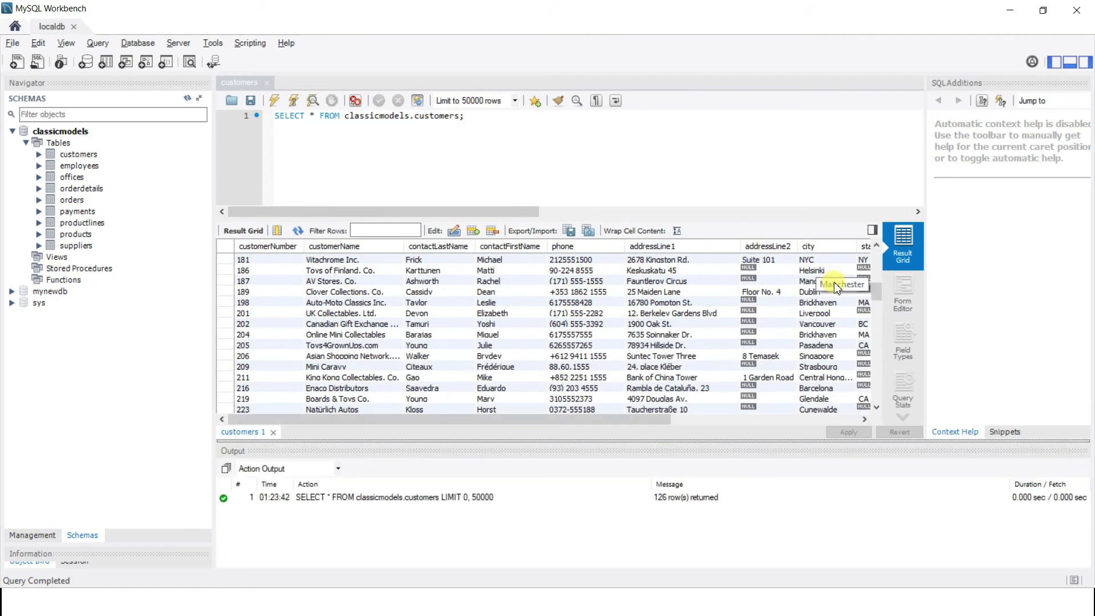
scroll(879, 345, down, 10)
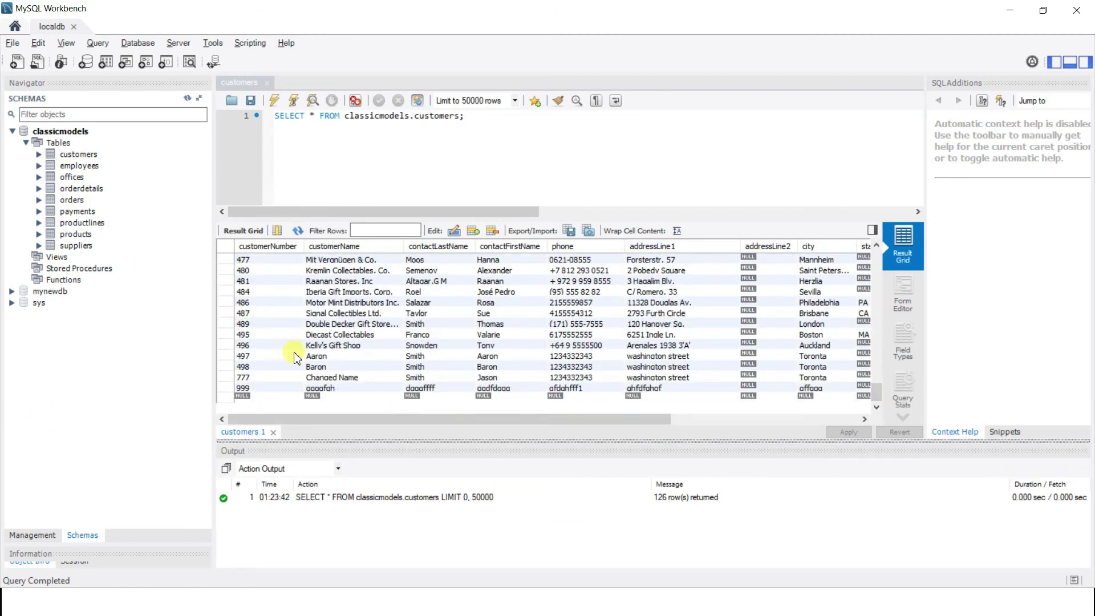
click(350, 393)
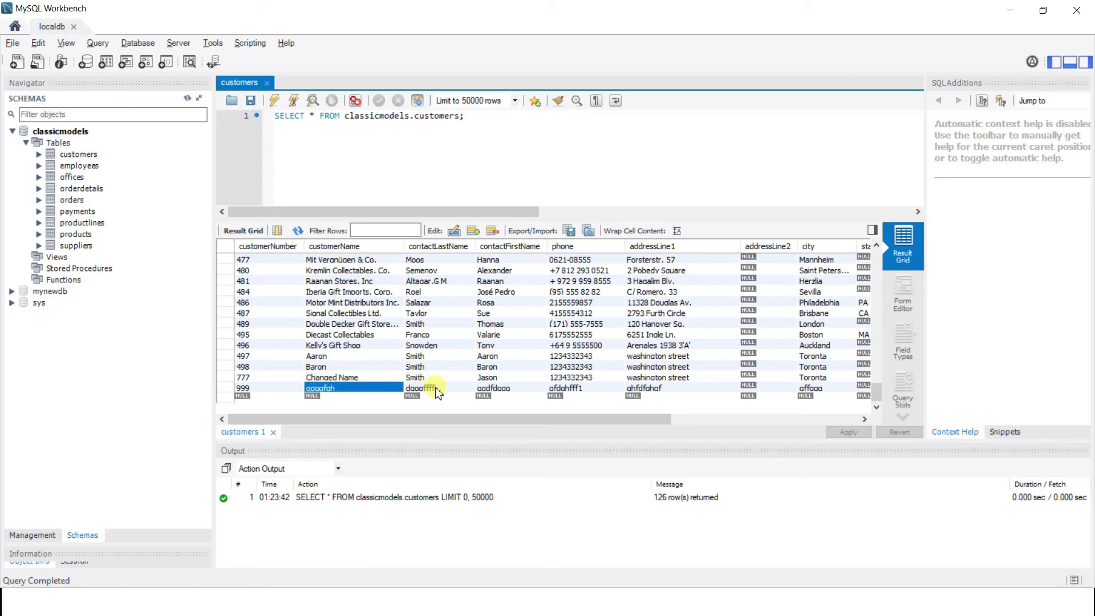
click(437, 394)
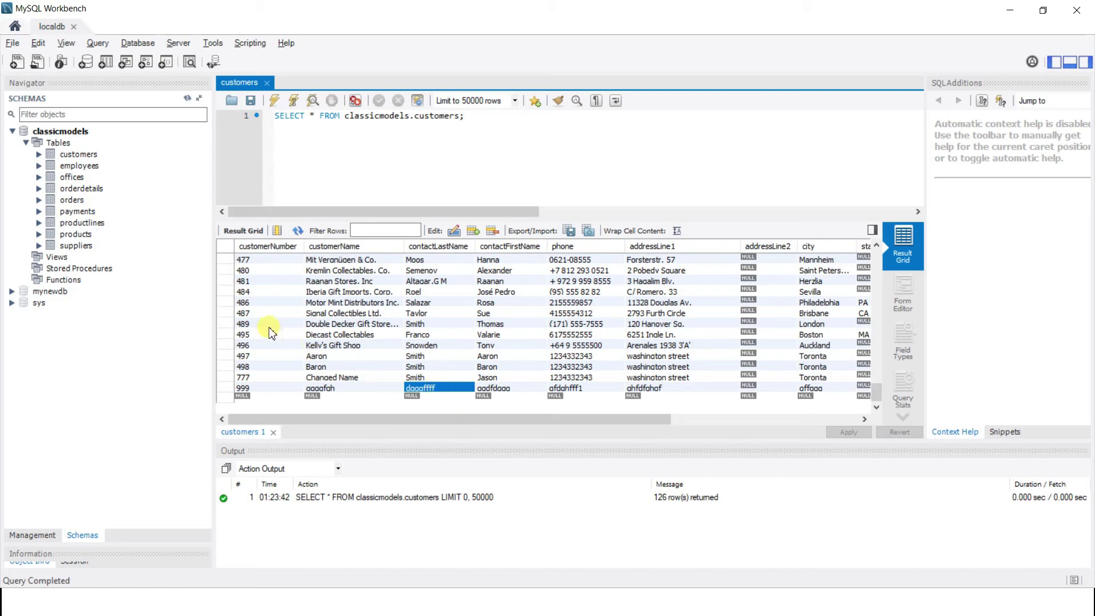
click(258, 249)
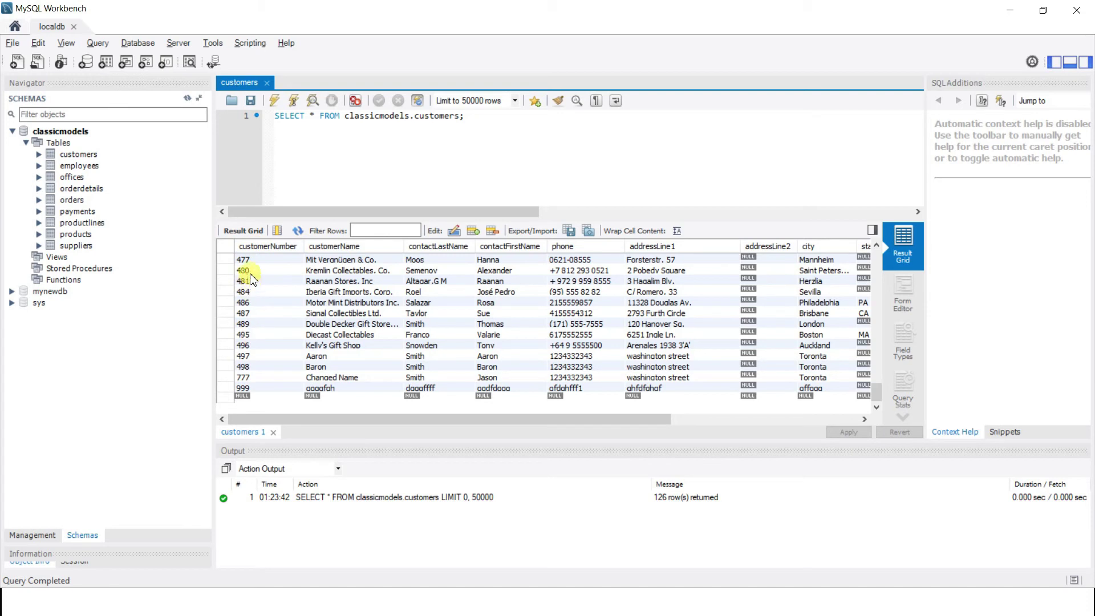
click(253, 251)
click(248, 369)
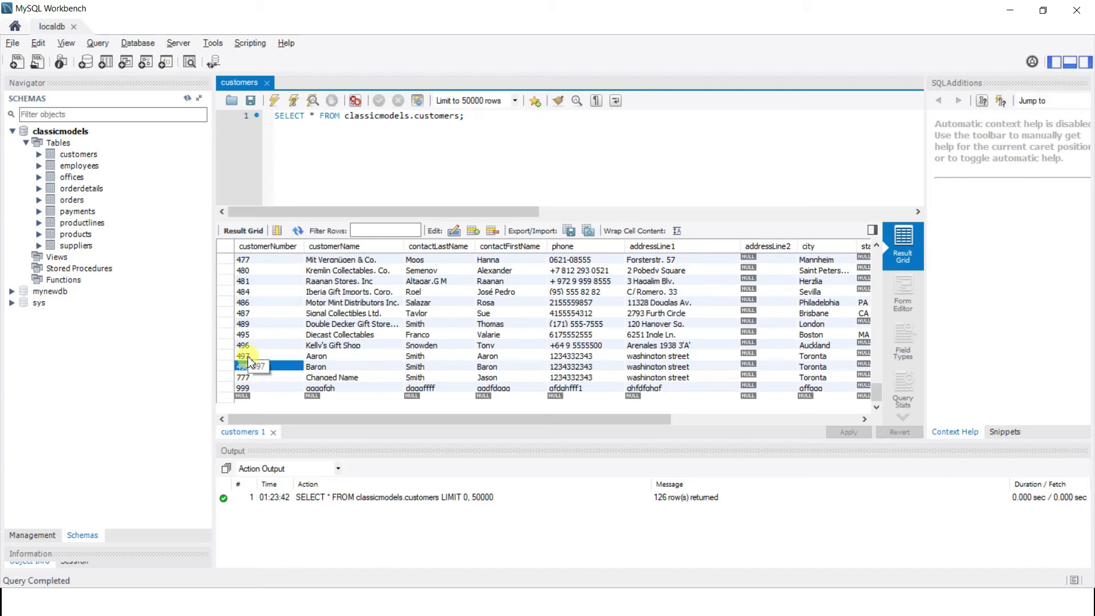
click(258, 356)
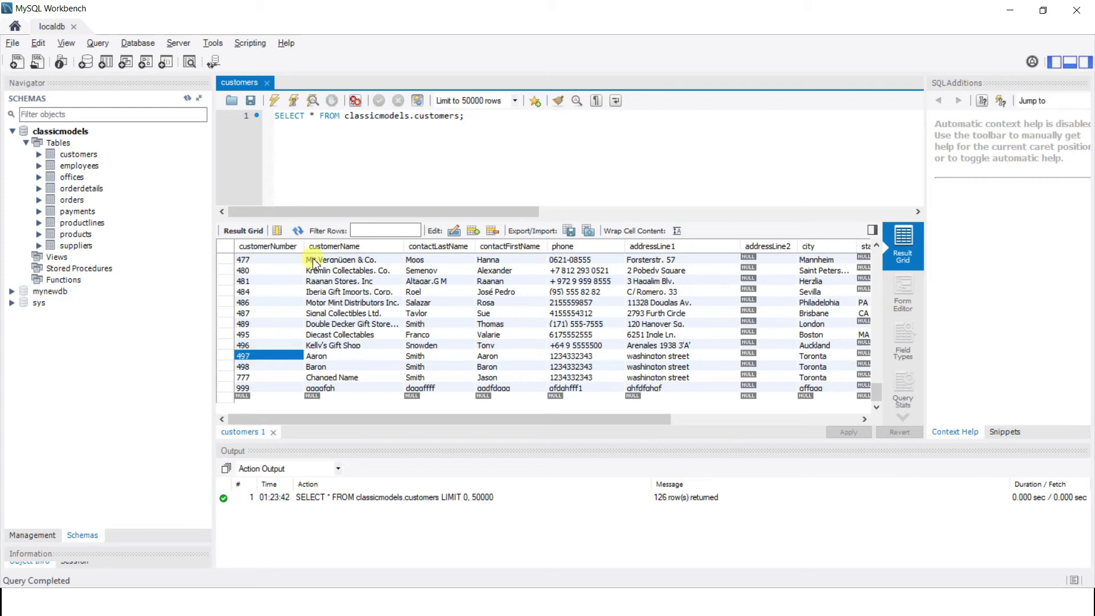
click(461, 117)
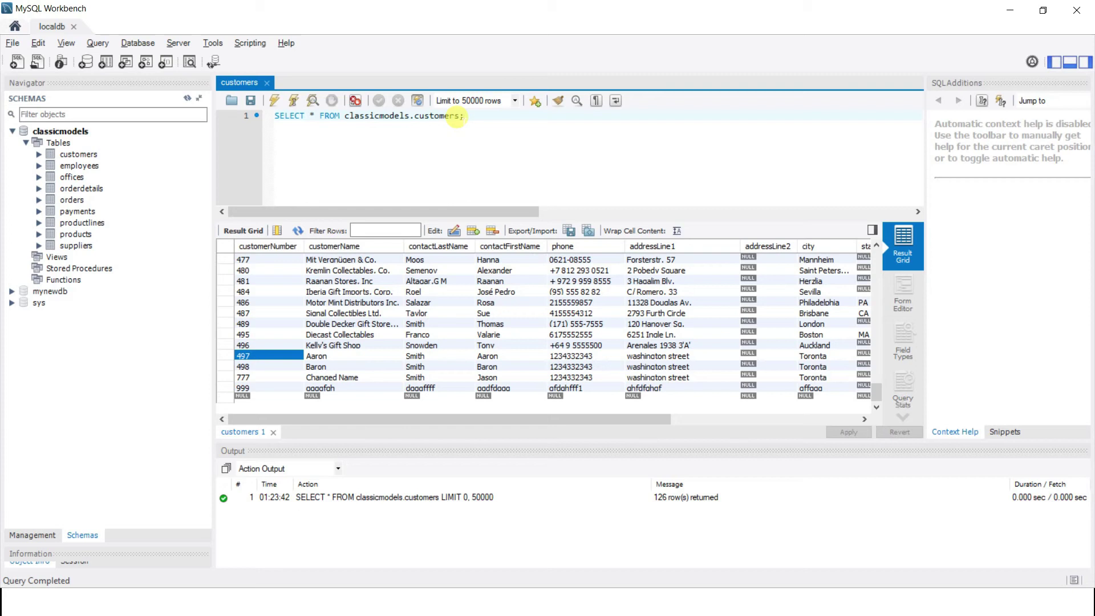
Step: Start writing update customers set customerNumber = 499, fixing the autocomplete slips along the way
key(ctrl+a)
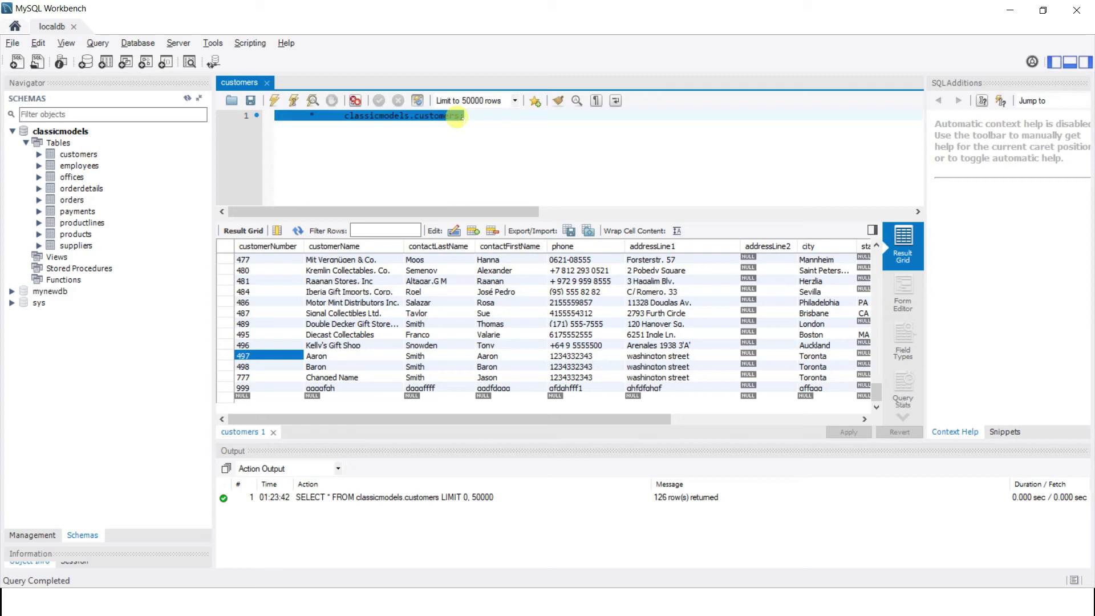
text(up)
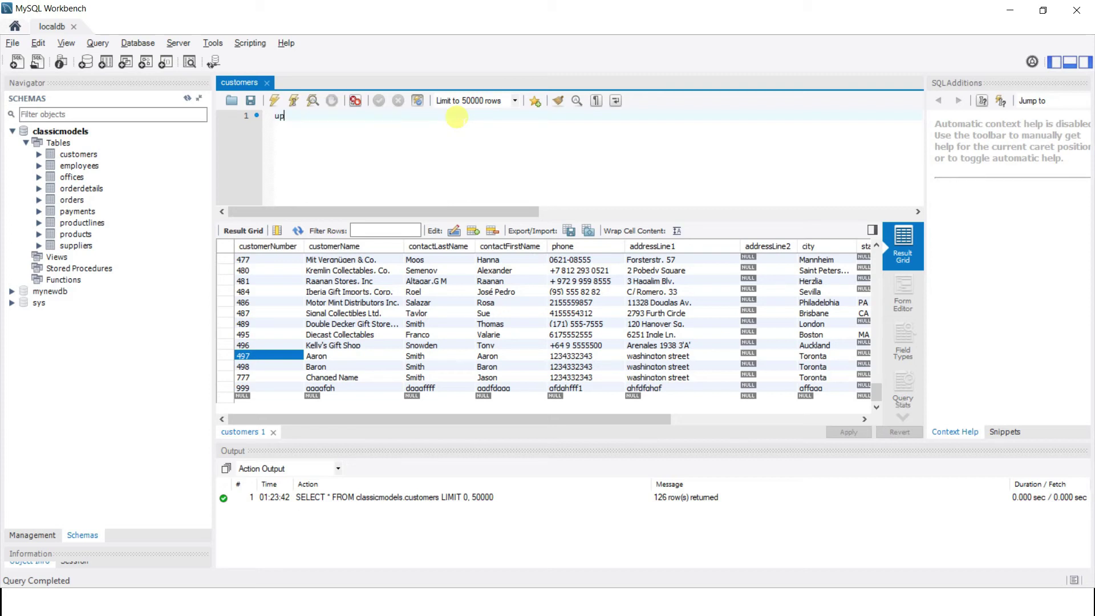
text(date customerNumber)
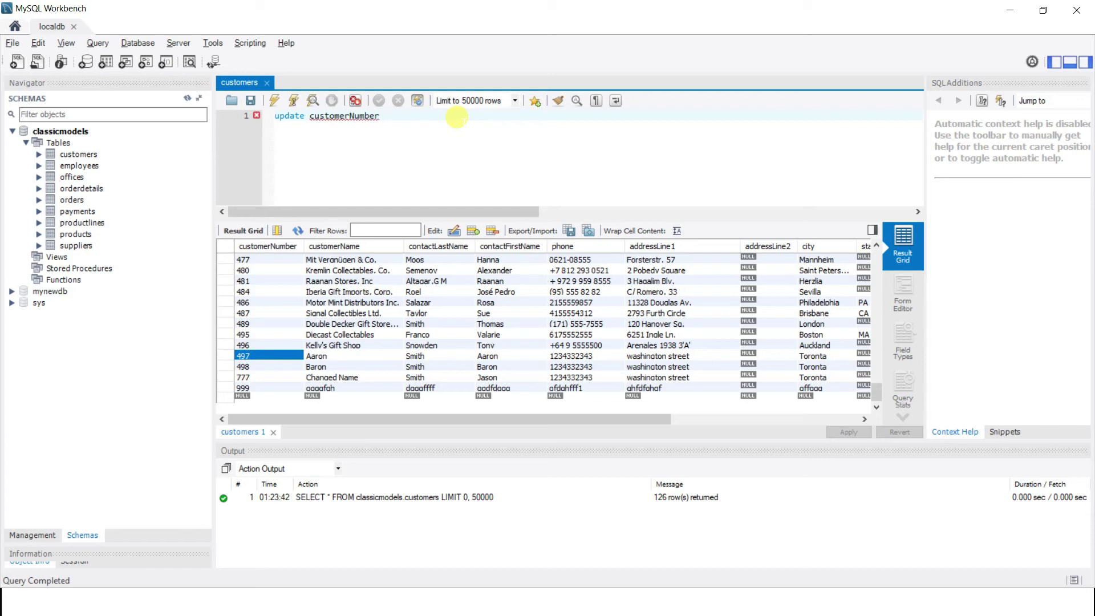
key(ctrl+shift+Left)
key(BackSpace)
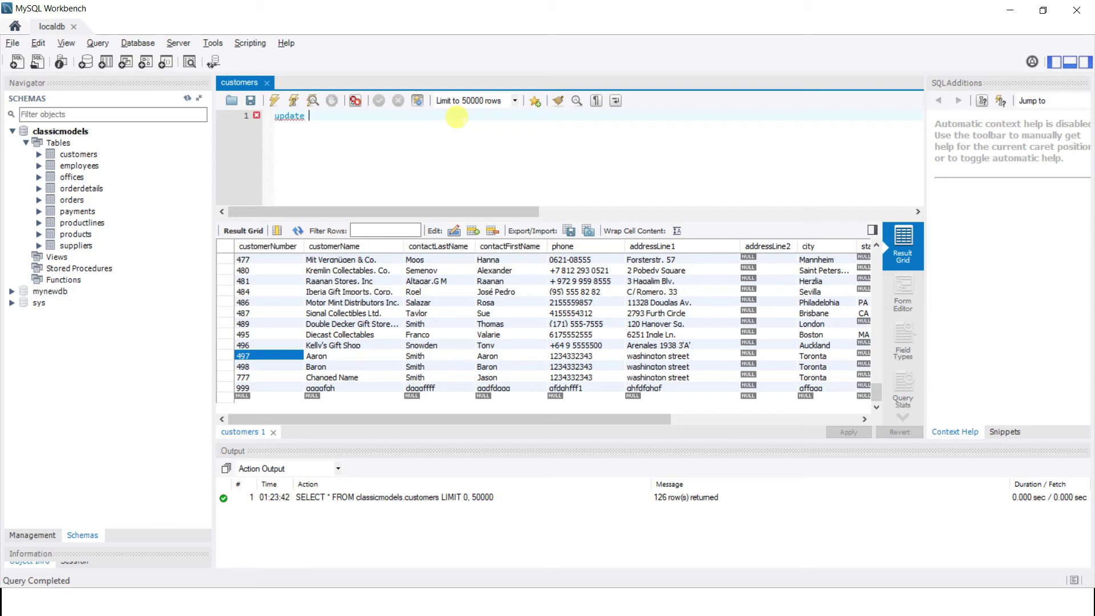
text(customers set cus)
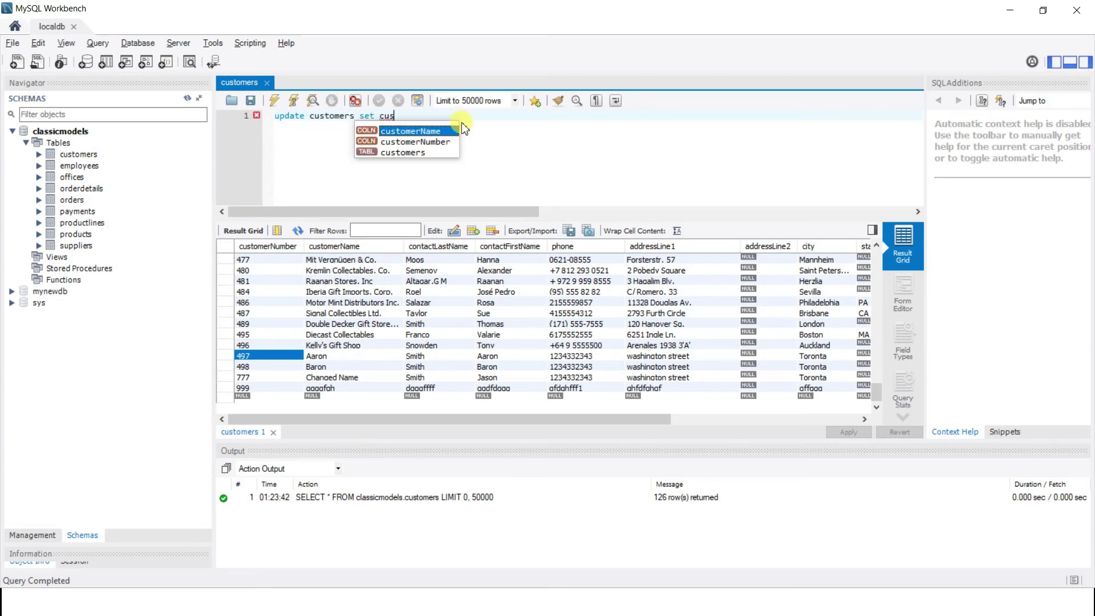
key(Return)
key(BackSpace)
key(BackSpace)
key(BackSpace)
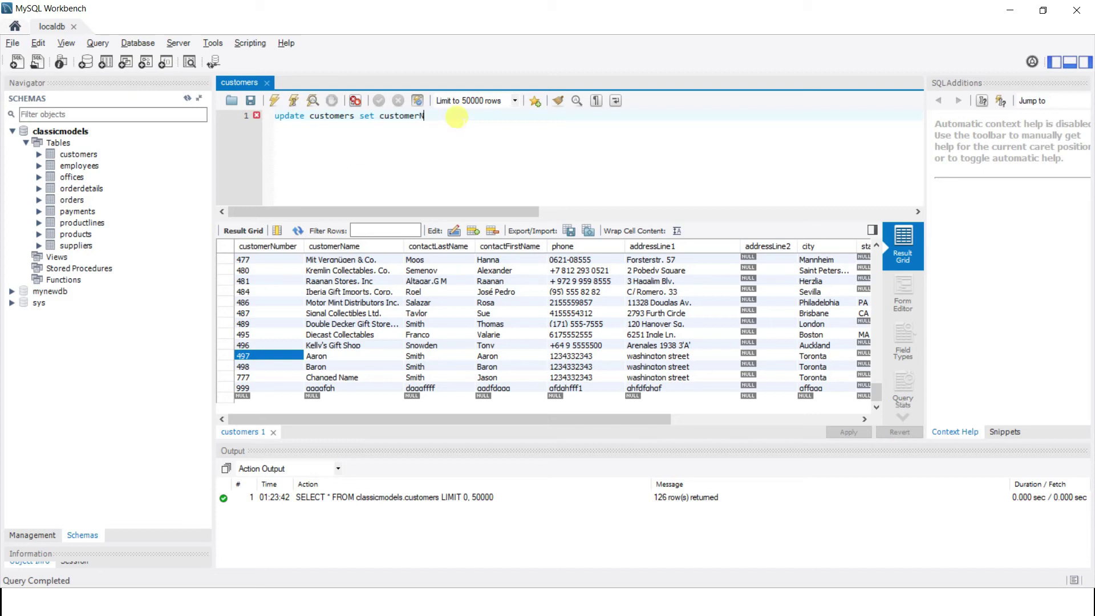
text(u)
key(Return)
text(= 499)
Step: Append the filter where customerNumber > 495 after the 499 value
double_click(471, 116)
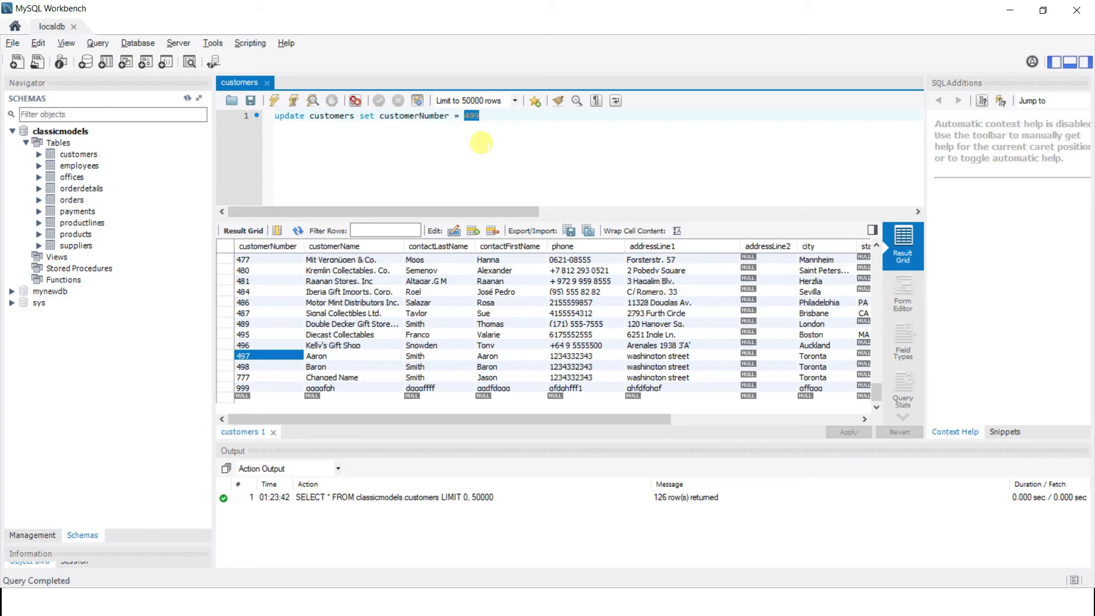
click(481, 142)
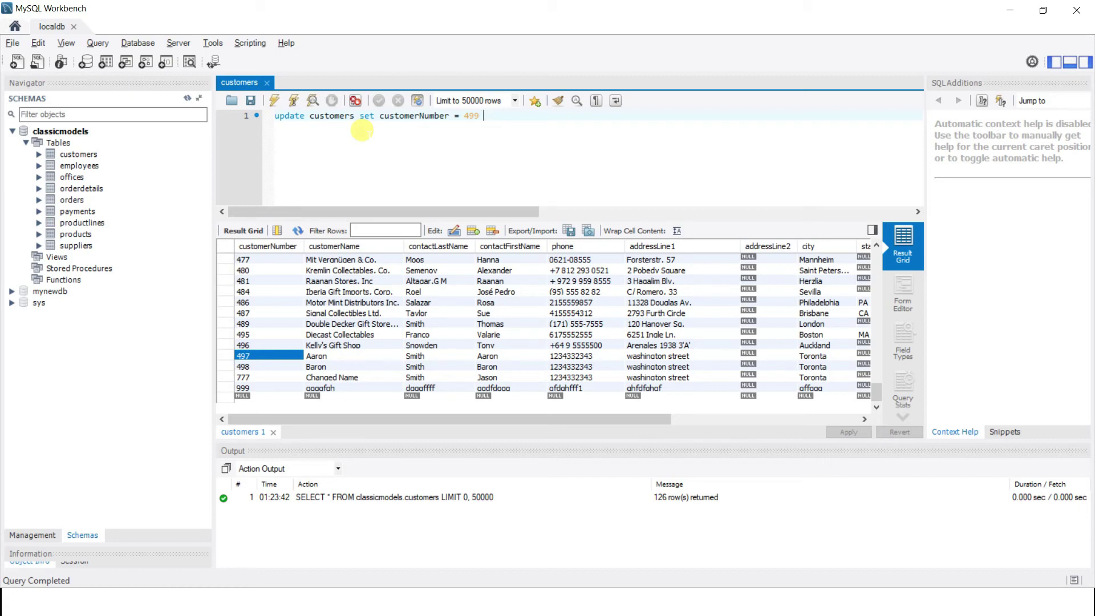
text(where customerName)
key(BackSpace)
key(BackSpace)
key(BackSpace)
text(umber >)
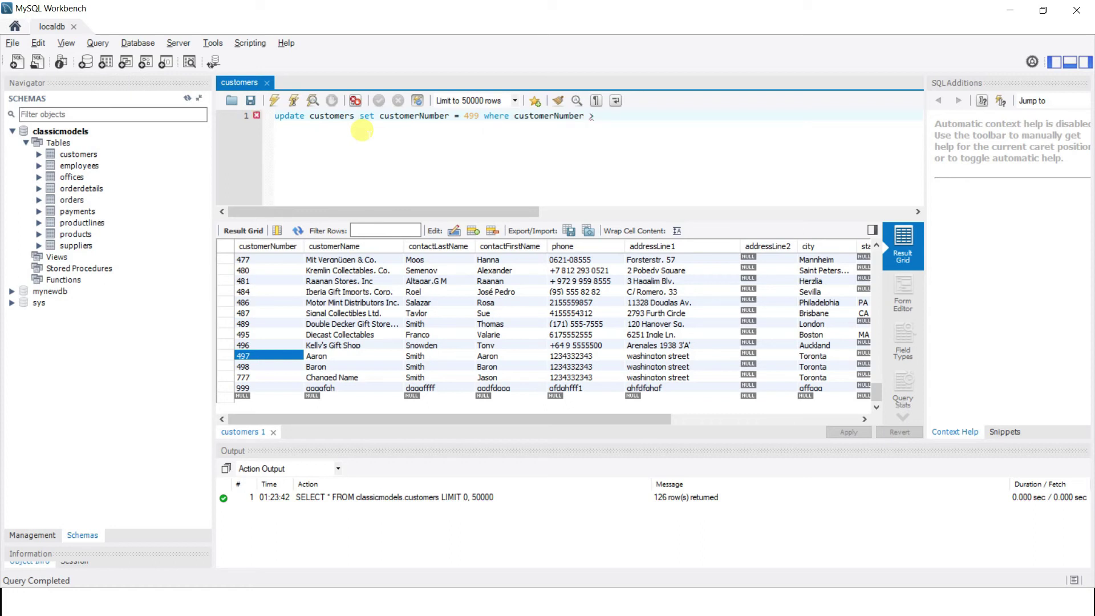
text( 495)
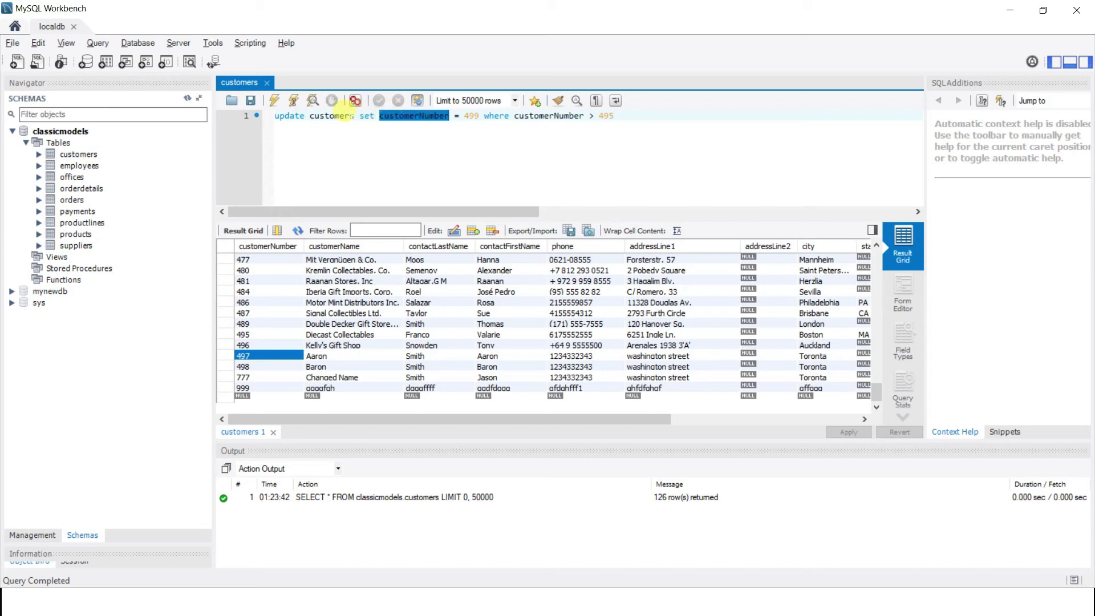
double_click(332, 116)
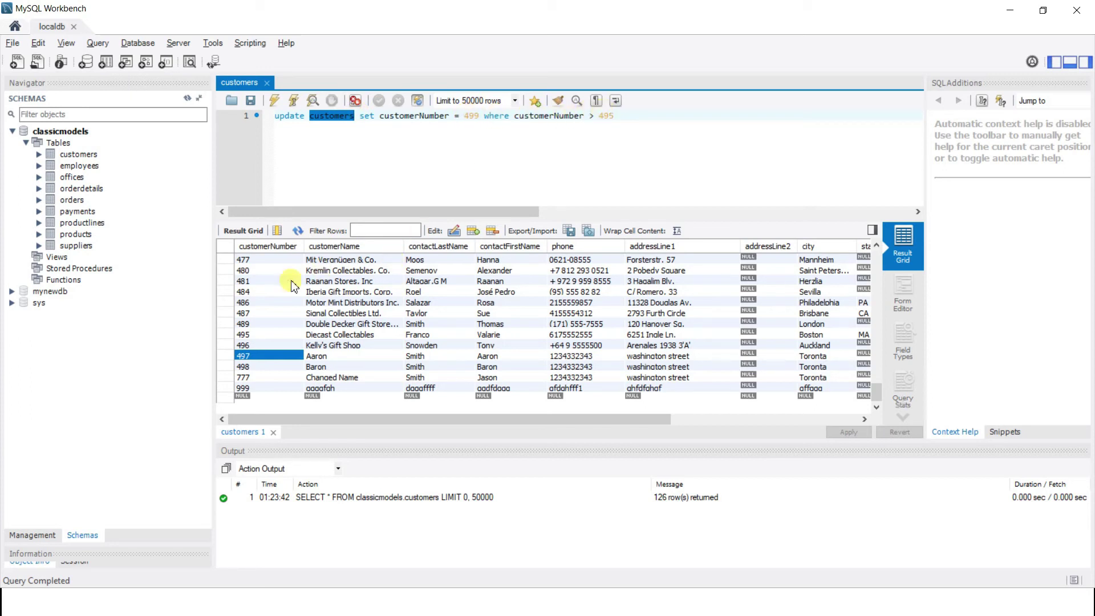
click(225, 346)
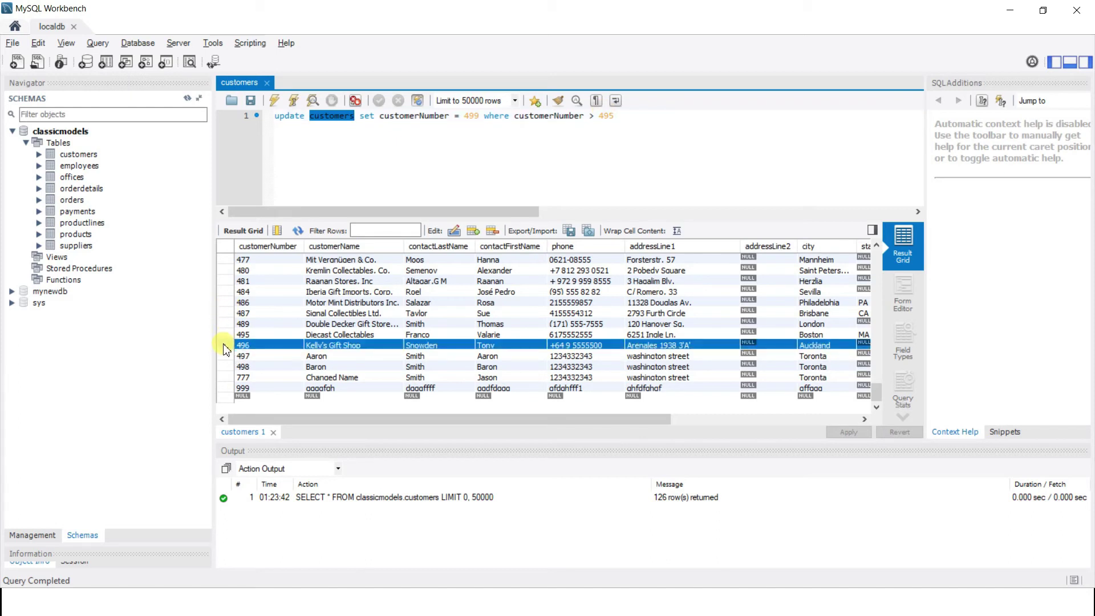
click(227, 389)
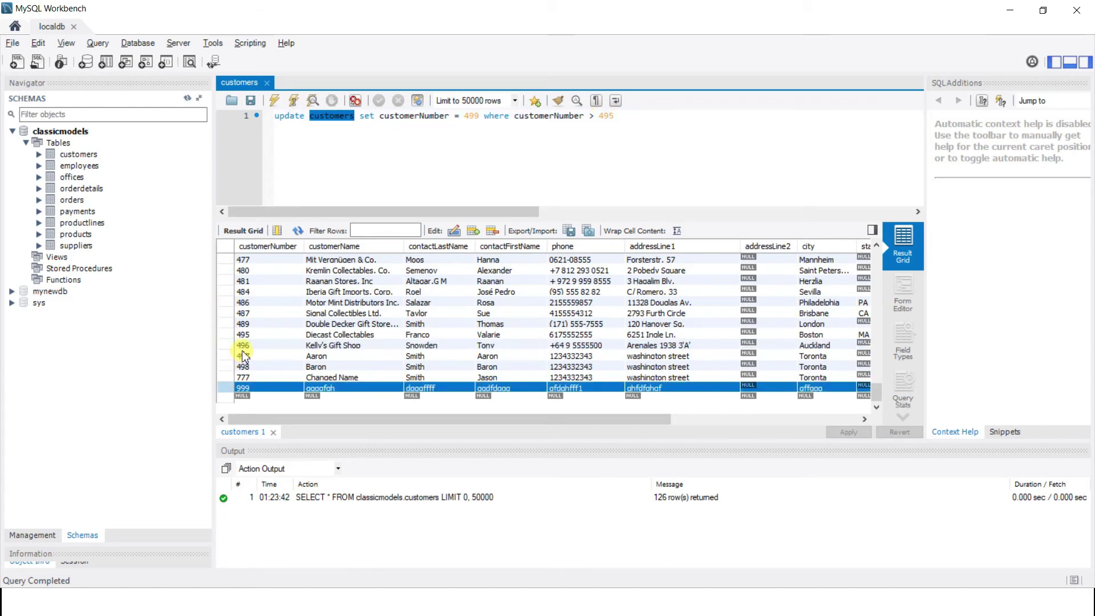
click(226, 346)
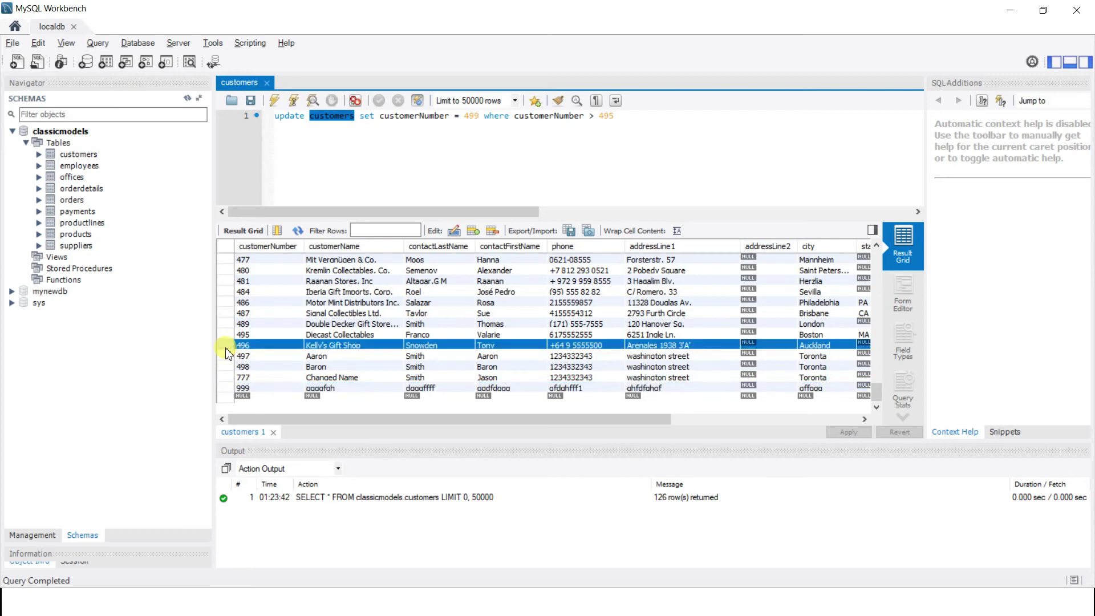
shift+click(225, 389)
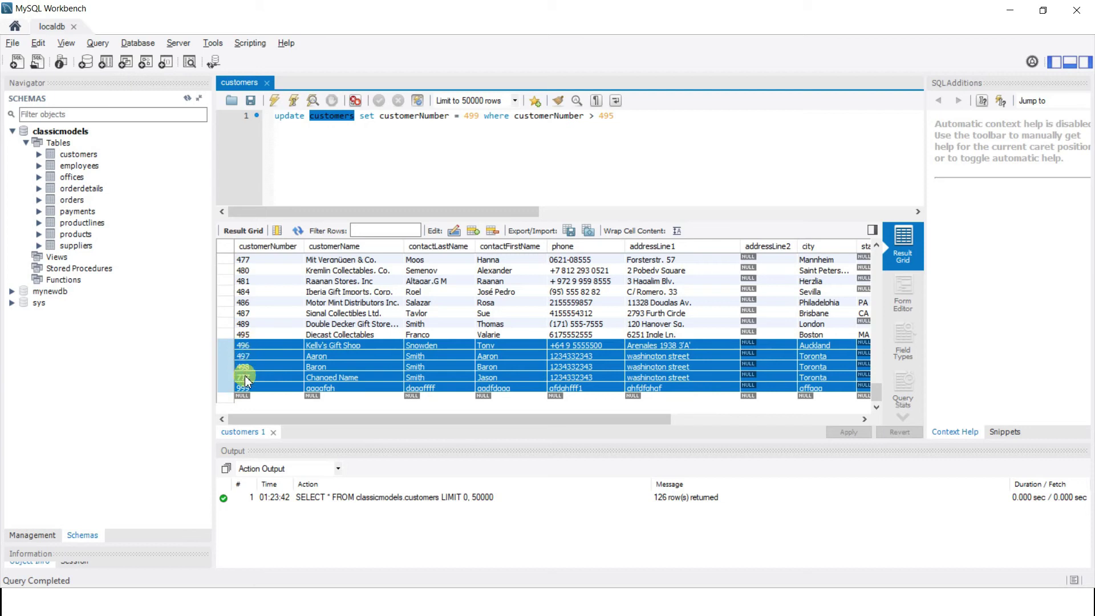
click(472, 116)
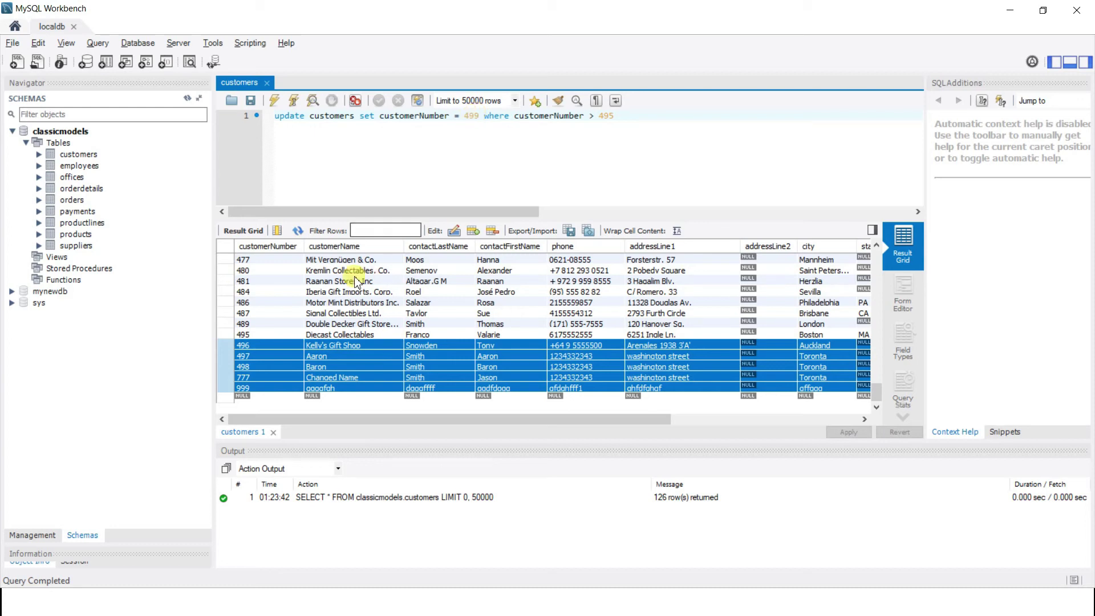
click(225, 347)
click(225, 357)
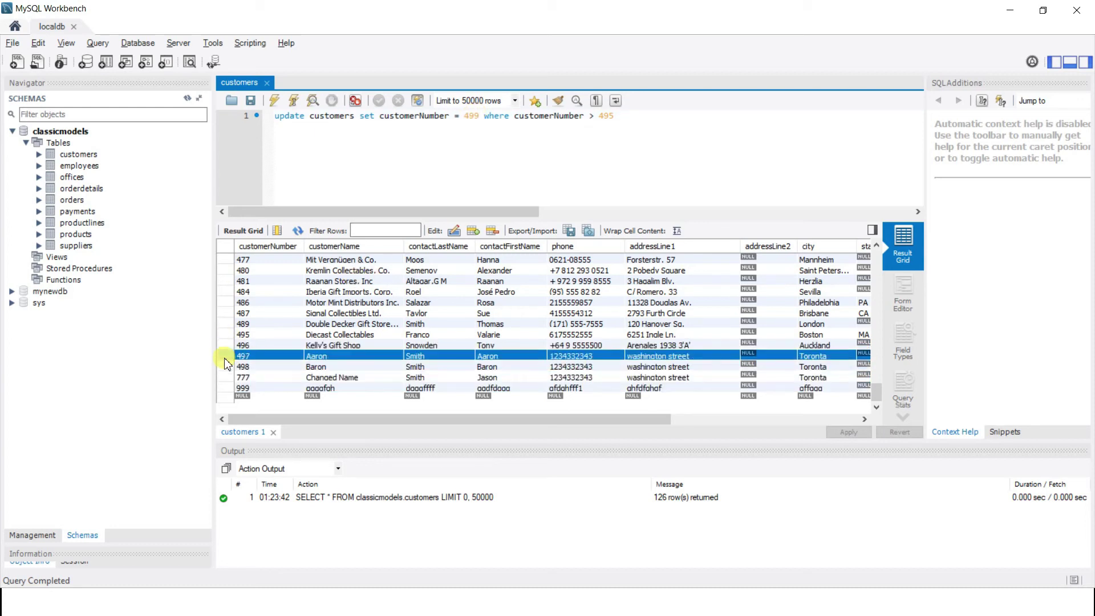
click(225, 367)
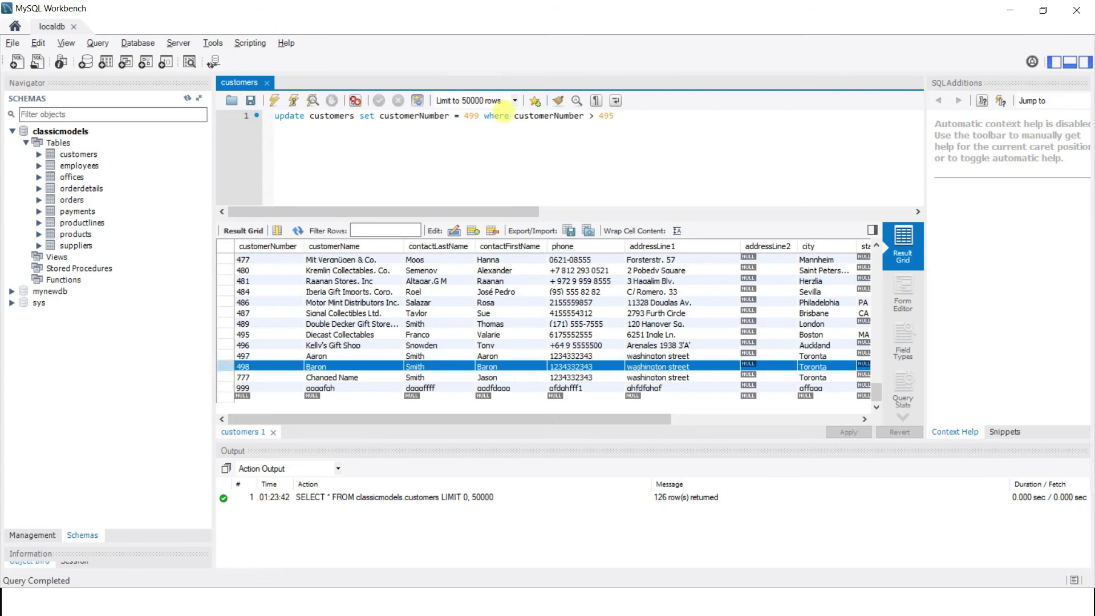
click(425, 117)
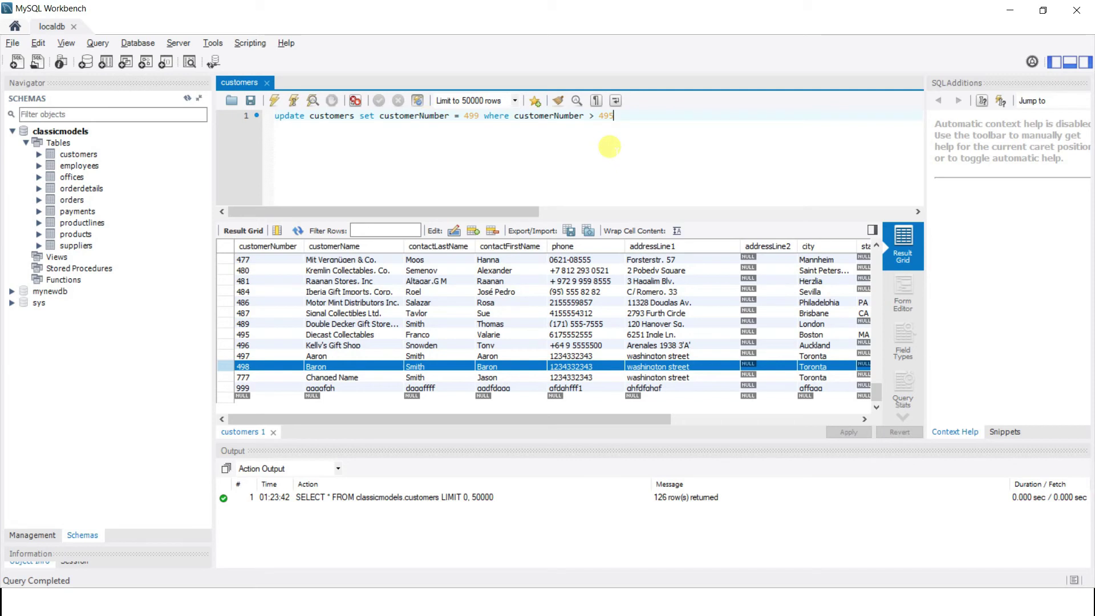
Step: Execute the customerNumber = 499 update, which fails with foreign key error 1451, then select the statement
key(ctrl+Return)
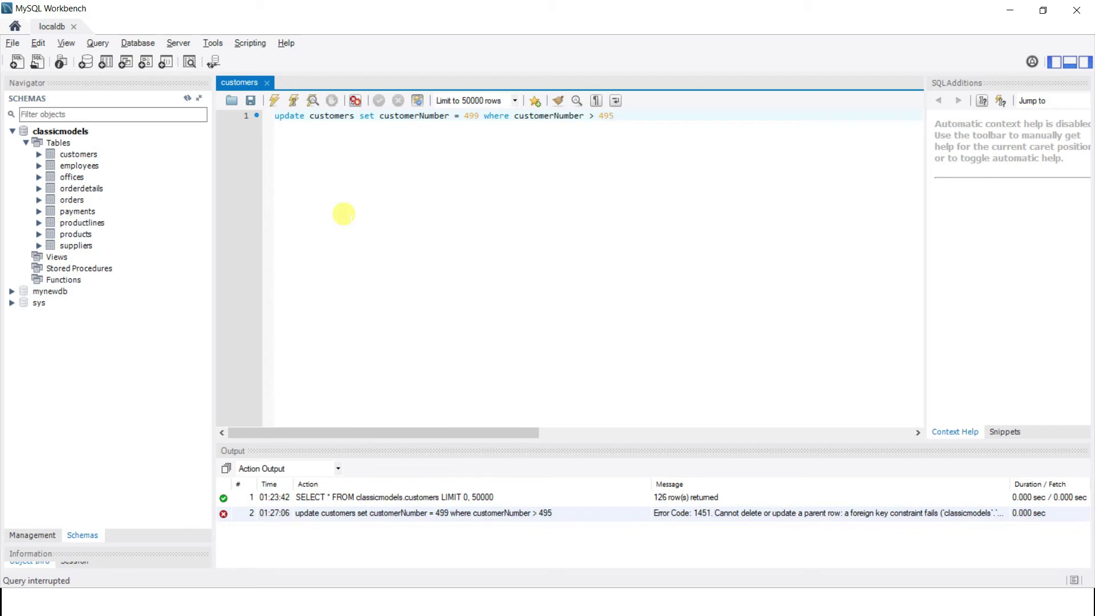
key(ctrl+a)
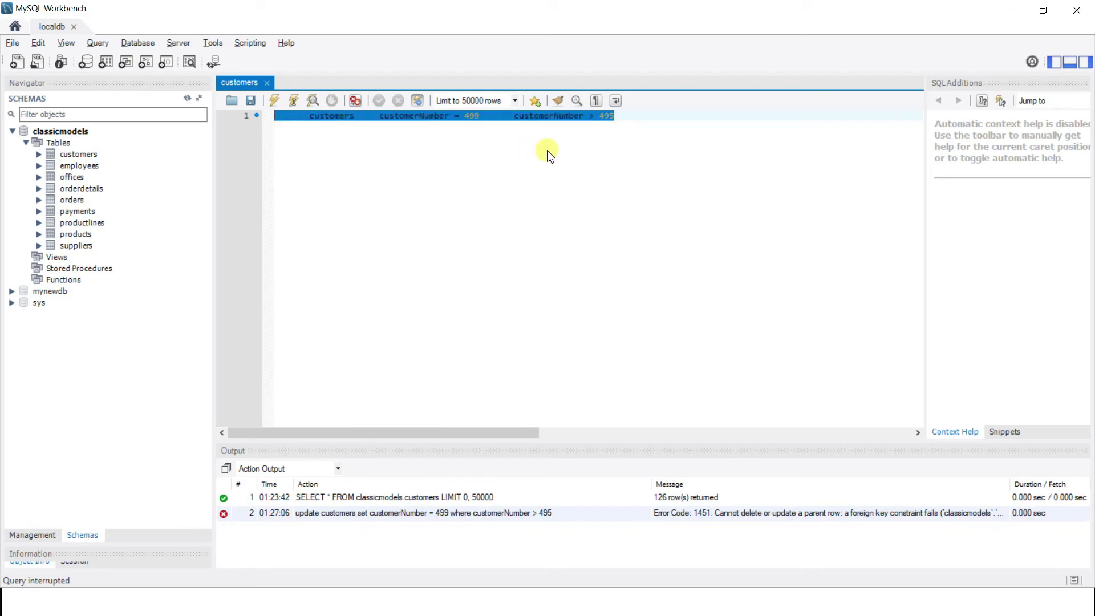
click(596, 140)
triple_click(605, 115)
key(ctrl+c)
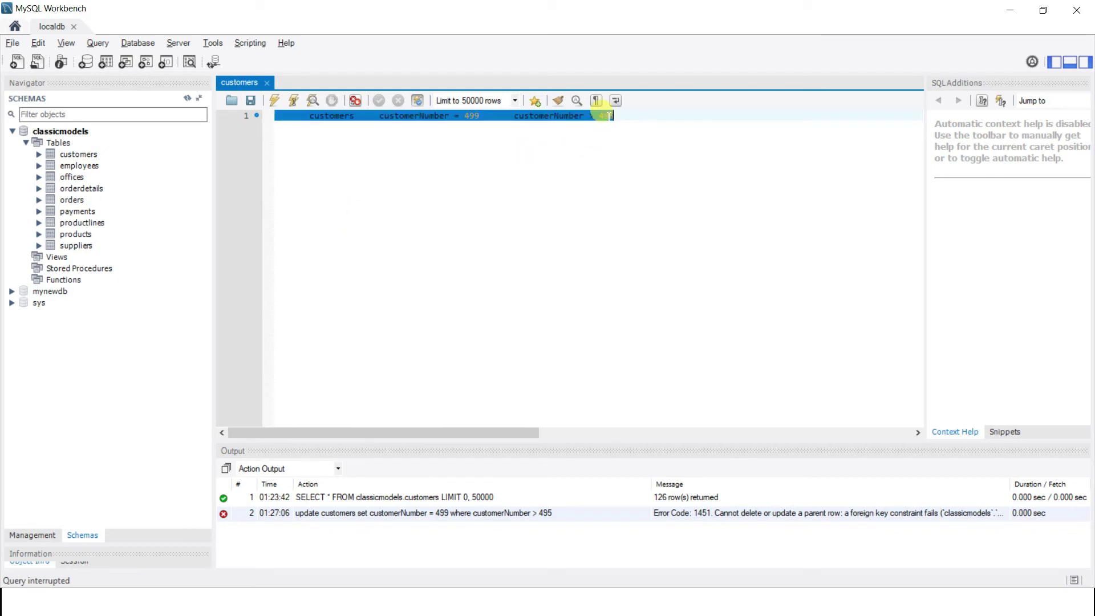
click(465, 117)
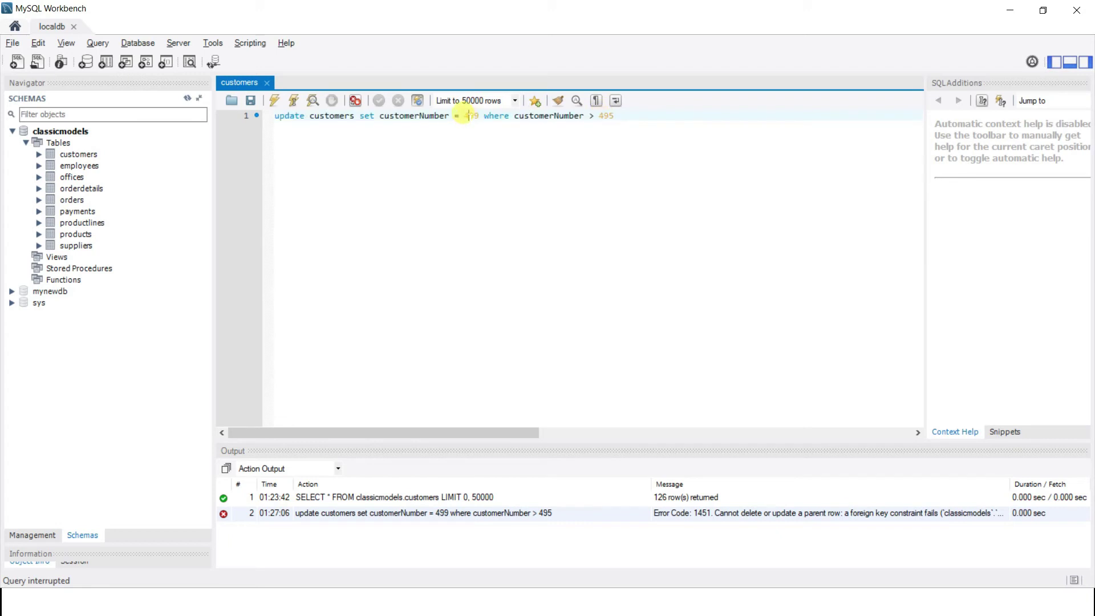
Step: Replace the failed update with select * from customers and run it, returning 126 rows
key(ctrl+a)
key(BackSpace)
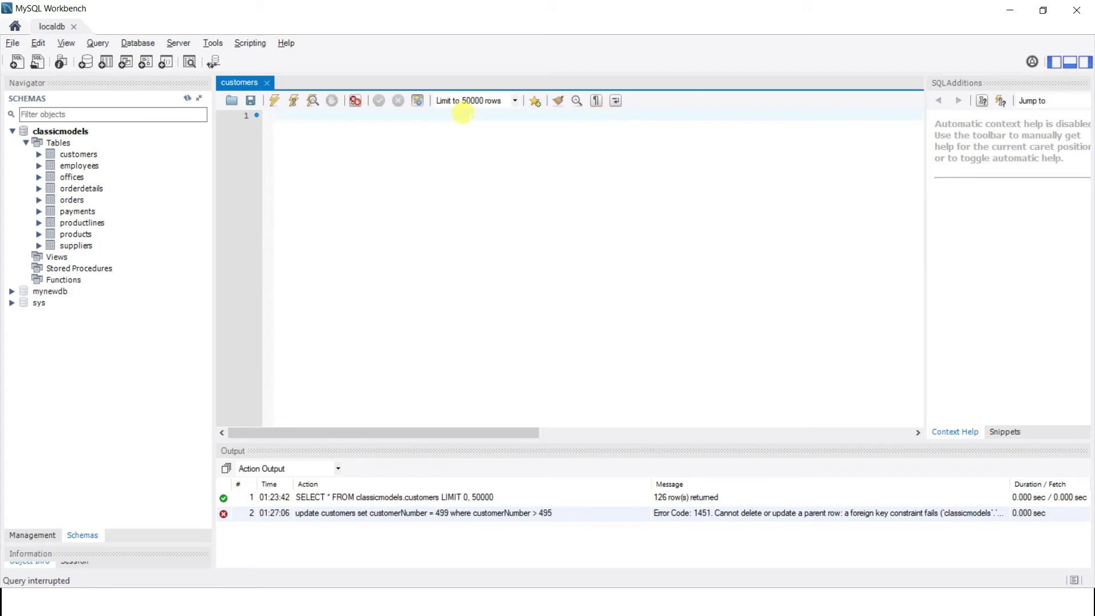
text(select * from customers)
key(ctrl+Return)
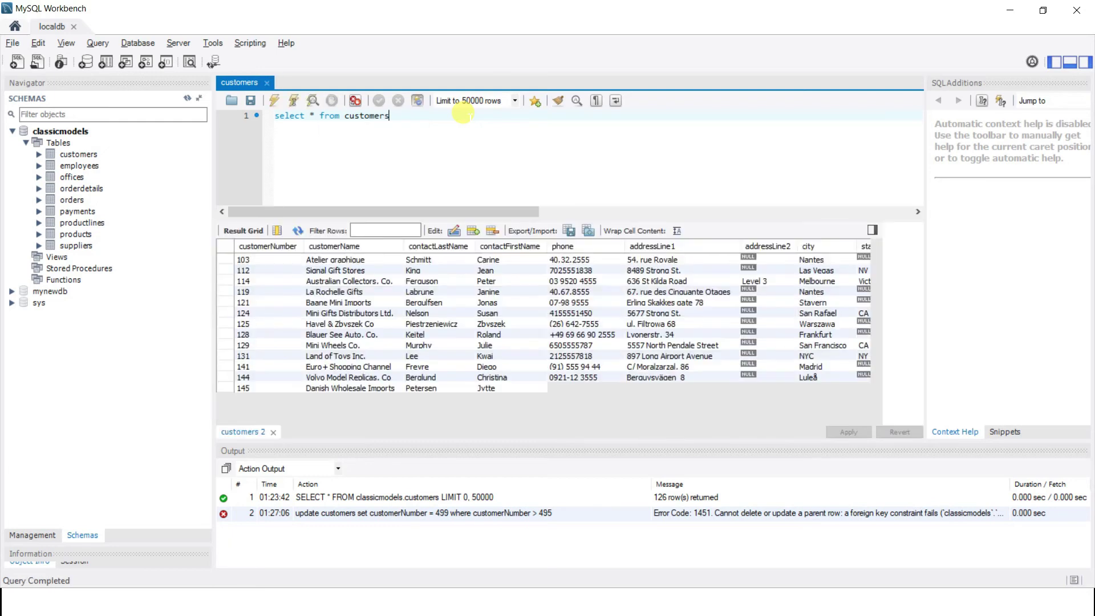
Step: Paste back the customerNumber = 499 update and check customers 498, 497, 496 at the grid's end
key(ctrl+a)
key(ctrl+v)
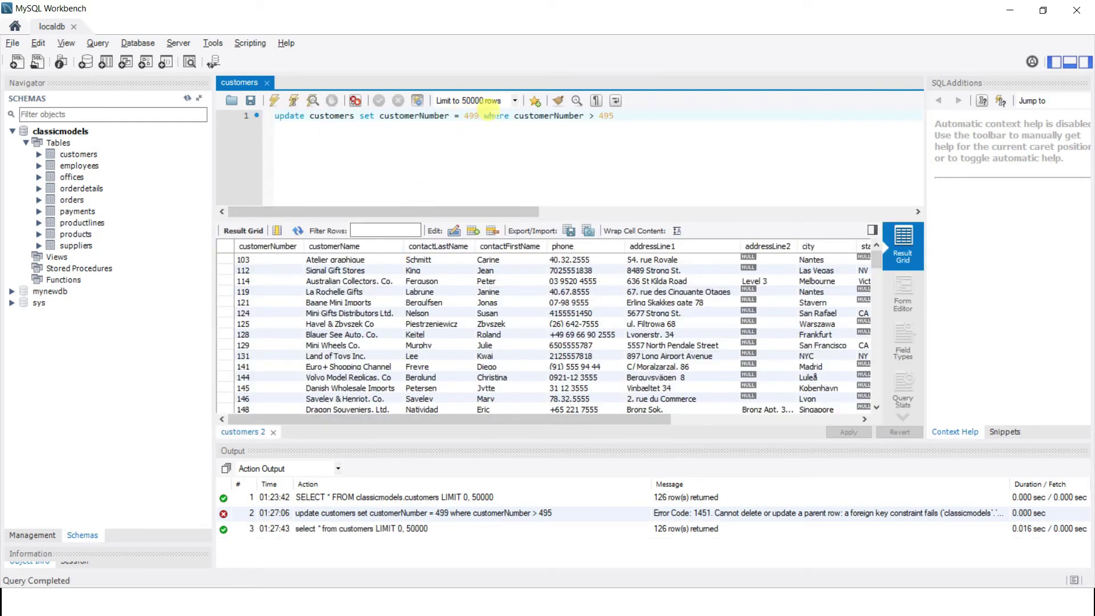
drag(381, 116, 479, 116)
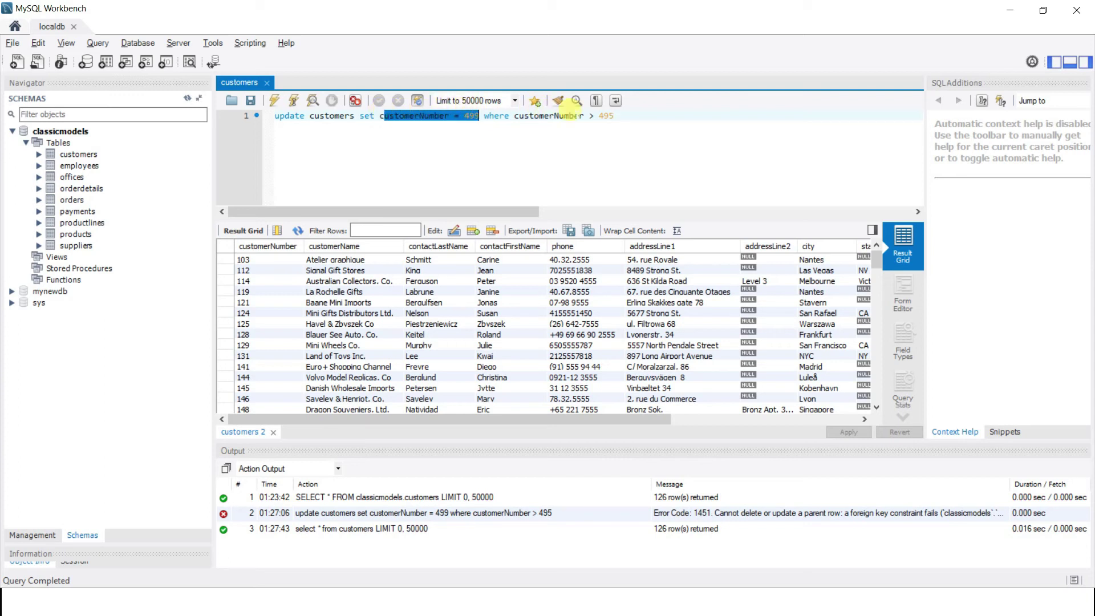
click(477, 119)
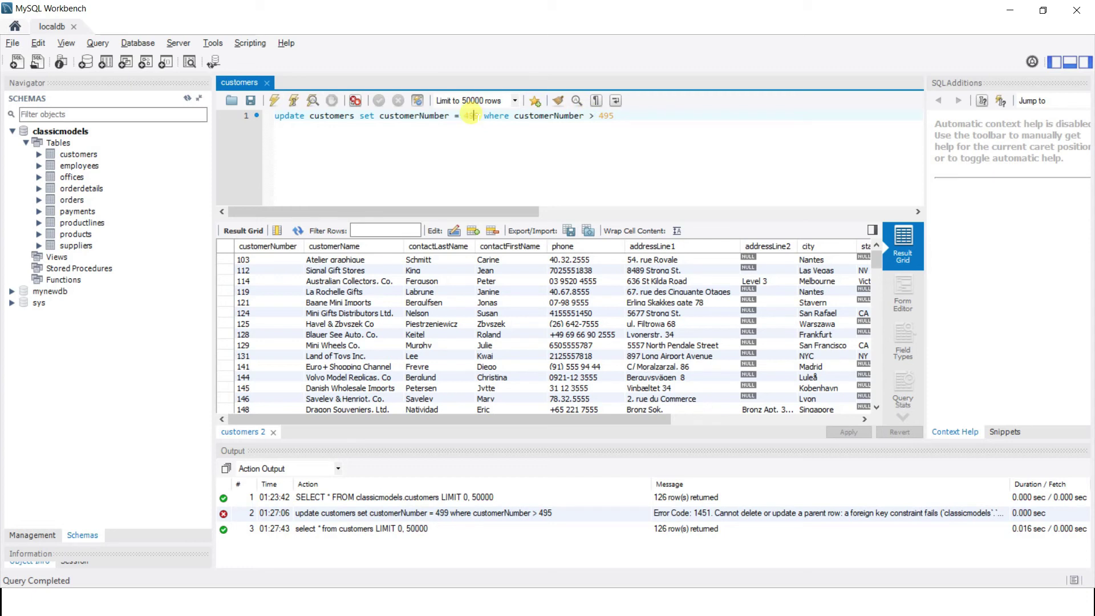
drag(874, 258, 872, 395)
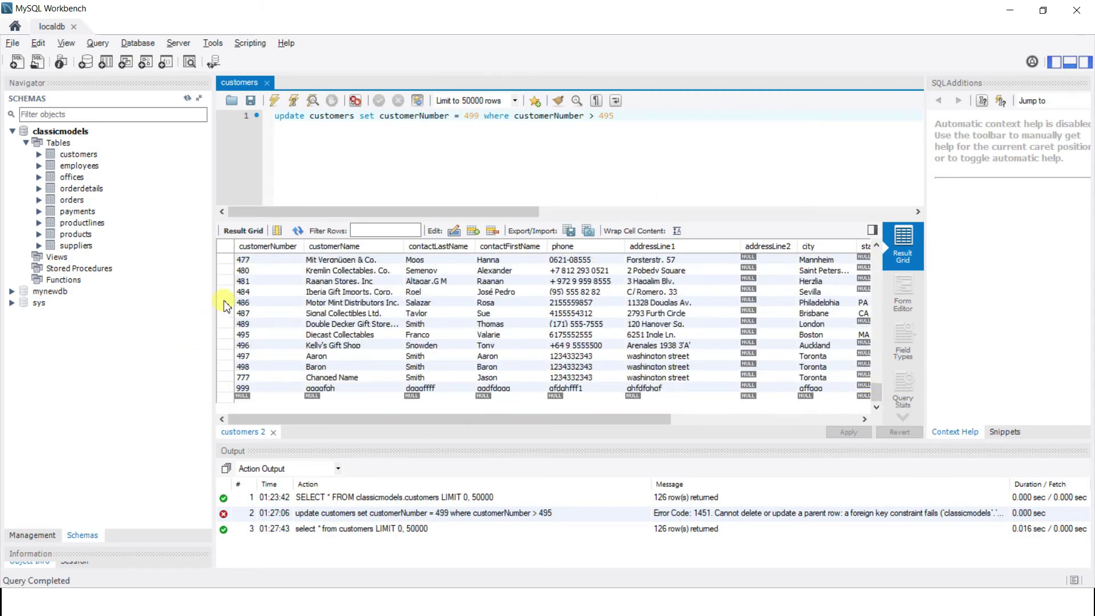
click(249, 366)
click(249, 359)
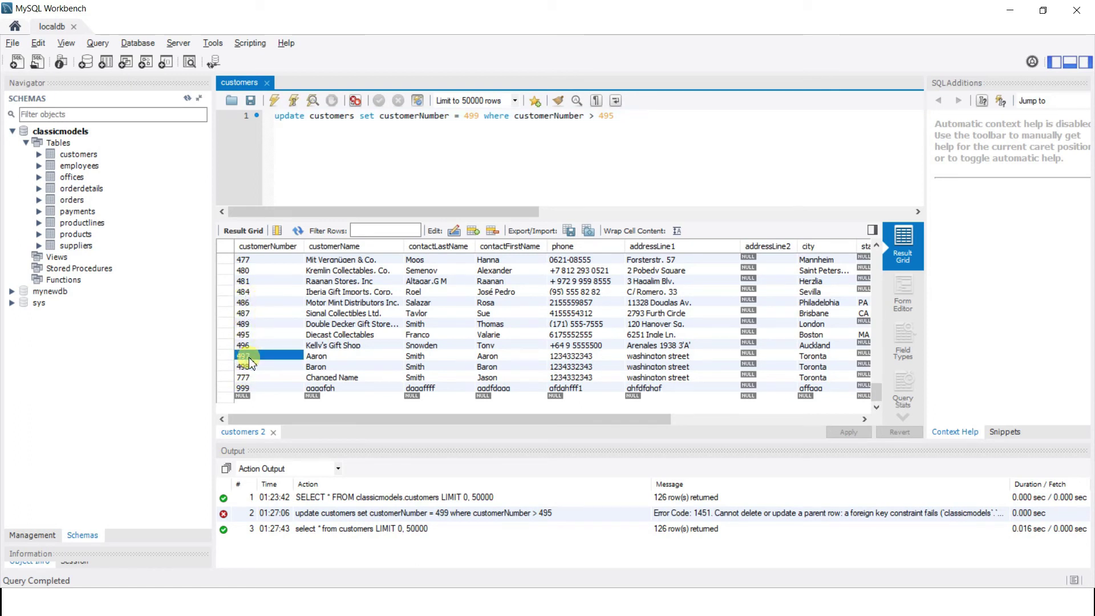
click(249, 344)
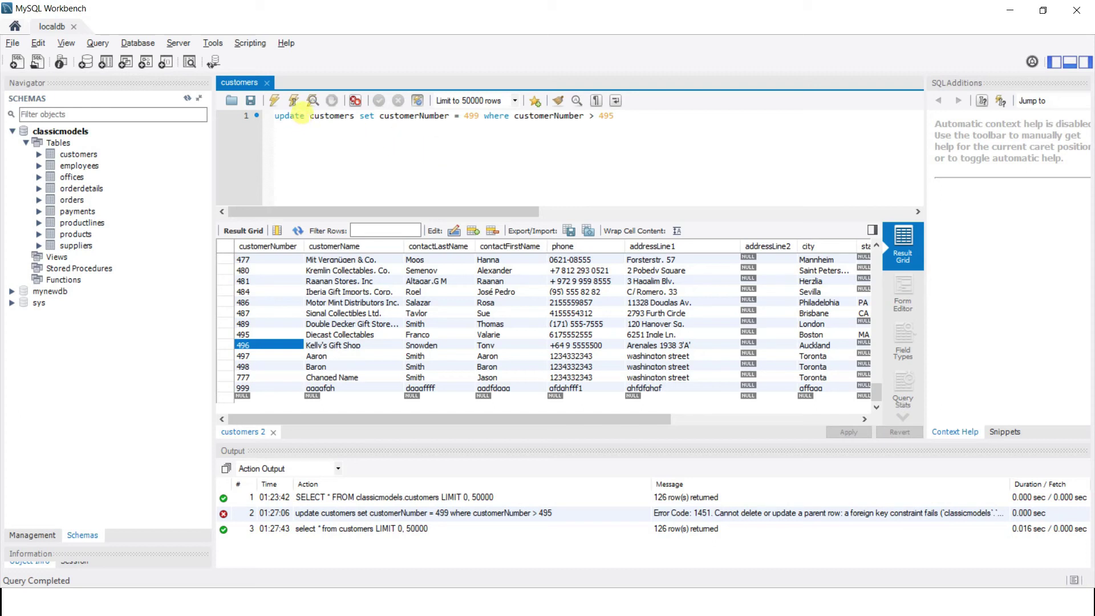
Step: Run the statement as update ignore (5 matched, 1 changed, 4 warnings), then empty the editor
click(303, 116)
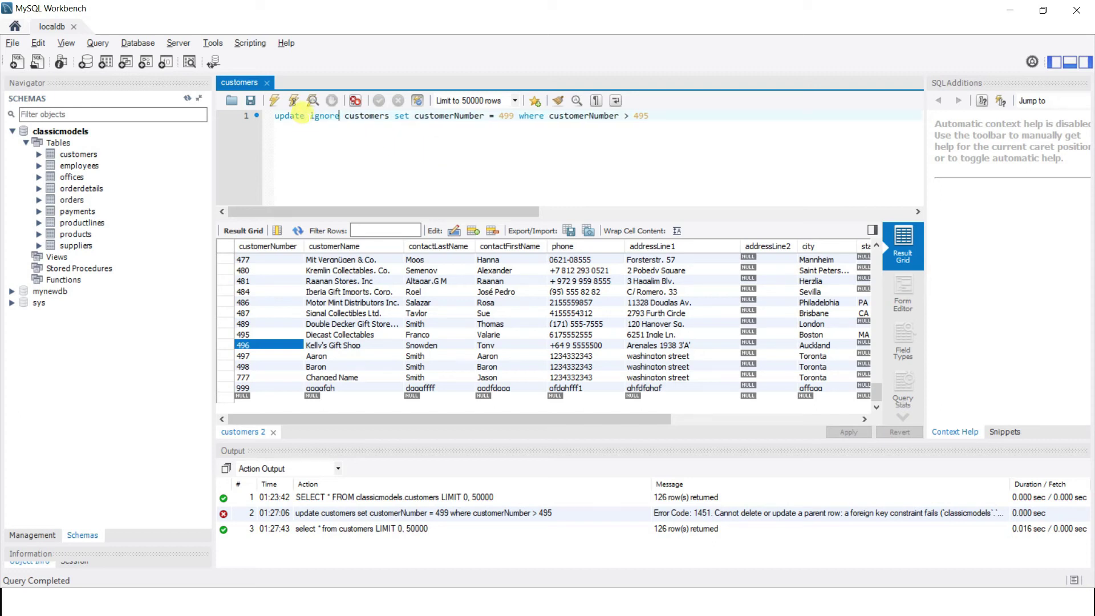
key(ctrl+a)
key(Right)
double_click(313, 116)
click(343, 116)
key(ctrl+Return)
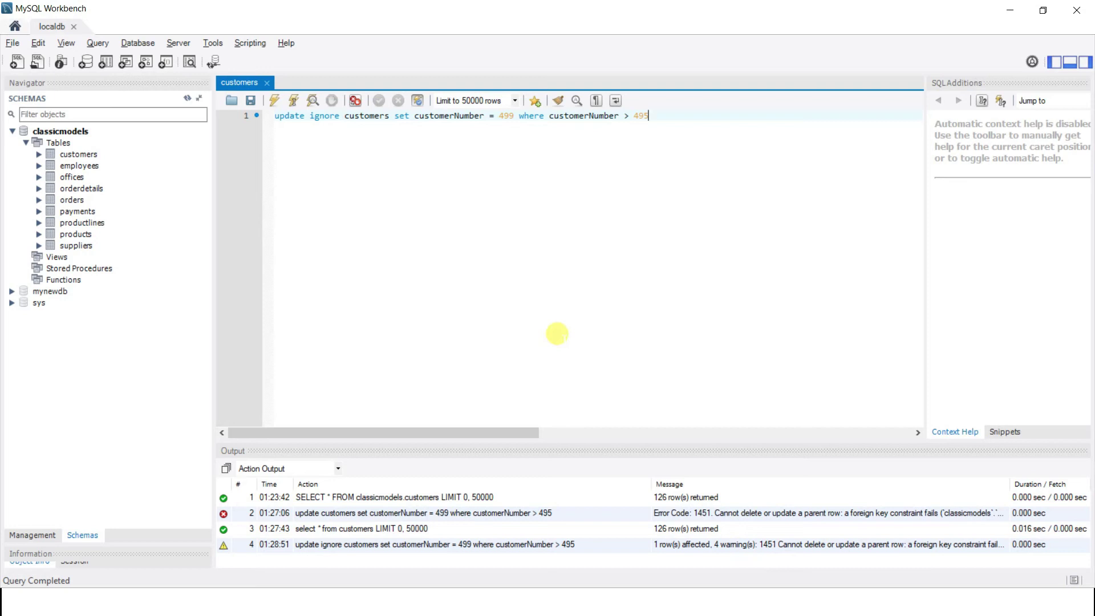
key(ctrl+a)
key(ctrl+c)
key(BackSpace)
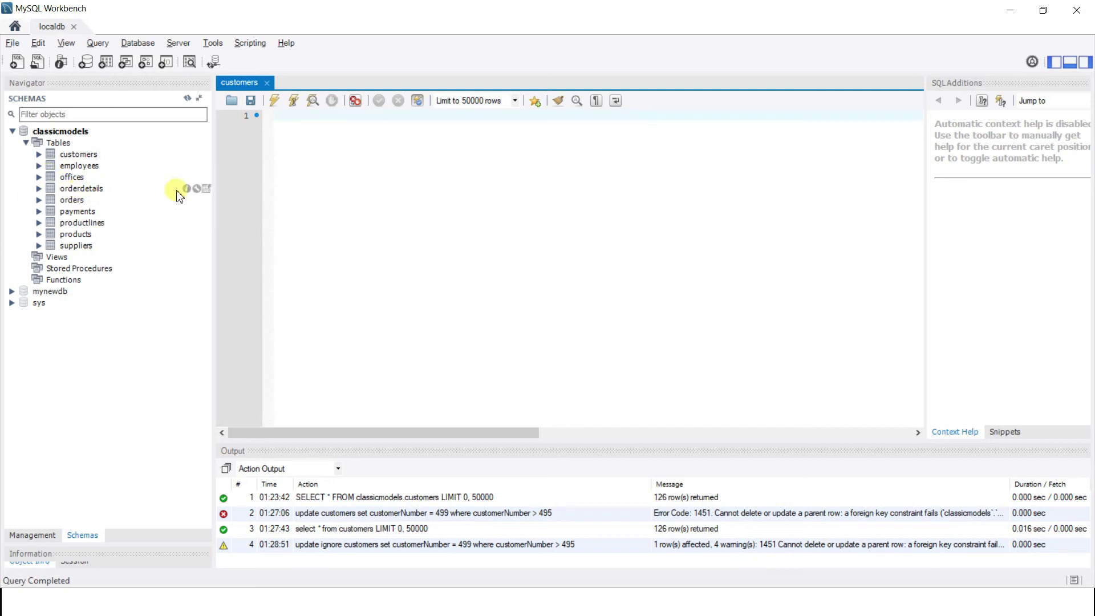
Step: List all customers in a new query tab and locate the customer 499 row at the bottom
click(205, 155)
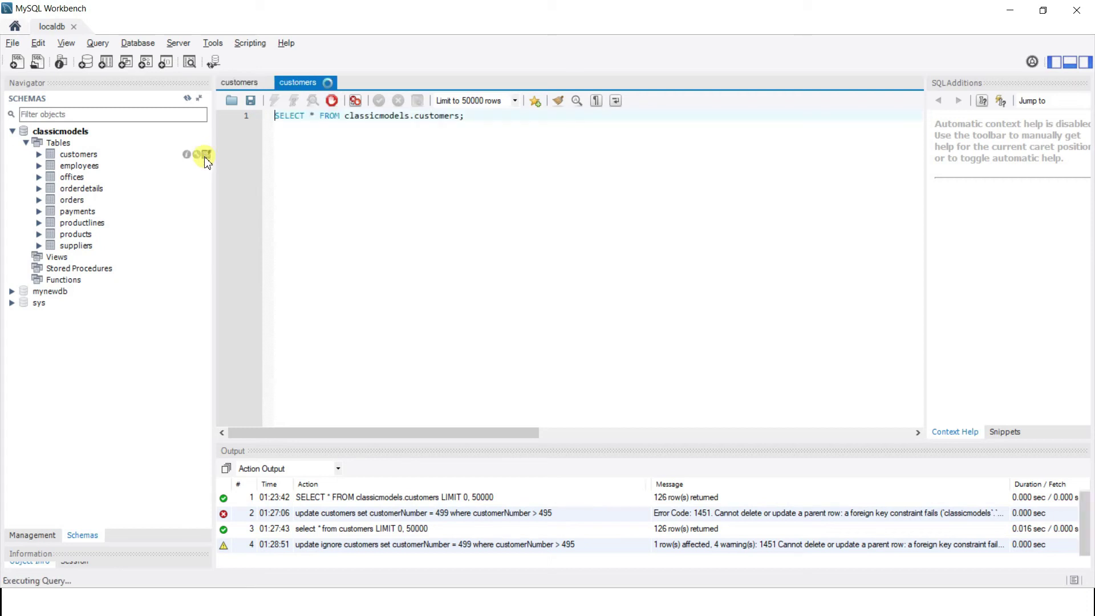
drag(878, 268, 876, 417)
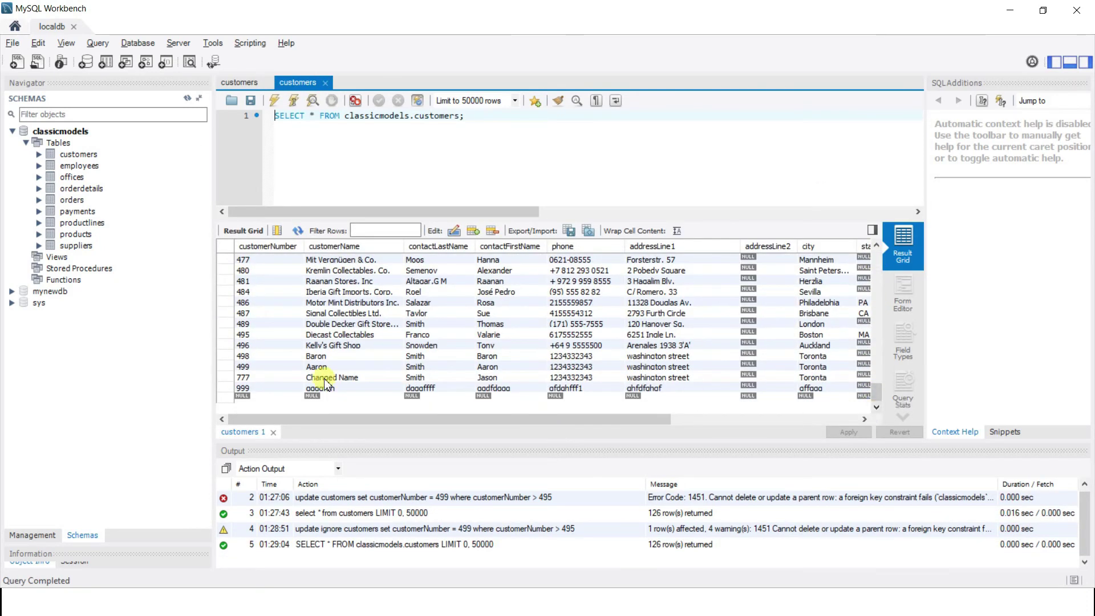
click(226, 367)
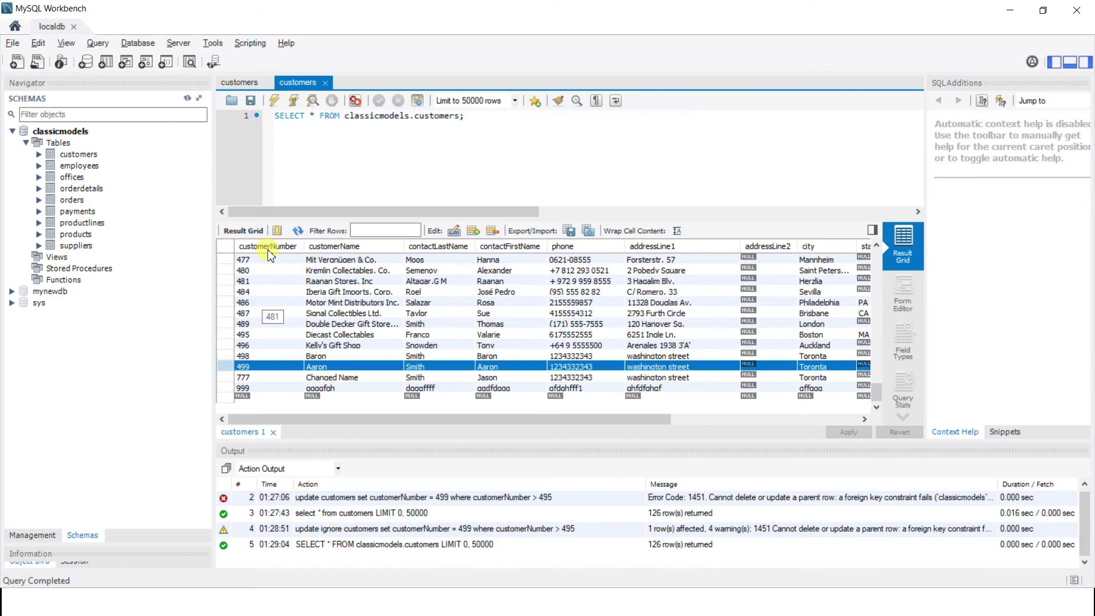
Step: Paste the update ignore query back and review customers 499 (Aaron), 777 and 999
click(302, 158)
key(ctrl+a)
key(ctrl+v)
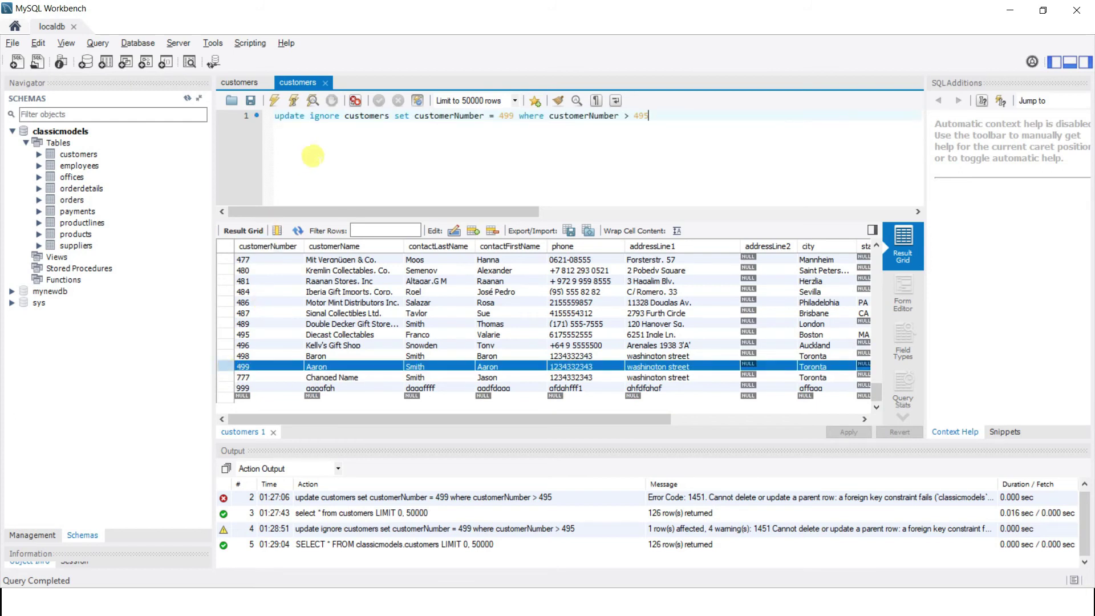
double_click(506, 115)
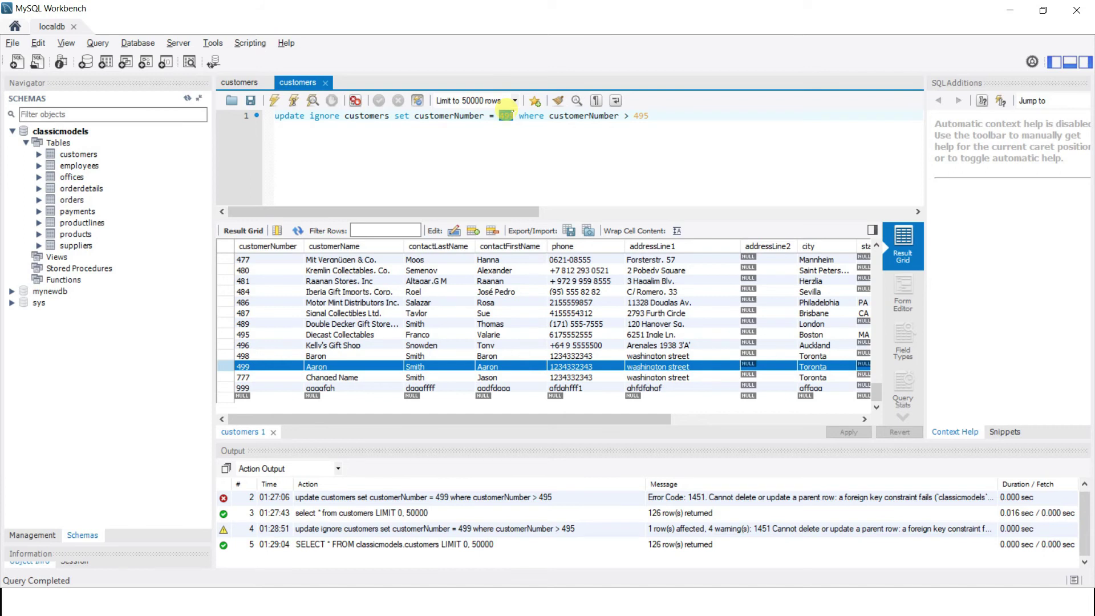
click(319, 368)
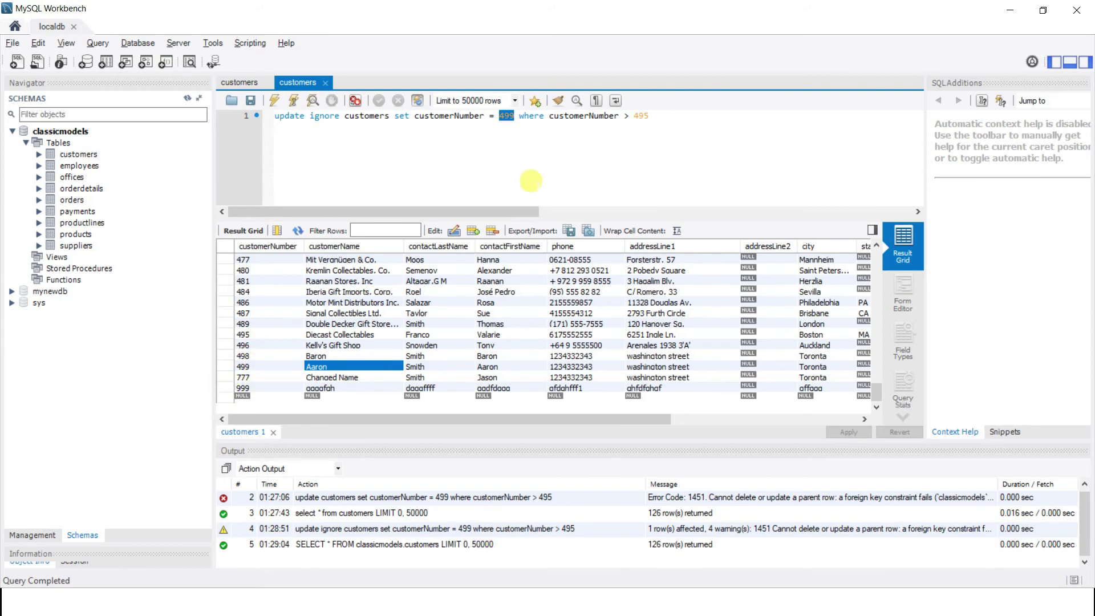
click(254, 368)
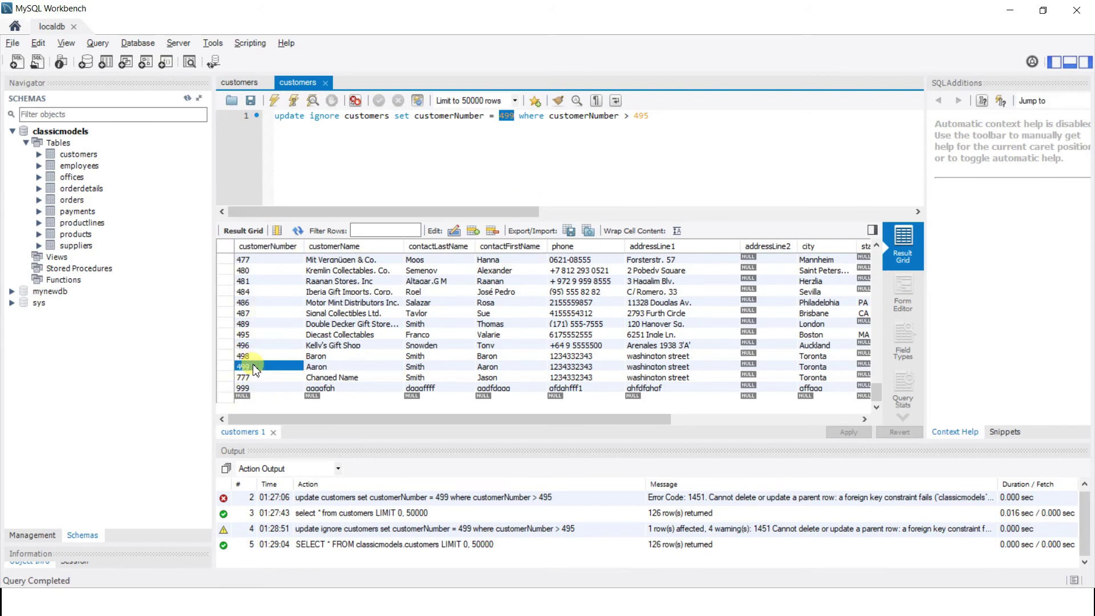
click(245, 377)
click(251, 390)
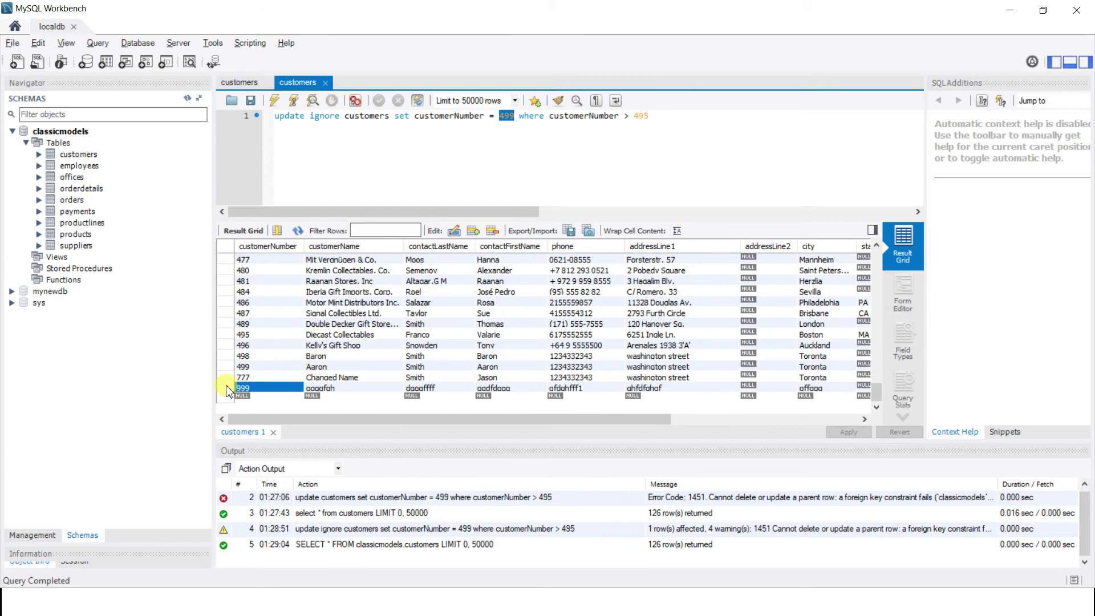
click(612, 142)
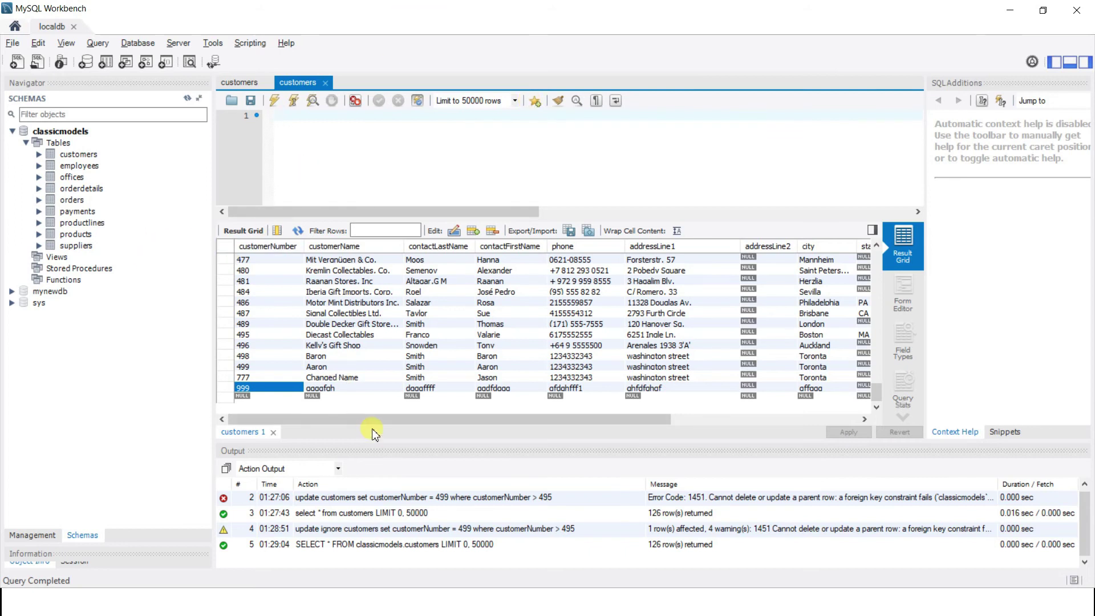
drag(382, 417, 251, 409)
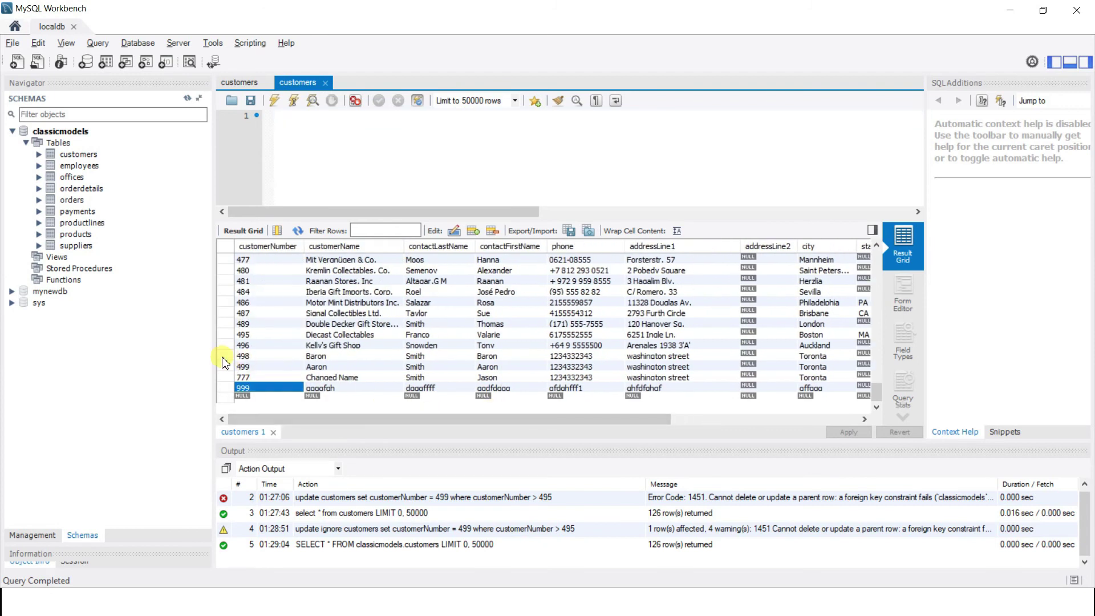
click(223, 357)
click(224, 366)
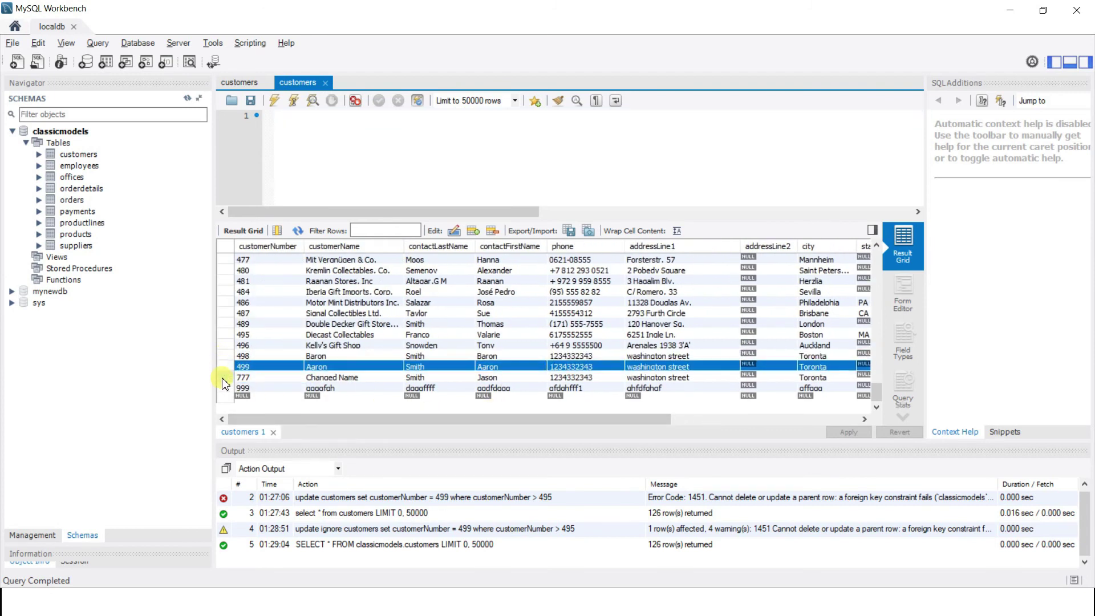
click(223, 377)
click(223, 388)
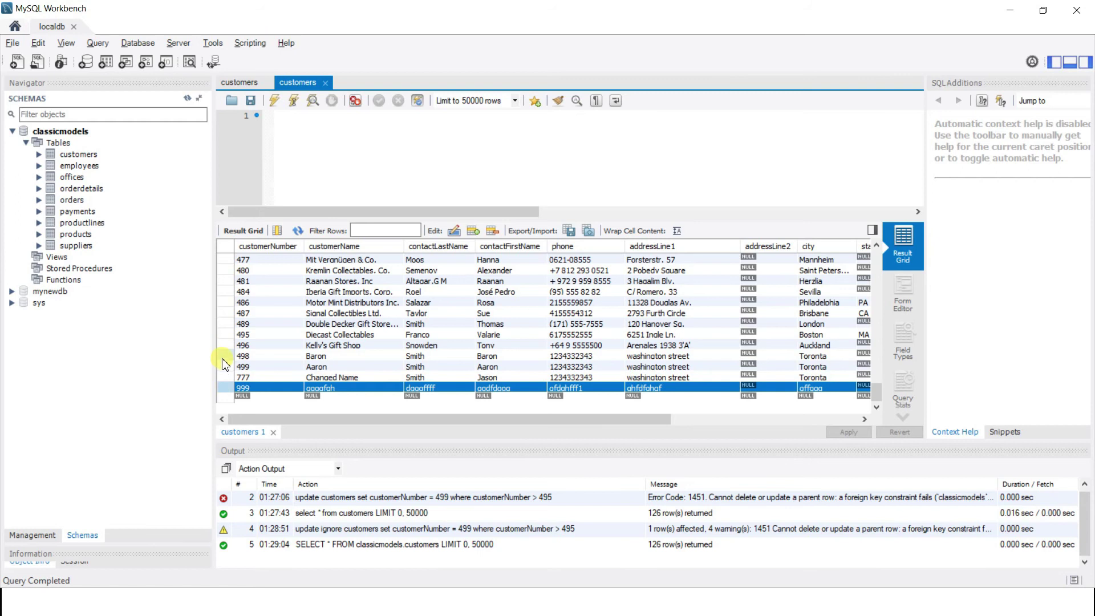
click(223, 357)
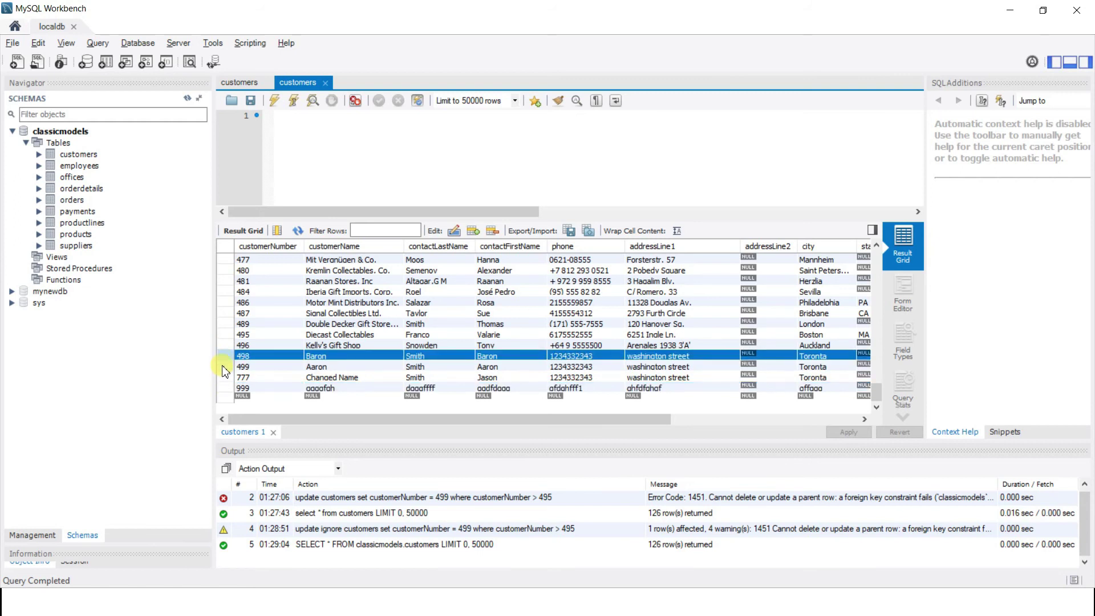
click(224, 368)
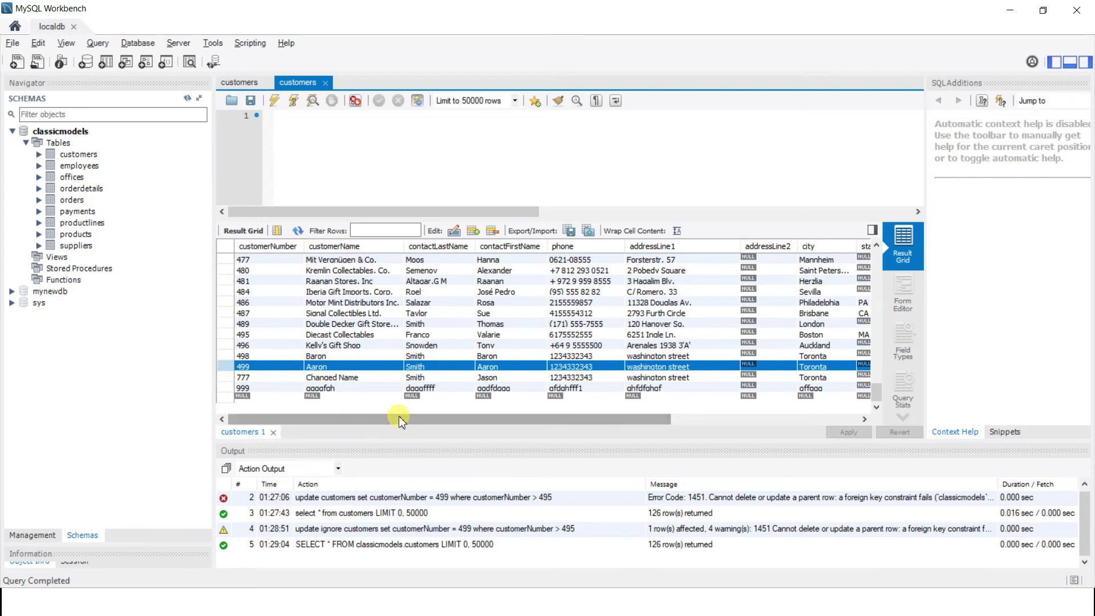
Step: Scroll to salesRepEmployeeNumber and inspect the Warszawa and Lisboa customers' NULL sales reps
drag(400, 418, 859, 419)
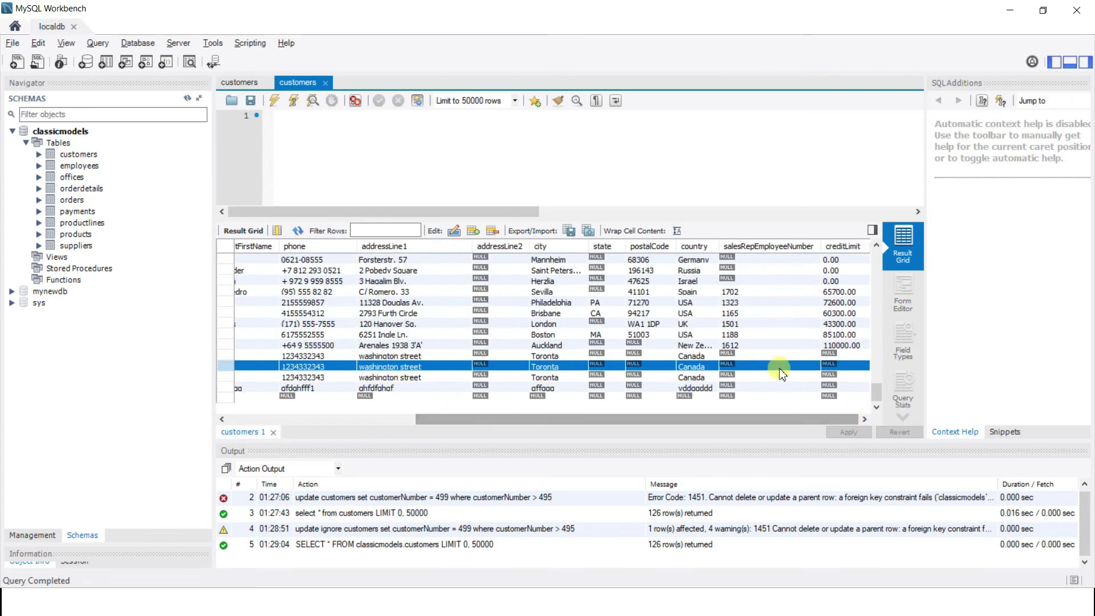
scroll(779, 370, up, 20)
scroll(780, 369, up, 15)
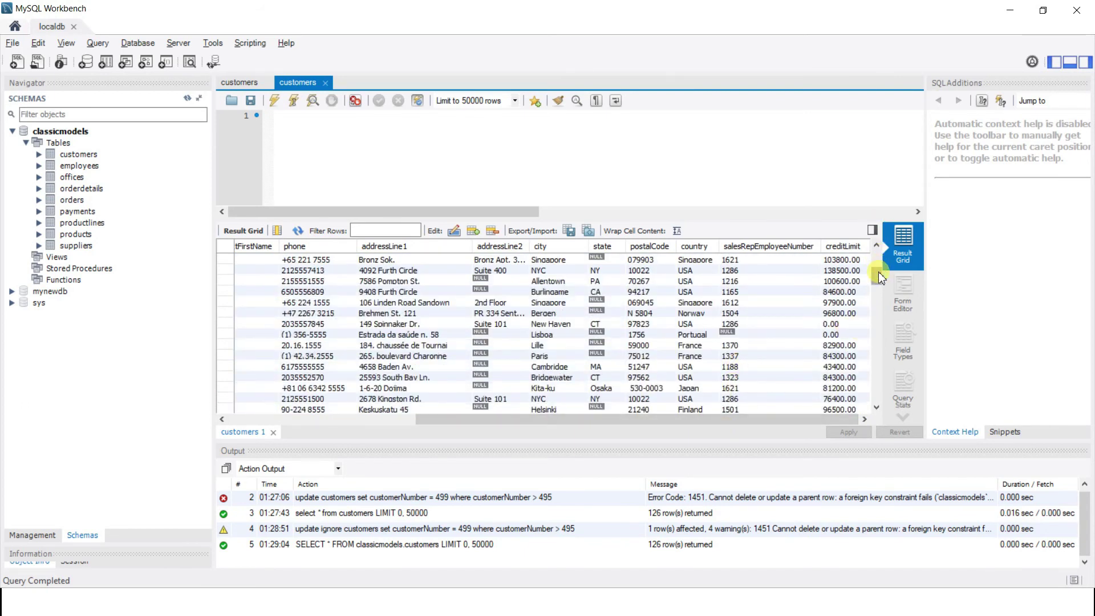
drag(879, 272, 877, 239)
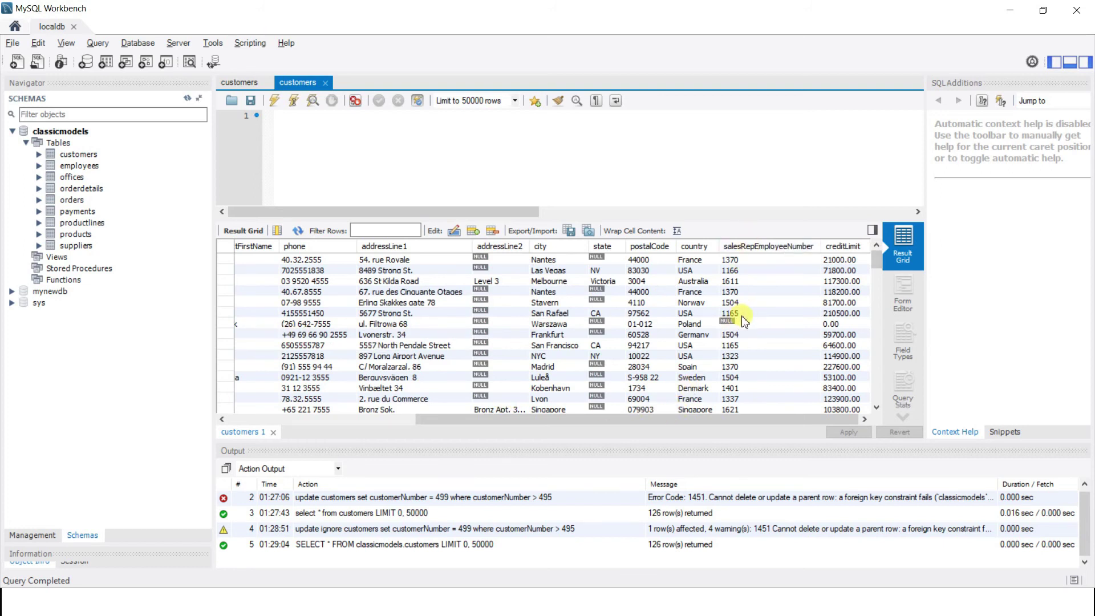
click(741, 323)
drag(685, 423, 781, 423)
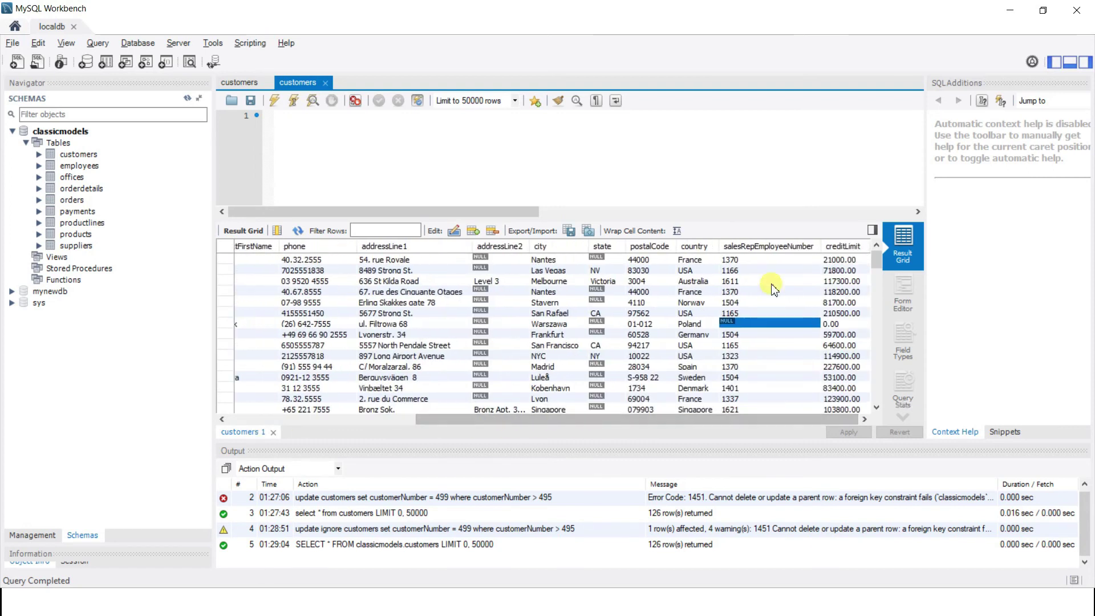
scroll(756, 338, down, 6)
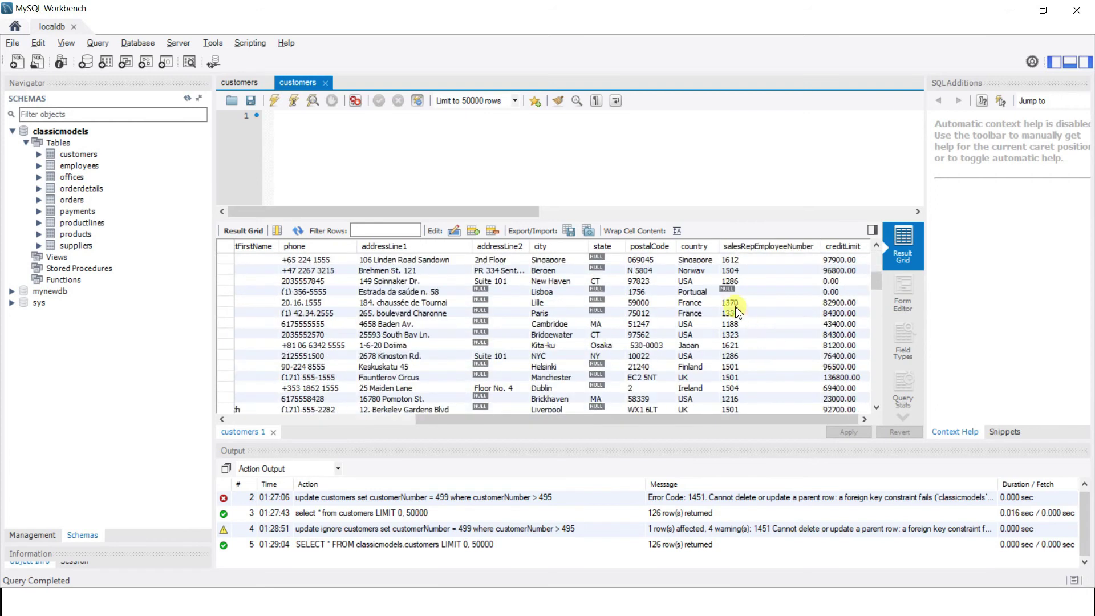
click(738, 292)
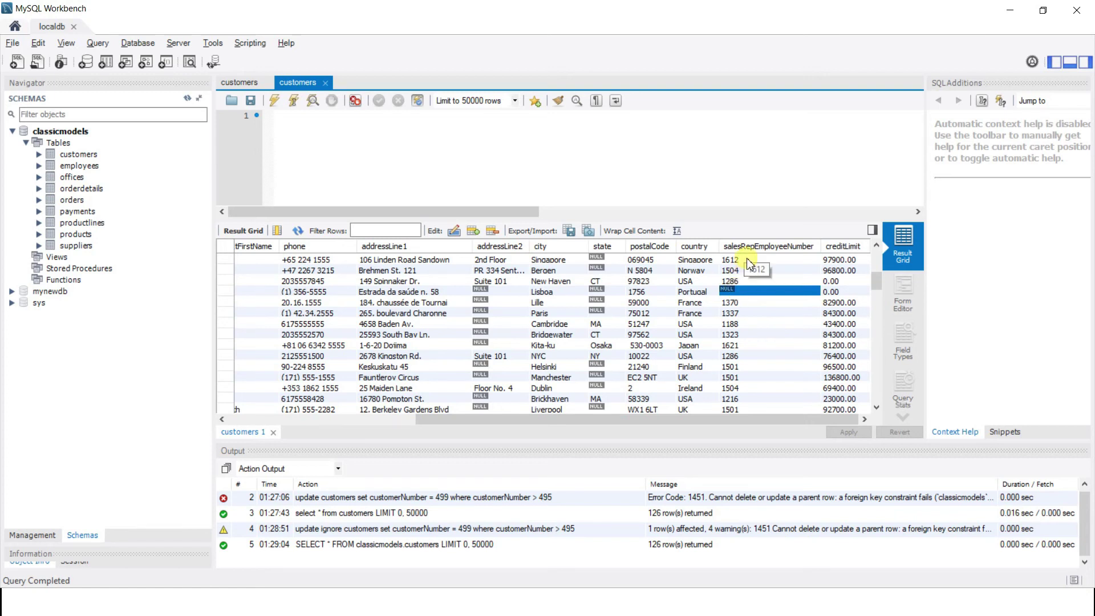
Step: Check NULL reps for Singapore, Cunewalde, Madrid and München against rep 1166 for Glendale and Pasadena
scroll(750, 274, down, 5)
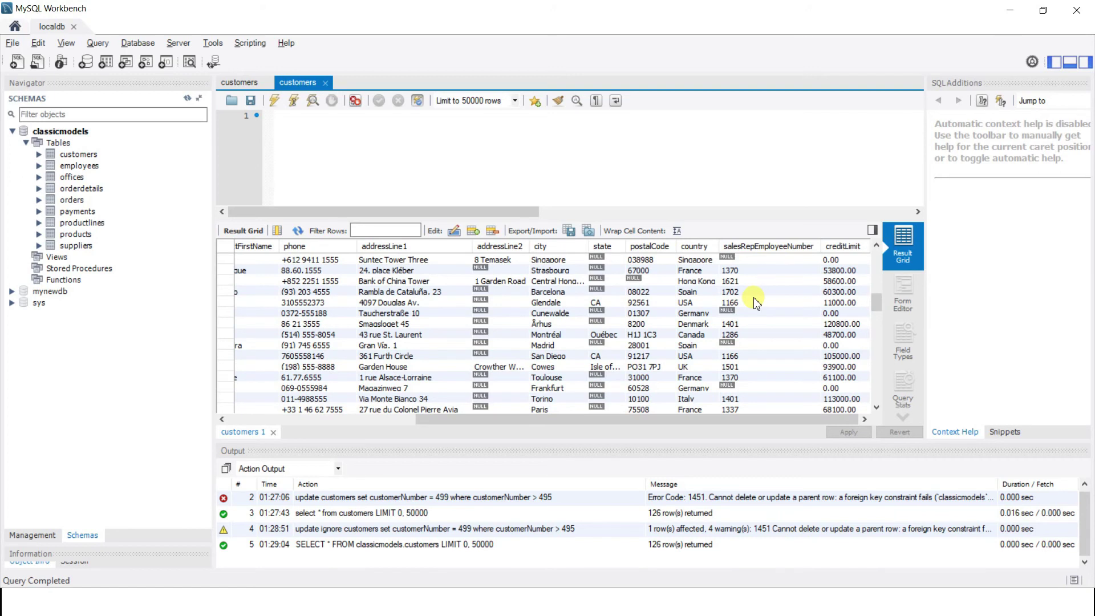
scroll(756, 302, up, 1)
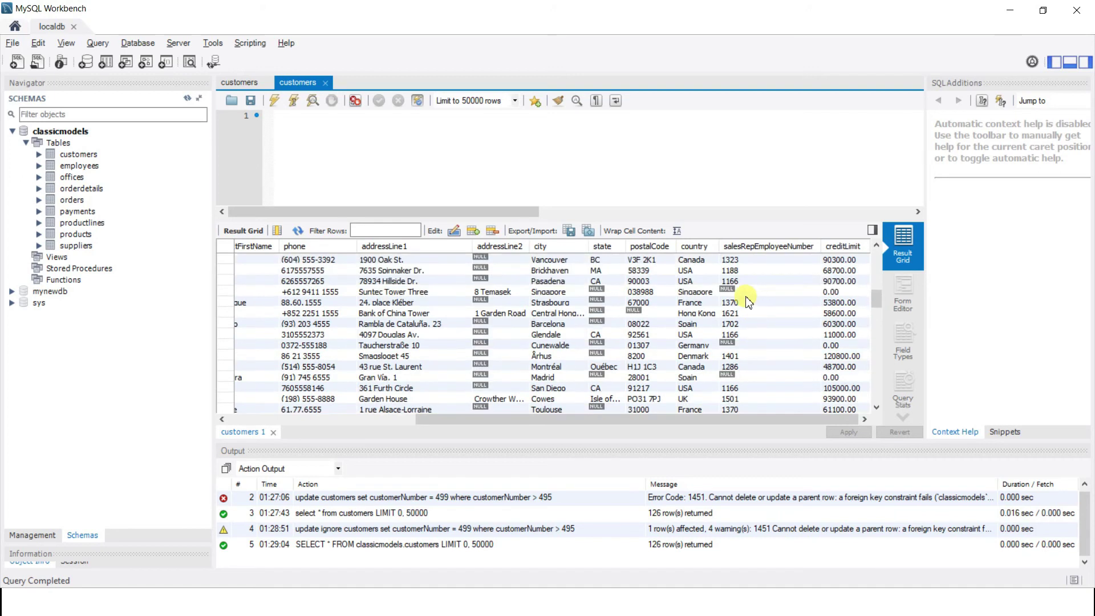
click(745, 291)
click(744, 336)
click(745, 346)
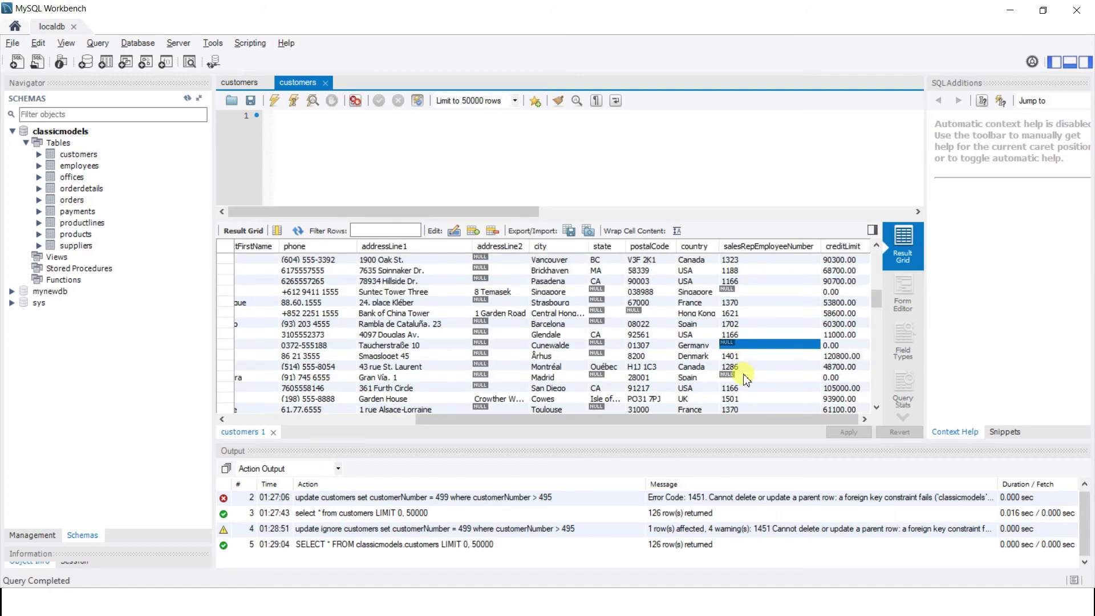
click(744, 377)
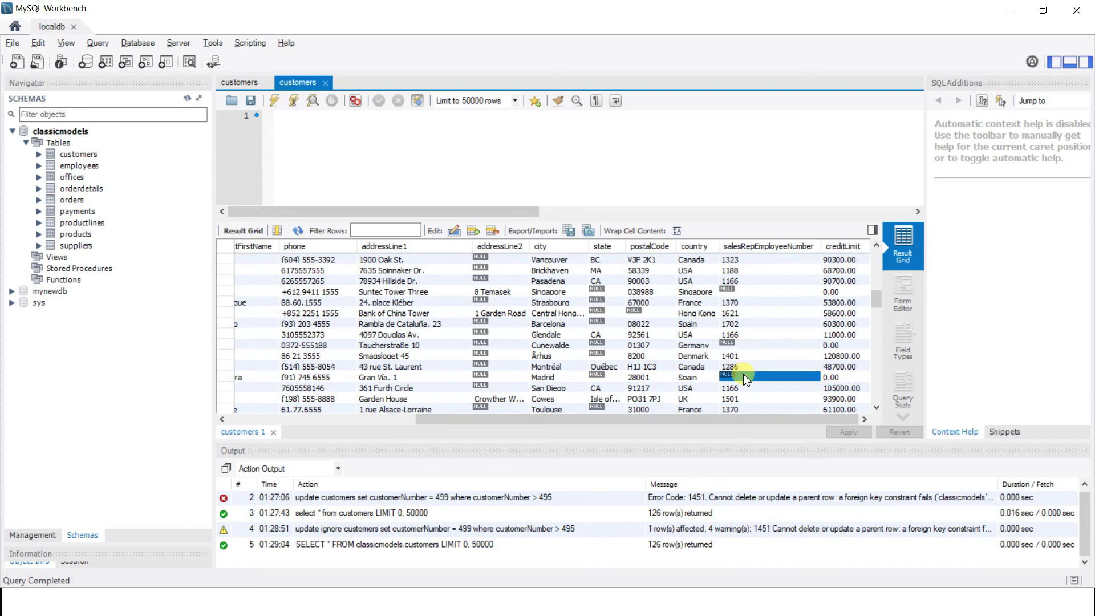
click(753, 281)
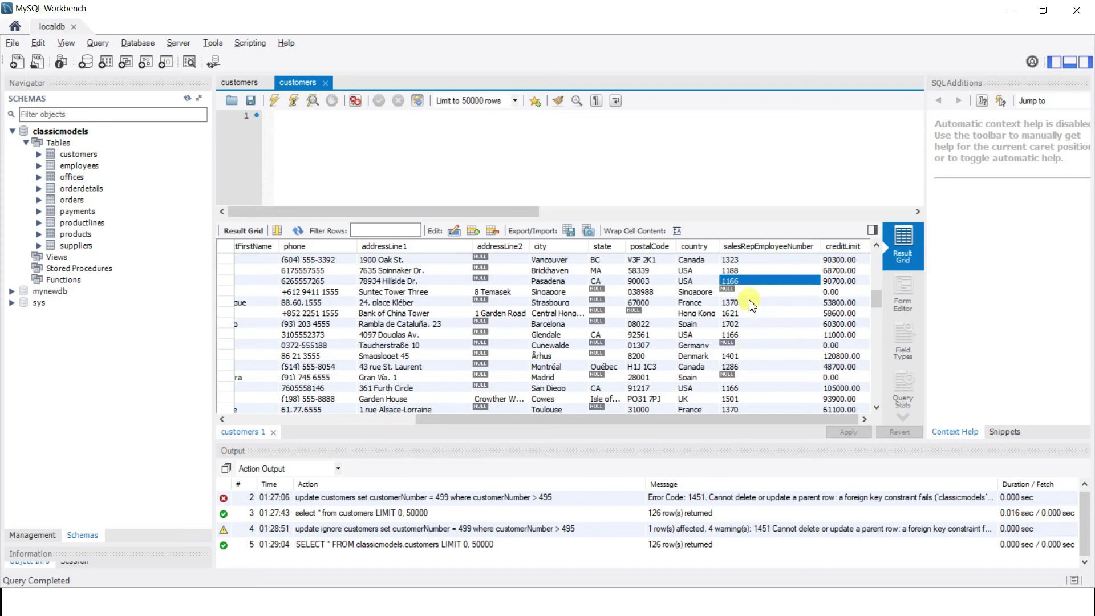
click(745, 292)
click(765, 346)
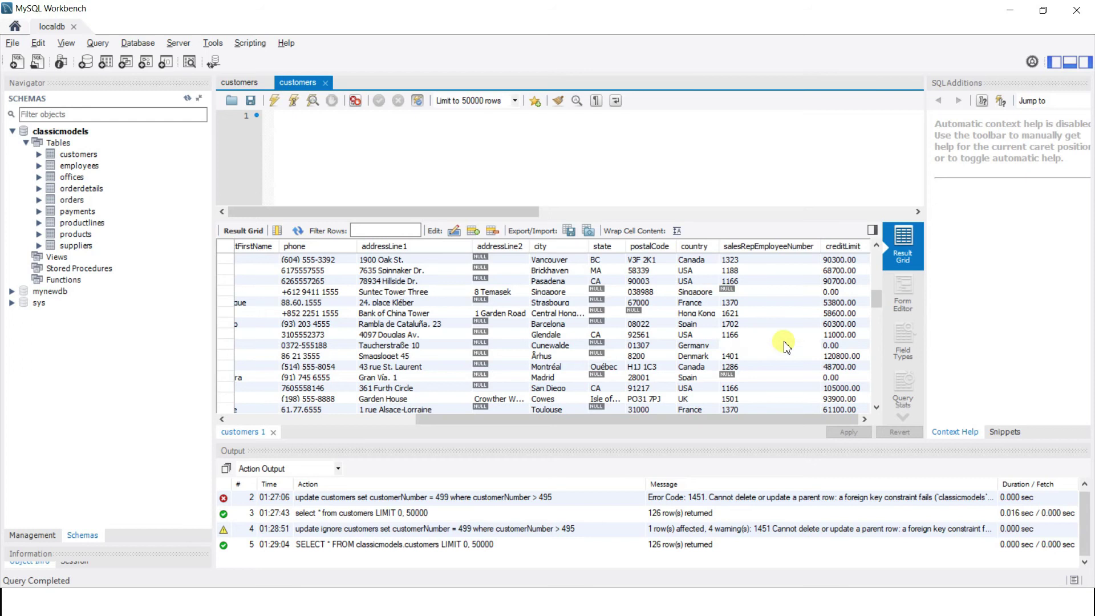
click(761, 379)
scroll(759, 377, down, 5)
click(732, 323)
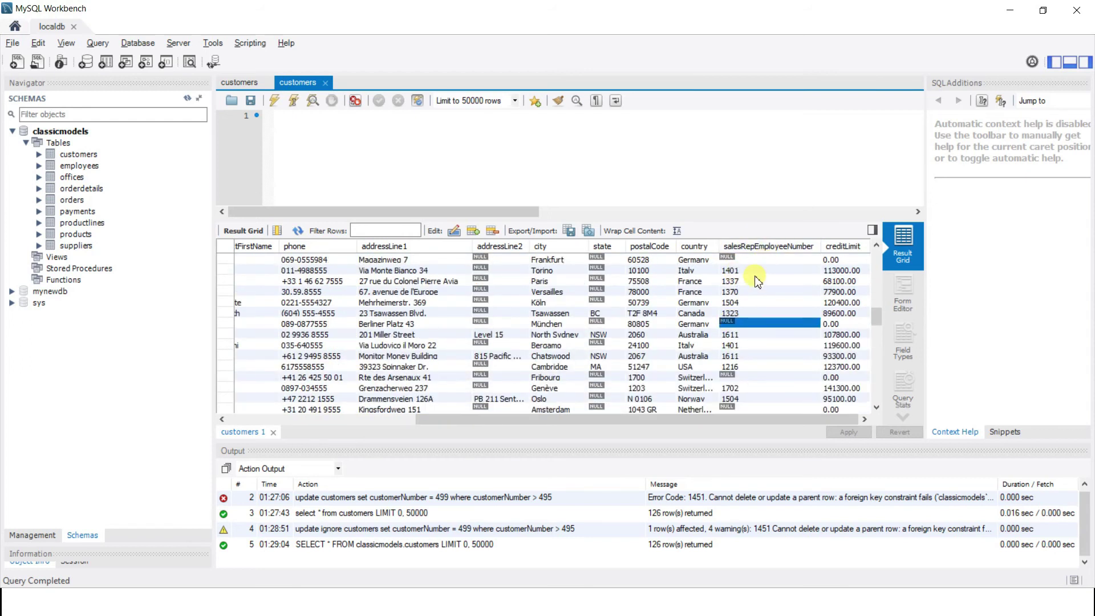
scroll(757, 280, up, 10)
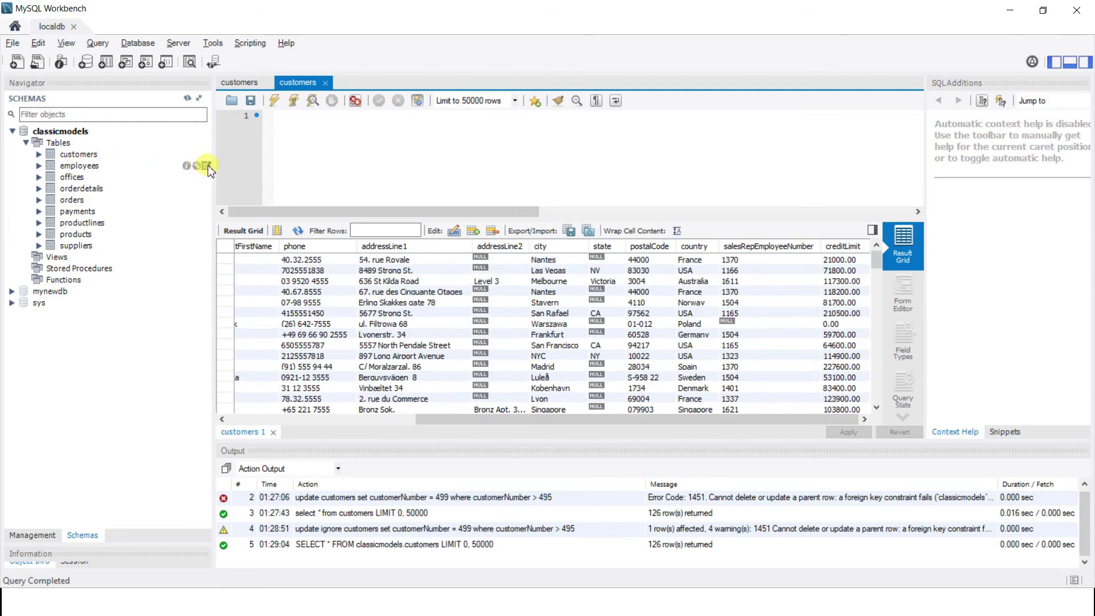
Step: List all employees and review the Sales Rep job titles, such as employees 1165, 1188 and 1619
click(207, 166)
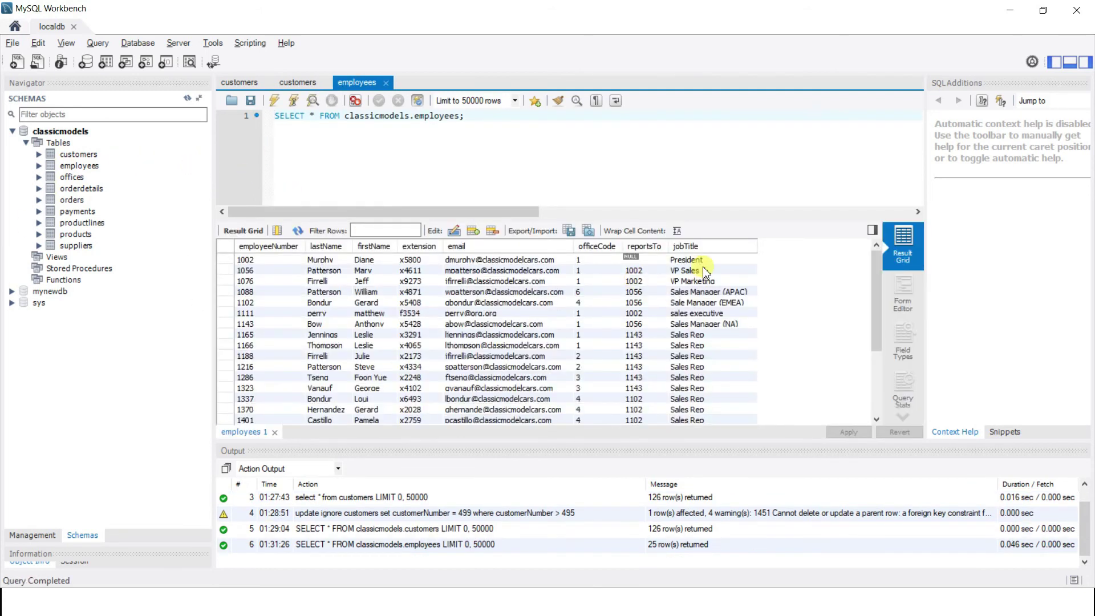
click(695, 335)
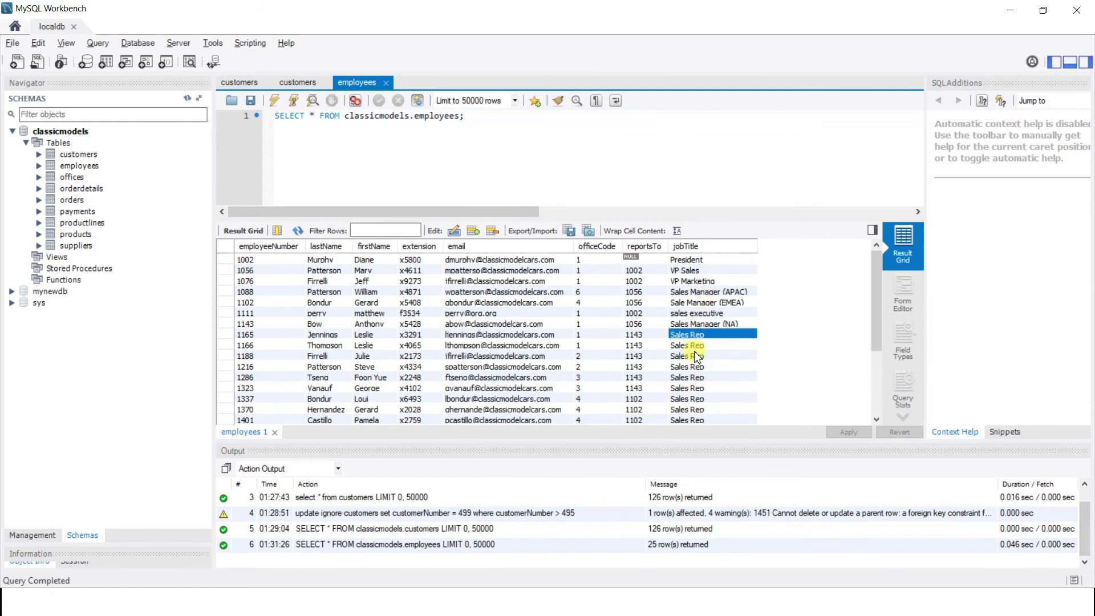
click(695, 355)
scroll(694, 354, down, 2)
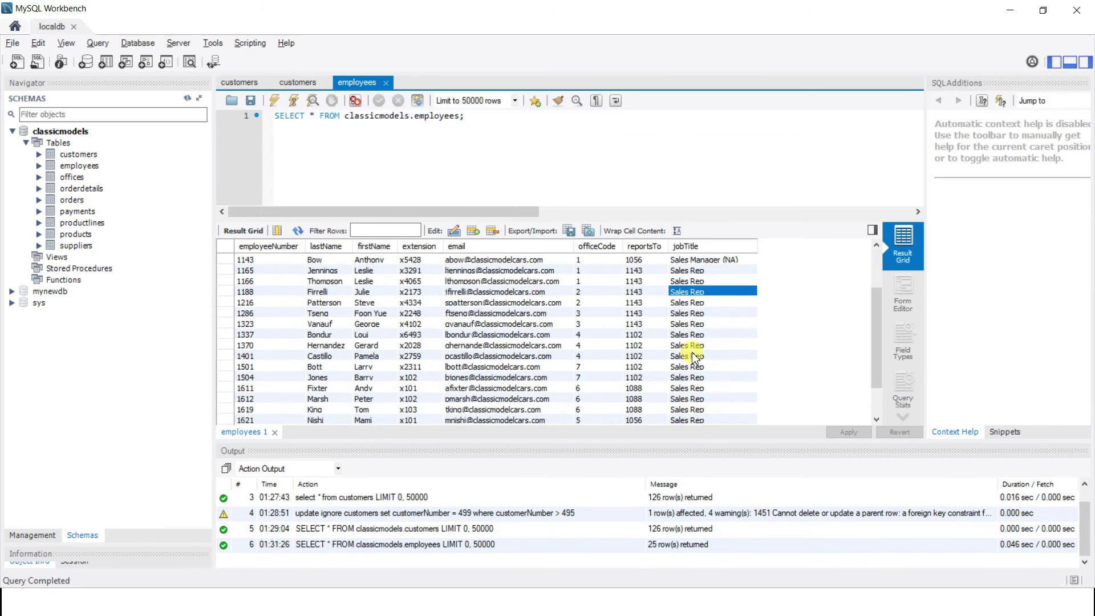
click(691, 344)
scroll(691, 343, down, 2)
click(690, 347)
click(687, 366)
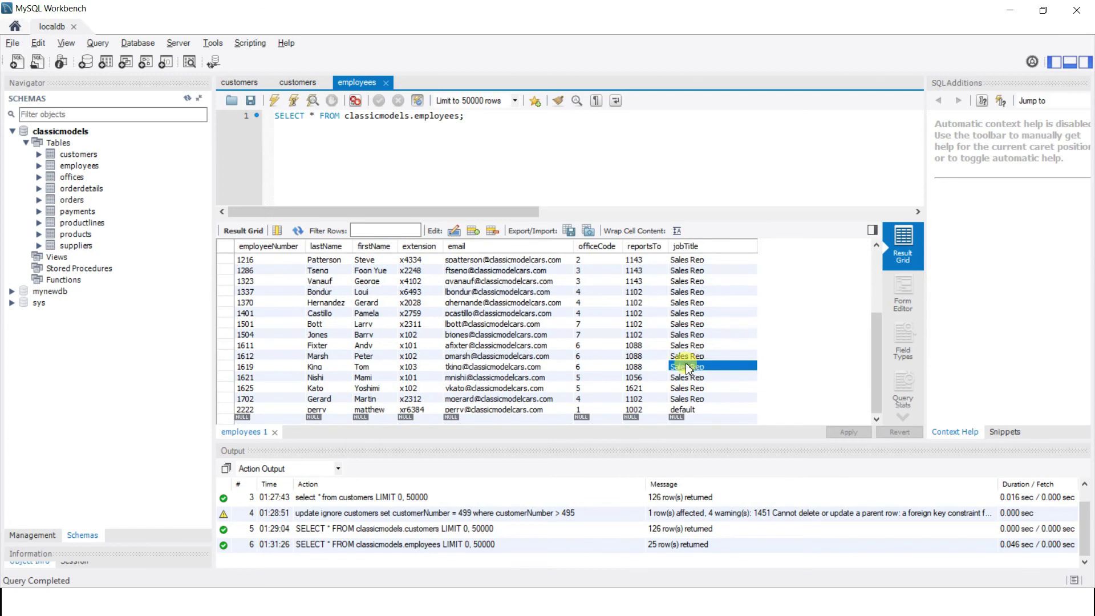
scroll(556, 338, up, 3)
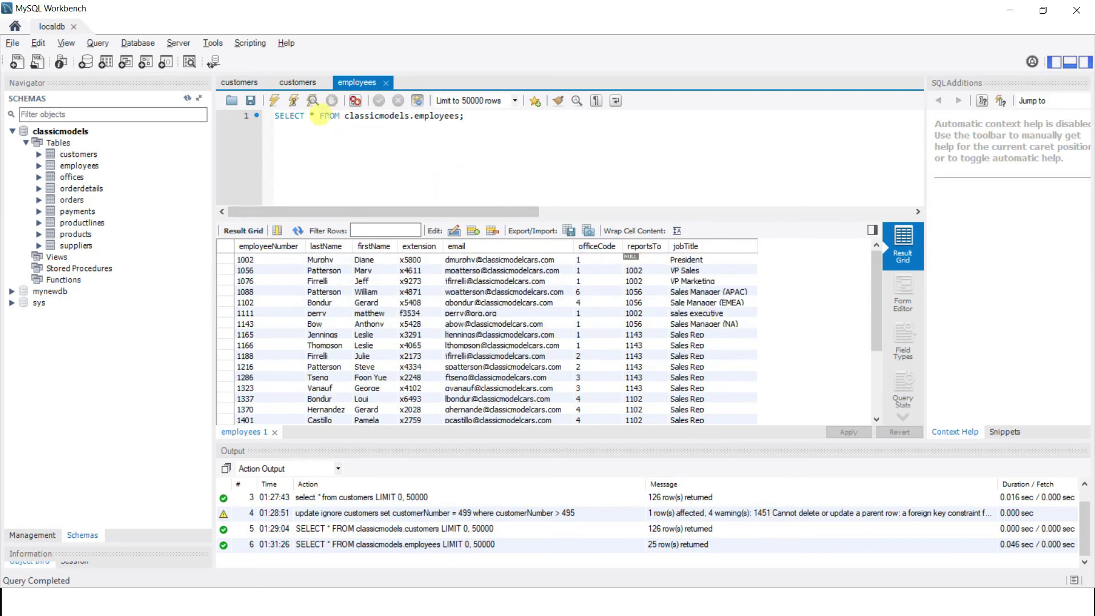
Step: Return to the second customers tab and scroll its grid back to customerNumber and customerName
click(299, 83)
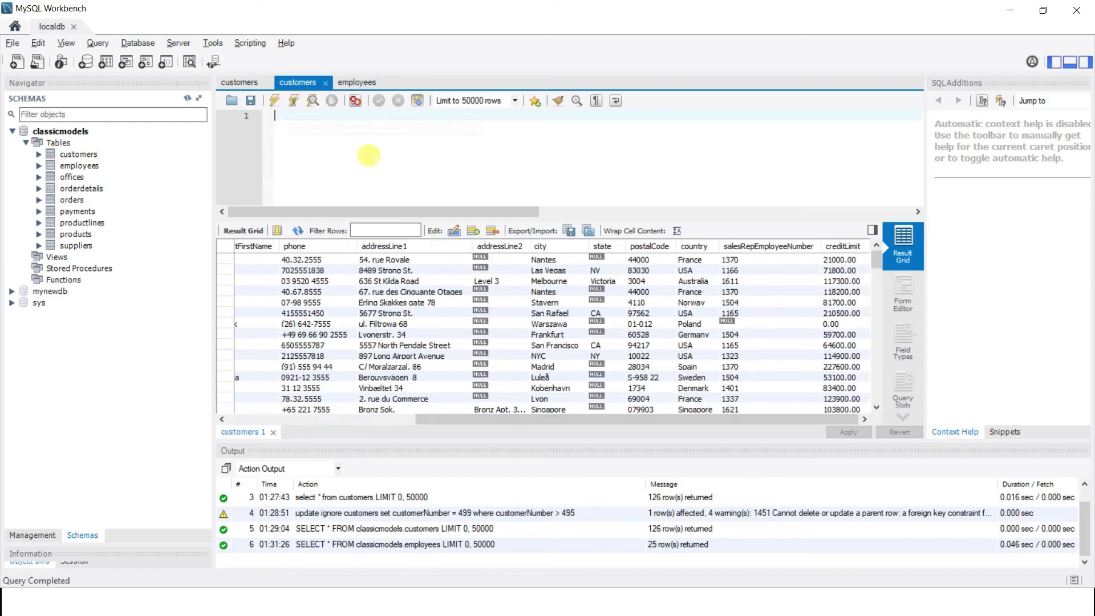
click(367, 420)
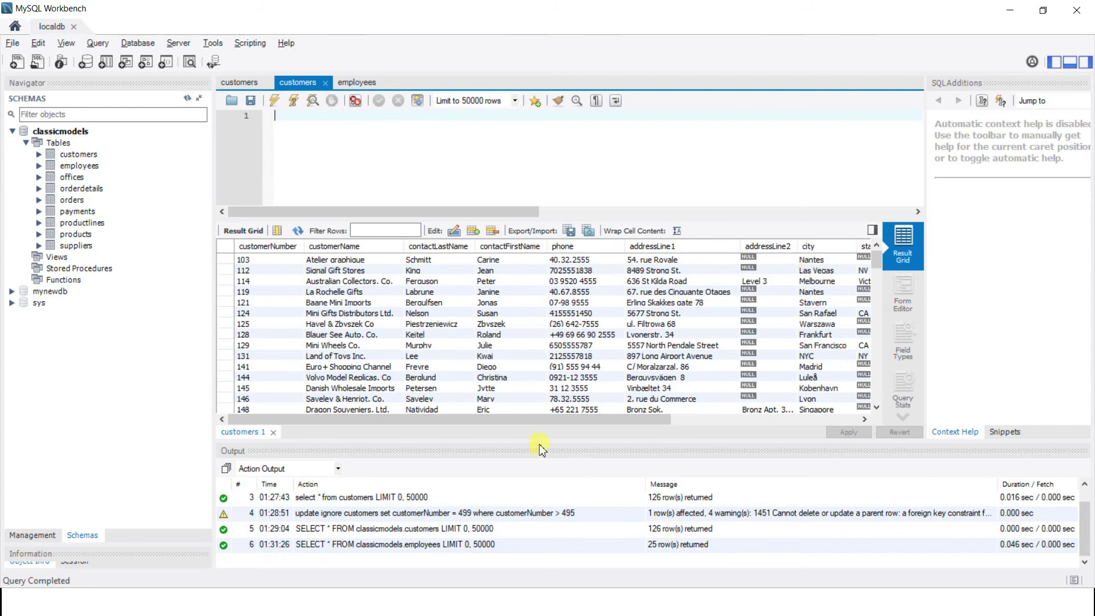
drag(408, 425, 596, 424)
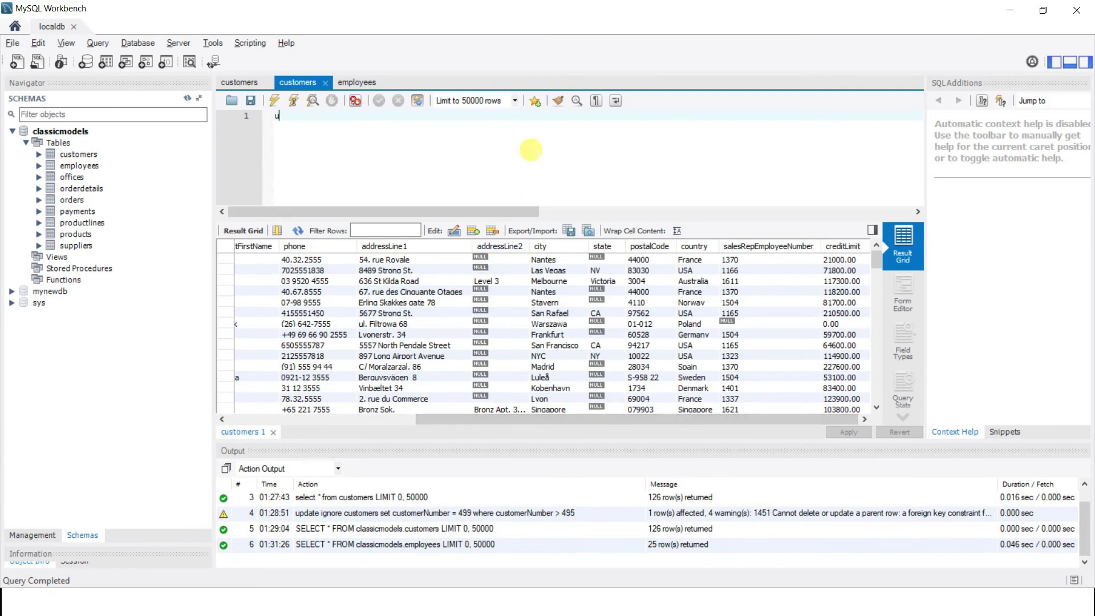
Step: Start the statement as update customers set salesRepEmployeeNumber =
text(pdate)
text(cus)
key(Return)
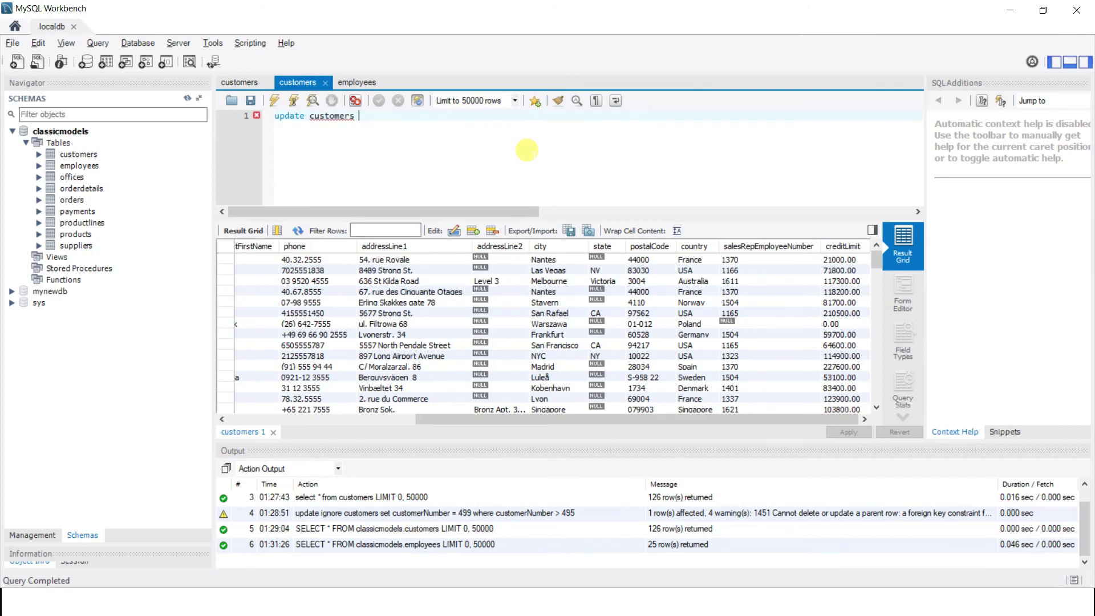
text(set sales)
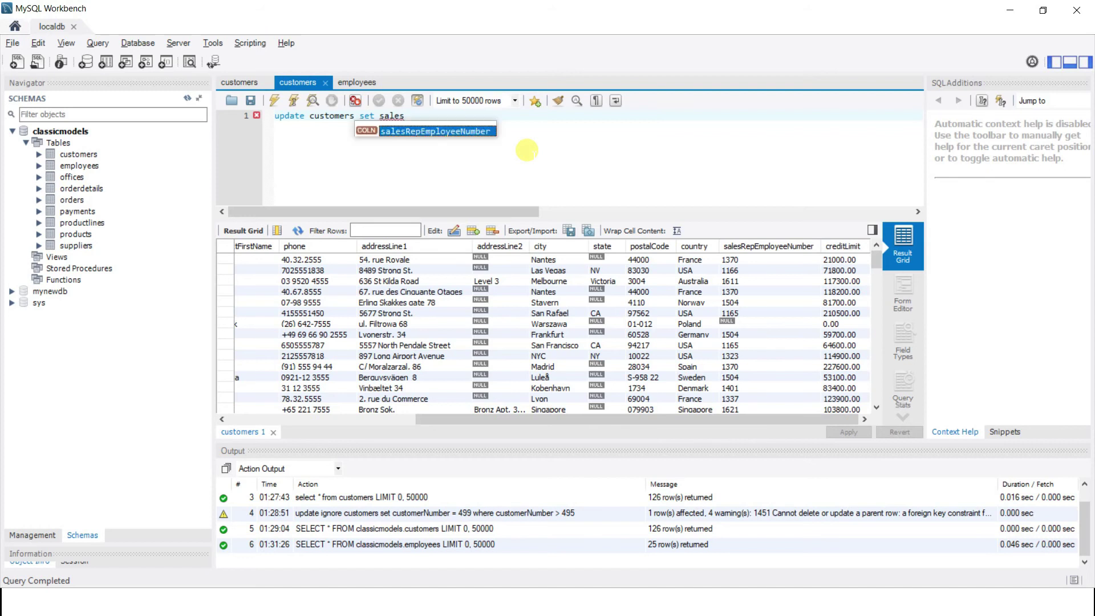
text(R)
key(Return)
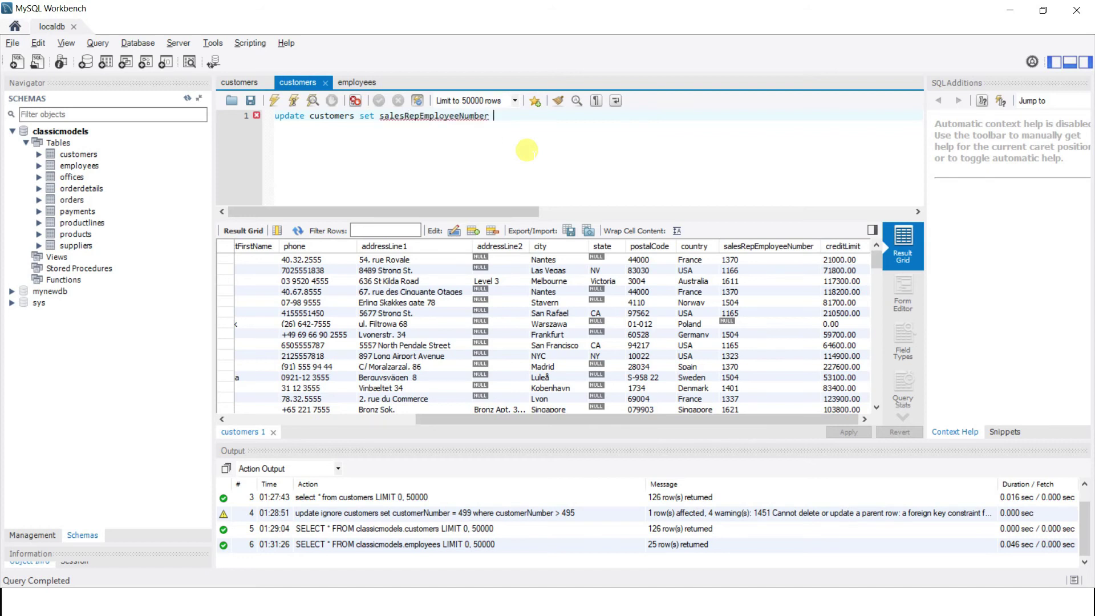
text(= ()
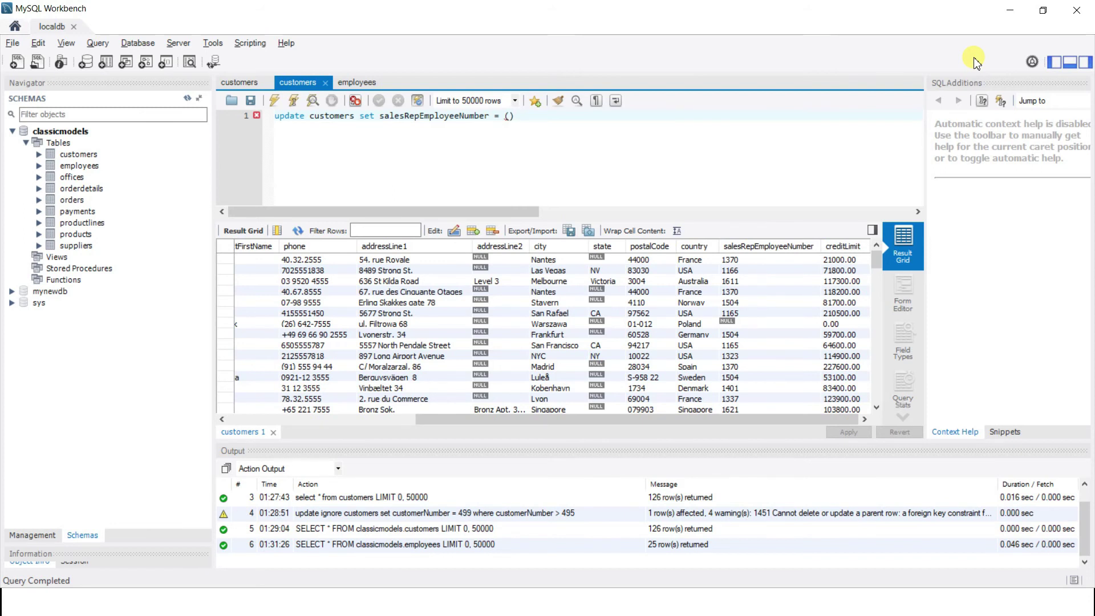
Step: Add the subquery select salesRepEmployeeNumber from employees
text(select)
key(BackSpace)
key(BackSpace)
key(BackSpace)
key(BackSpace)
text(lect salesRep)
key(Return)
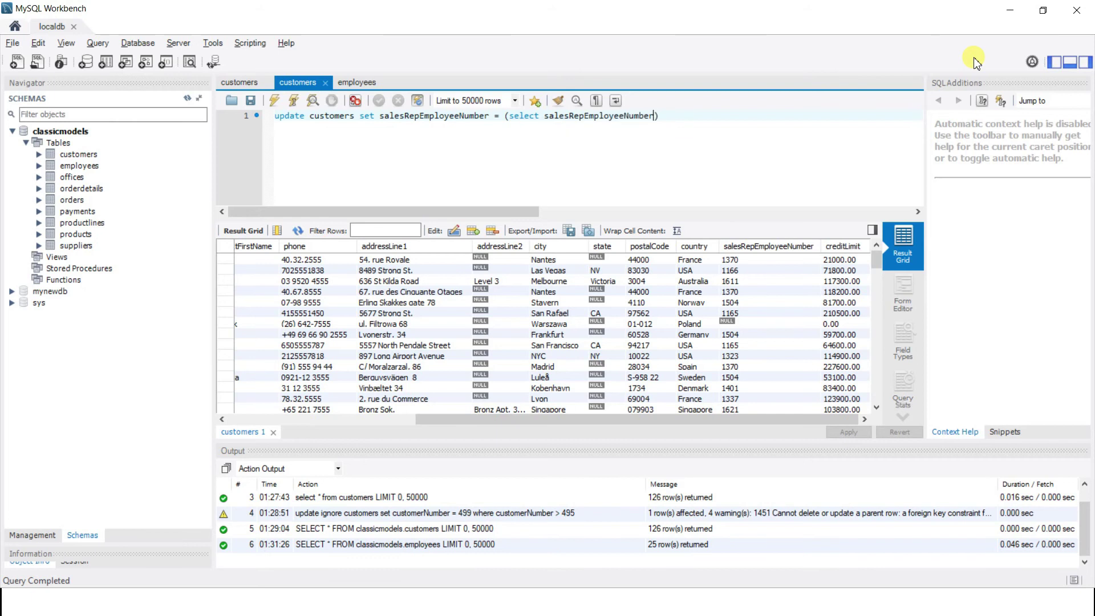
text(from )
text(employees)
key(Return)
Step: Filter the subquery with where jobTitle = 'Sales Rep'
text(where)
key(Return)
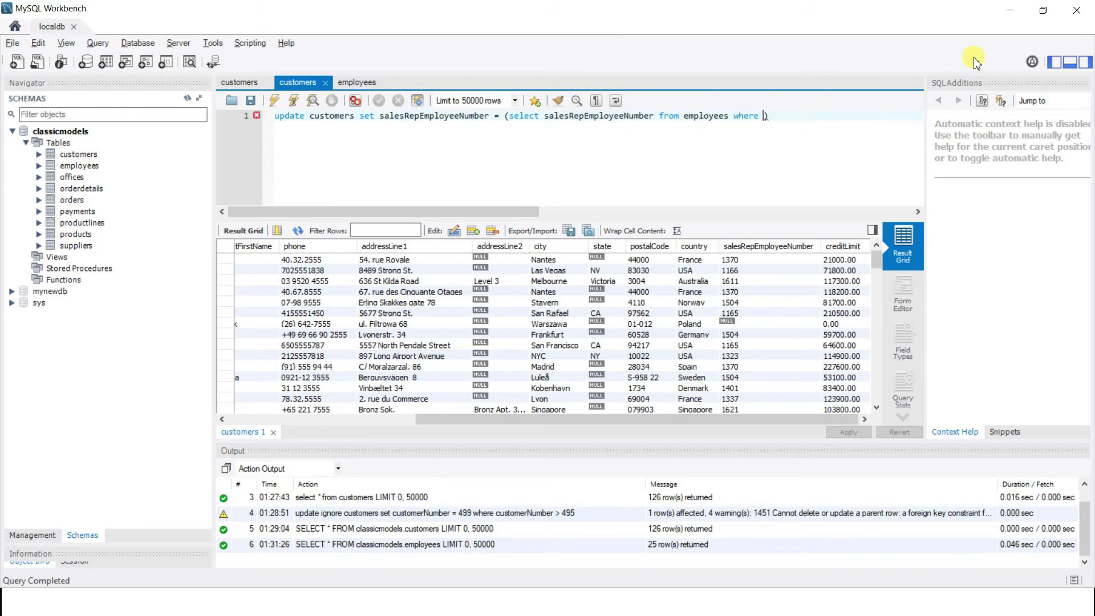
text(jo)
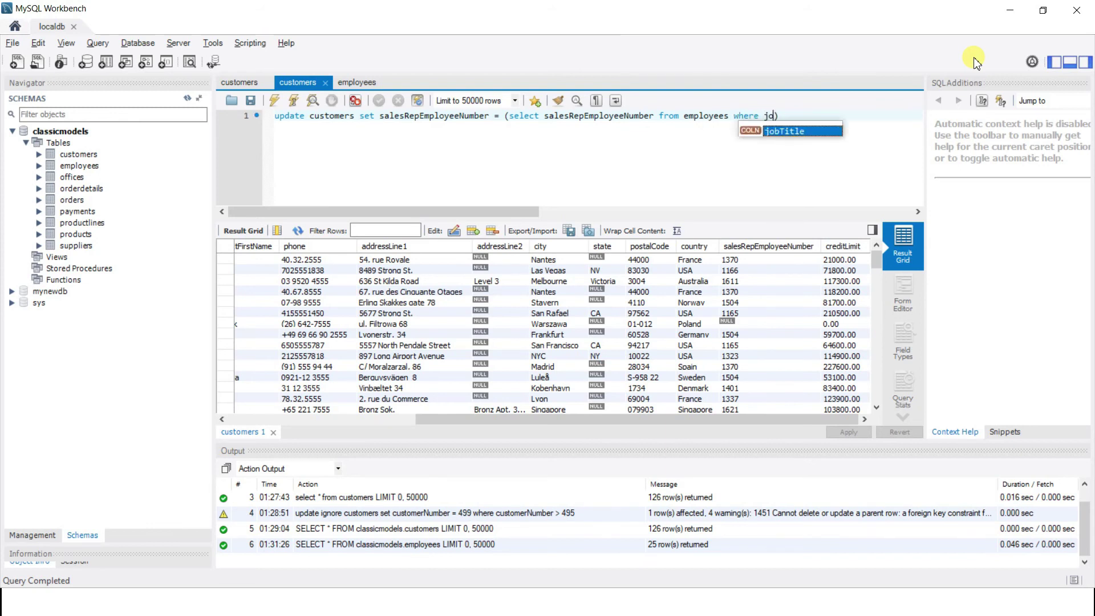
key(Return)
text(=)
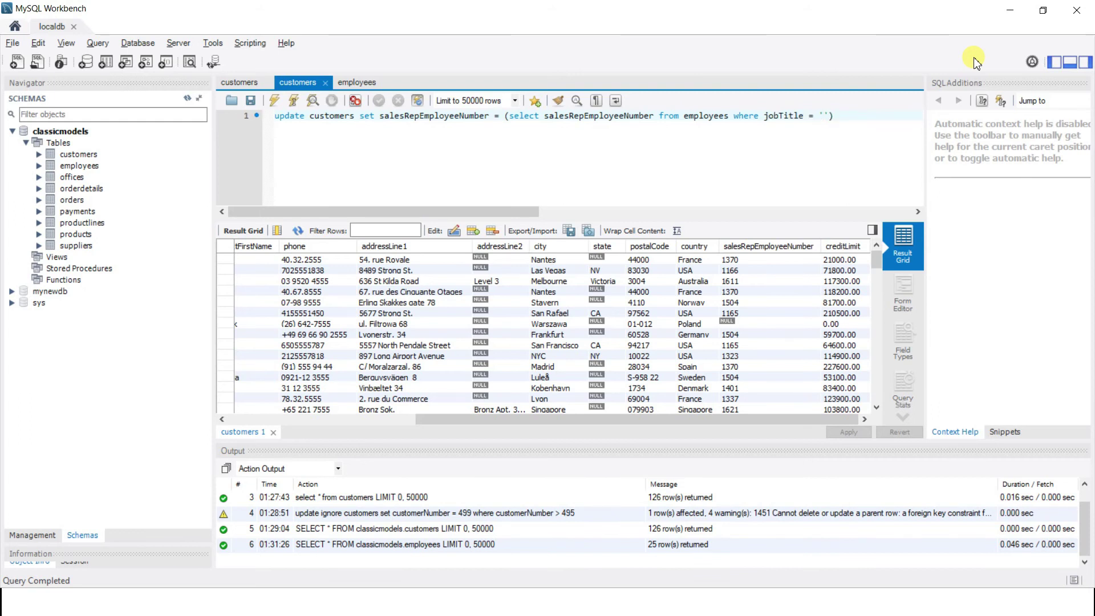
text(p)
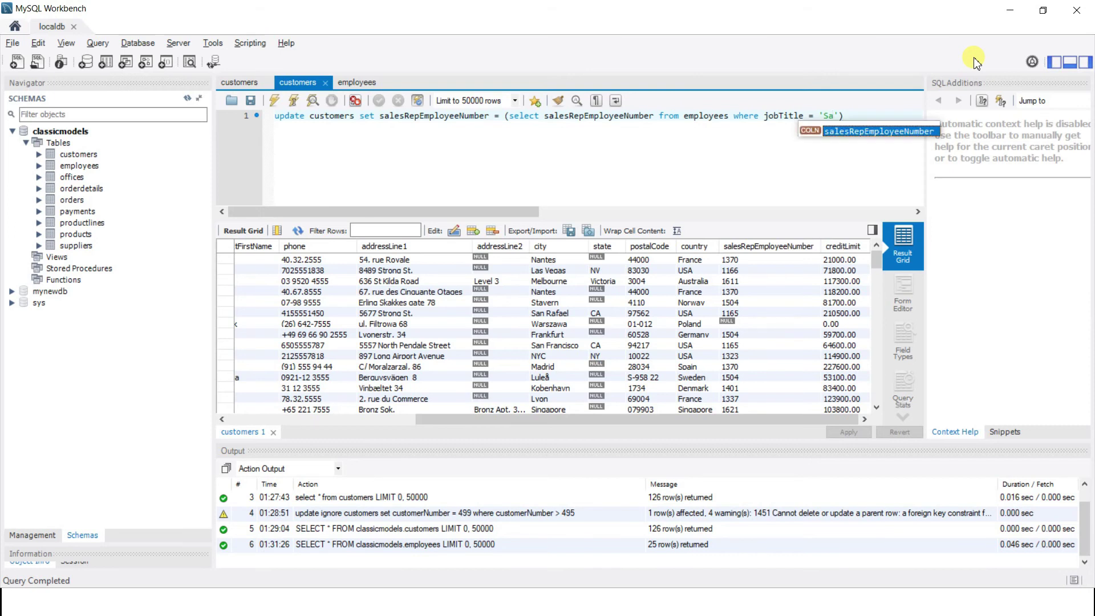
key(BackSpace)
text(les)
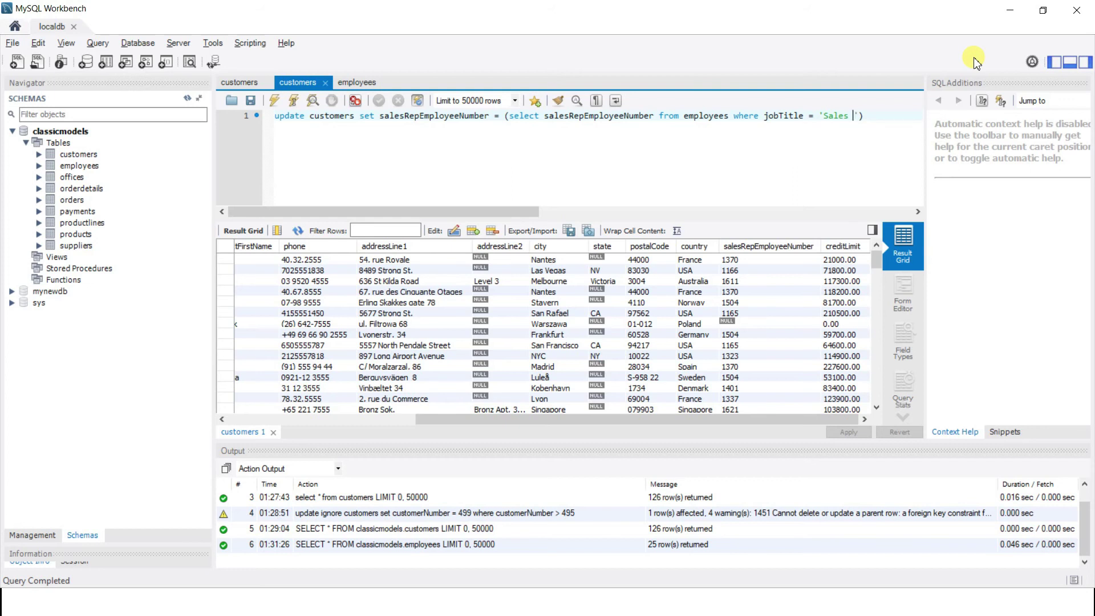
text( Rep)
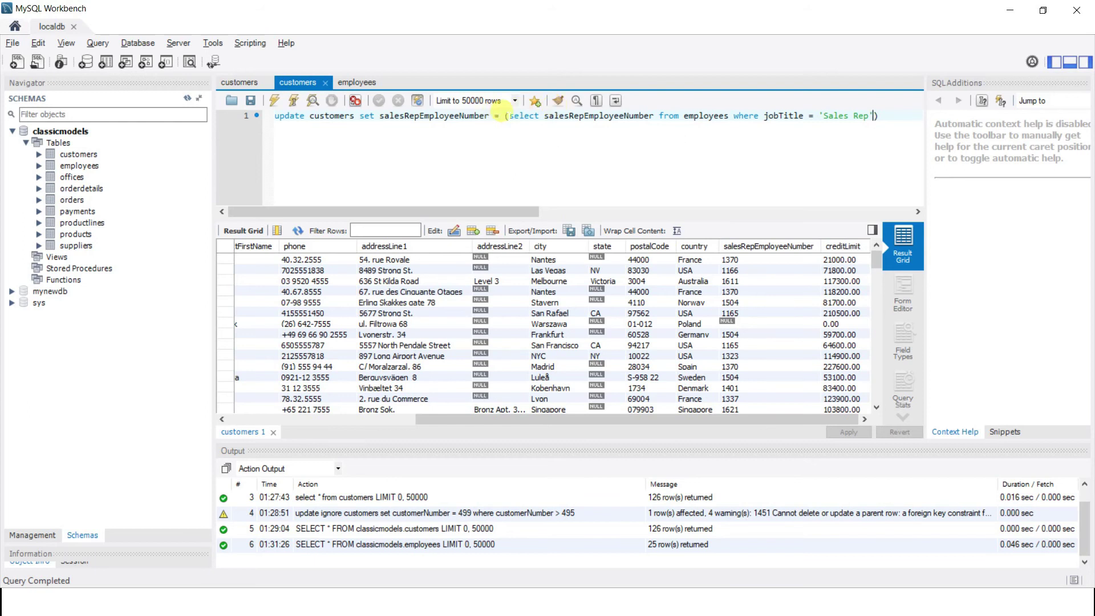
Step: Copy the subquery into the employees tab and run it, which fails on salesRepEmployeeNumber
drag(507, 116, 862, 106)
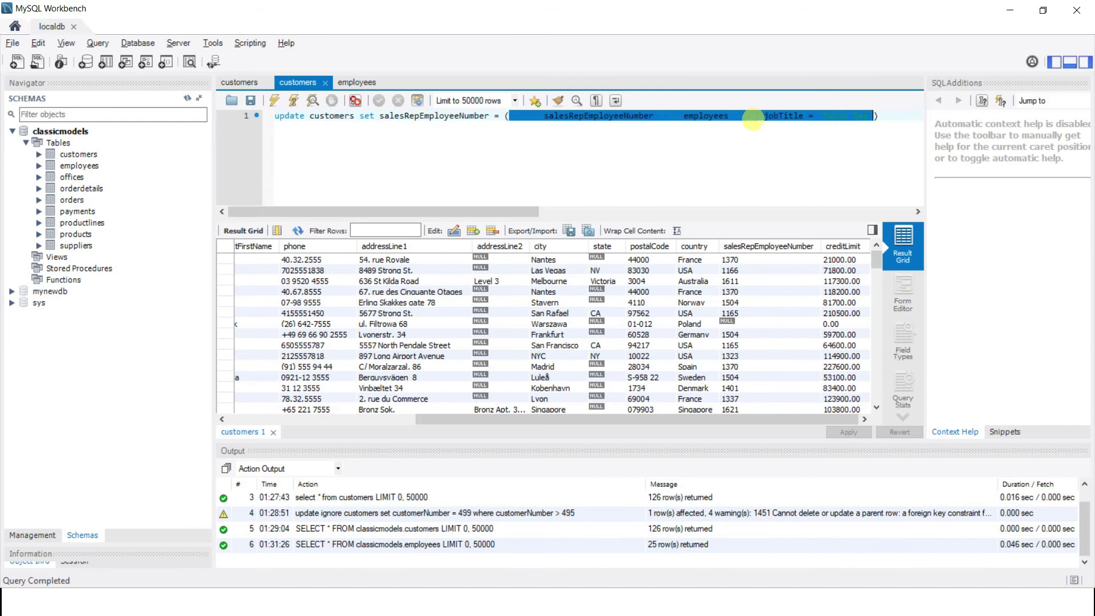
click(609, 116)
double_click(609, 116)
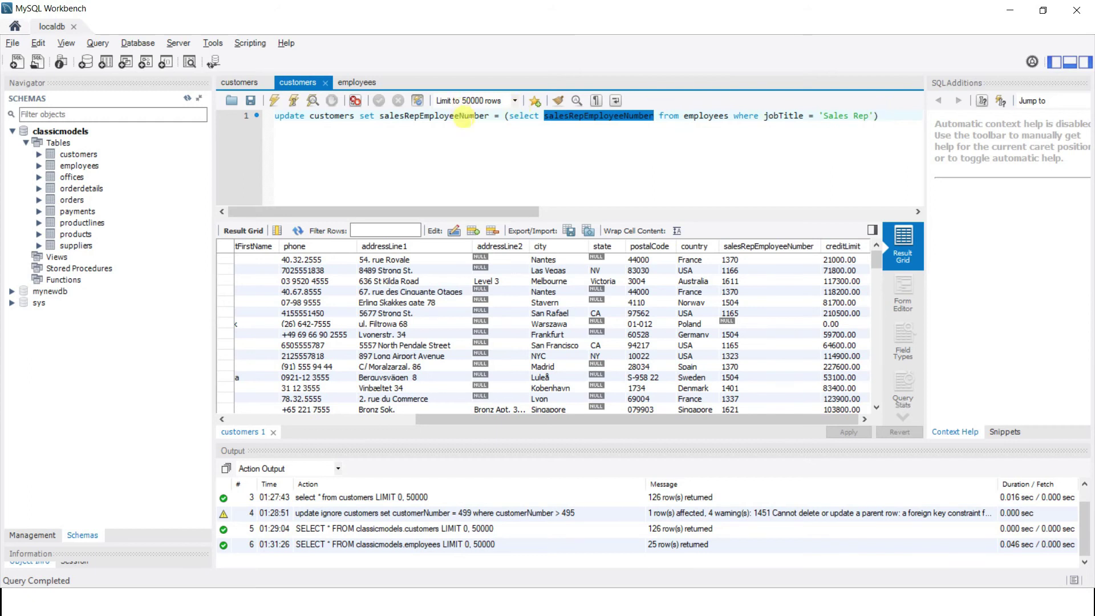
drag(510, 116, 844, 117)
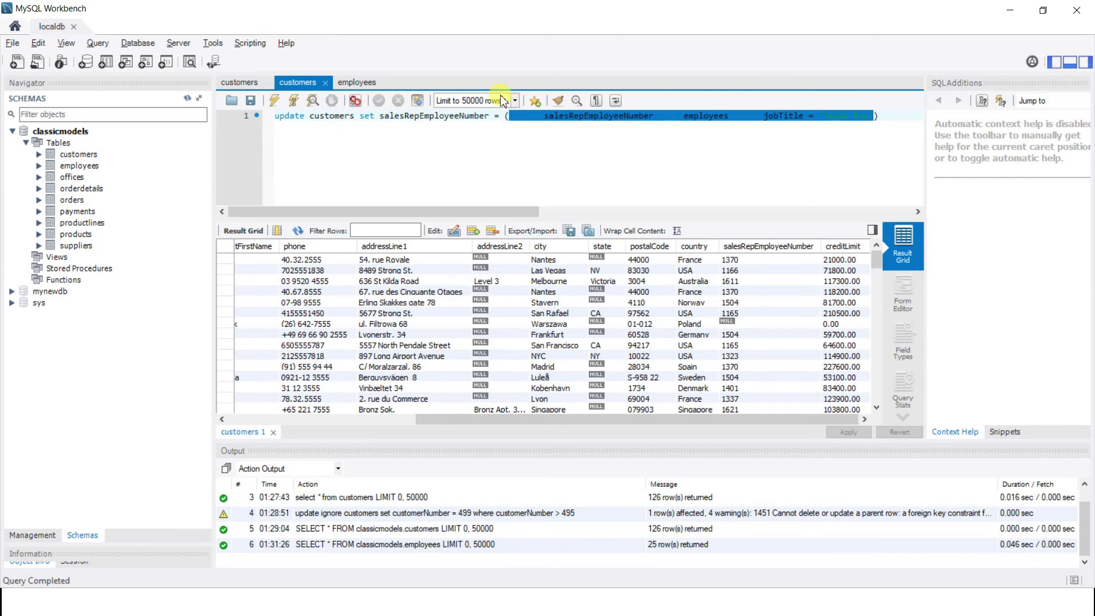
click(345, 84)
click(351, 181)
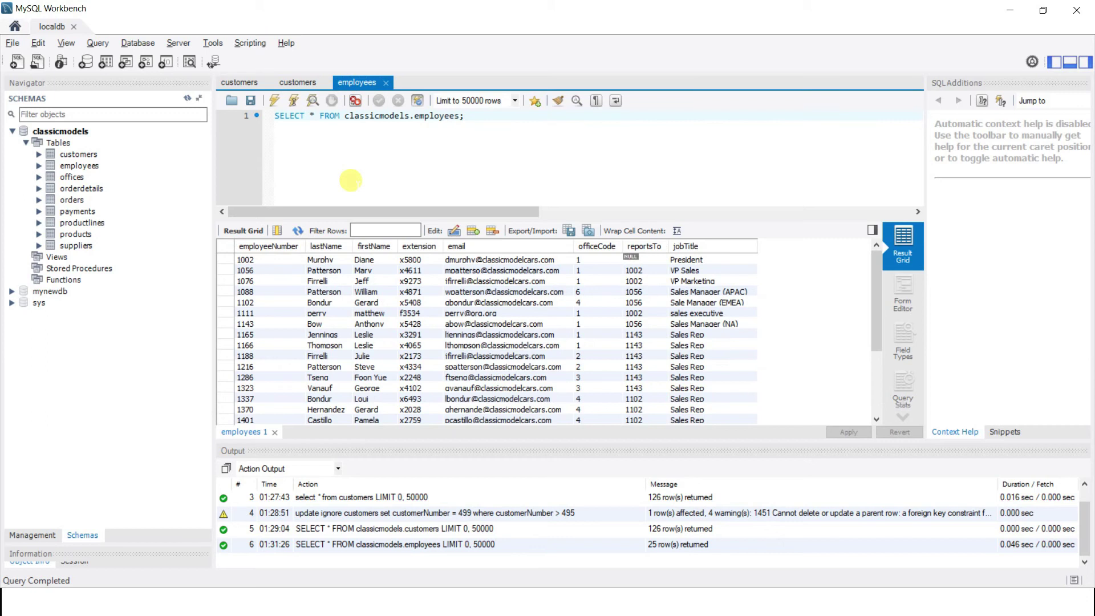
key(ctrl+a)
text(select salesRepEmployeeNumber from employees where jobTitle = 'Sales Rep')
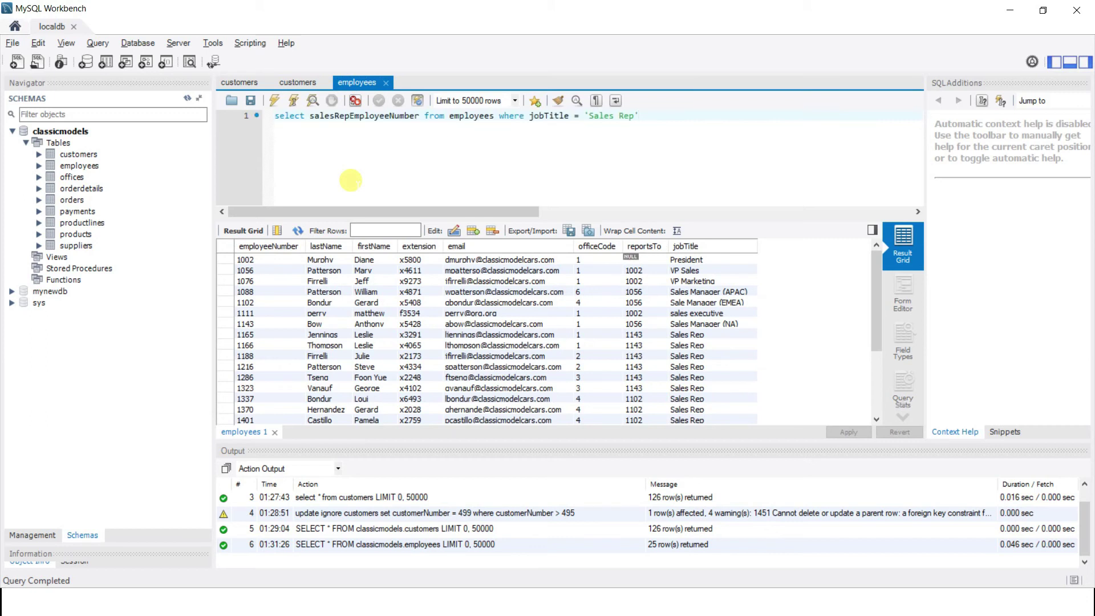
key(ctrl+Return)
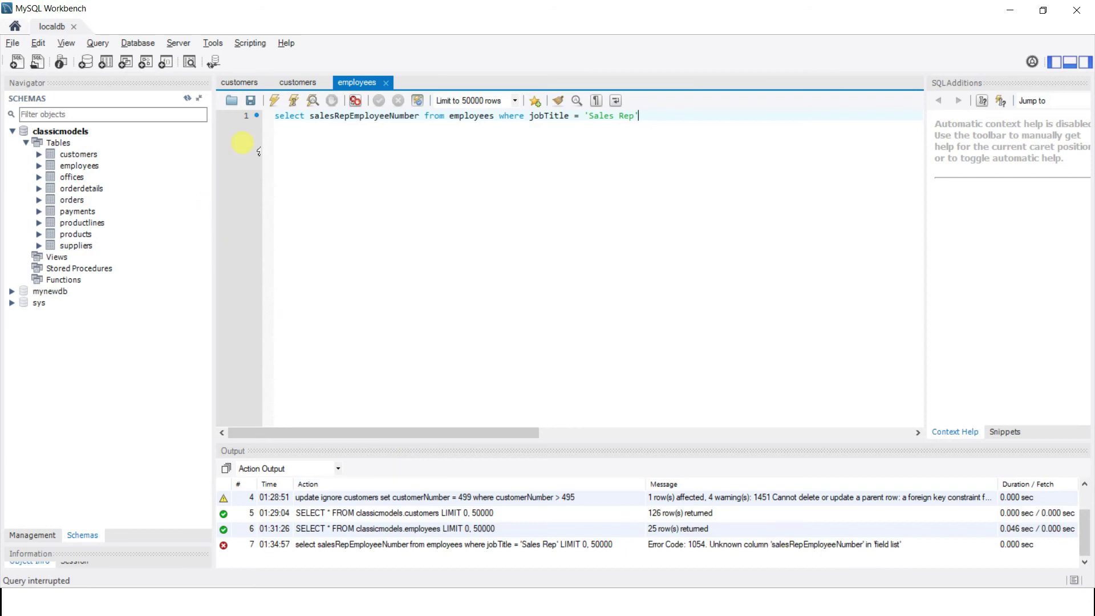
Step: Change the selected column to employeeNumber and rerun, returning 17 Sales Rep rows starting 1165
double_click(366, 115)
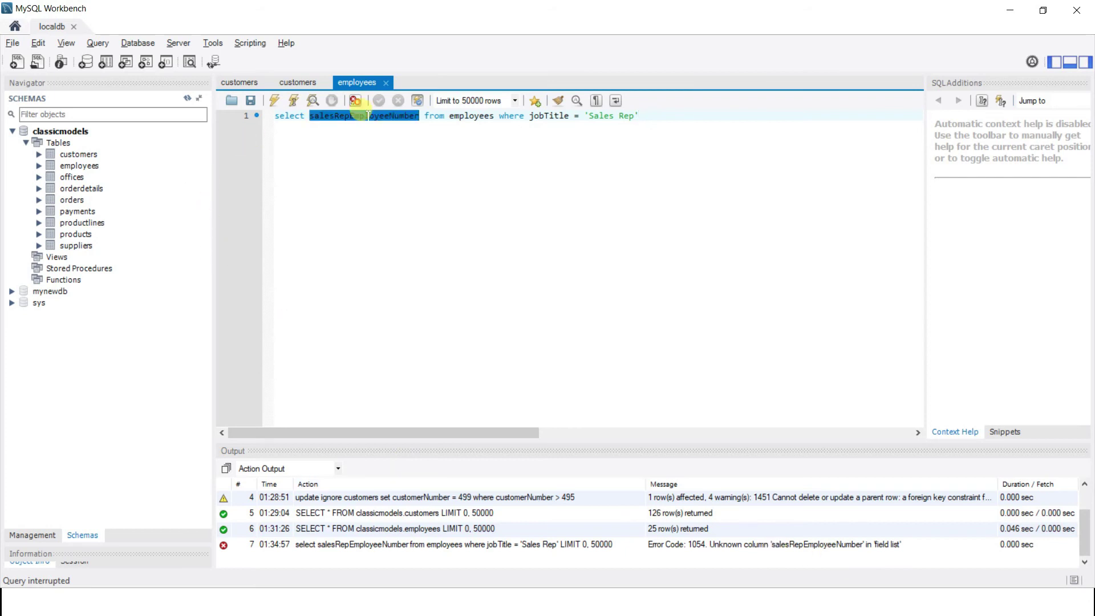
key(ctrl+a)
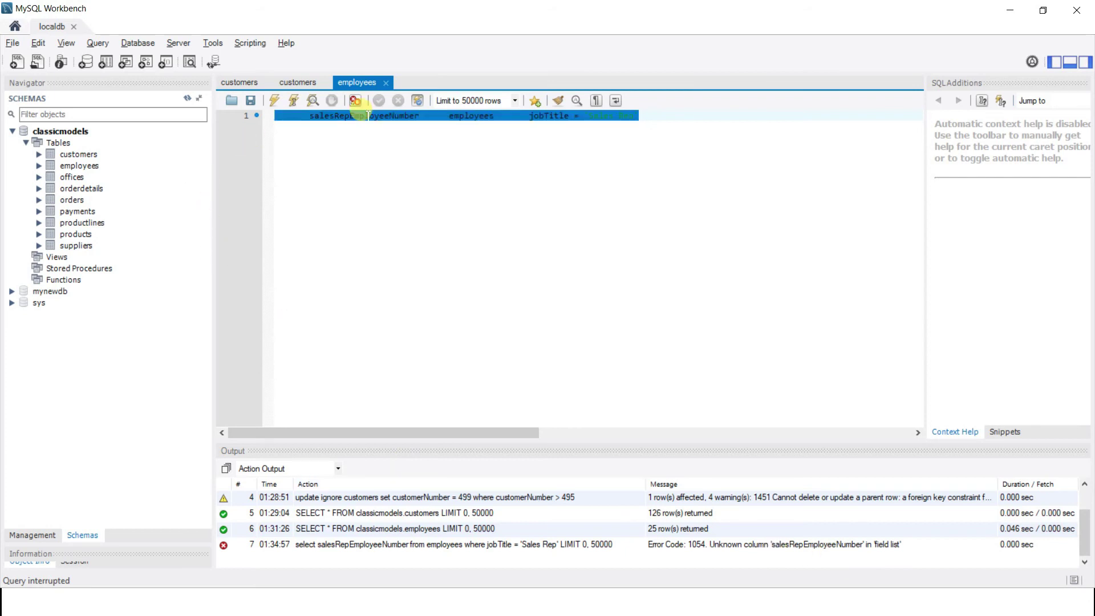
key(Delete)
key(ctrl+z)
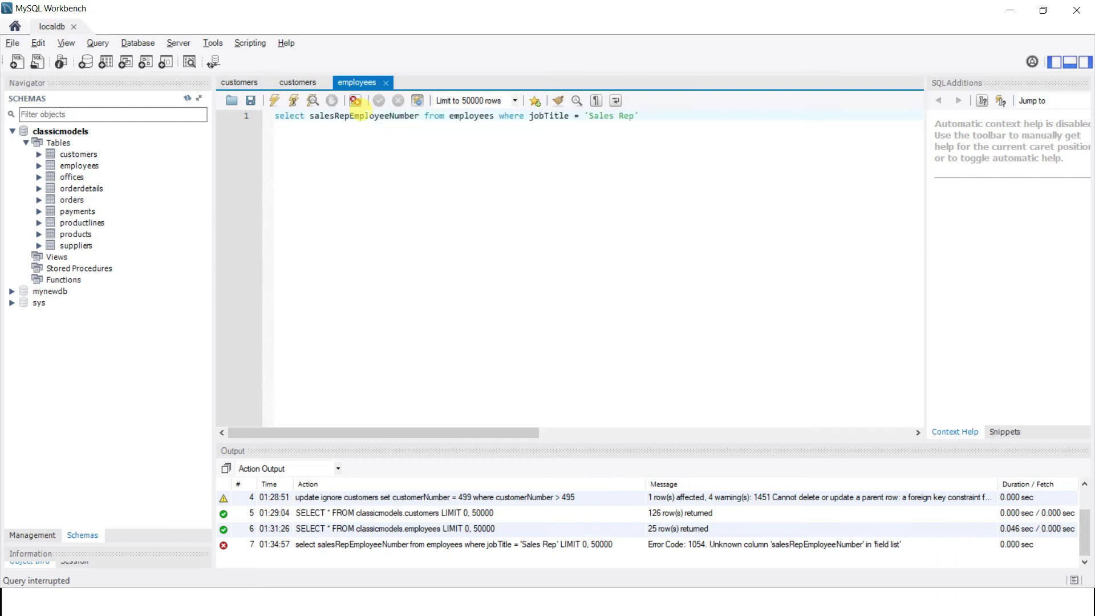
double_click(366, 116)
text(emp)
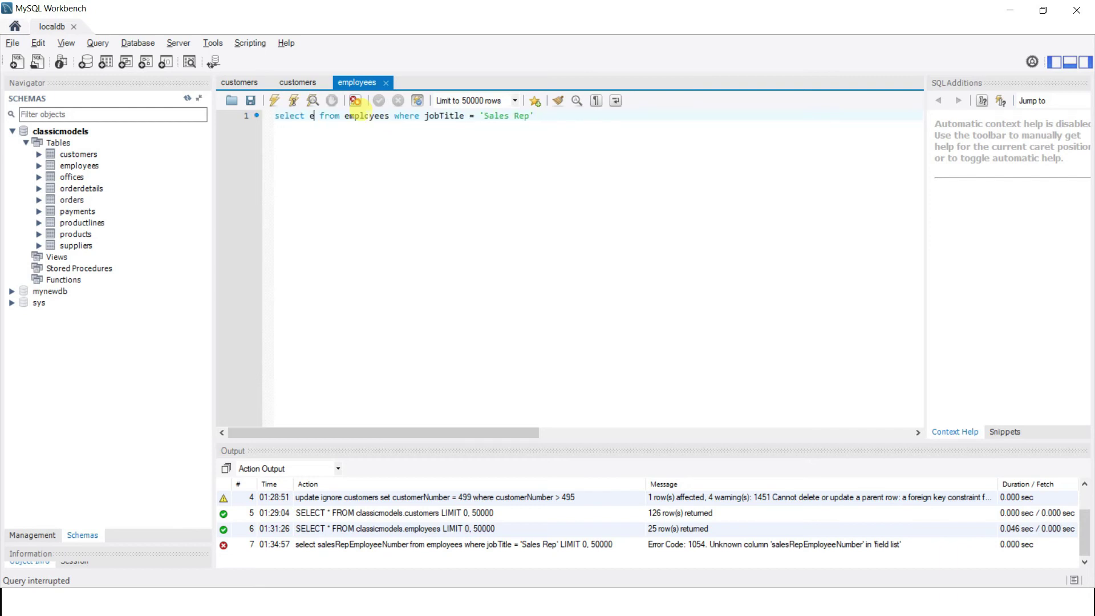
key(Return)
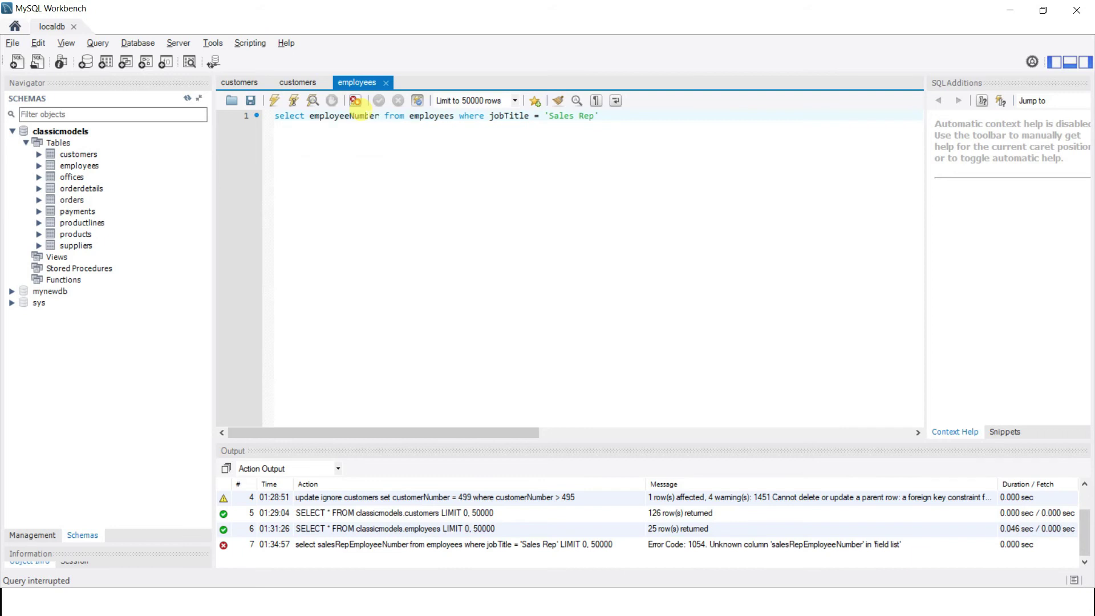
key(ctrl+a)
key(End)
key(ctrl+Return)
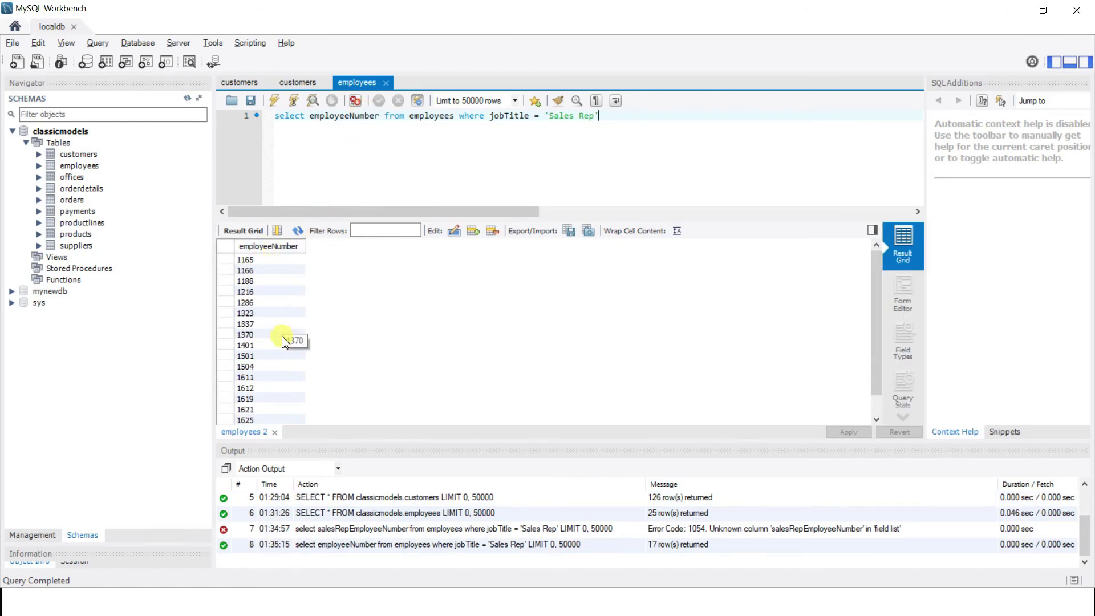
Step: In the customers grid, check the San Rafael customer's rep 1165 and the Poland customer's NULL rep
click(297, 82)
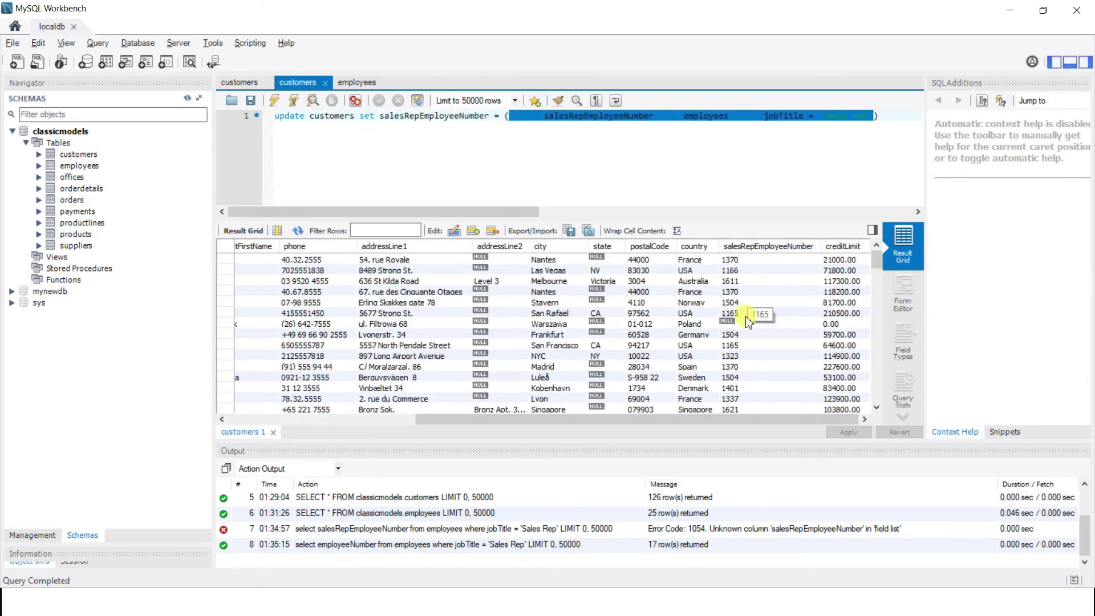
click(747, 316)
click(734, 323)
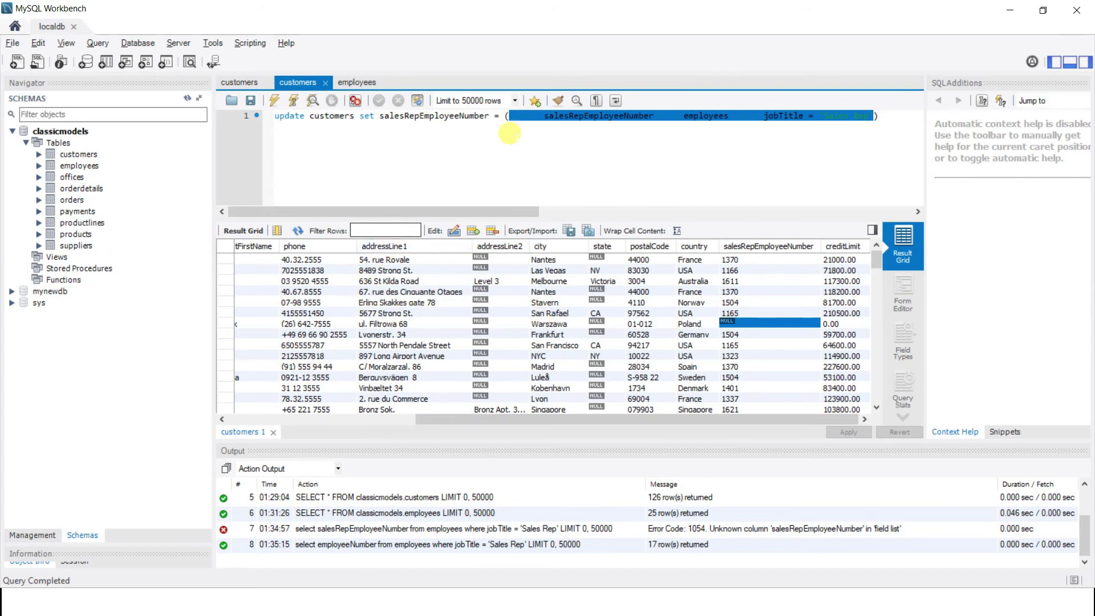
Step: Add limit 1 to the Sales Rep query, confirm it returns only 1165, then clear the editor
click(351, 87)
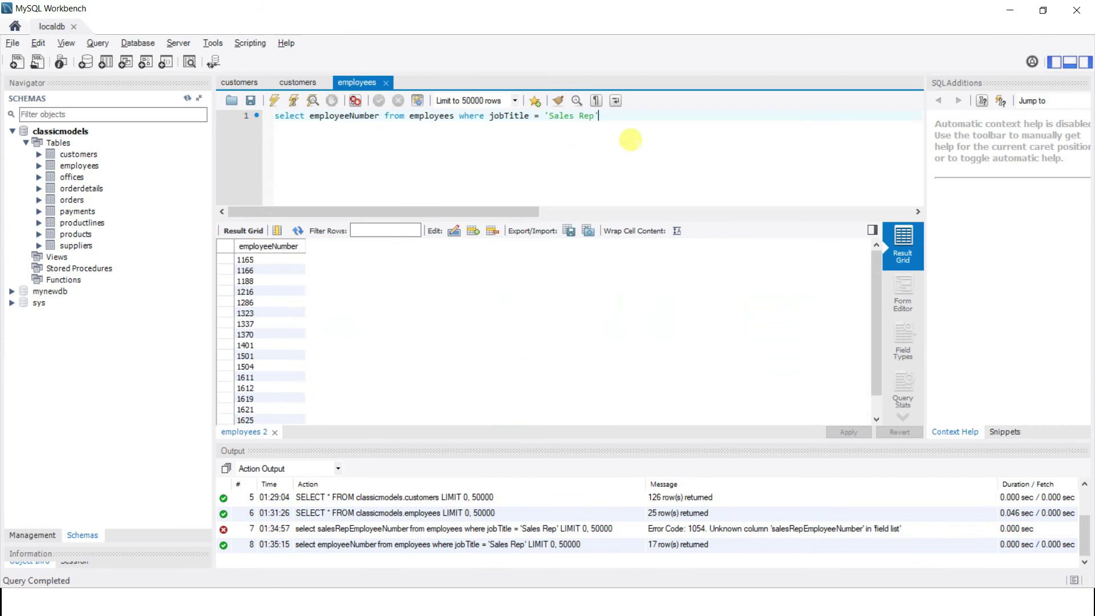
text(limi)
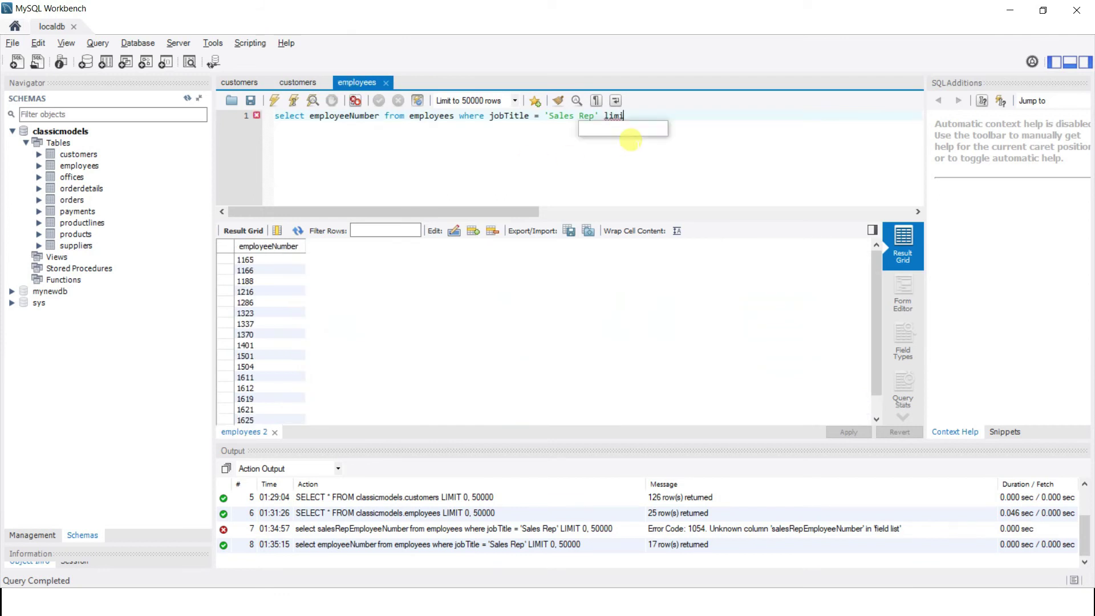
text(t 1)
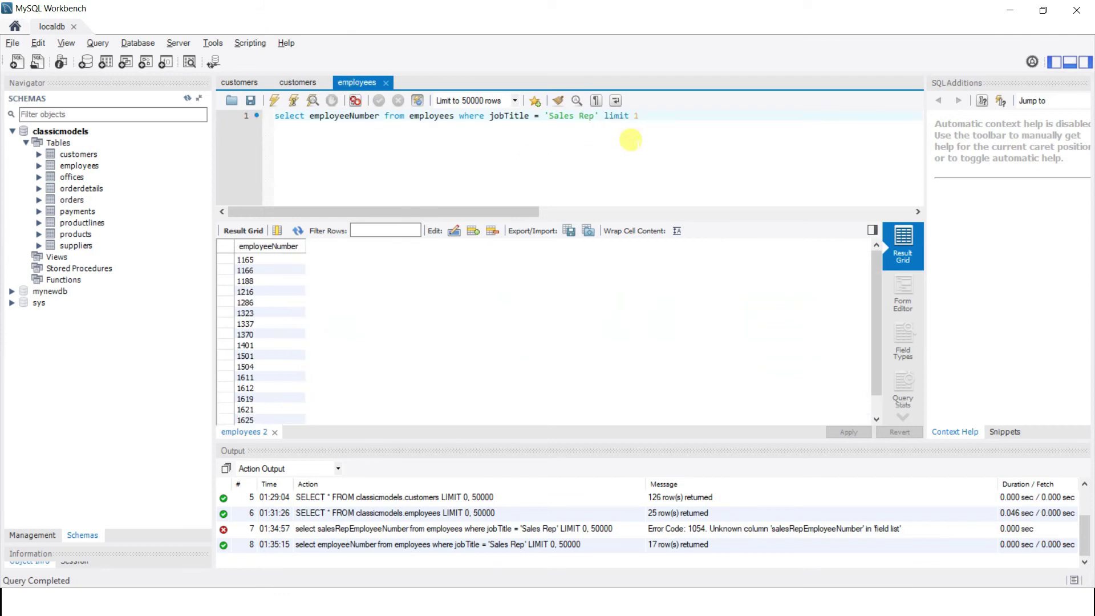
key(ctrl+Return)
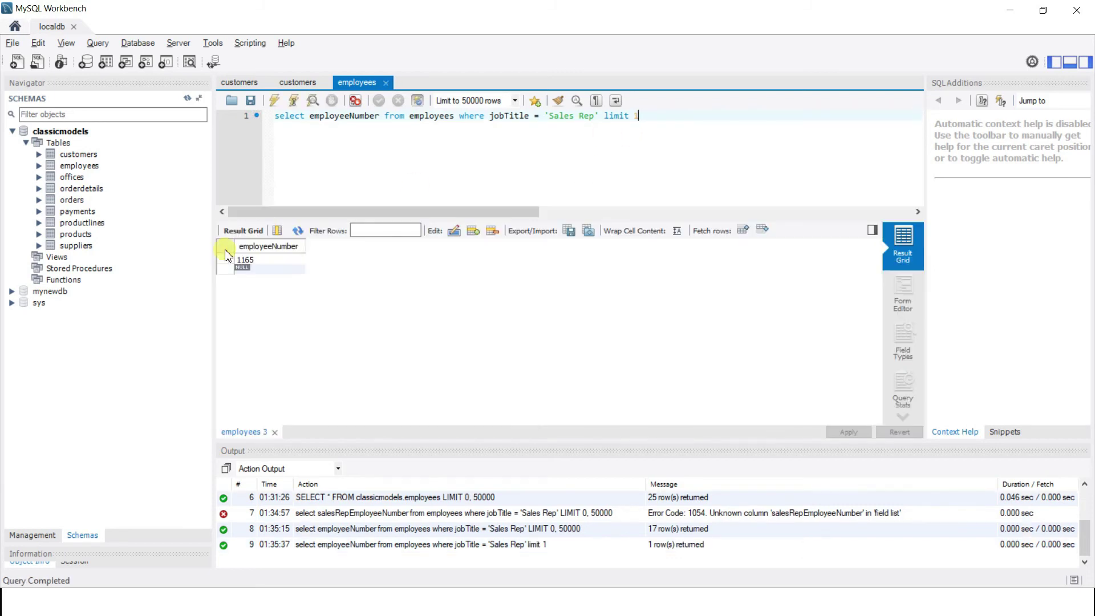
double_click(272, 261)
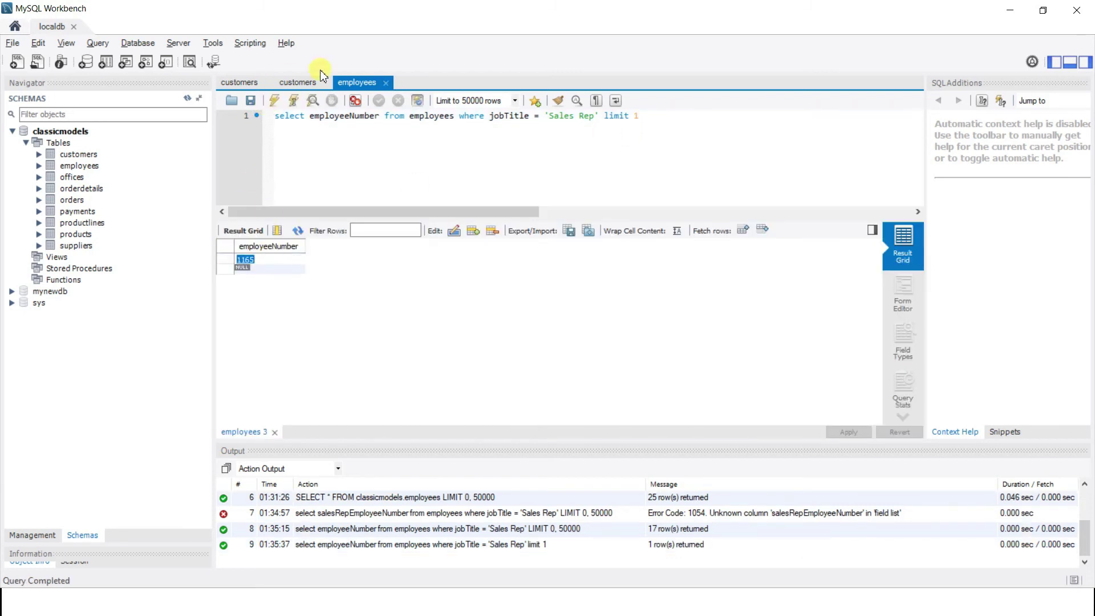
click(630, 153)
key(ctrl+a)
key(BackSpace)
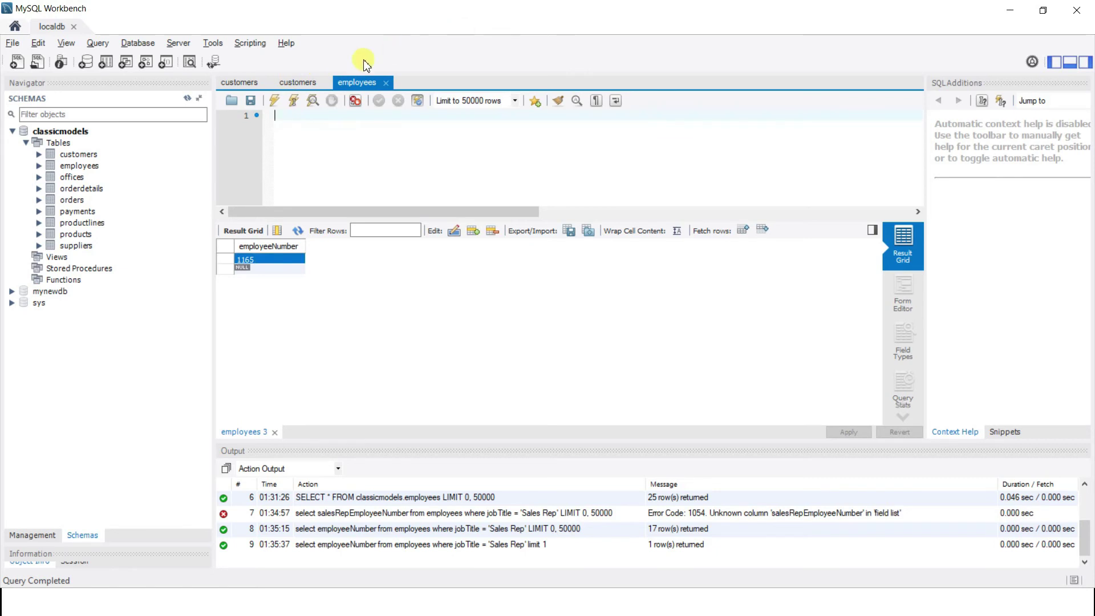
Step: Review the customers update's table, the salesRepEmployeeNumber column being set, and the subquery start
click(297, 83)
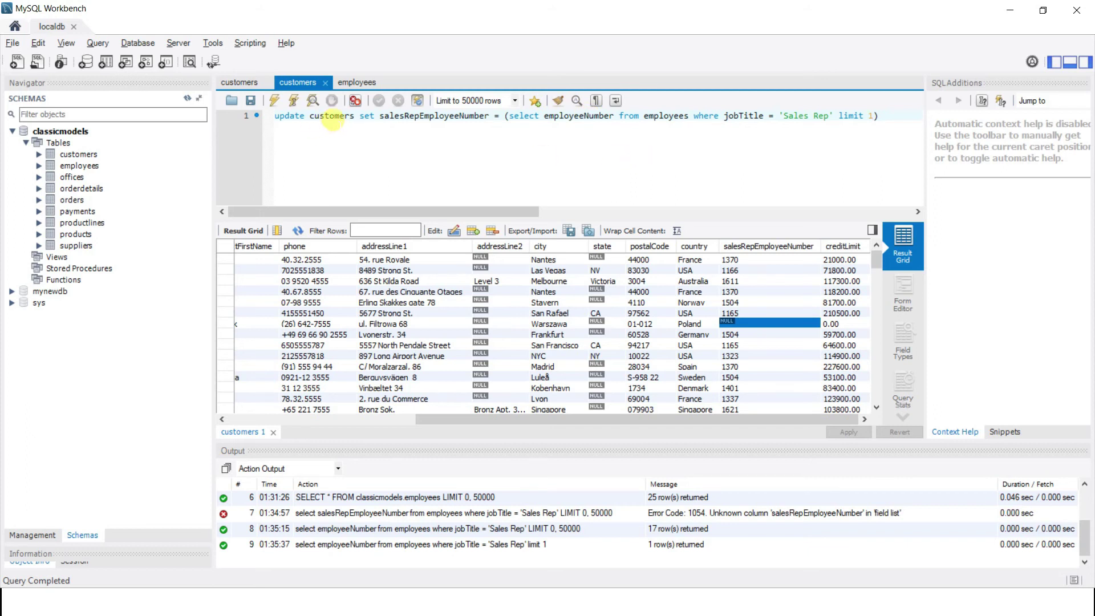
drag(359, 116, 275, 115)
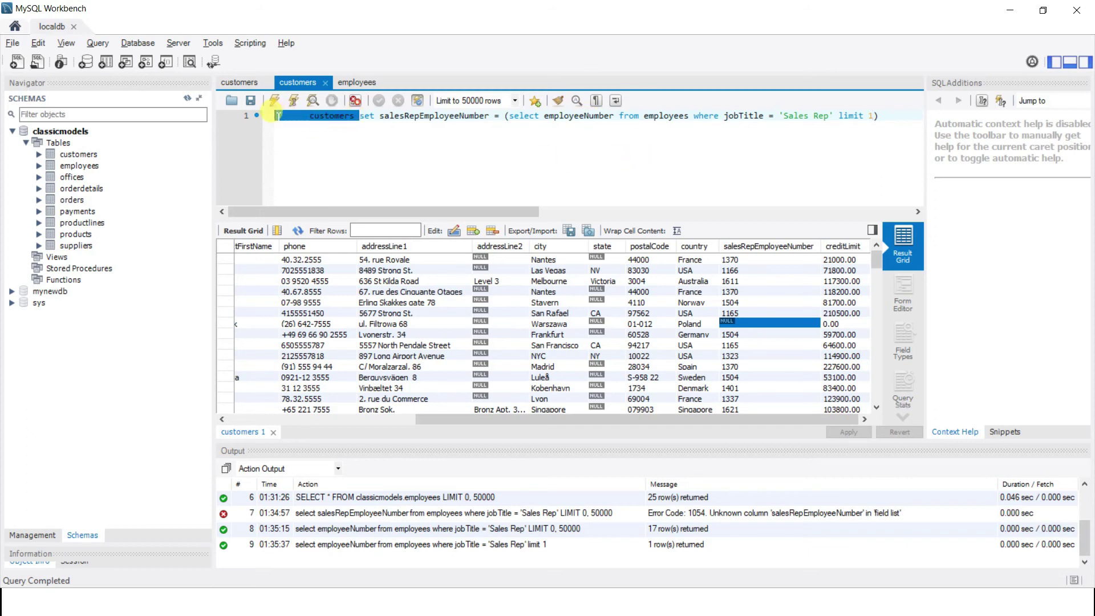
click(367, 117)
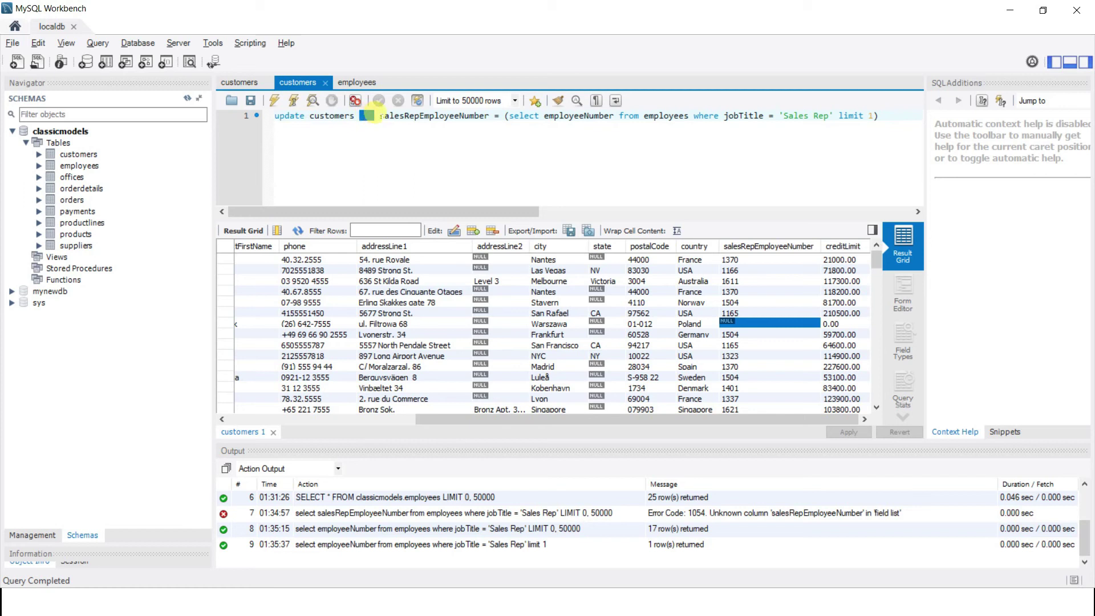
drag(379, 115, 485, 101)
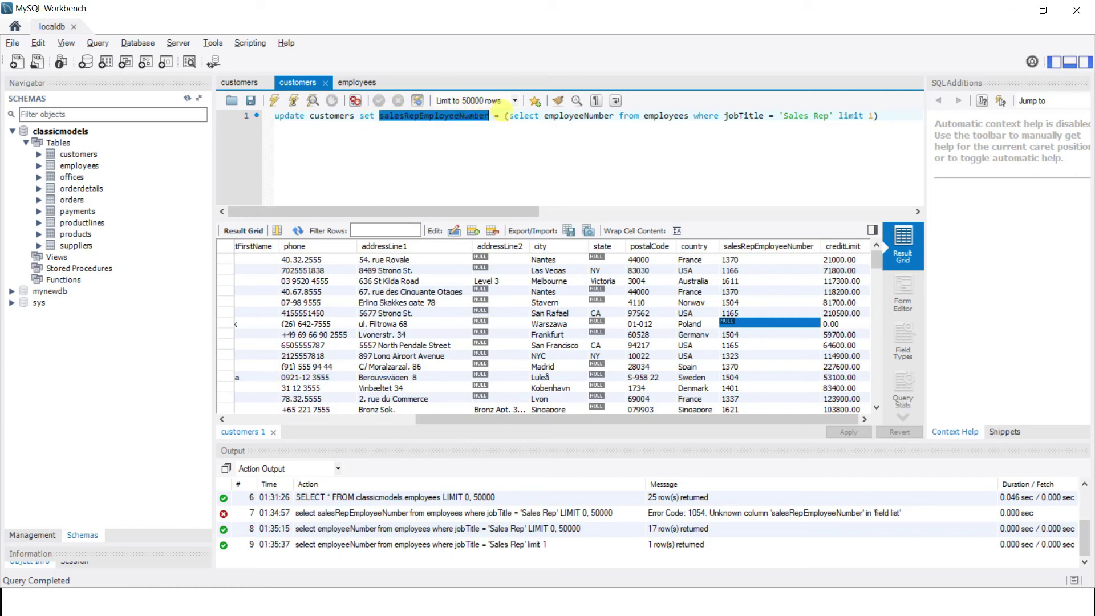
drag(510, 111, 546, 106)
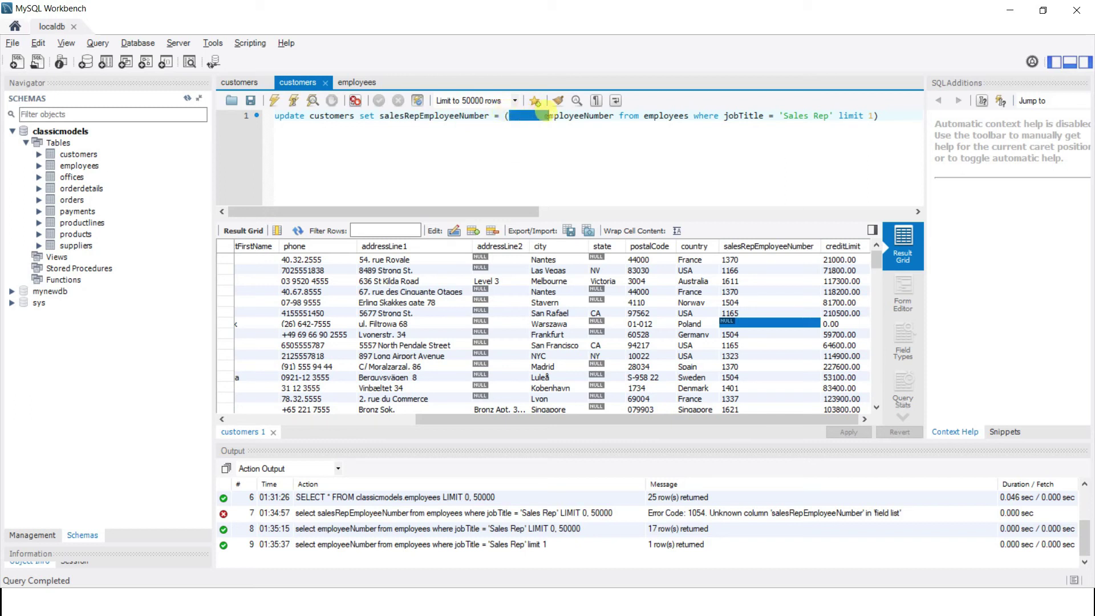
click(545, 114)
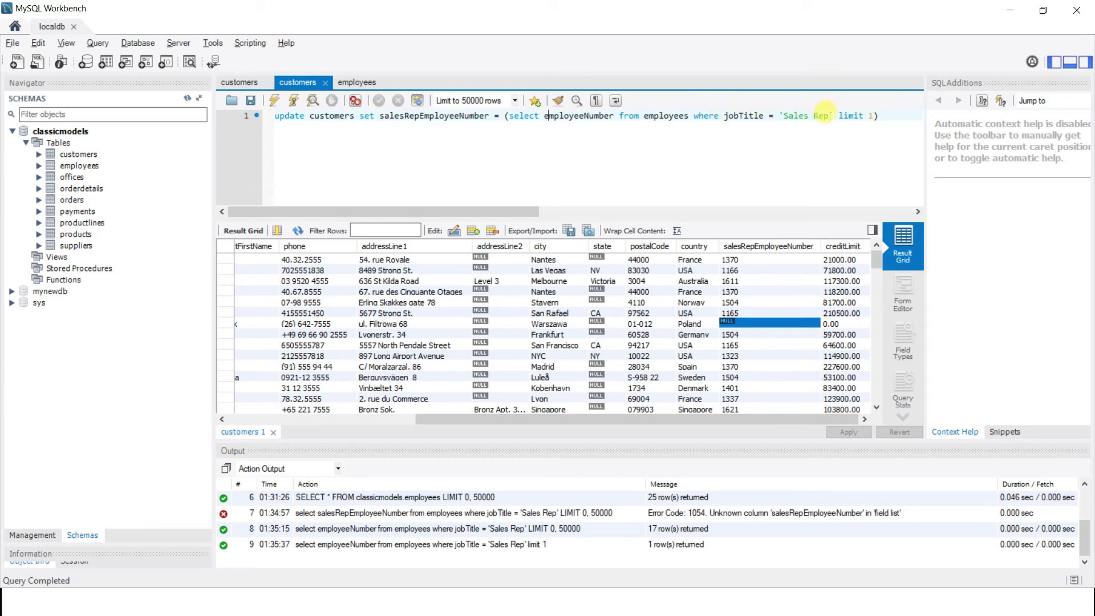
click(873, 114)
Step: Compare salesRepEmployeeNumber and the subquery's employeeNumber with grid values 1370 and Poland's NULL rep
double_click(415, 116)
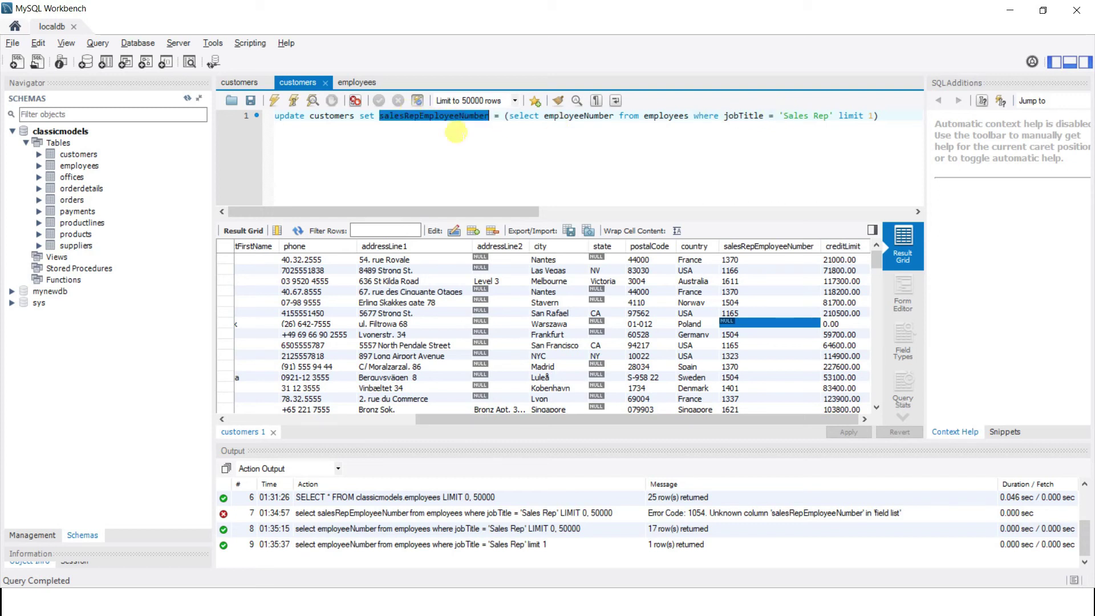
click(732, 263)
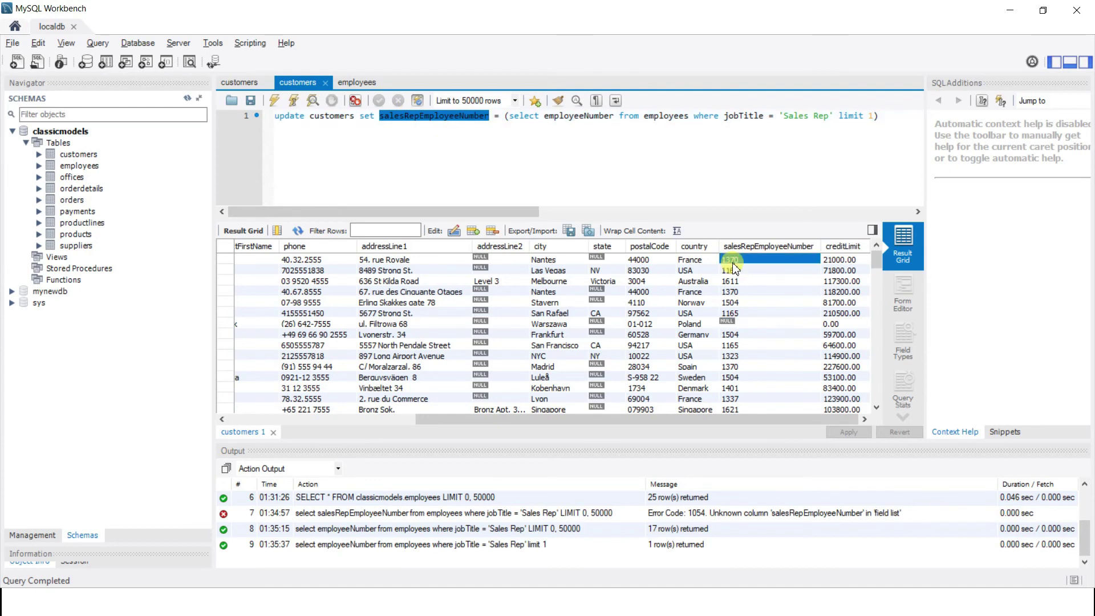
key(Down)
key(Down)
key(Down)
key(Down)
key(Down)
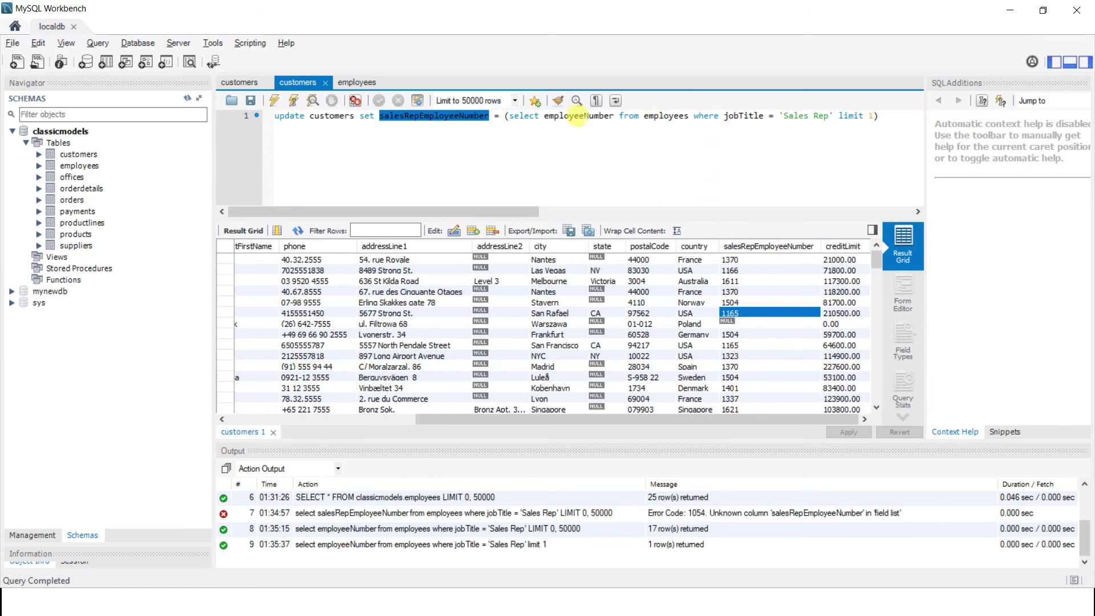
double_click(577, 116)
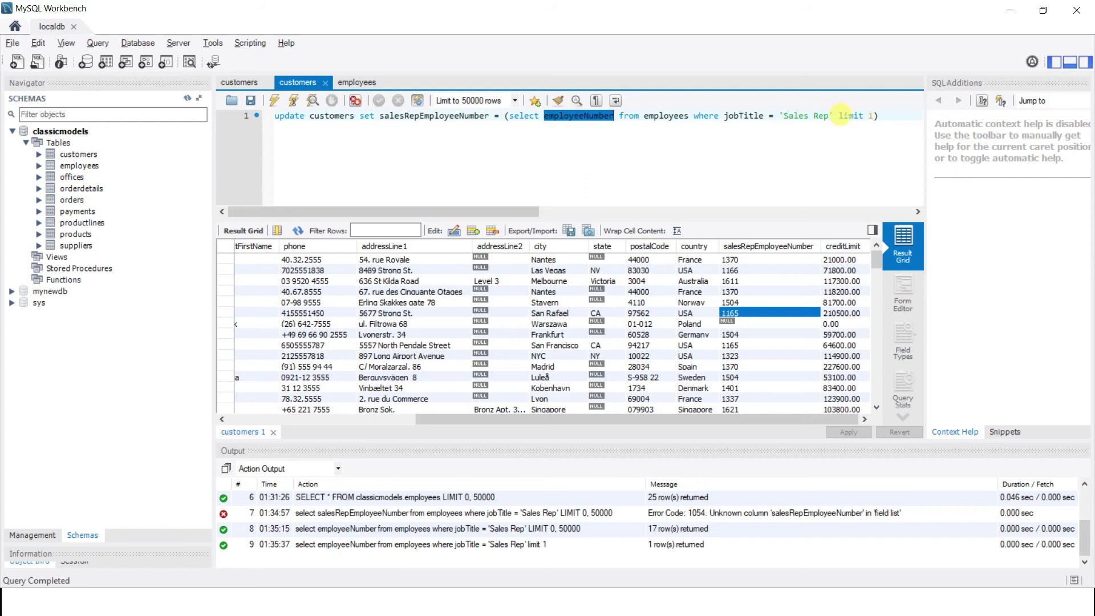
click(887, 114)
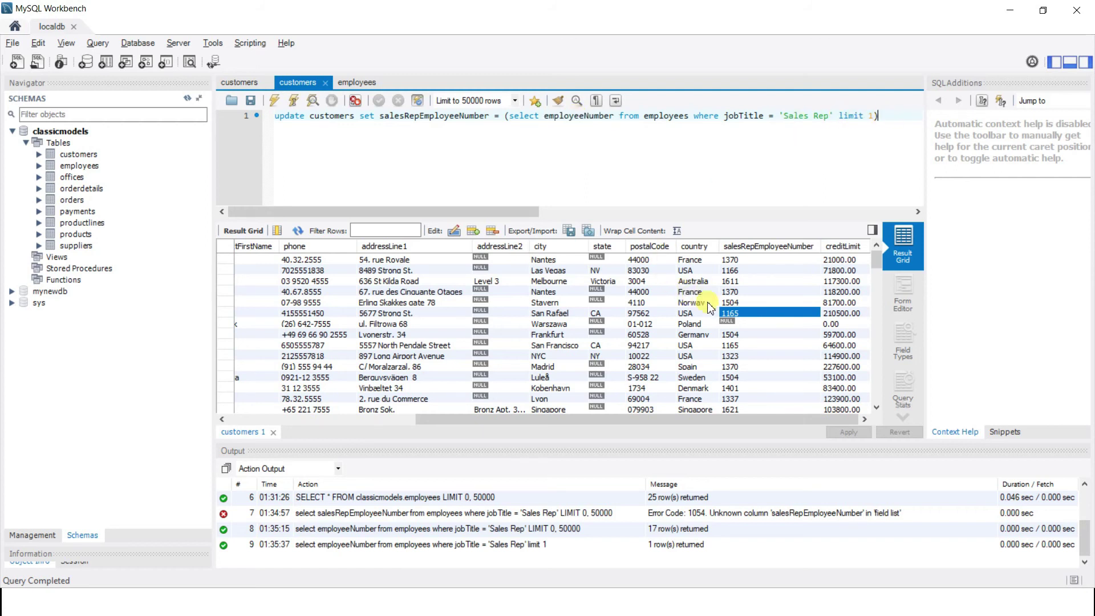
click(736, 324)
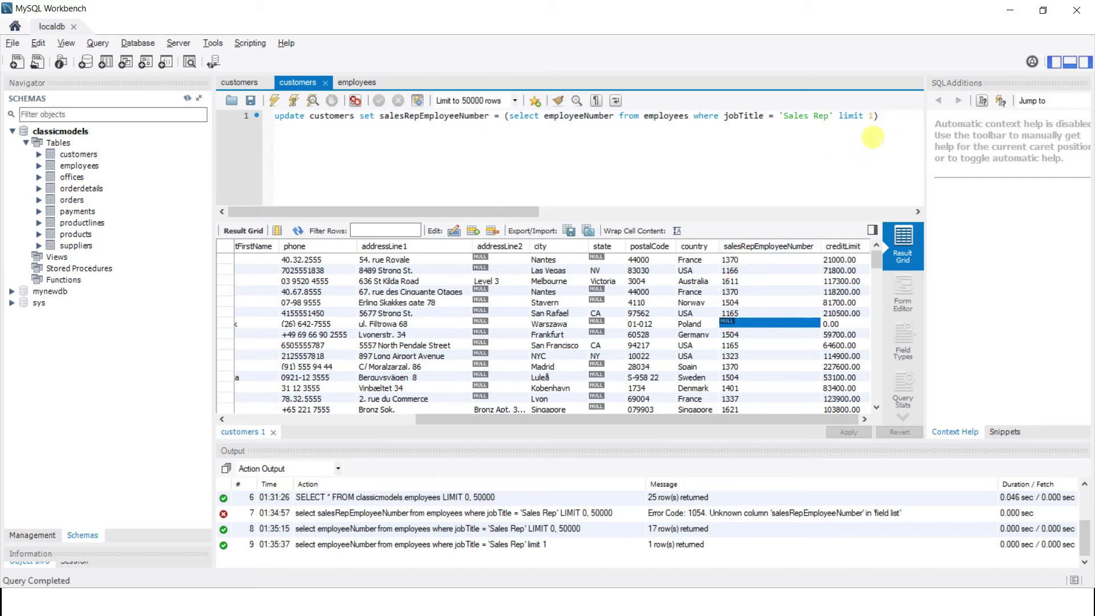
click(879, 131)
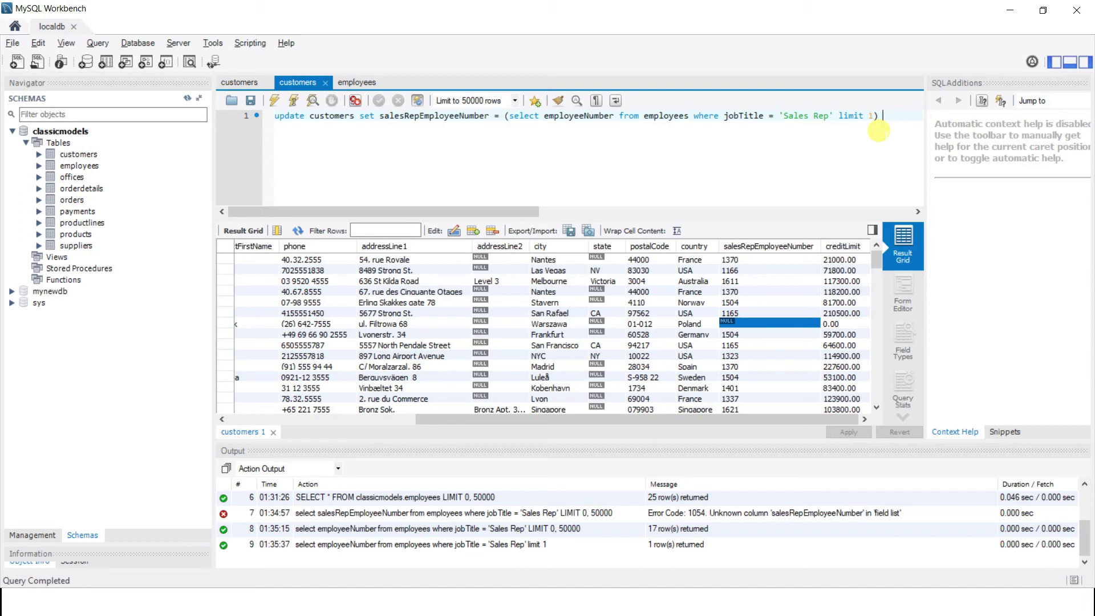
Step: Add the condition WHERE salesRepEmployeeNumber IS NULL to the UPDATE statement
text(WH)
double_click(878, 131)
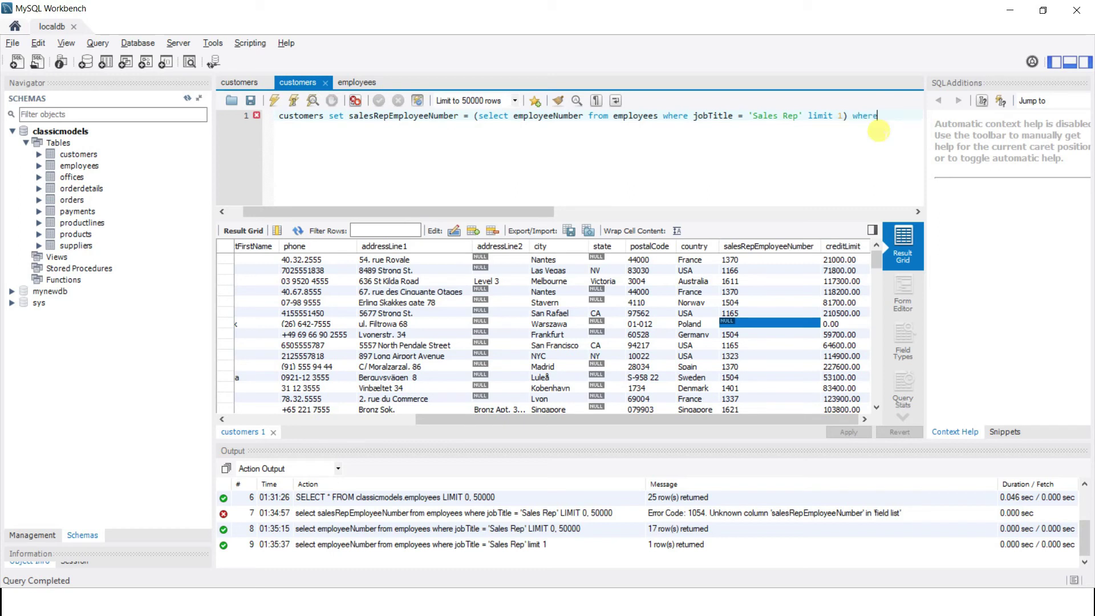
text(salesRepEmploy)
double_click(878, 131)
text(is )
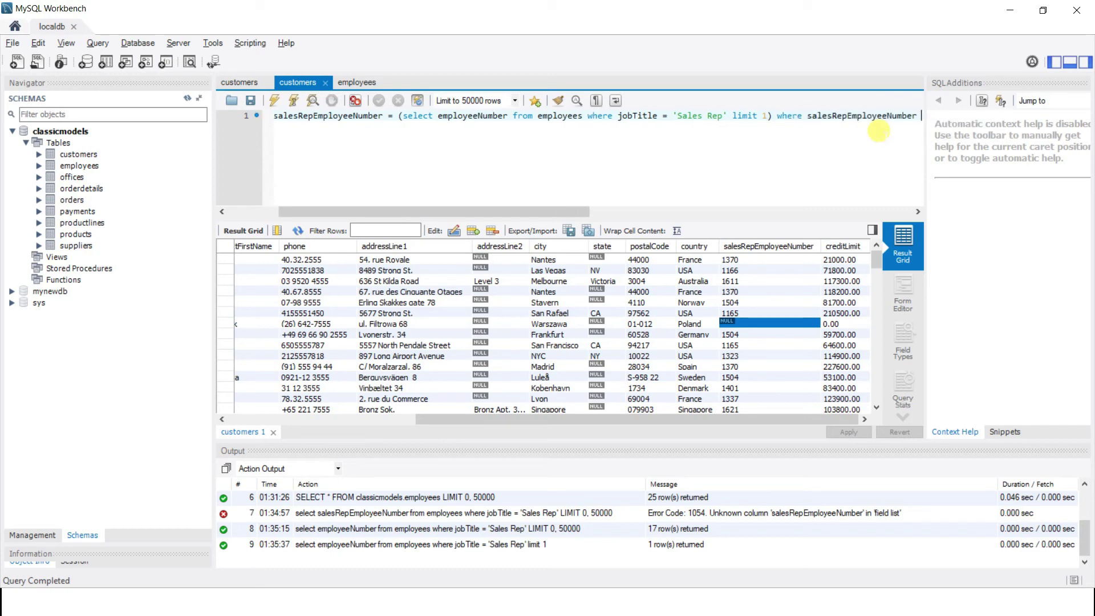
text(null)
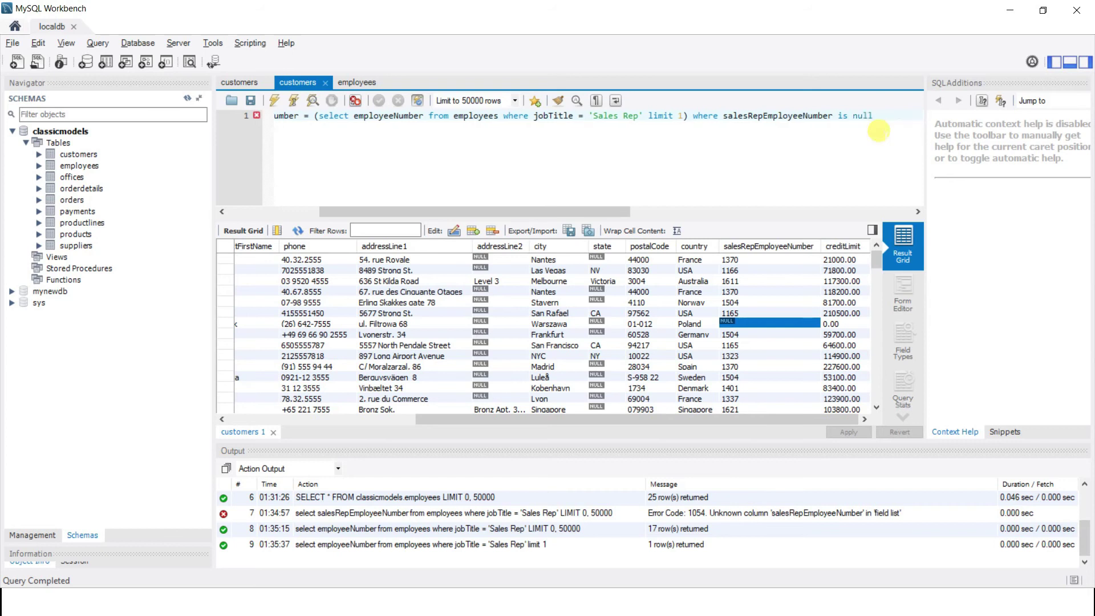
Step: Check the condition against the NULL rows and run the update, changing 26 rows
click(733, 313)
double_click(844, 116)
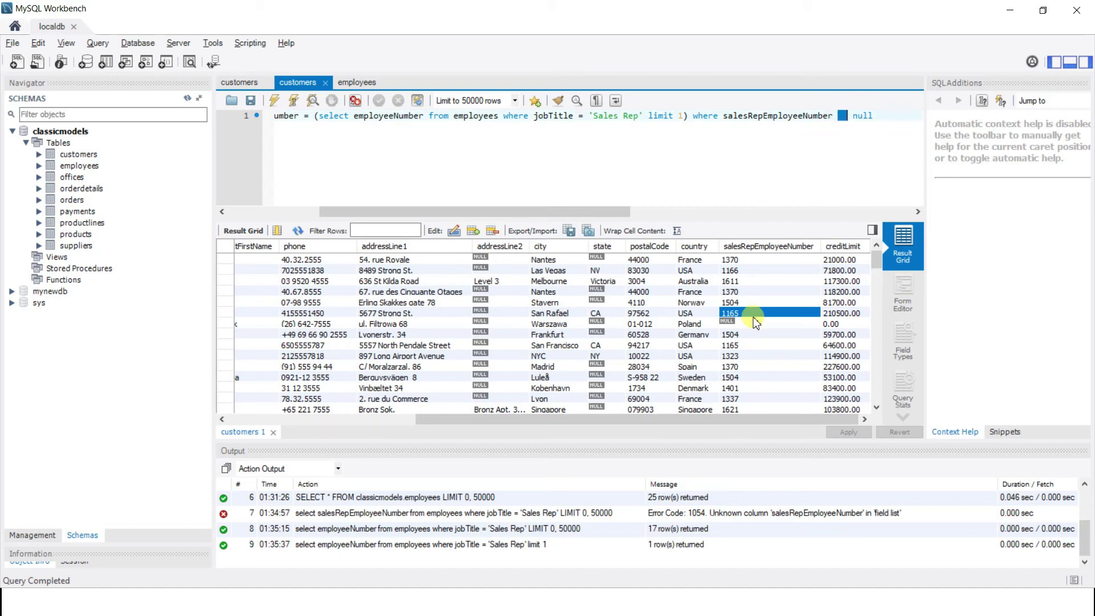
key(Down)
key(End)
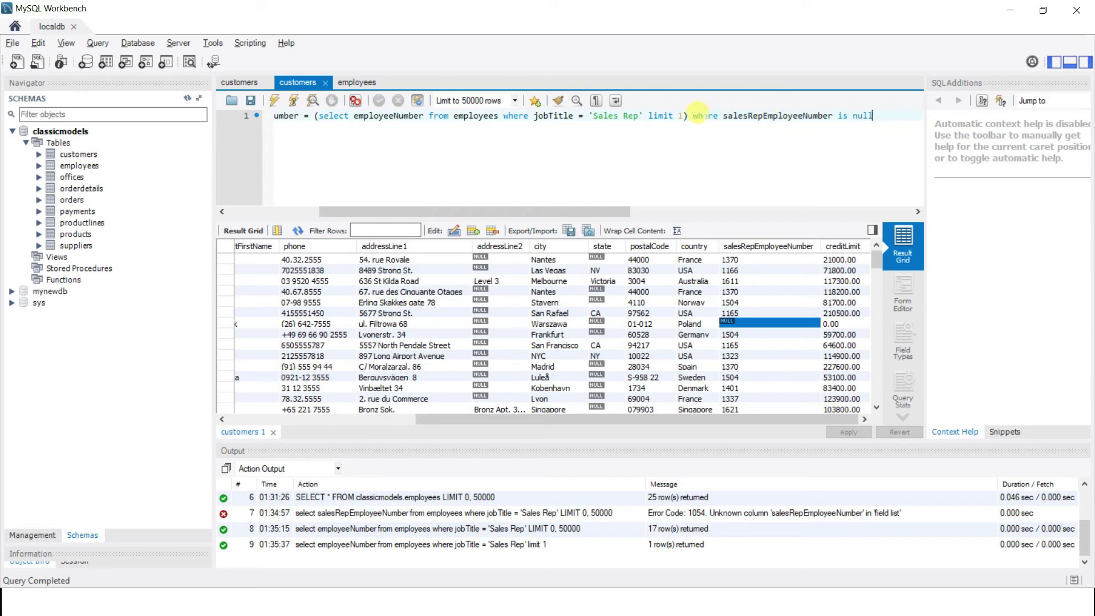
drag(690, 110, 934, 107)
click(715, 110)
drag(688, 109, 908, 108)
key(End)
drag(722, 114, 876, 106)
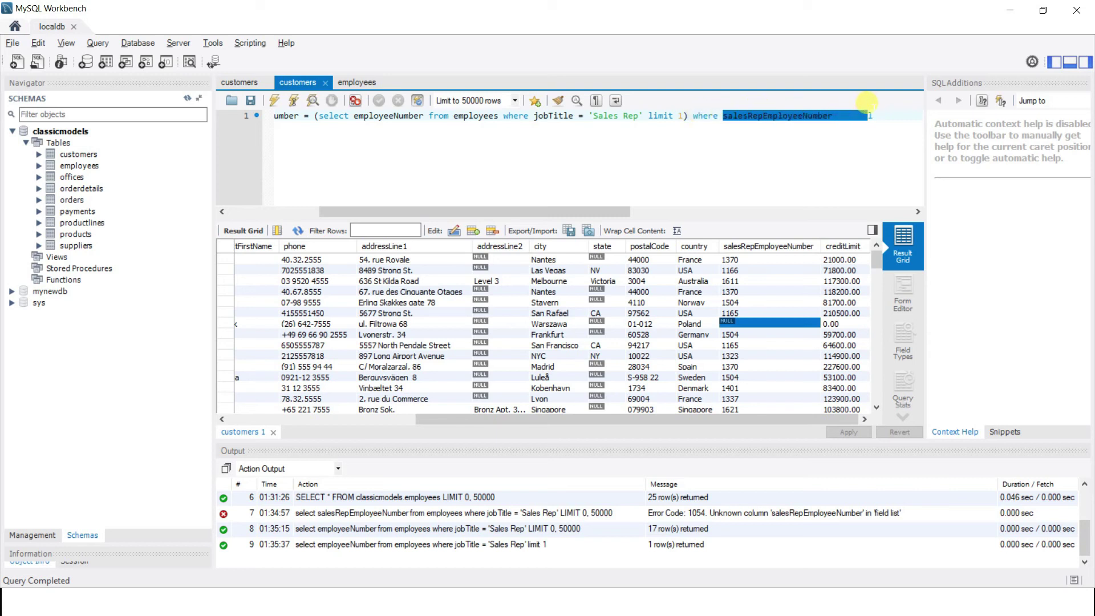
click(762, 116)
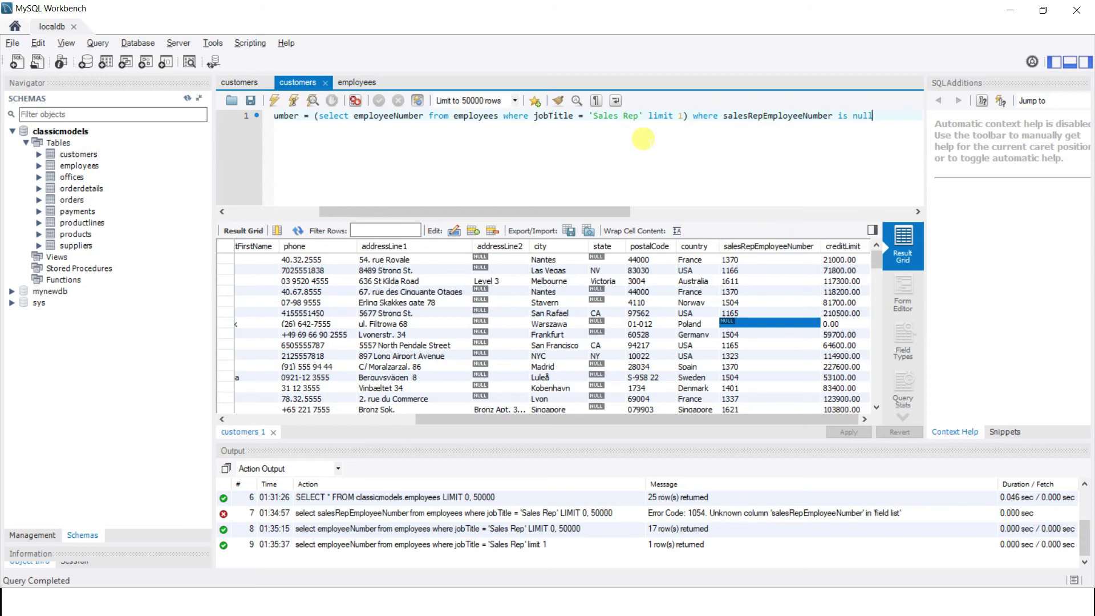
key(ctrl+Return)
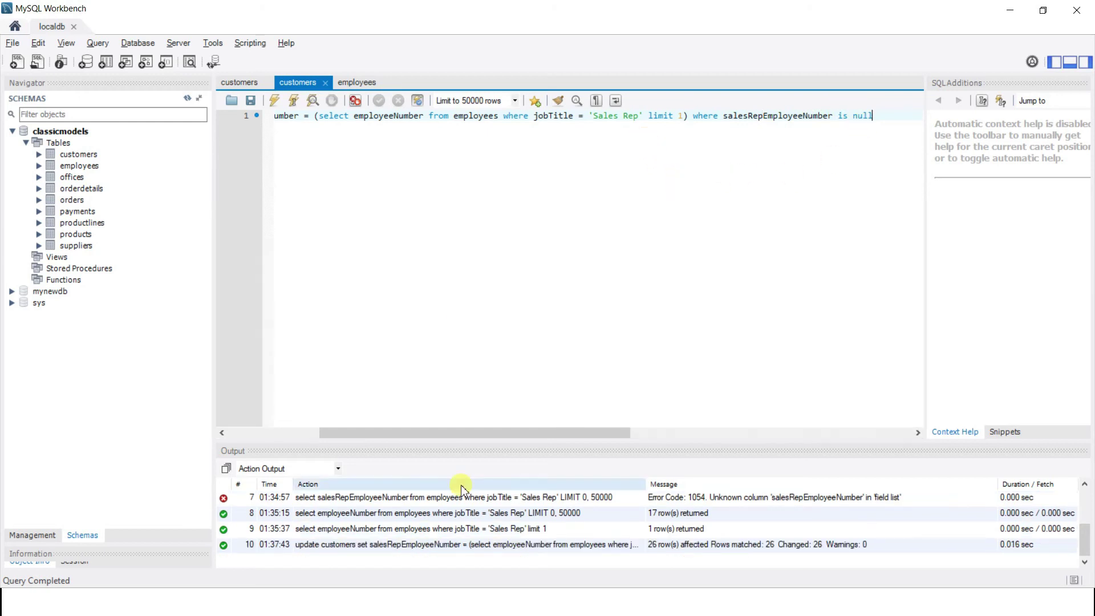
Step: Confirm 26 rows were affected and that the Sales Rep's employee number is 1165
click(662, 545)
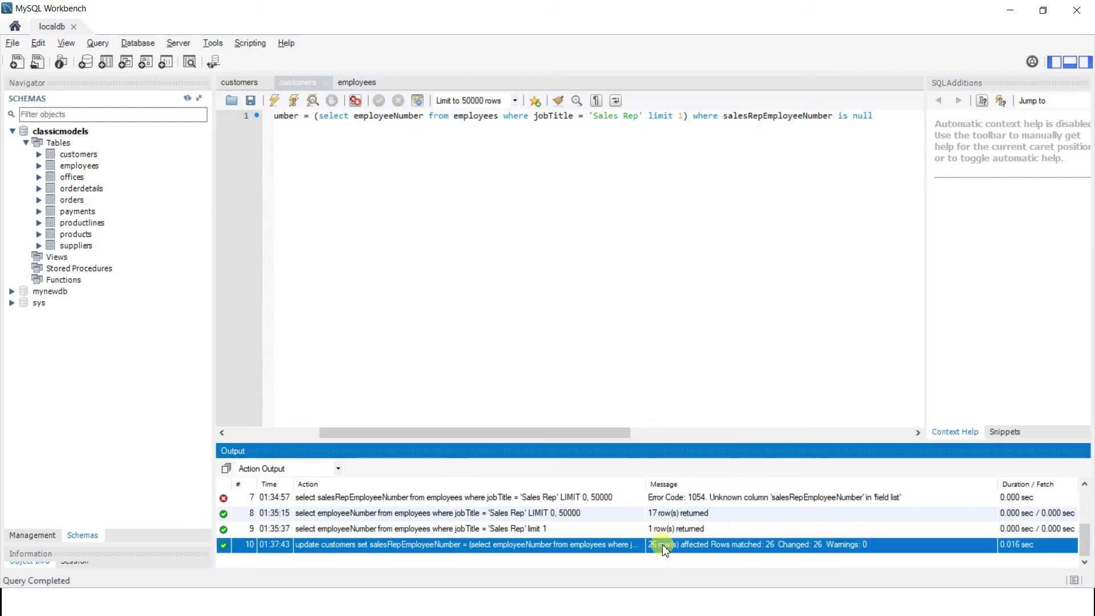
click(365, 83)
double_click(268, 260)
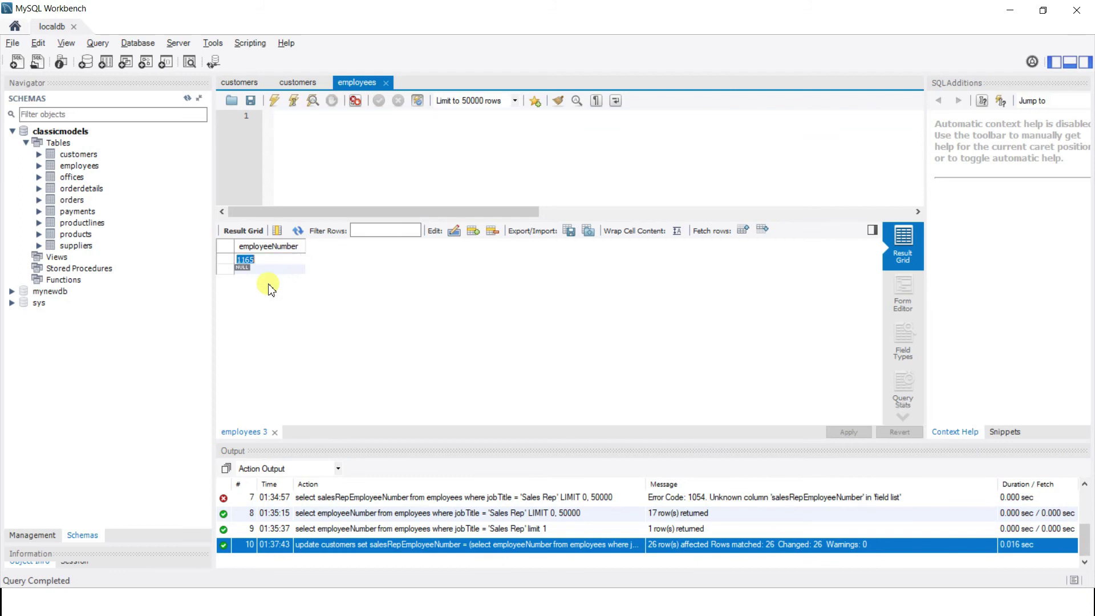
click(297, 83)
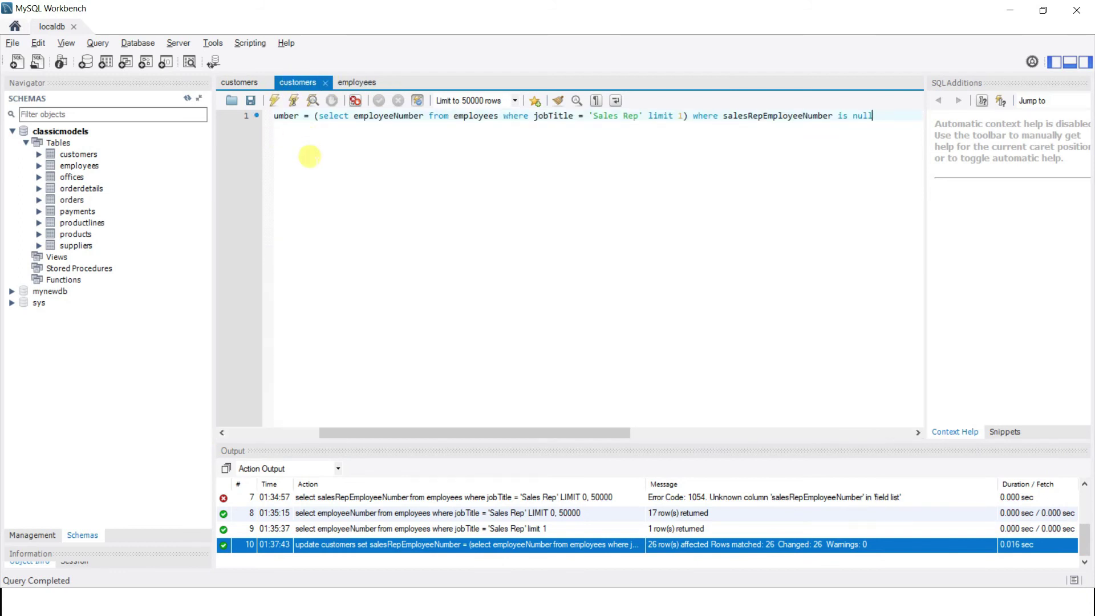
Step: Replace the editor contents with select * from customers and run it, returning 126 rows
key(ctrl+a)
key(ctrl+c)
key(BackSpace)
text(sel)
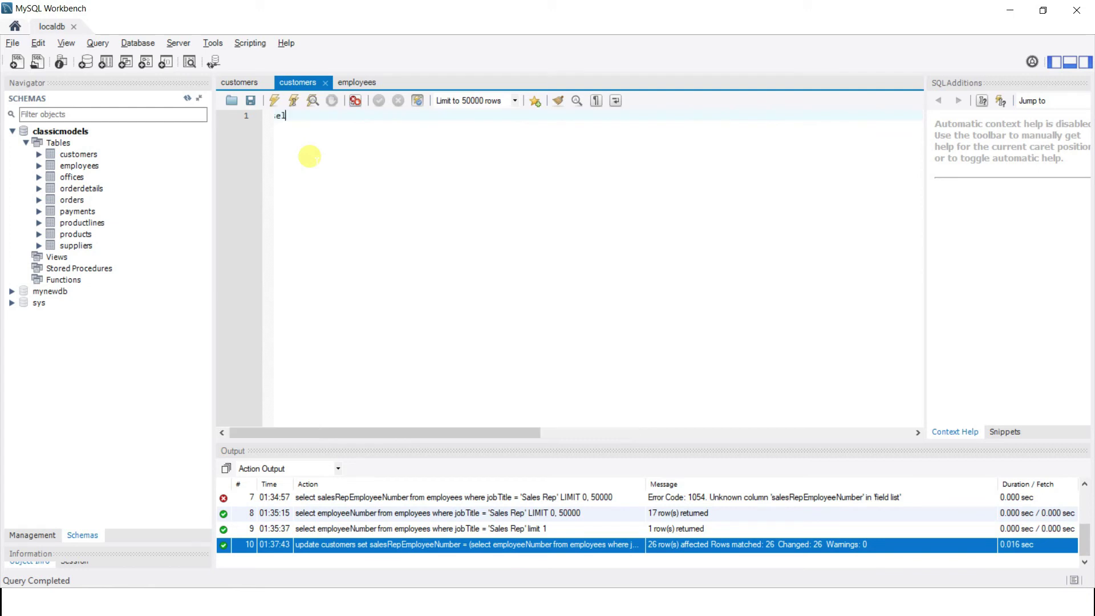
text(e)
key(BackSpace)
key(BackSpace)
key(BackSpace)
key(BackSpace)
text(se)
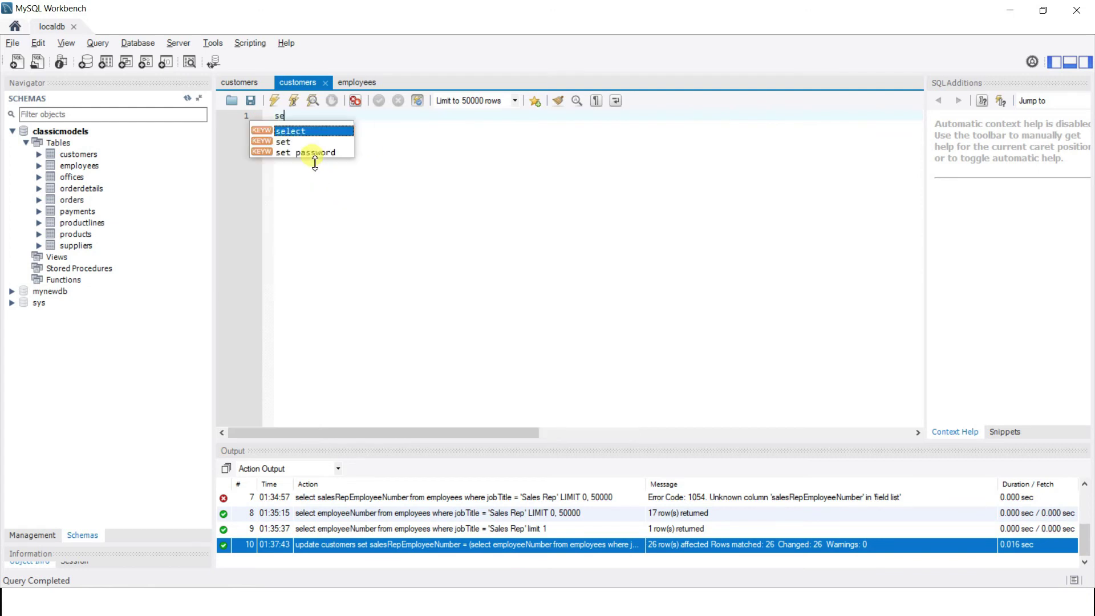
text(lect * from cus)
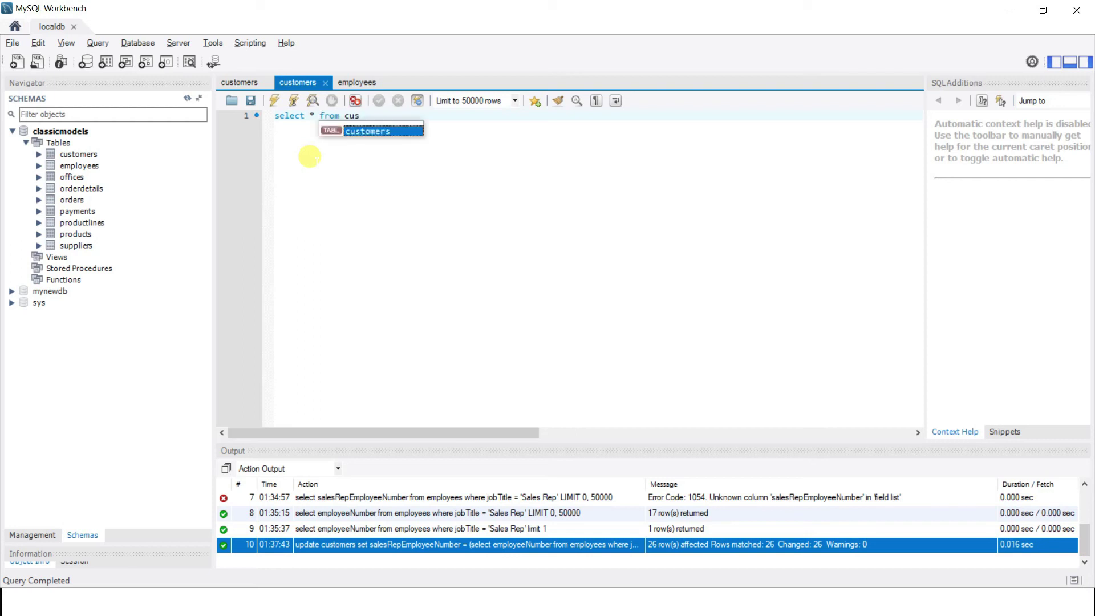
key(Return)
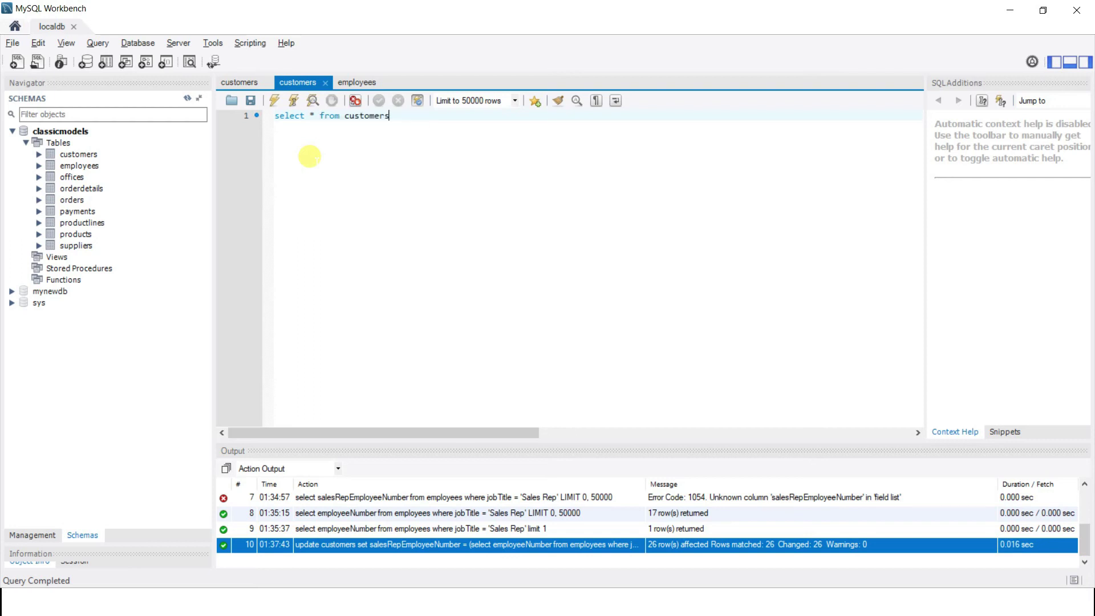
key(ctrl+Return)
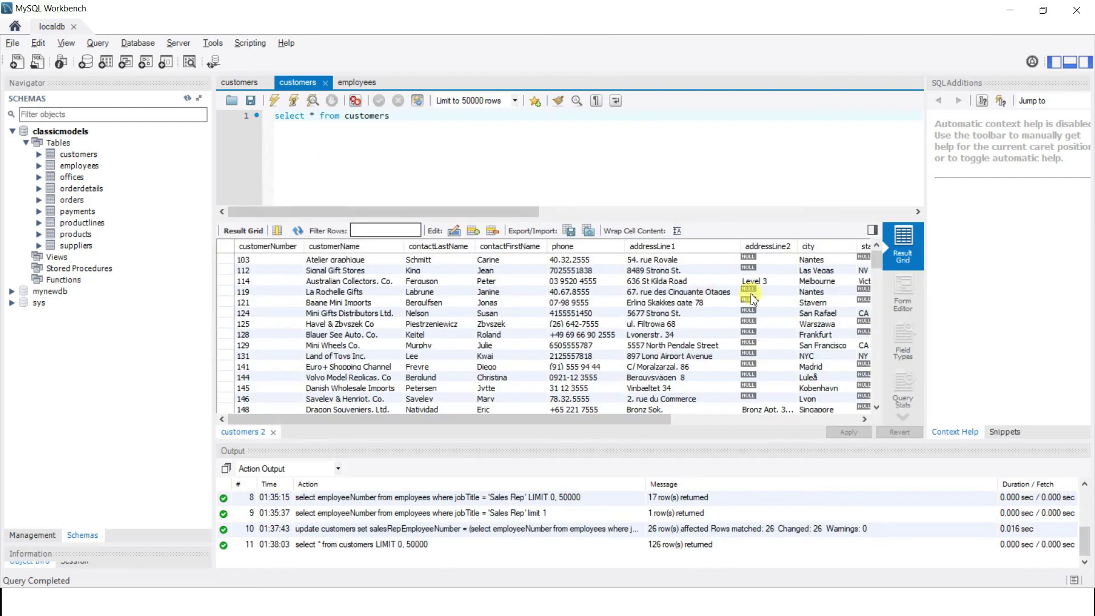
Step: Scroll the customers grid to salesRepEmployeeNumber and verify the formerly NULL rows now show 1165
drag(622, 419, 949, 407)
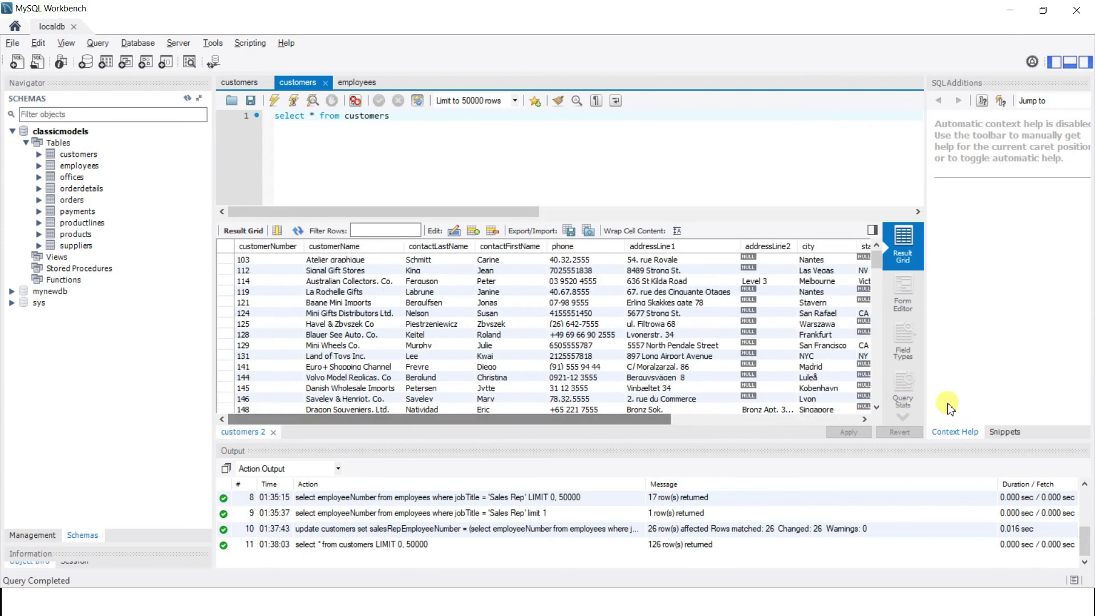
click(796, 422)
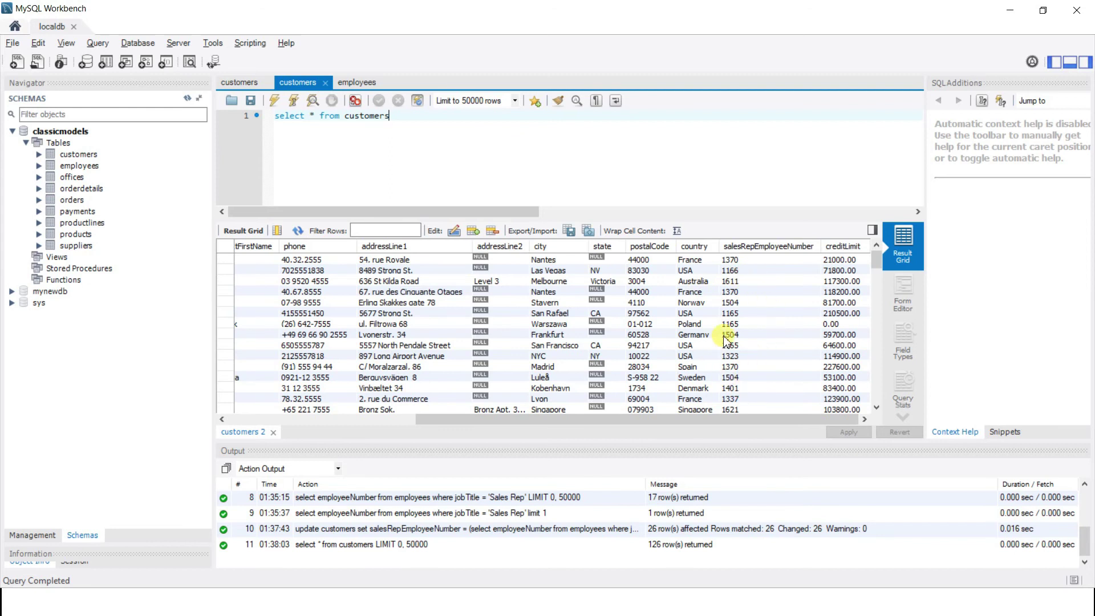
click(735, 313)
click(733, 323)
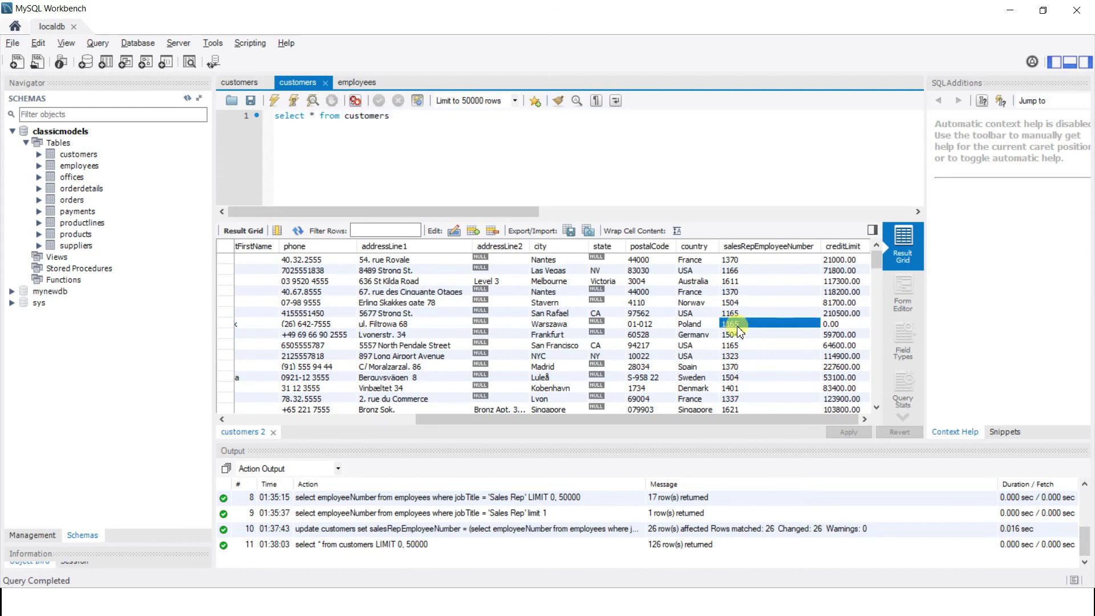
Step: Restore the earlier UPDATE statement in the editor and select its subquery
click(536, 167)
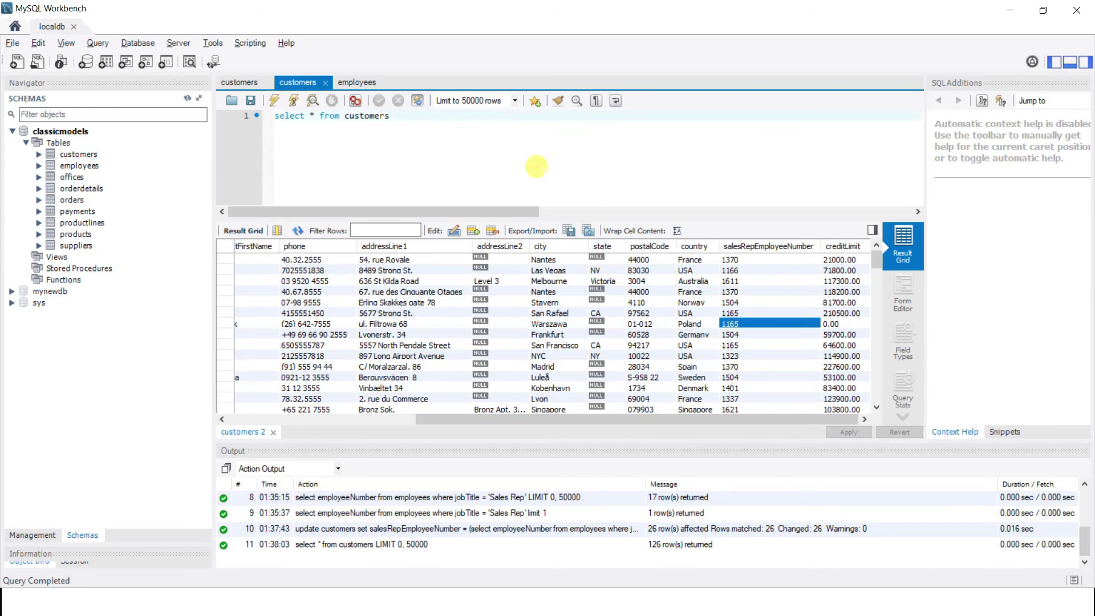
key(ctrl+a)
key(ctrl+v)
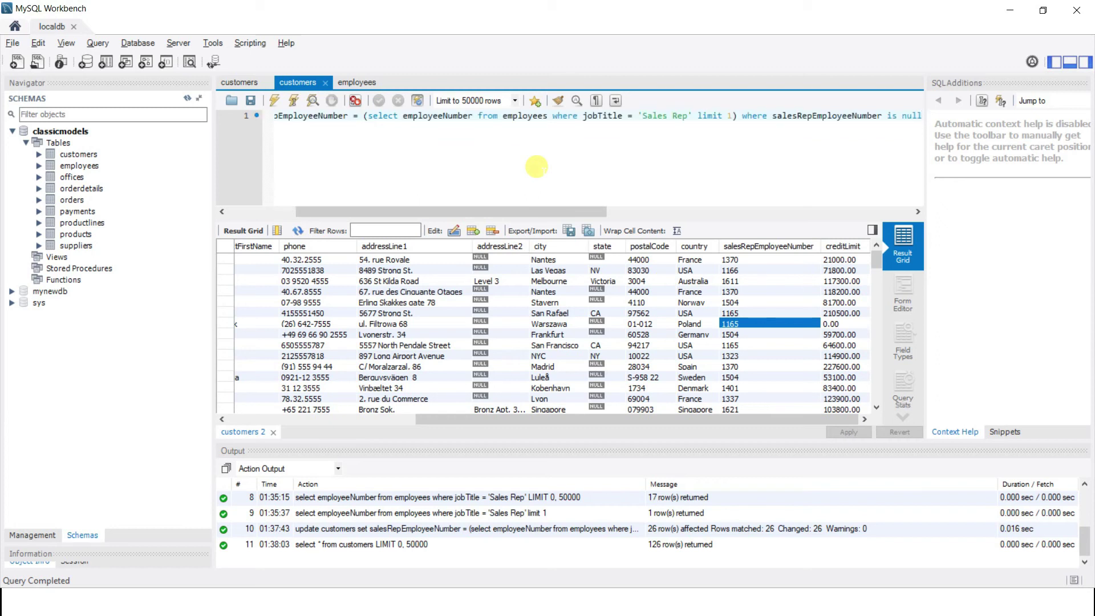
drag(547, 212, 705, 213)
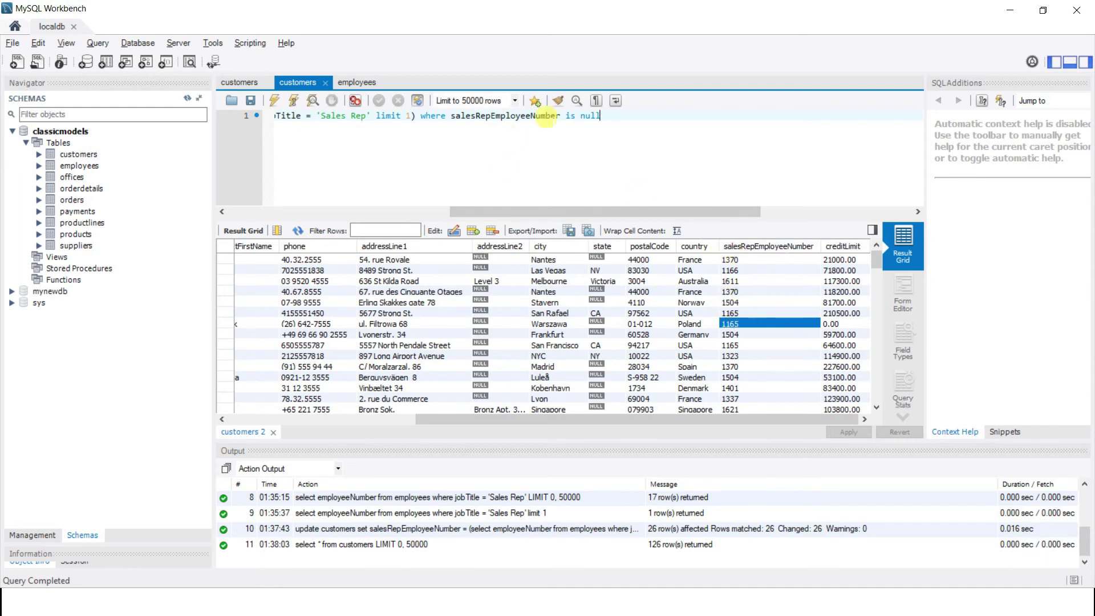
drag(571, 210, 593, 209)
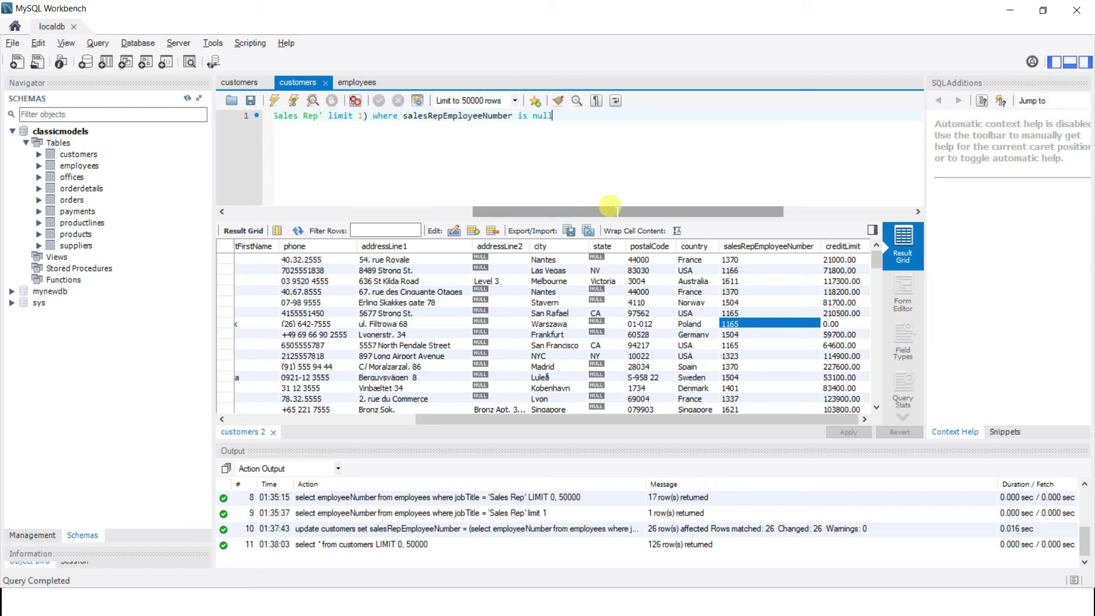
drag(610, 205, 436, 206)
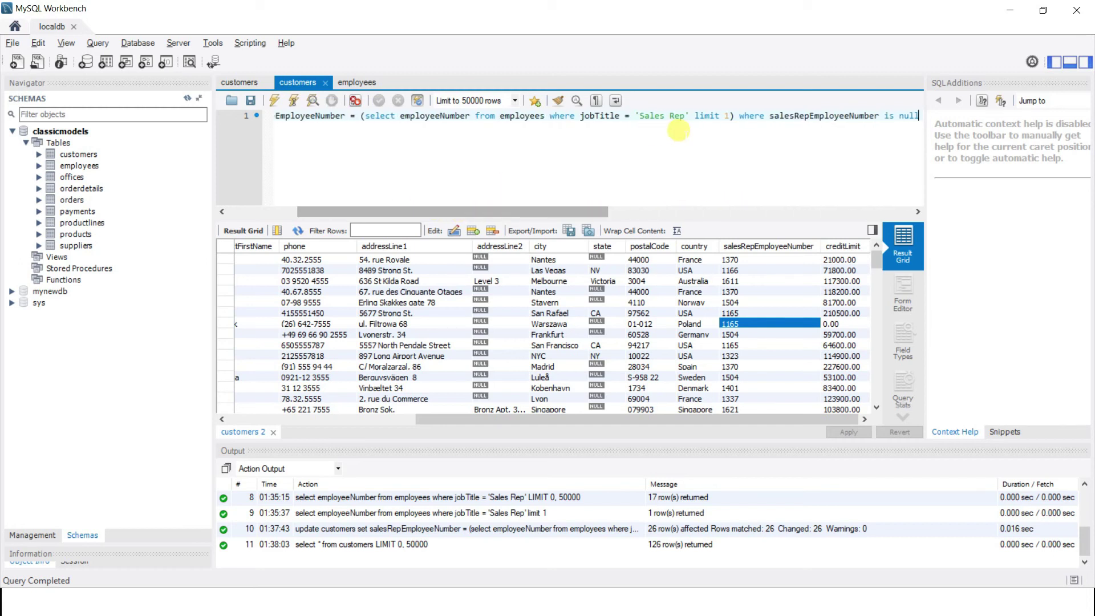
drag(732, 109, 359, 117)
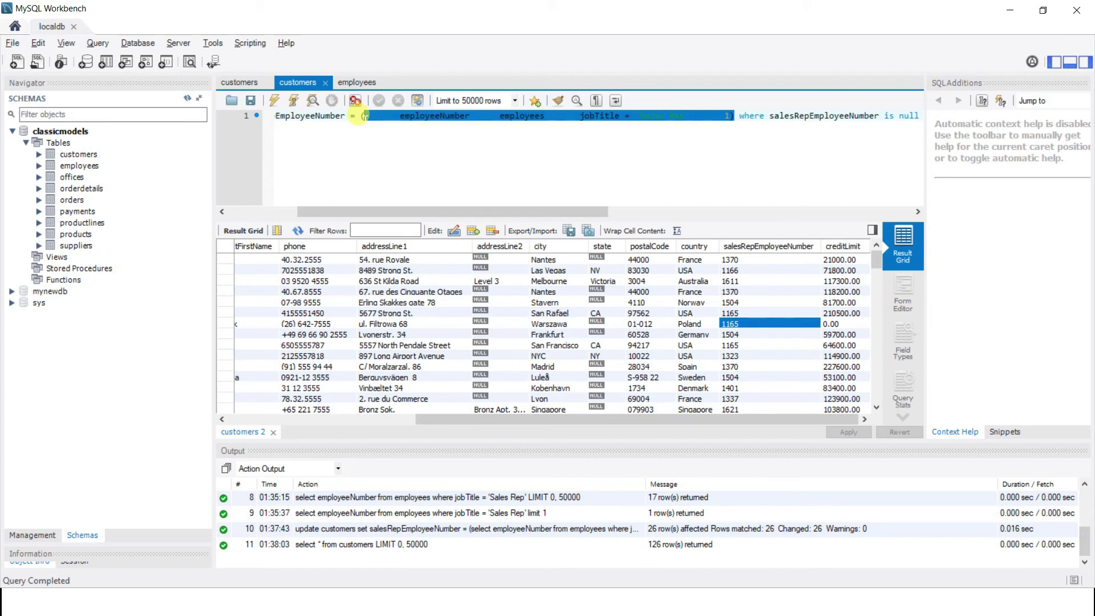
Step: Rewrite the update as SET salesRepEmployeeNumber = 1165 with no WHERE, LIMIT 5, and run it
key(BackSpace)
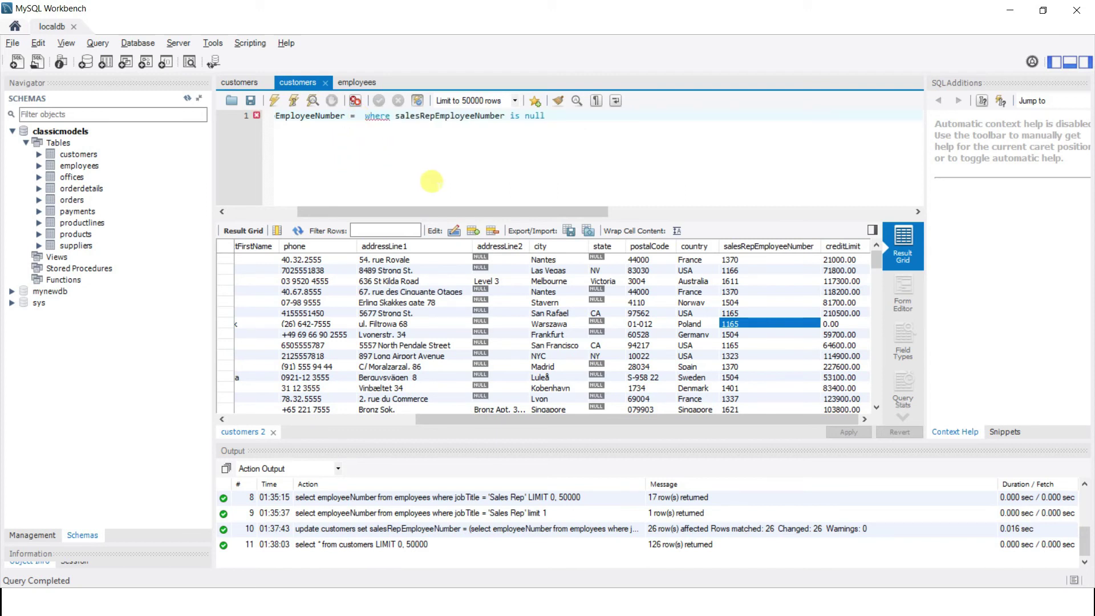
text(1165)
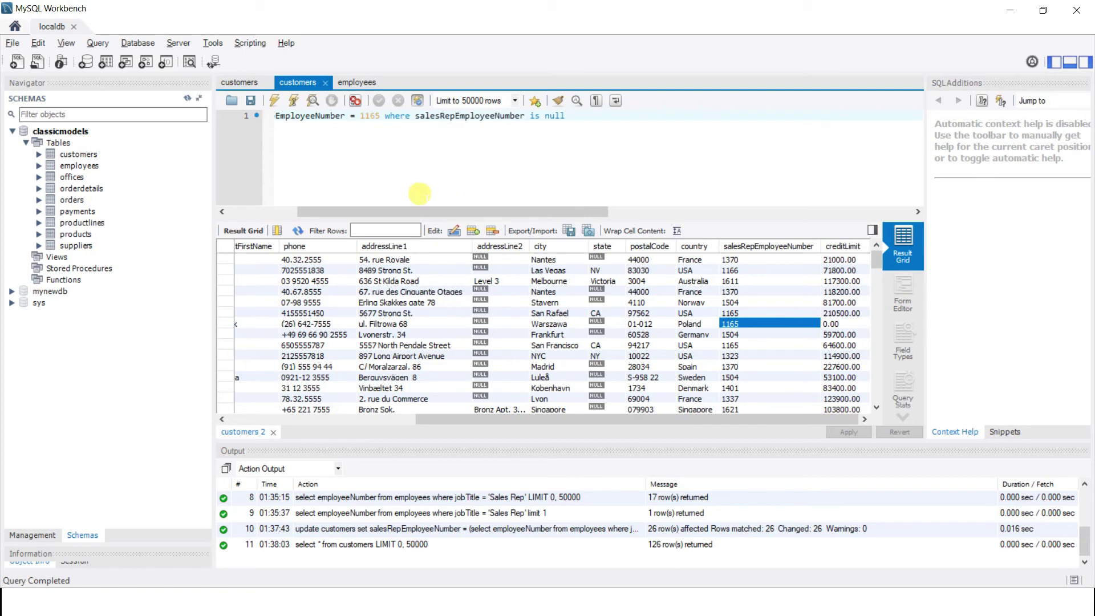
drag(427, 210, 207, 209)
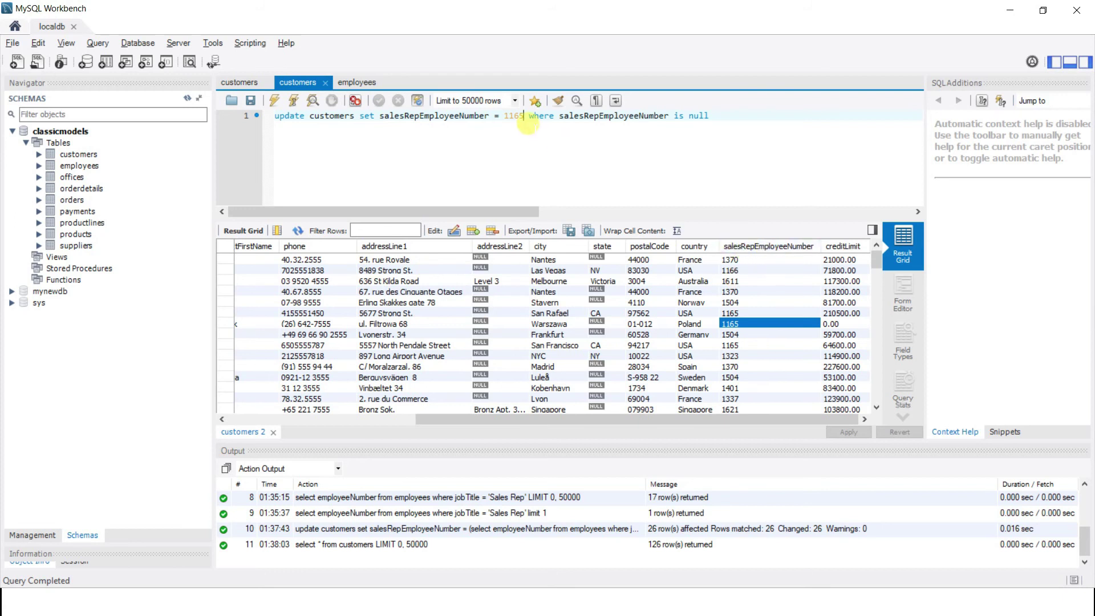
drag(524, 114, 744, 104)
key(Delete)
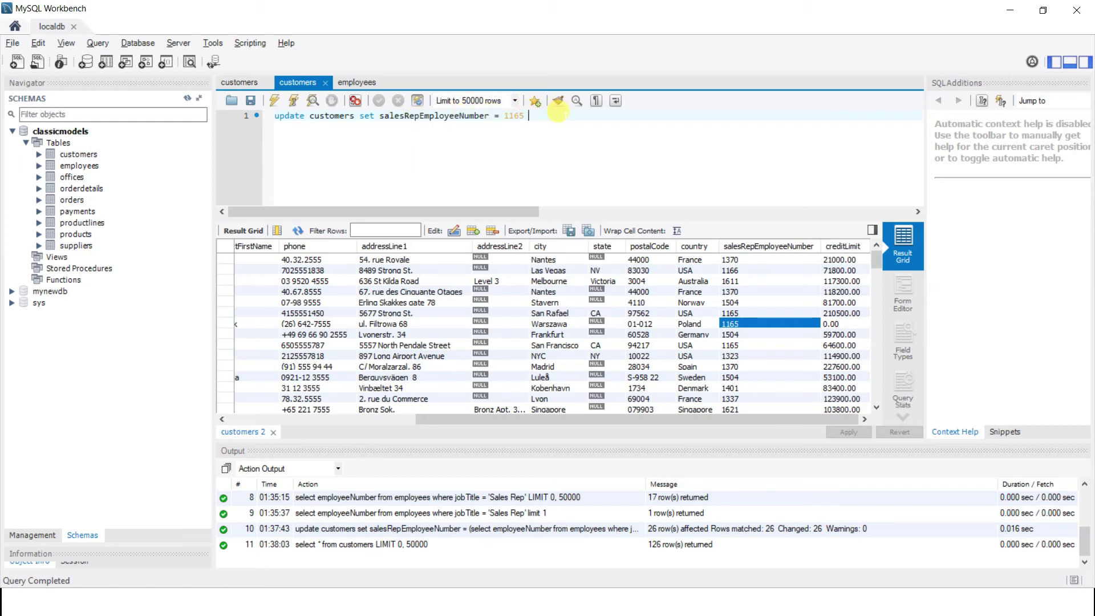
text(LIMIT 5)
key(ctrl+Return)
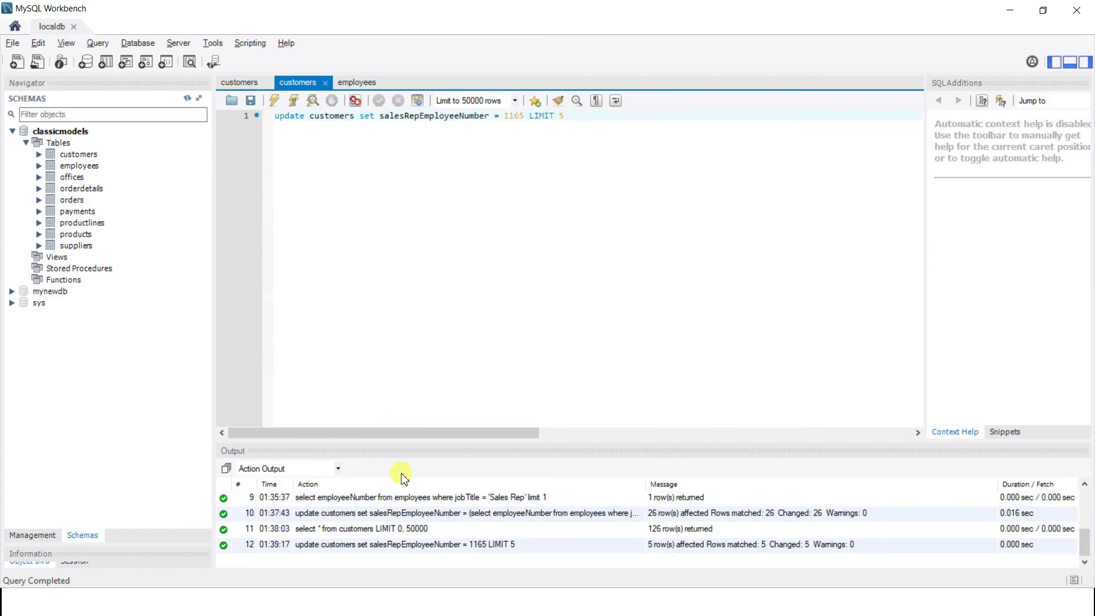
click(662, 545)
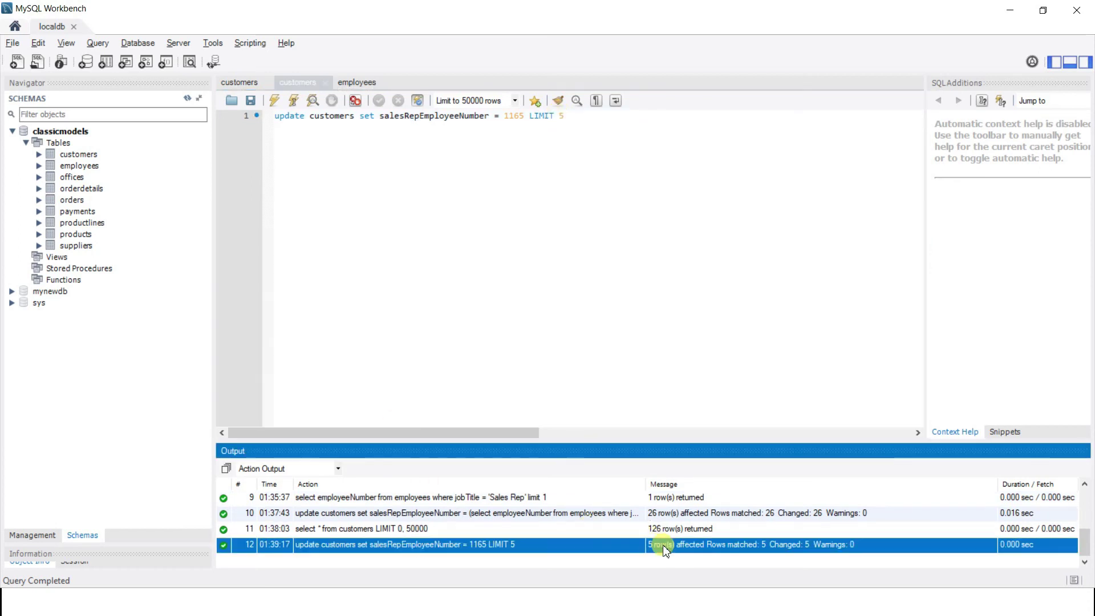